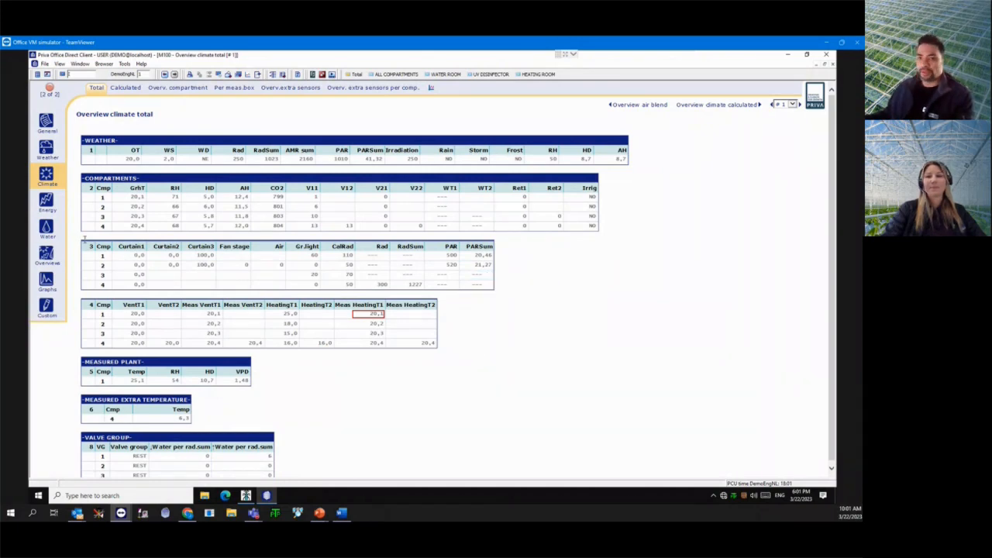
# - Open the Reset water system after error page from the Water system group of the Water section
pyautogui.click(42, 232)
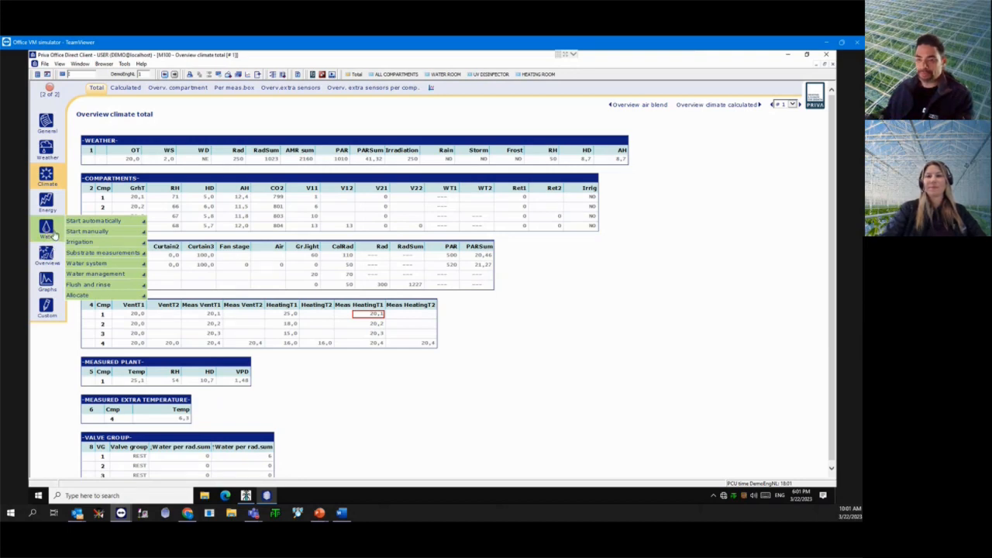
pyautogui.moveTo(135, 264)
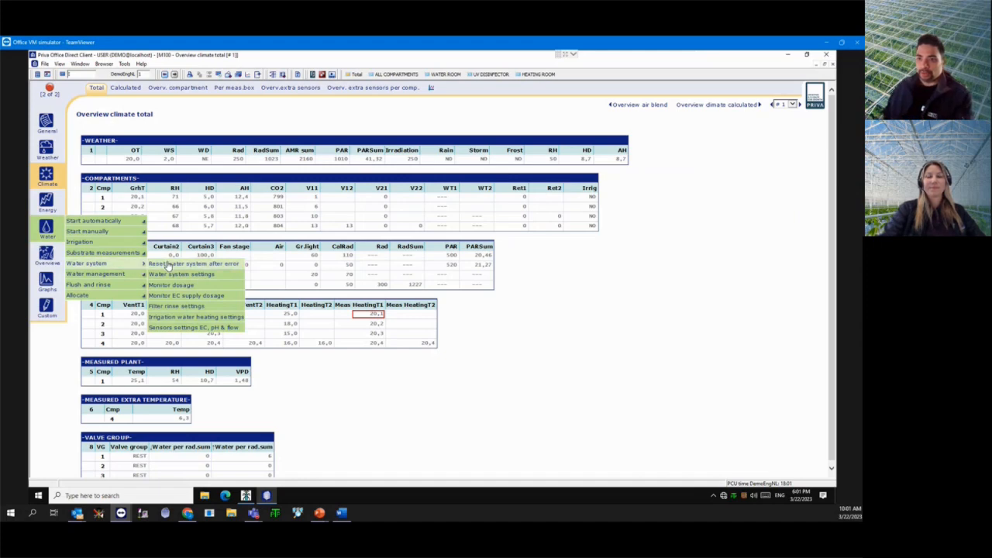
pyautogui.click(166, 265)
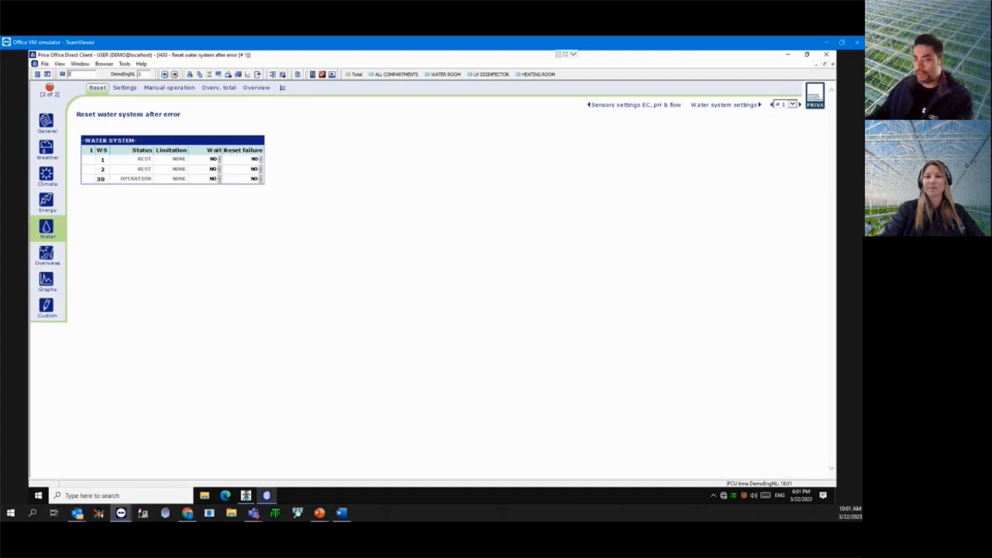
# - Go to page 430.4 and examine the matrix allocating water systems 1, 2 and 30 to mains, then cancel it
pyautogui.write('430.4')
pyautogui.press('Return')
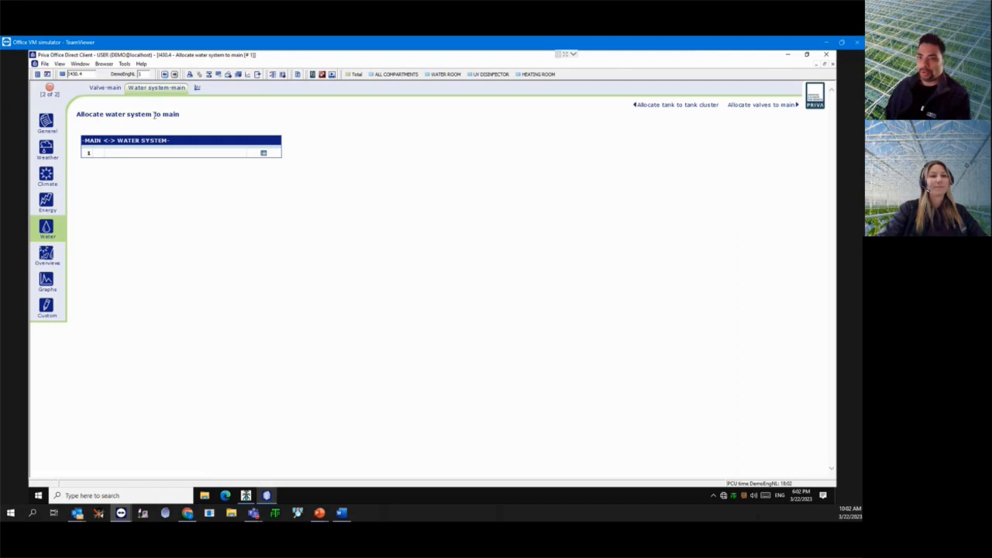
pyautogui.click(263, 155)
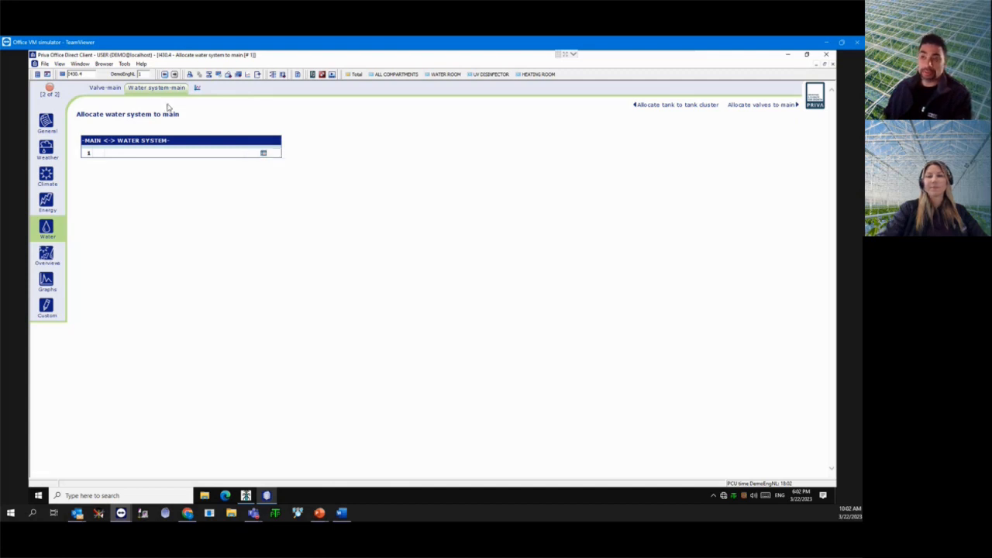
pyautogui.click(265, 156)
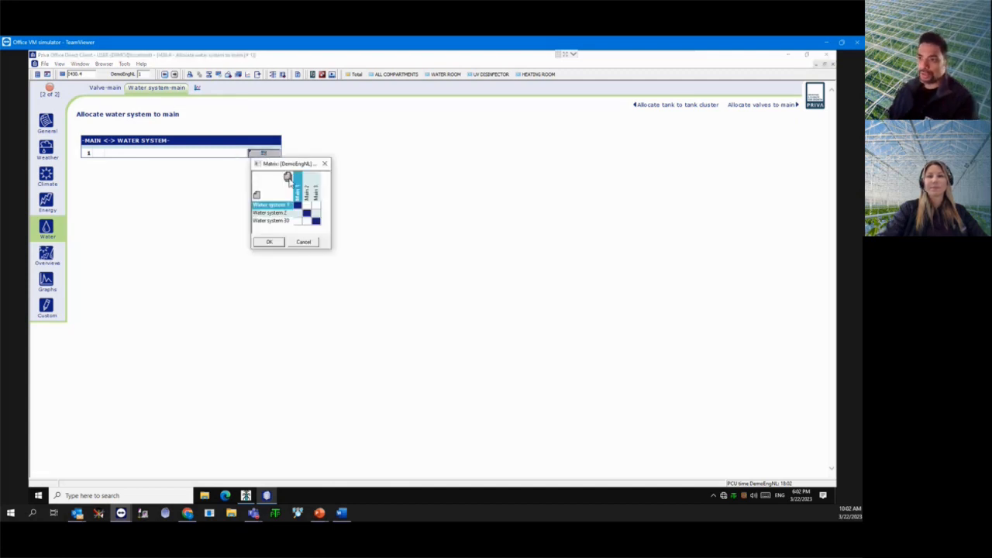
pyautogui.moveTo(293, 164); pyautogui.dragTo(342, 154)
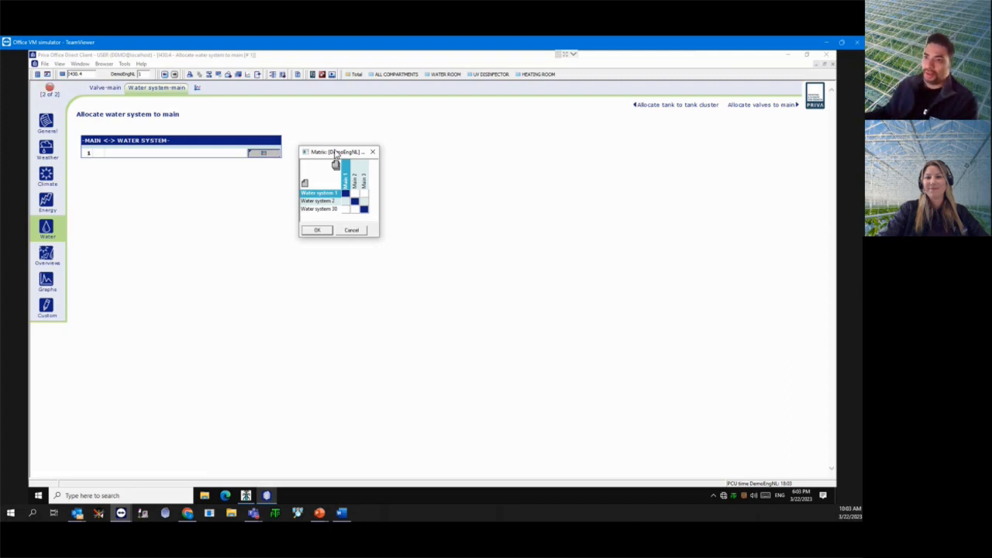
pyautogui.moveTo(336, 153); pyautogui.dragTo(344, 151)
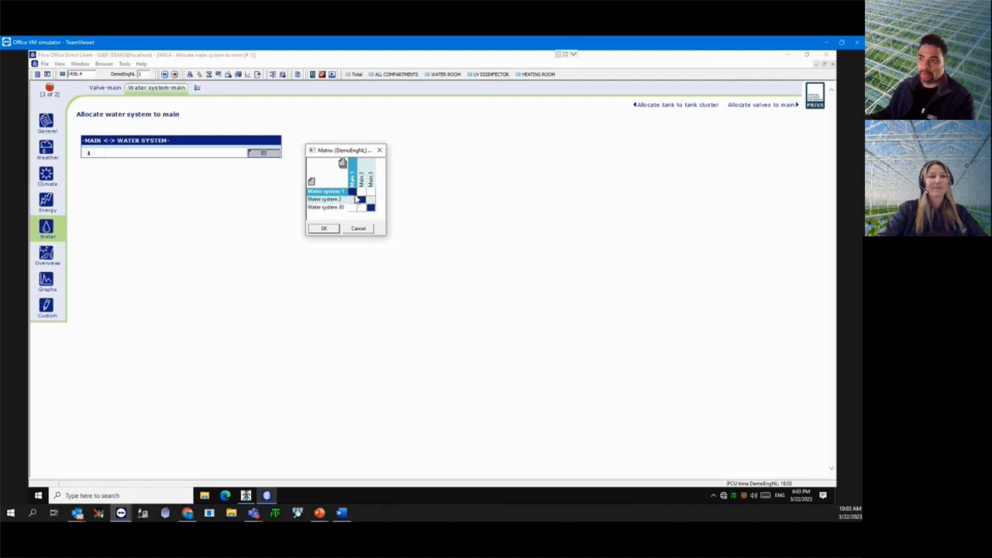
pyautogui.click(363, 201)
pyautogui.click(373, 208)
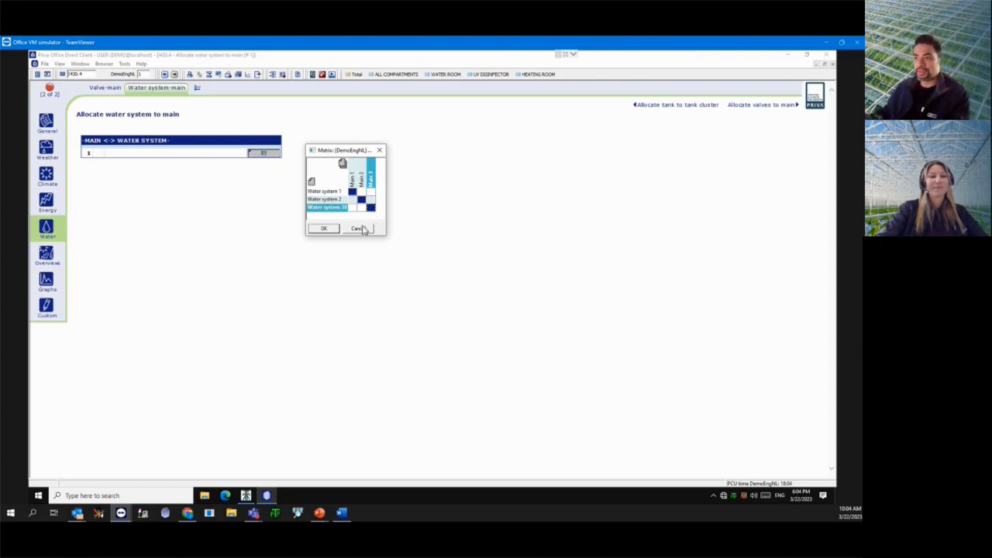
pyautogui.click(361, 231)
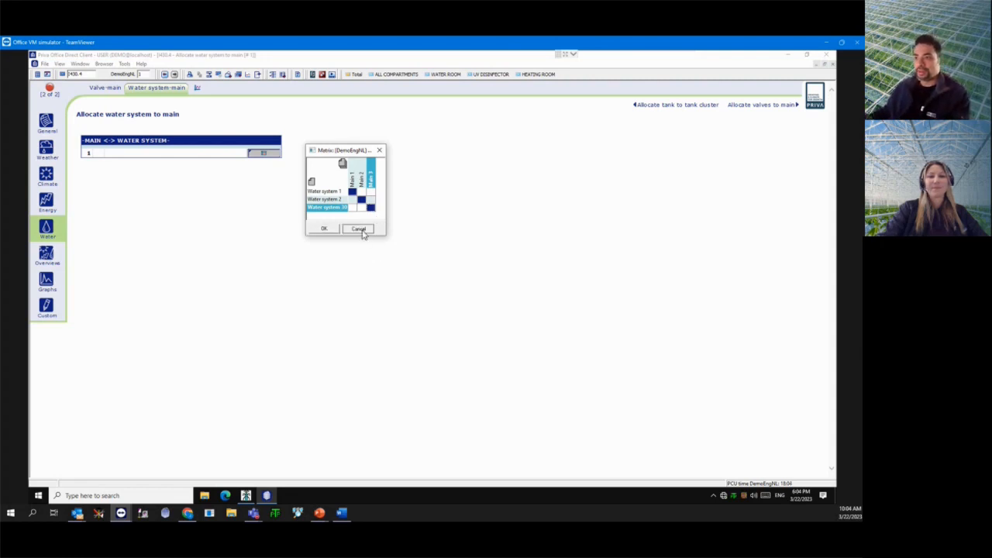
# - Open the valve-to-main allocation matrix, examine which valves belong to Main 1, Main 2 and Main 3, and cancel it
pyautogui.click(110, 91)
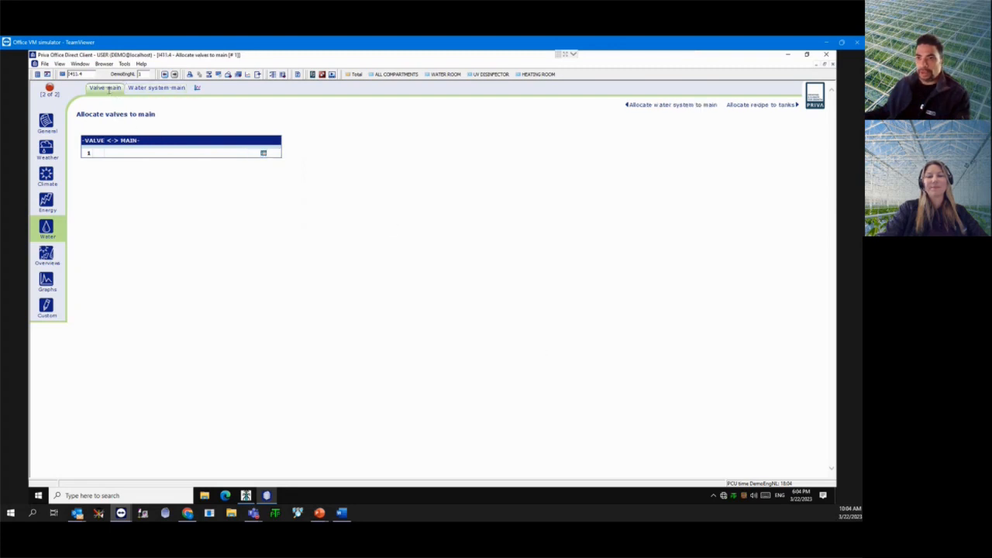
pyautogui.click(264, 153)
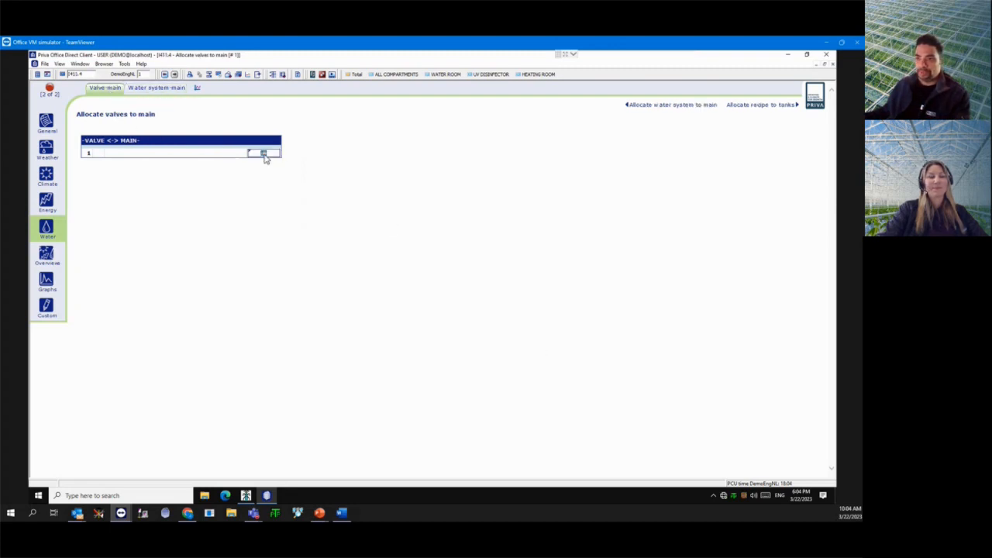
pyautogui.moveTo(368, 165); pyautogui.dragTo(416, 151)
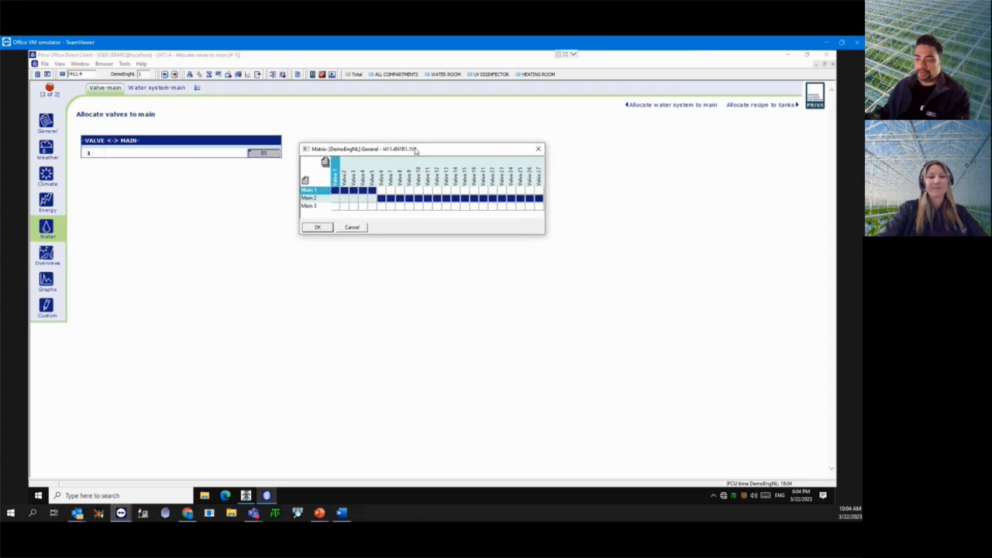
pyautogui.click(313, 443)
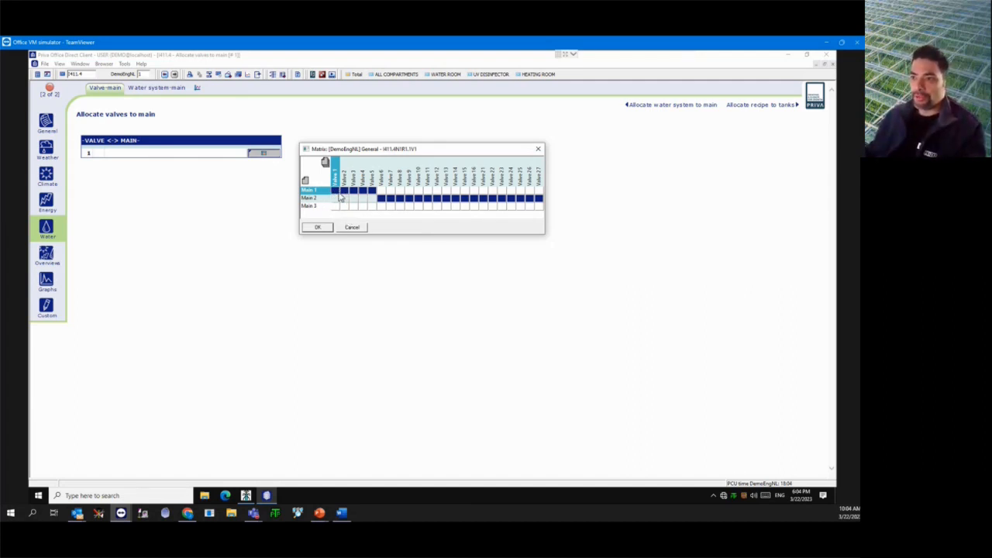
pyautogui.click(371, 199)
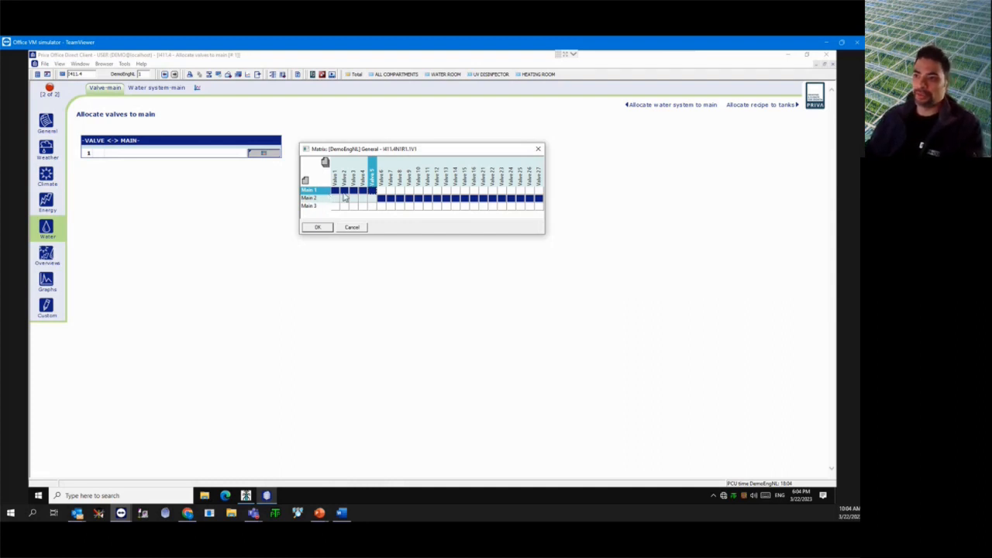
pyautogui.click(335, 192)
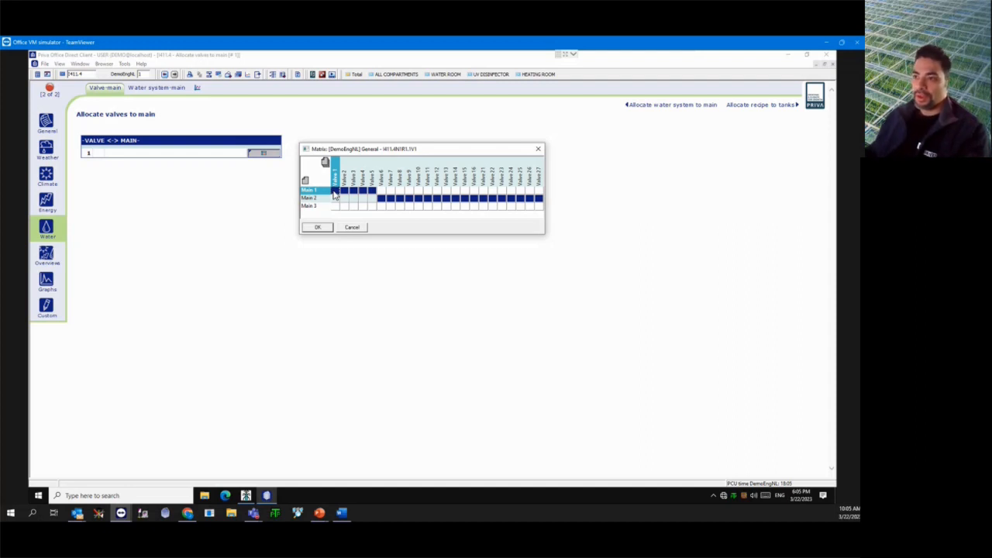
pyautogui.click(382, 200)
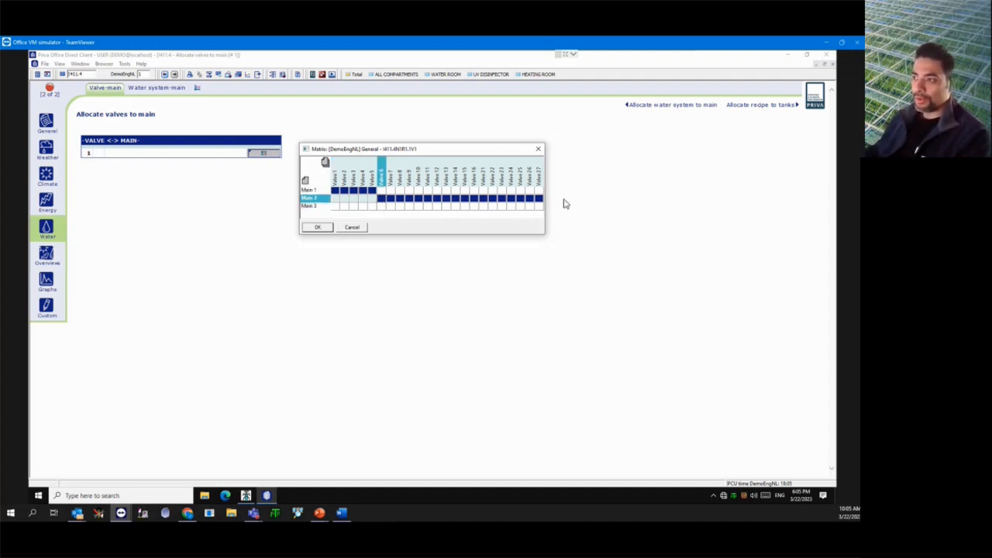
pyautogui.click(539, 200)
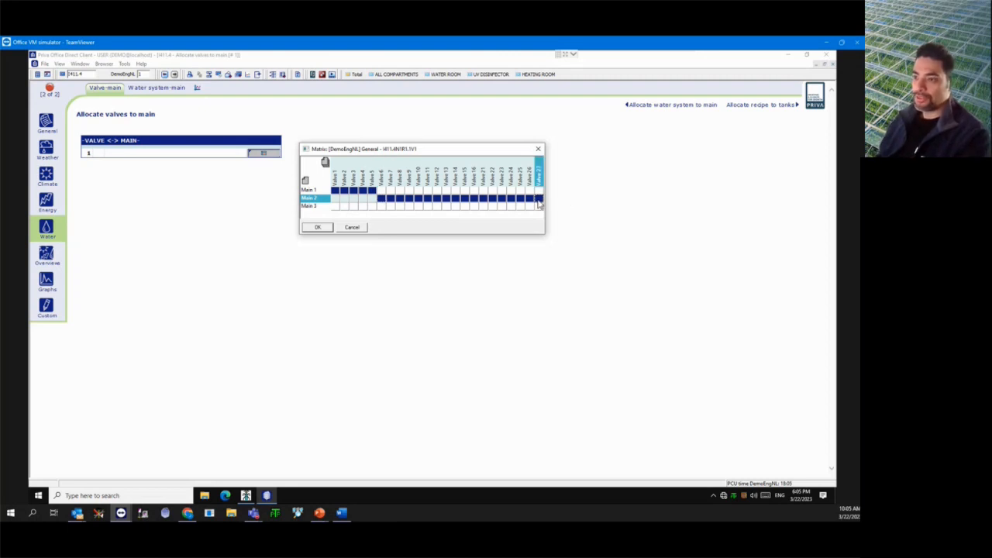
pyautogui.click(391, 207)
pyautogui.click(334, 207)
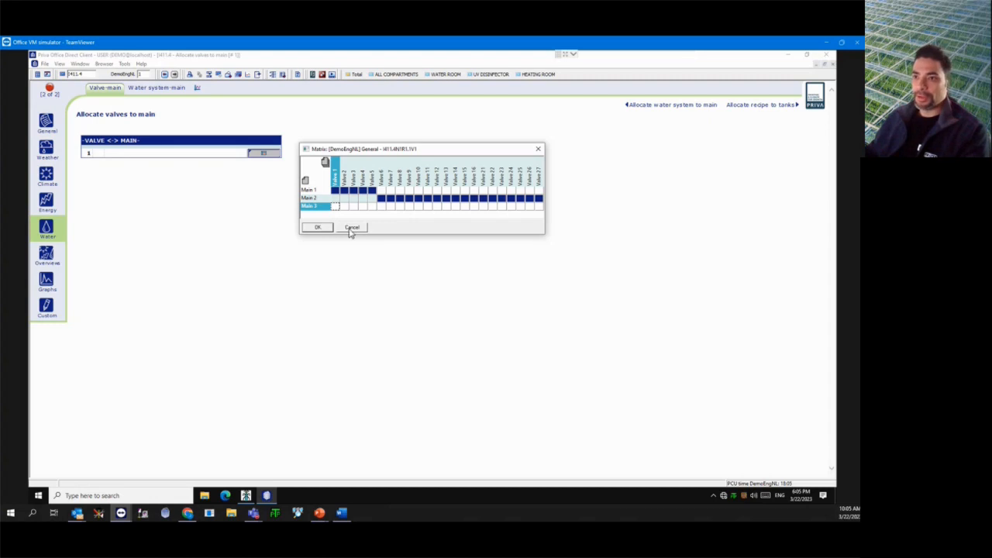
pyautogui.click(356, 229)
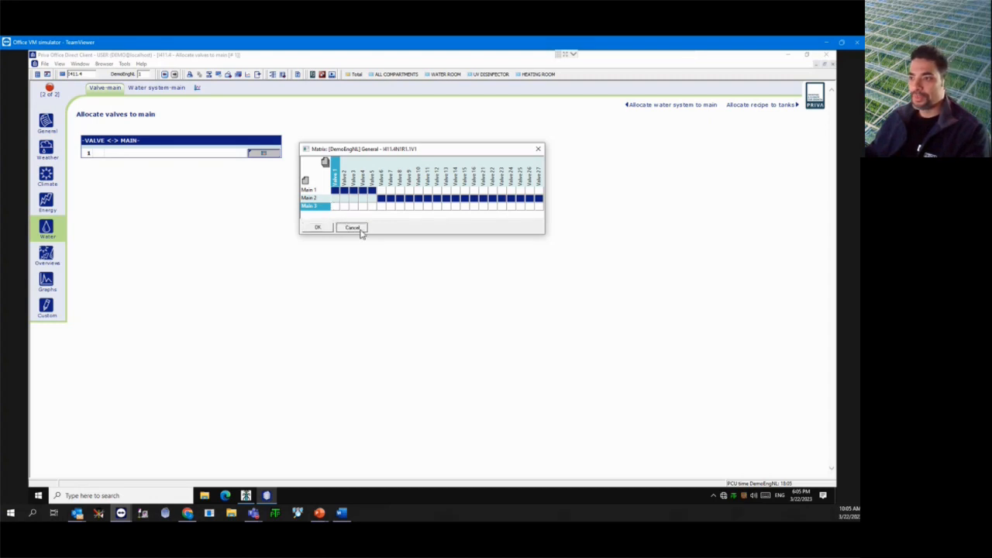
# - Recheck the valve assignments in the valve-to-main matrix and close it without saving
pyautogui.write('6')
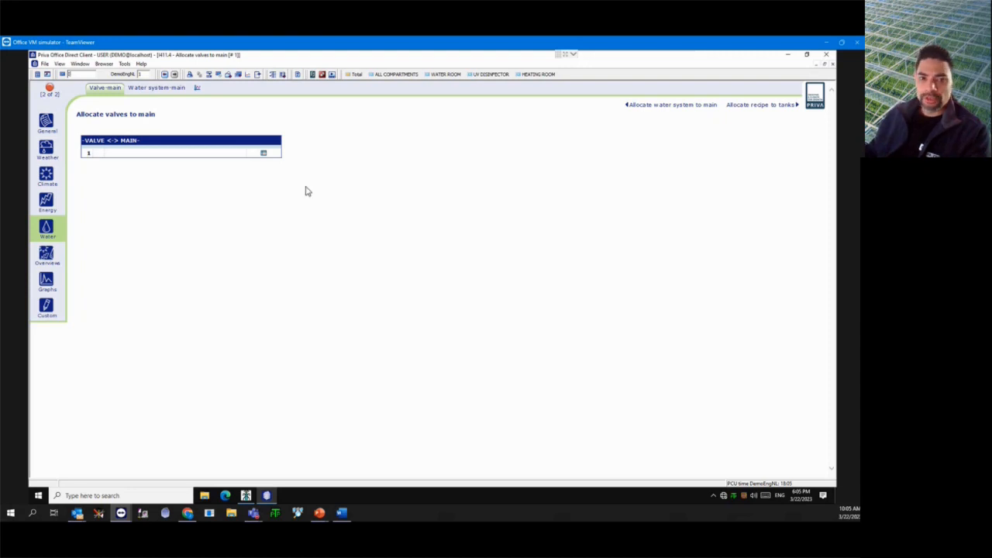
pyautogui.click(264, 153)
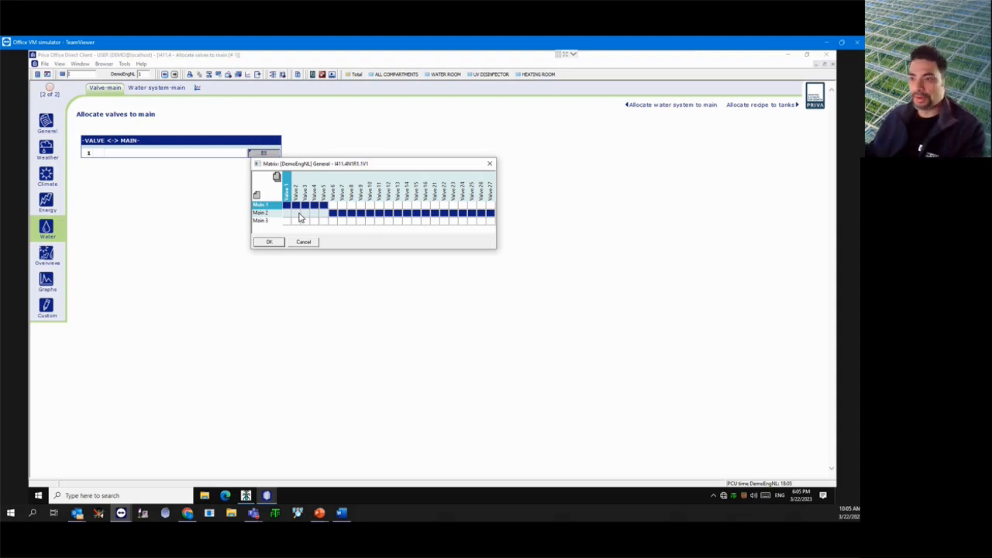
pyautogui.click(310, 241)
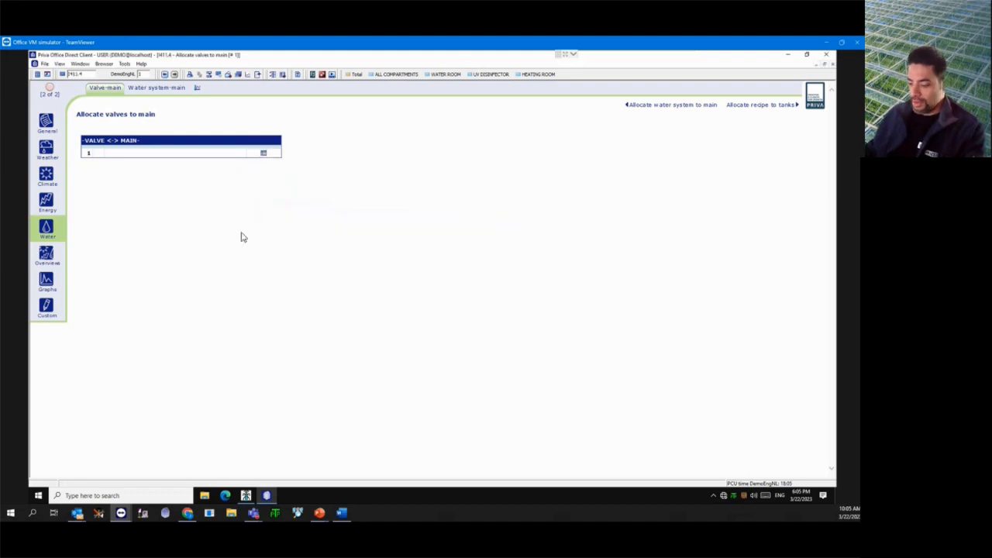
# - Go to page I430, Reset water system after error, and locate its entry under Water system in the Water section
pyautogui.write('I4')
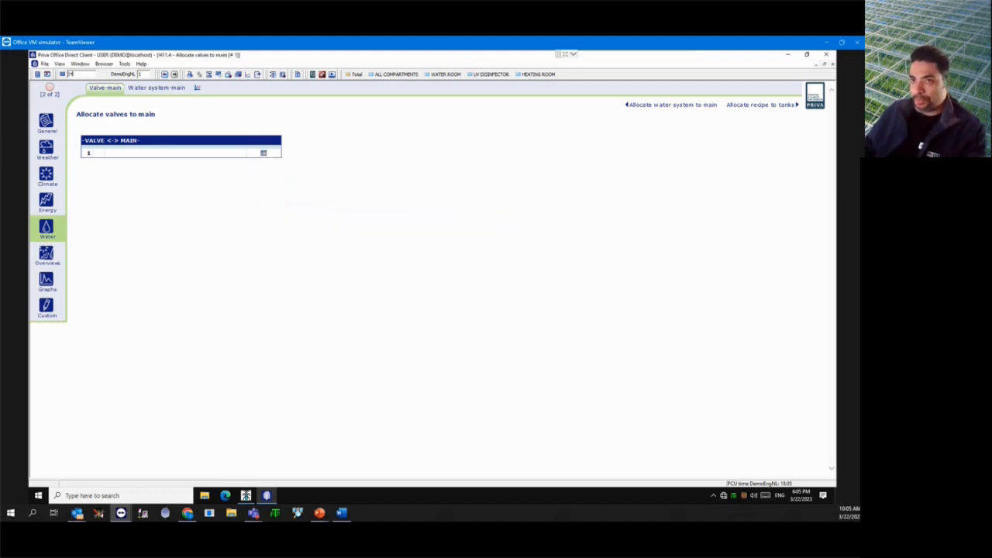
pyautogui.write('30')
pyautogui.press('Return')
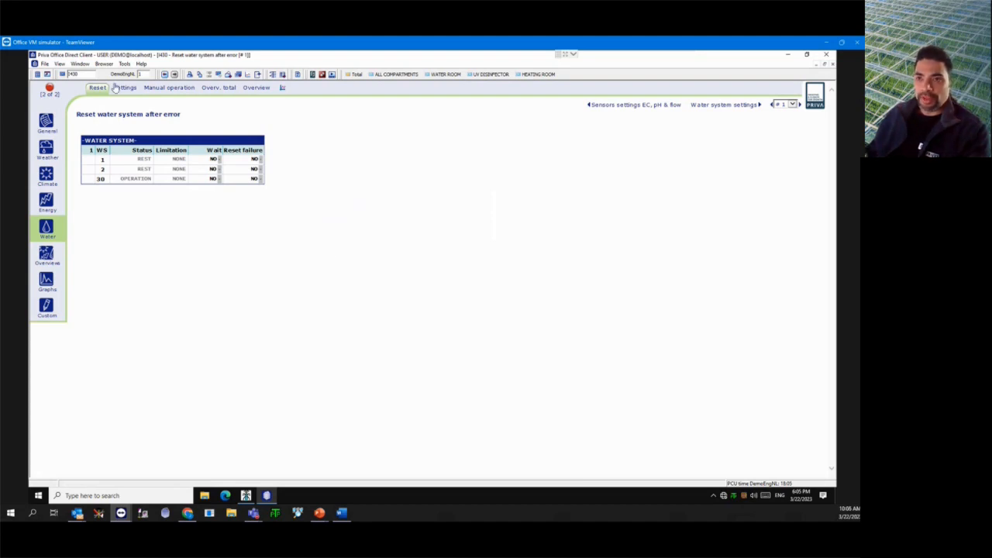
pyautogui.moveTo(47, 233)
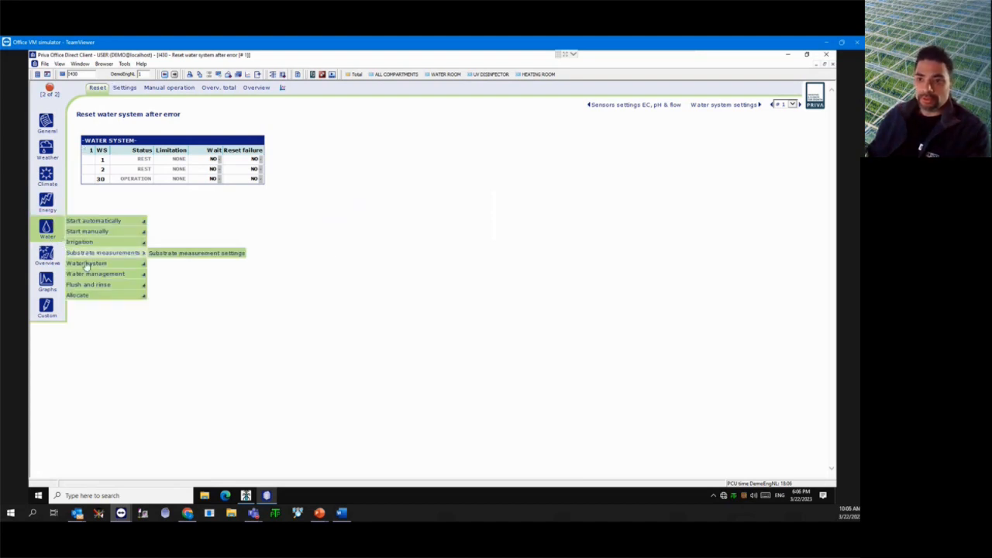
pyautogui.moveTo(116, 263)
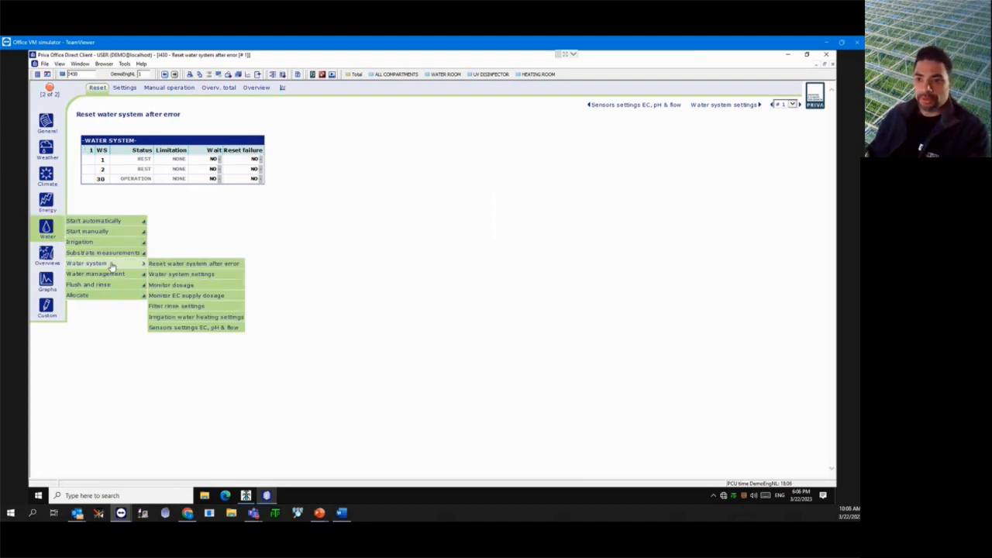
pyautogui.click(193, 267)
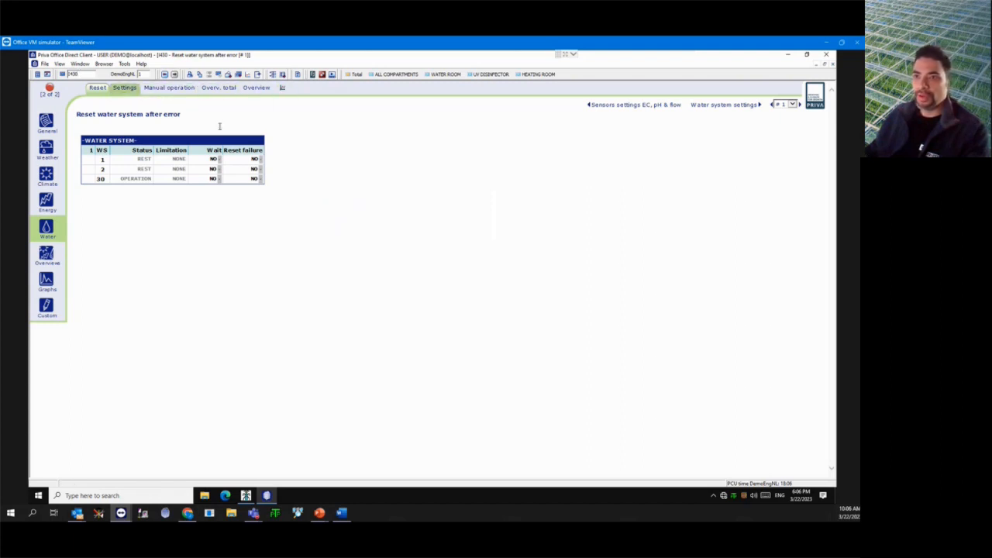
# - Look through the settings and manual operation pages of water system 1, returning to its settings
pyautogui.click(124, 88)
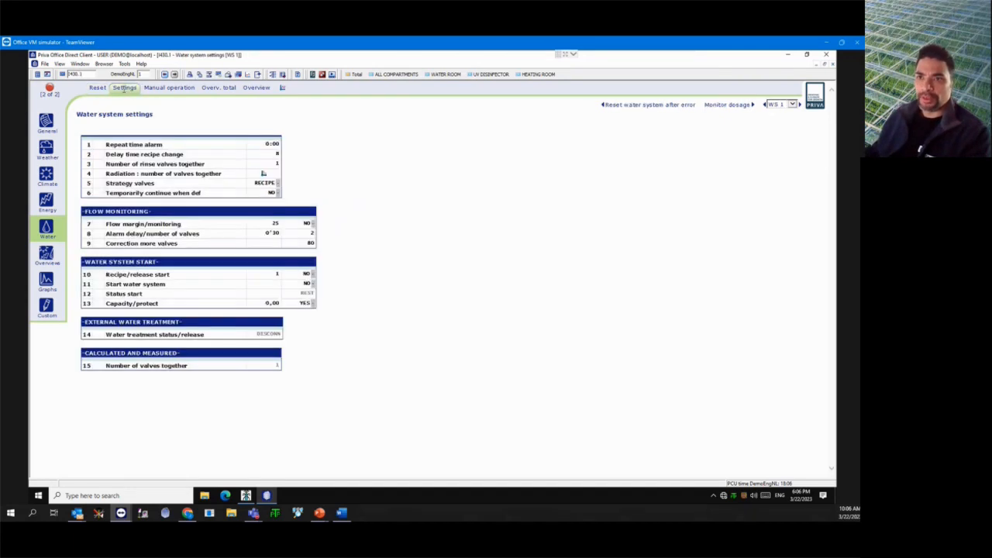
pyautogui.click(169, 87)
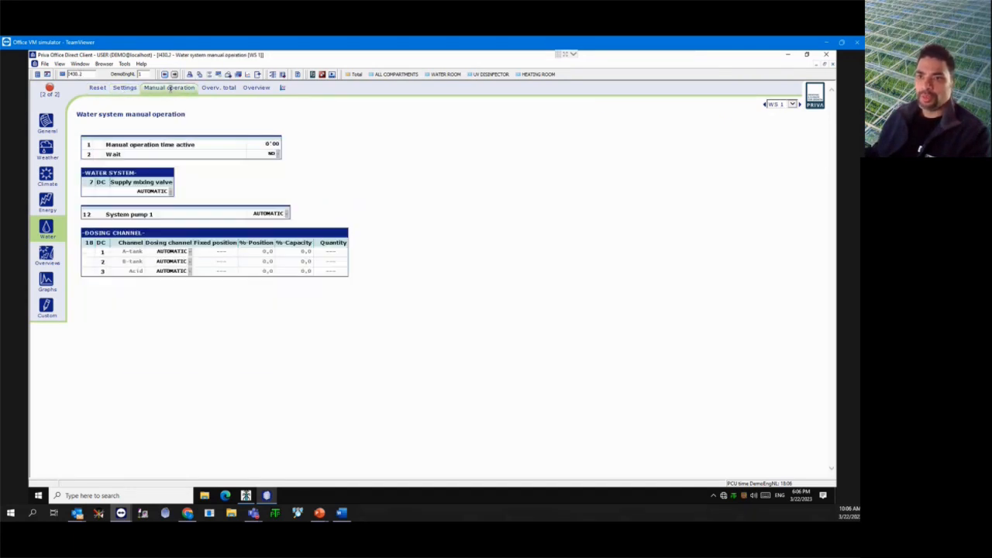
pyautogui.click(97, 87)
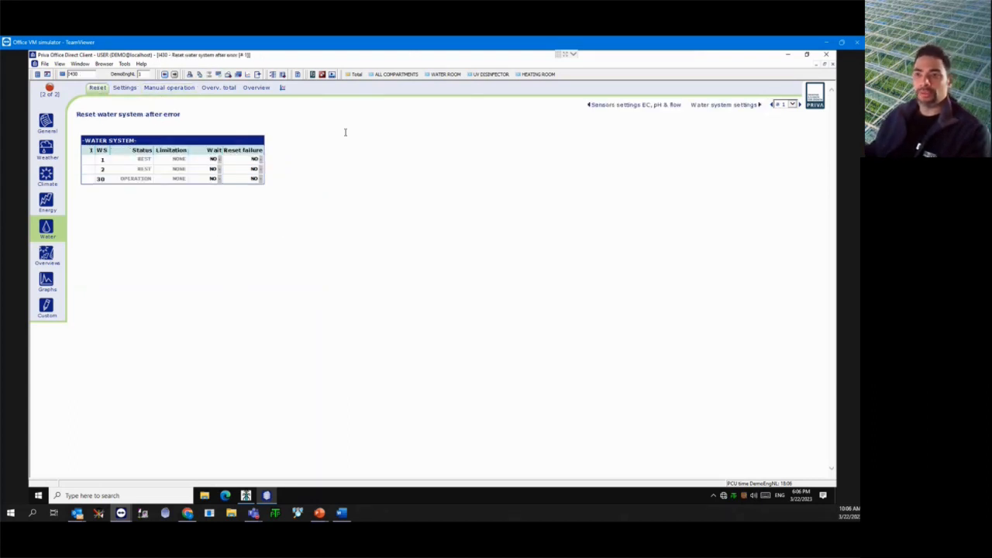
pyautogui.click(124, 88)
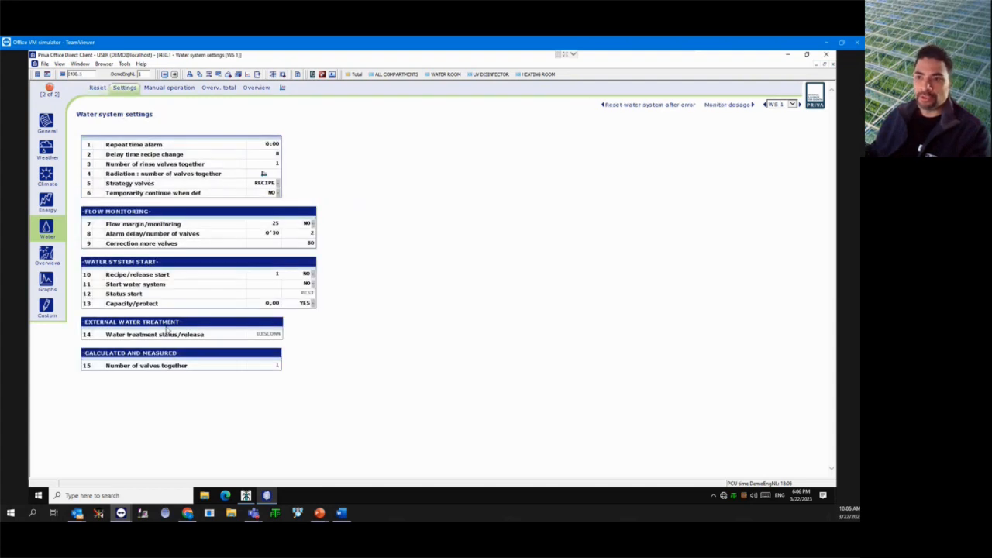
# - Return to the Reset water system after error page and check the range of possible statuses for water system 1
pyautogui.click(97, 87)
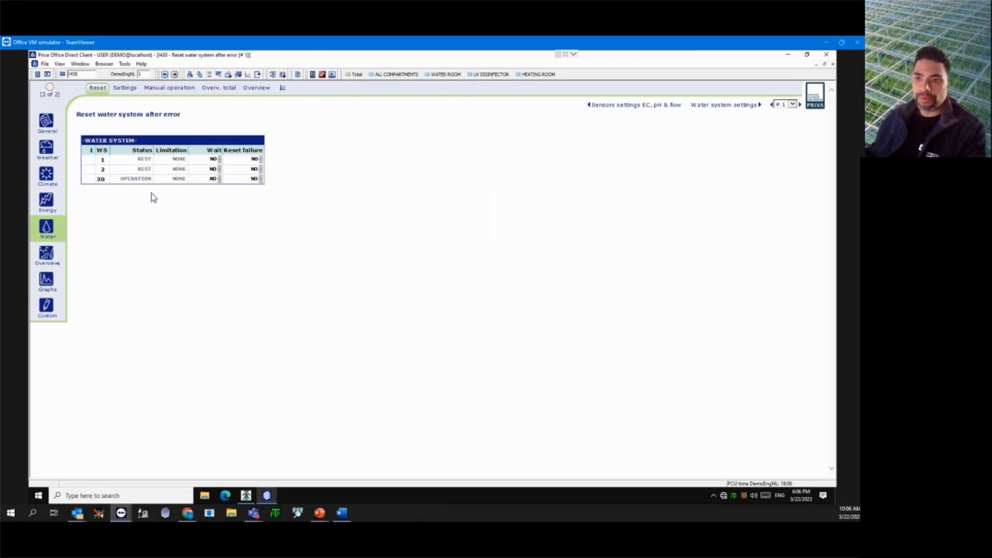
pyautogui.click(144, 161)
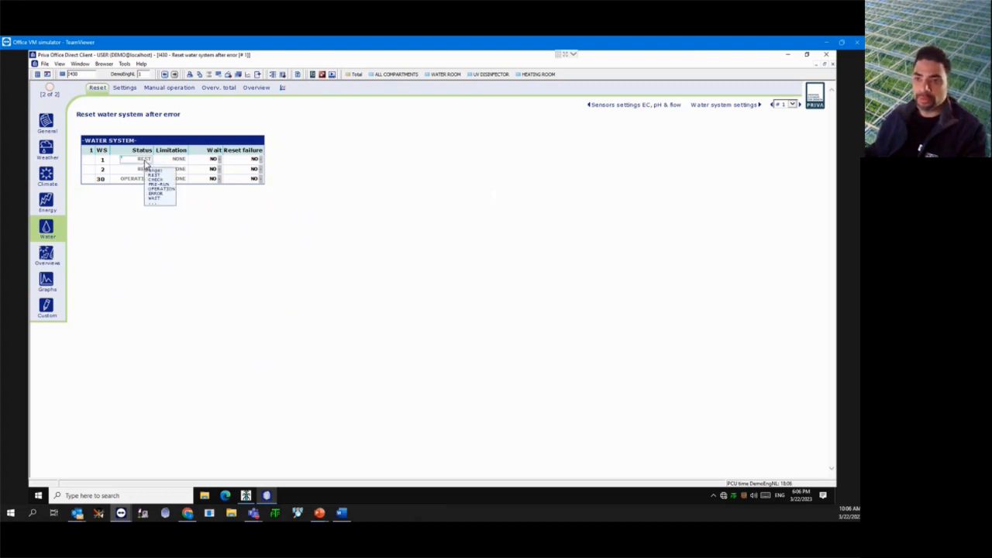
pyautogui.click(145, 163)
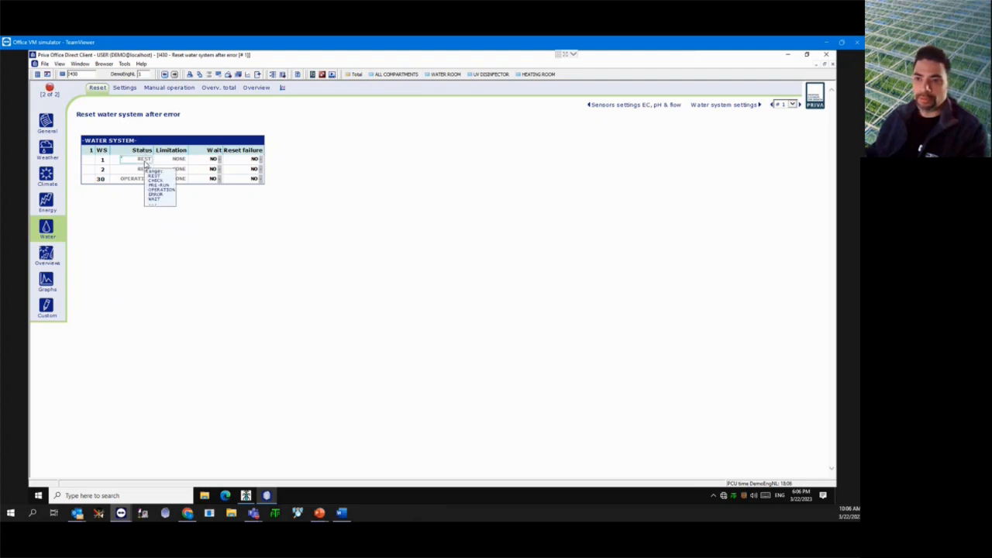
# - Review the full range of statuses for water system 1 in its advanced control window and close it
pyautogui.rightClick(145, 163)
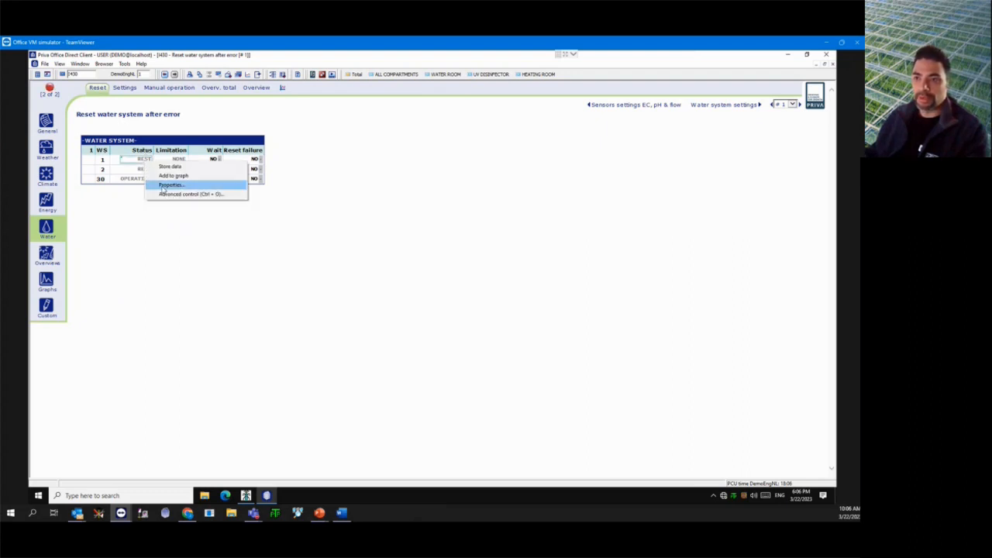
pyautogui.click(178, 196)
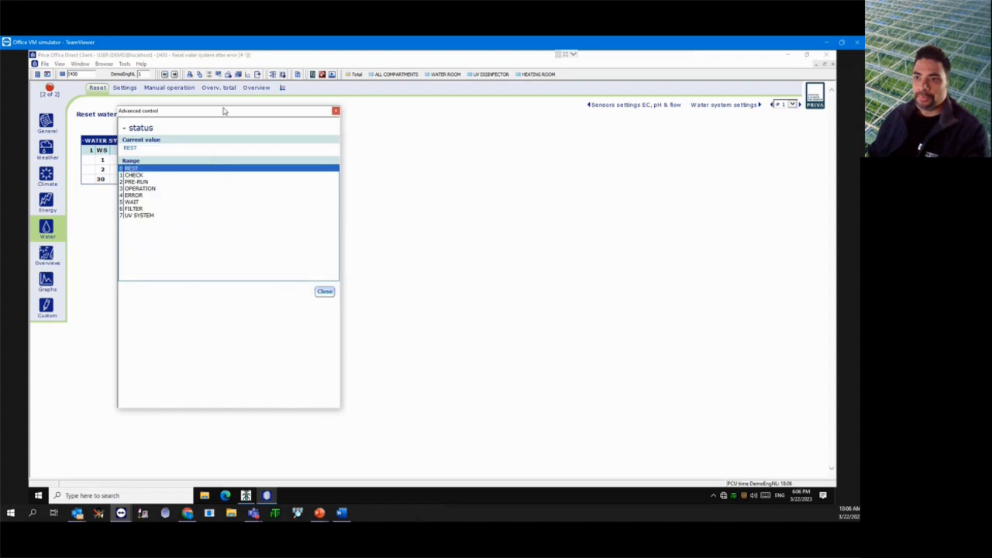
pyautogui.moveTo(219, 113); pyautogui.dragTo(409, 122)
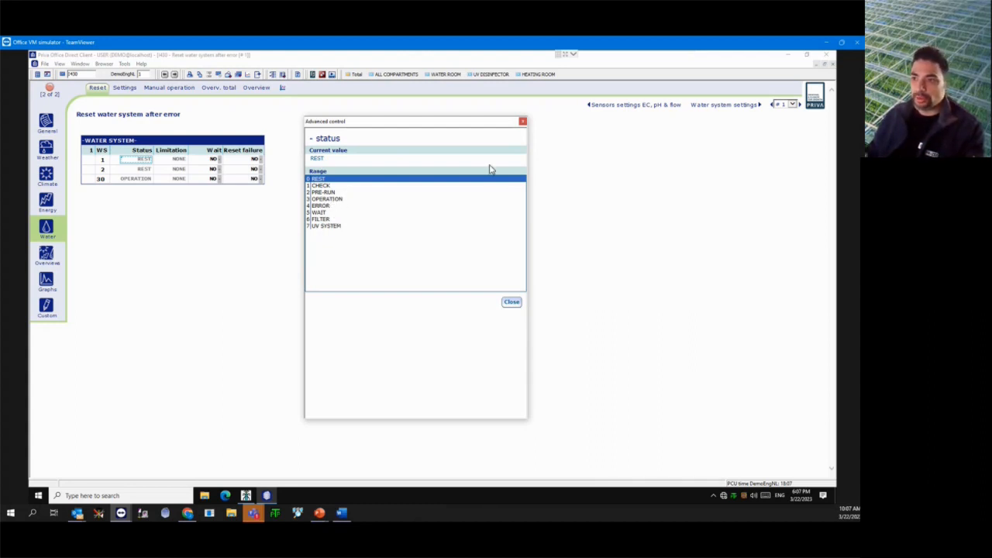
pyautogui.click(522, 121)
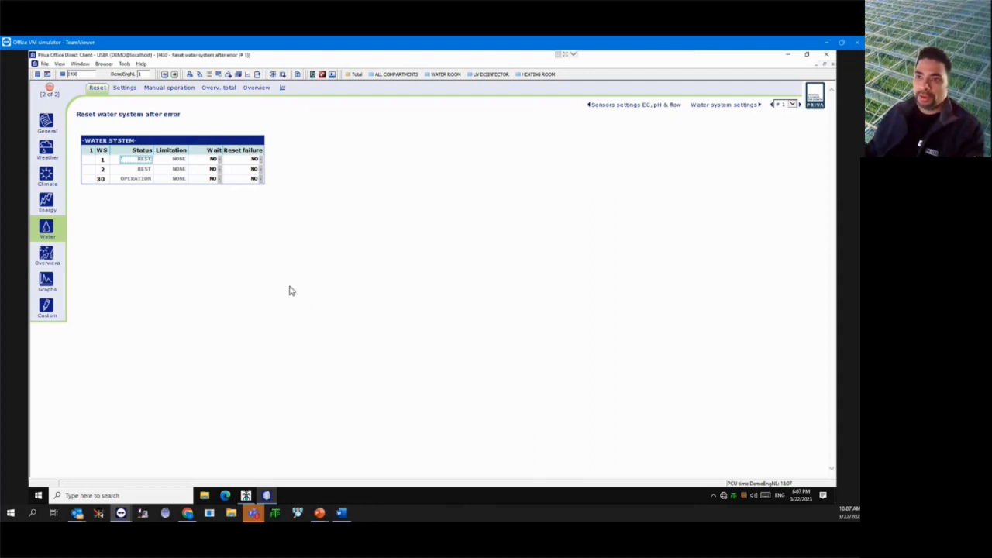
# - Review the full range of limitations for water system 1 in its advanced control window and close it
pyautogui.rightClick(177, 161)
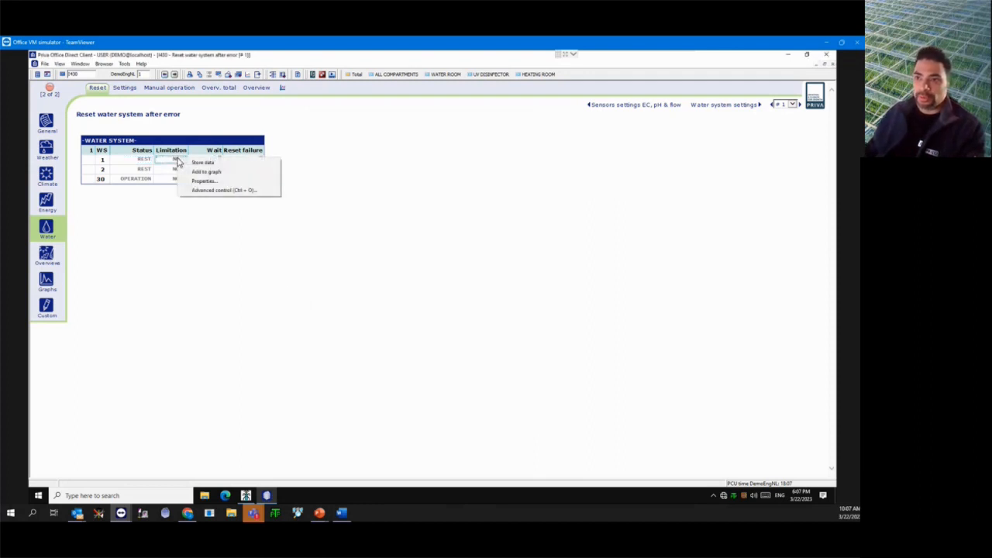
pyautogui.click(208, 191)
pyautogui.moveTo(158, 73); pyautogui.dragTo(394, 135)
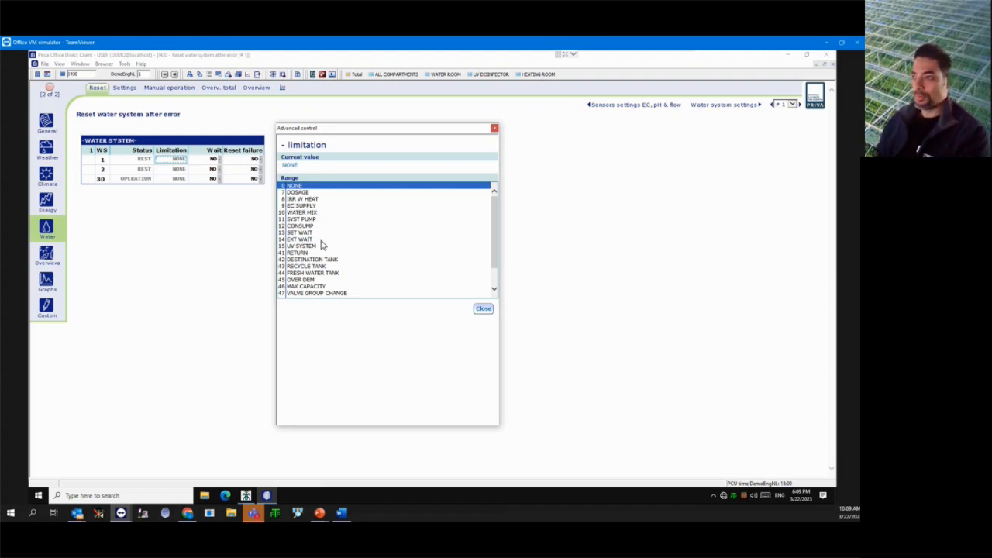
pyautogui.click(483, 309)
# - Set Wait to YES for water system 1
pyautogui.click(213, 159)
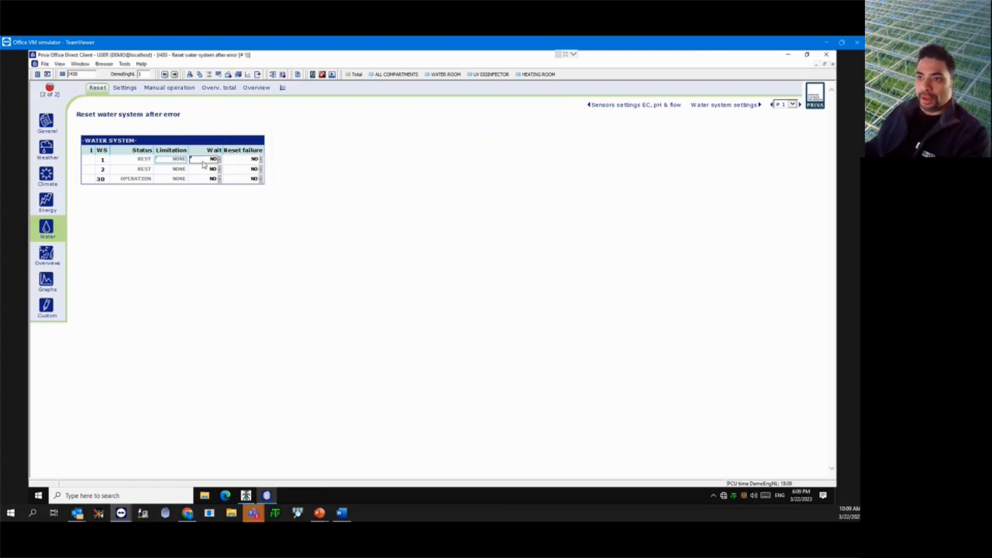
pyautogui.click(214, 161)
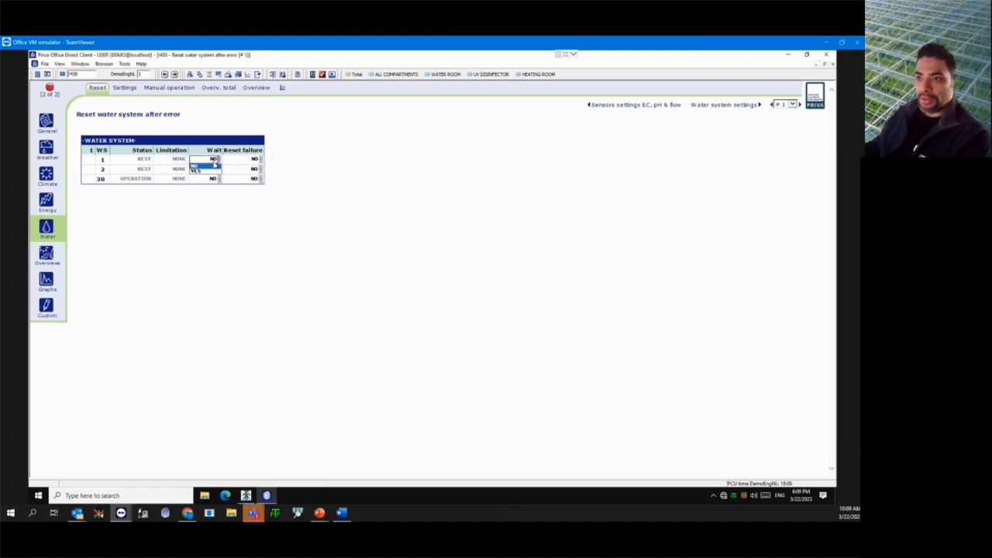
pyautogui.click(214, 164)
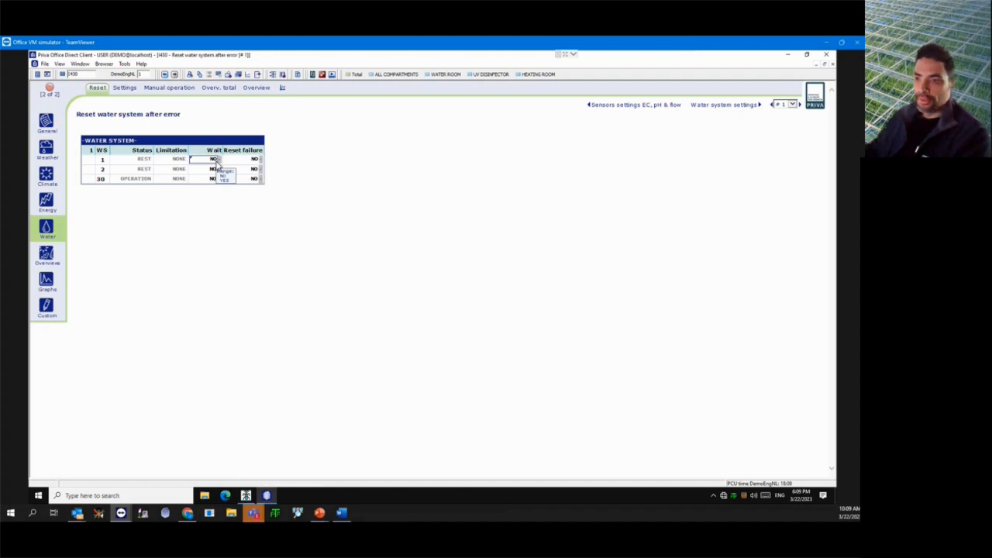
pyautogui.click(214, 159)
pyautogui.click(206, 177)
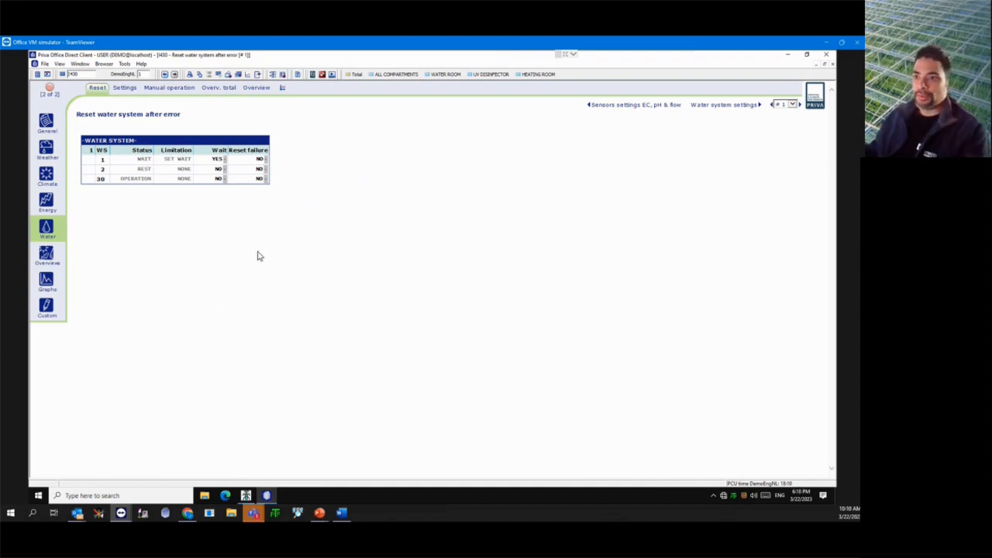
# - Return the Wait setting of water system 1 to NO
pyautogui.click(220, 169)
pyautogui.click(217, 159)
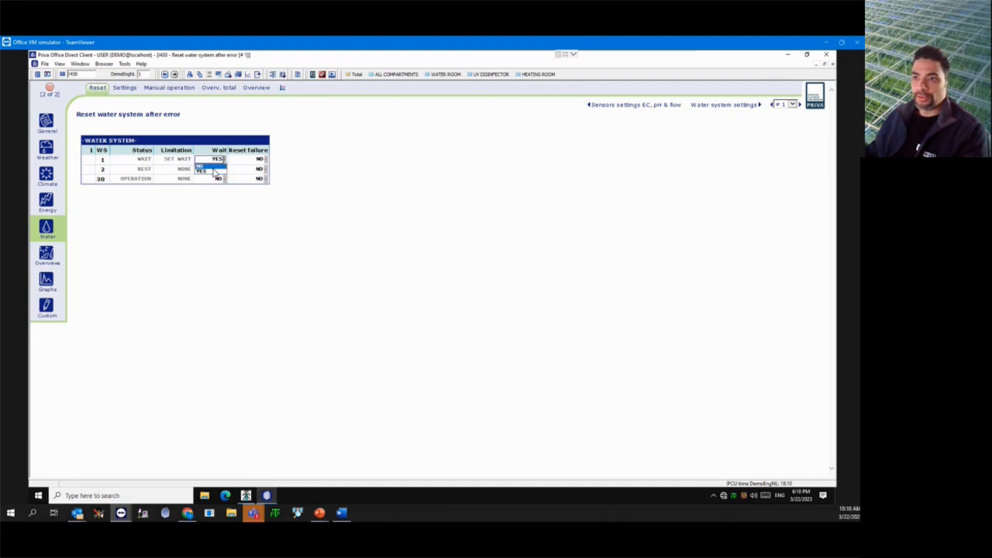
pyautogui.click(209, 169)
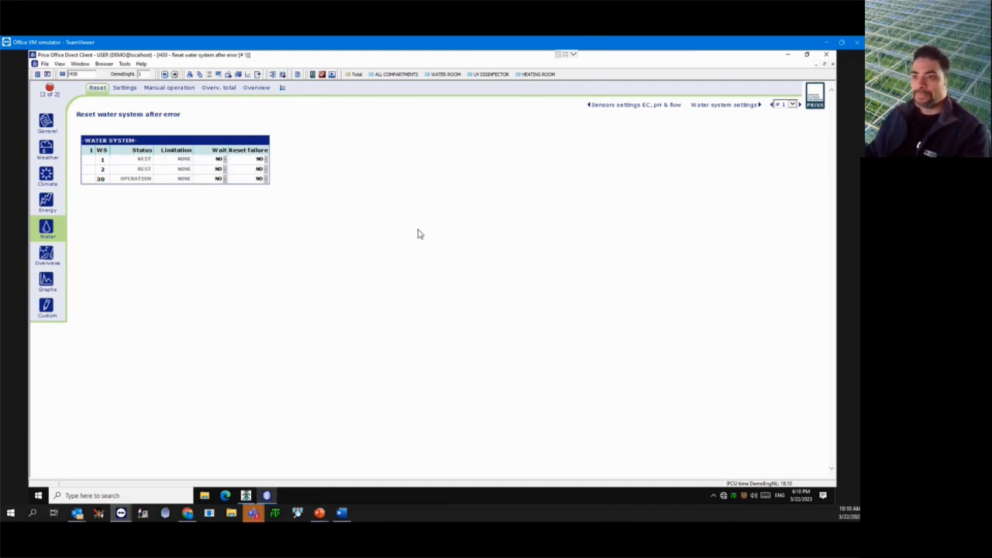
# - Reset the failure of water system 1 by setting Reset failure to YES
pyautogui.click(265, 158)
pyautogui.click(250, 171)
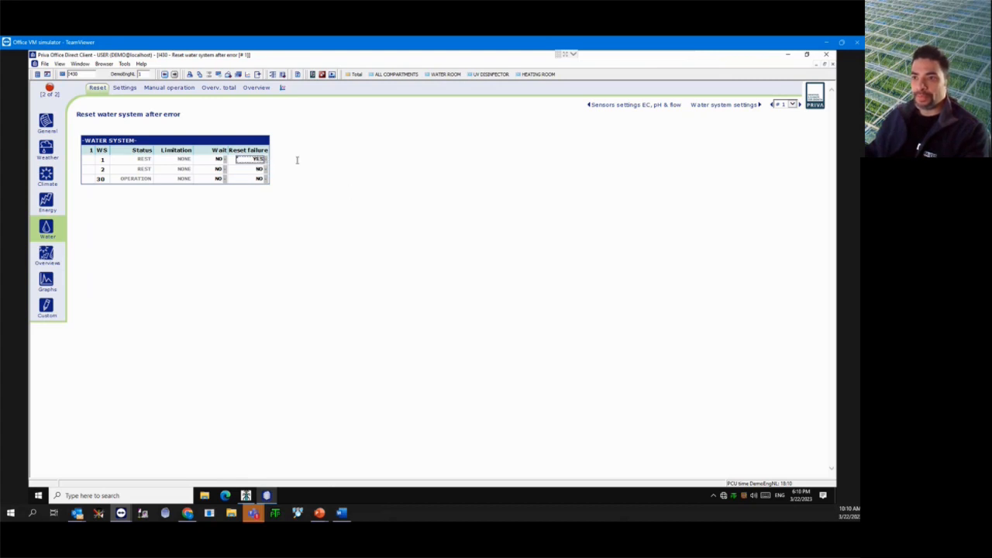
pyautogui.click(297, 161)
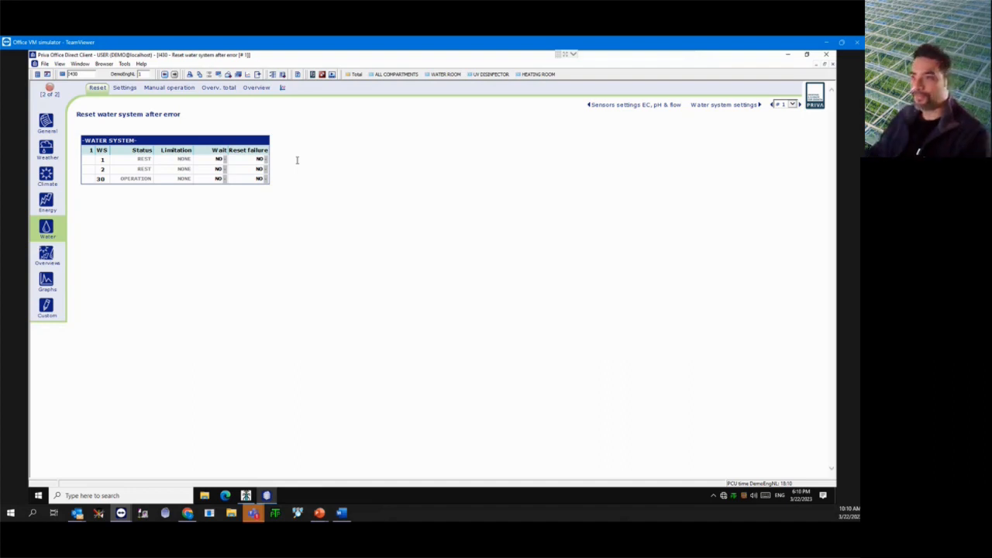
# - Go to the water system 1 settings and open the table for Radiation : number of valves together
pyautogui.click(125, 87)
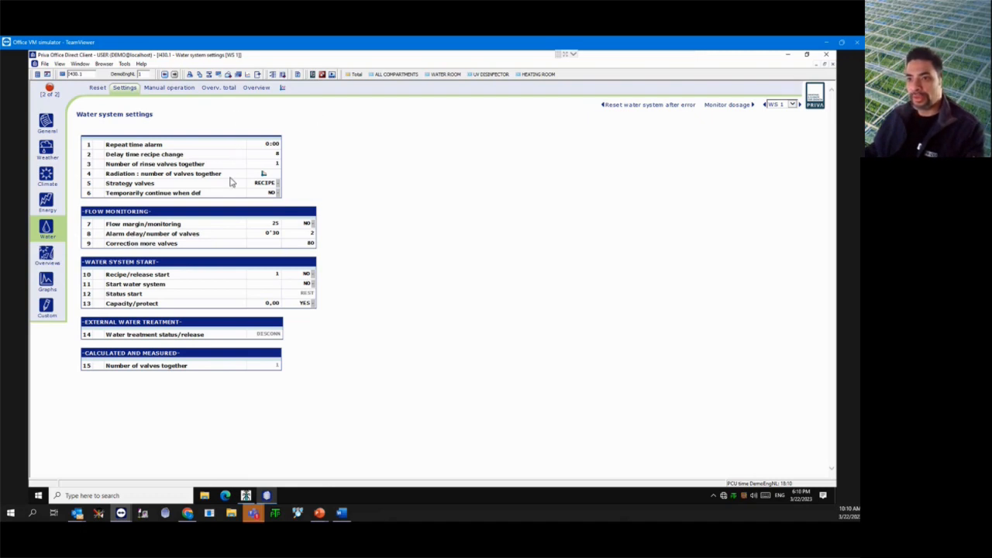
pyautogui.click(262, 175)
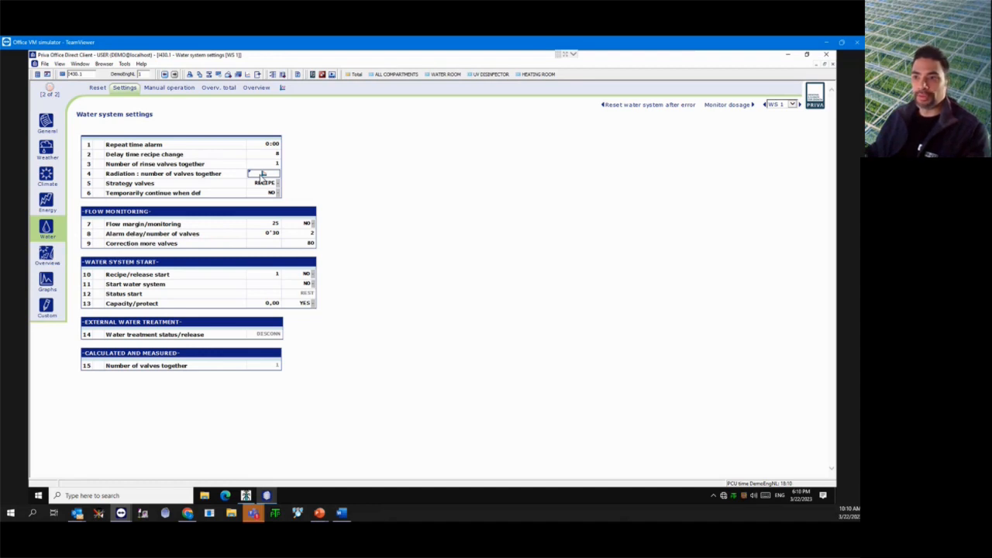
pyautogui.press('Escape')
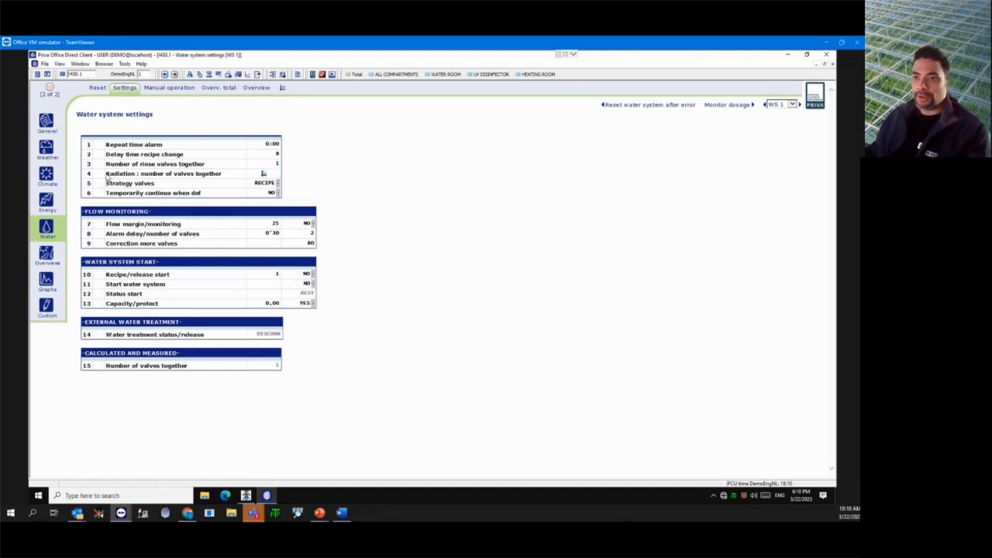
pyautogui.click(263, 173)
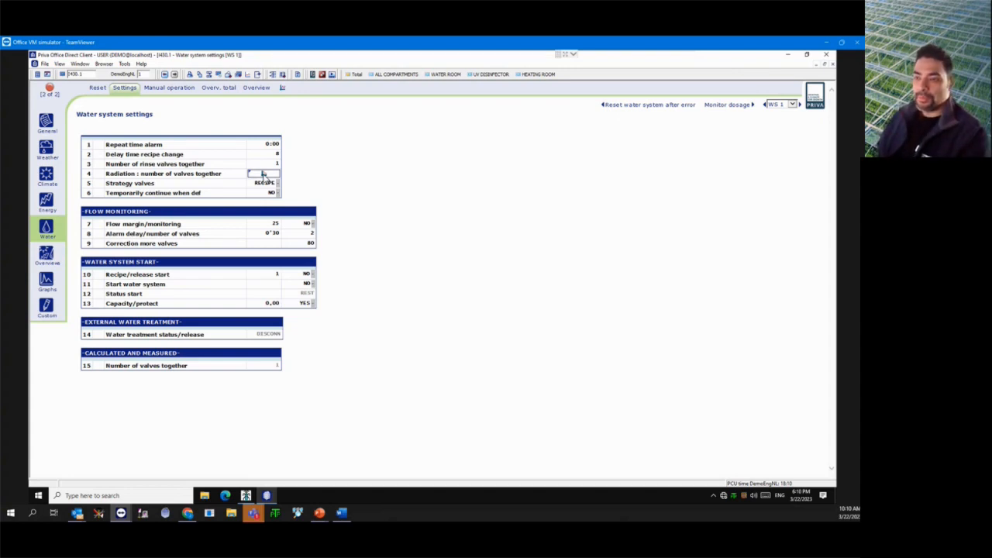
pyautogui.click(263, 176)
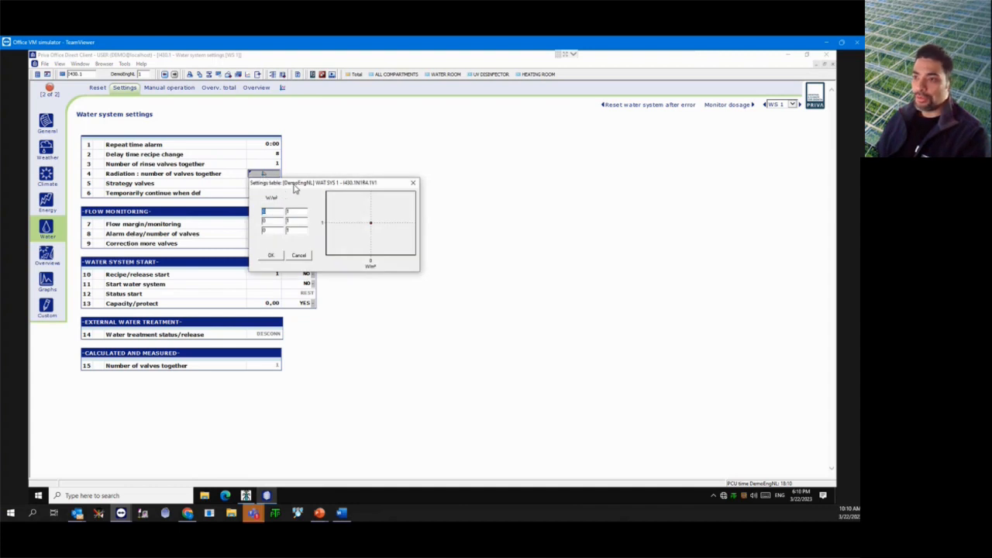
pyautogui.moveTo(295, 189); pyautogui.dragTo(424, 153)
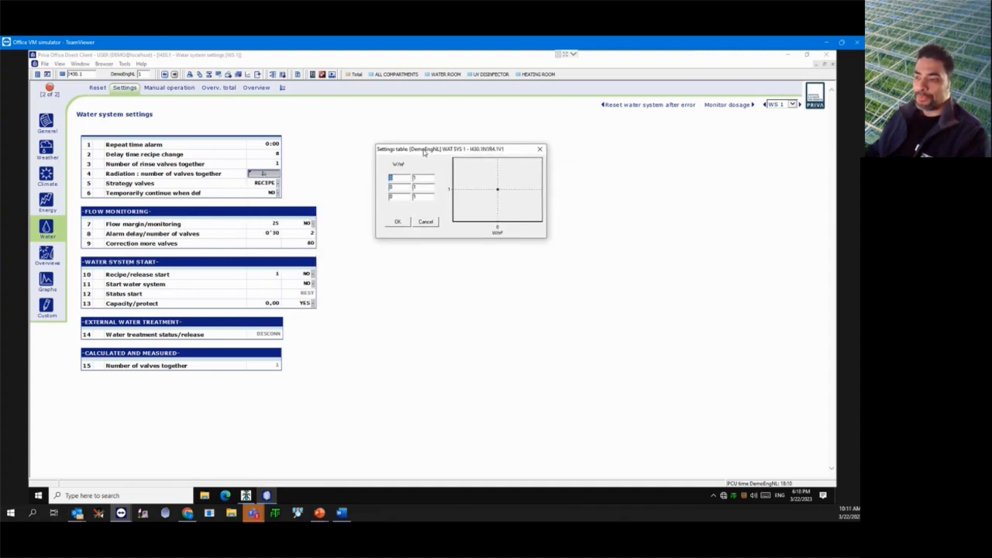
pyautogui.click(411, 188)
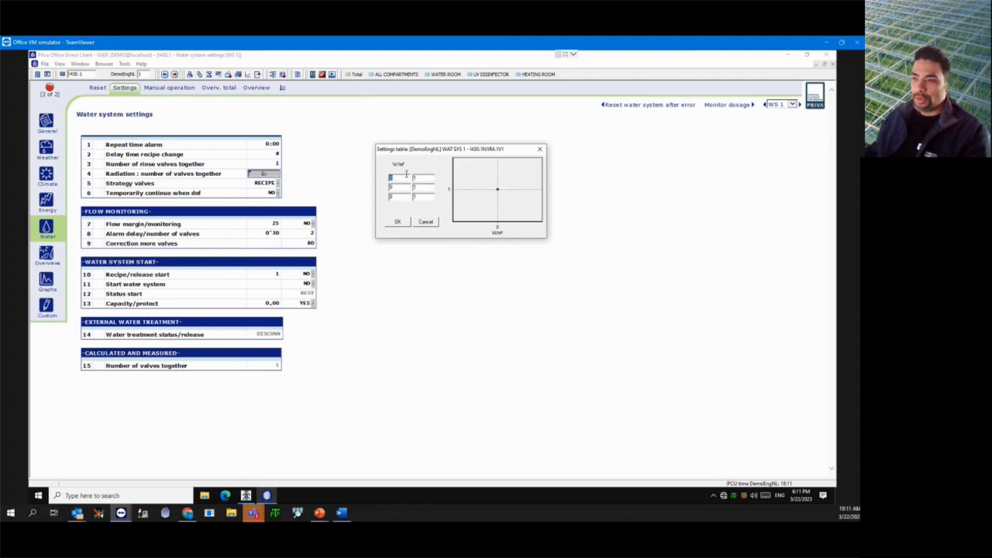
pyautogui.click(403, 197)
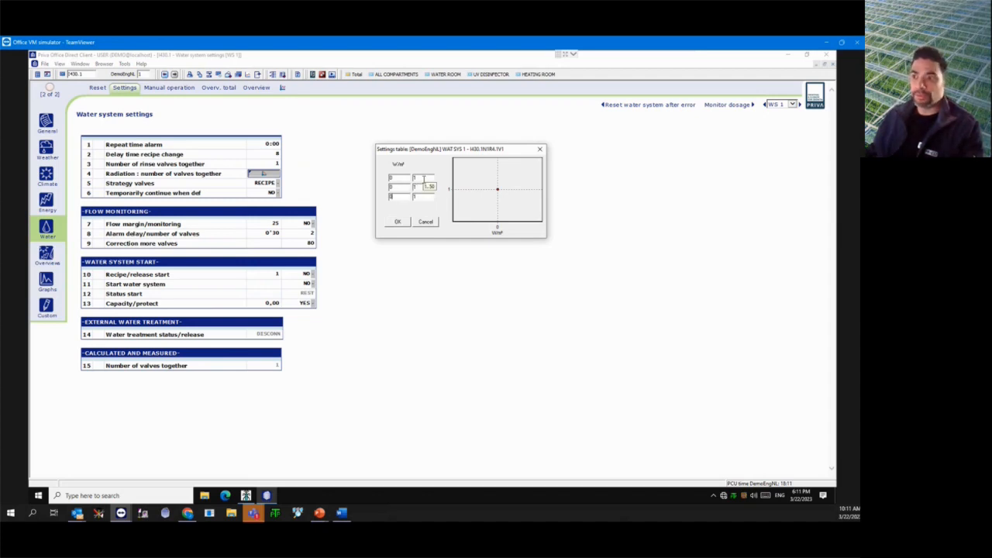
# - Set the number of valves to 4 in all three rows of the radiation table and confirm it
pyautogui.doubleClick(424, 179)
pyautogui.write('4')
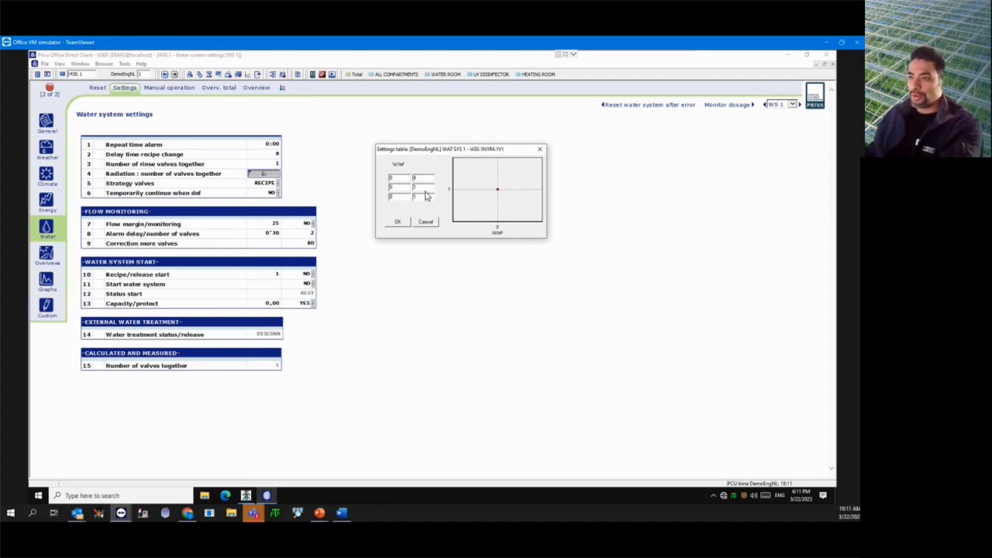
pyautogui.doubleClick(425, 188)
pyautogui.write('4')
pyautogui.doubleClick(425, 196)
pyautogui.write('4')
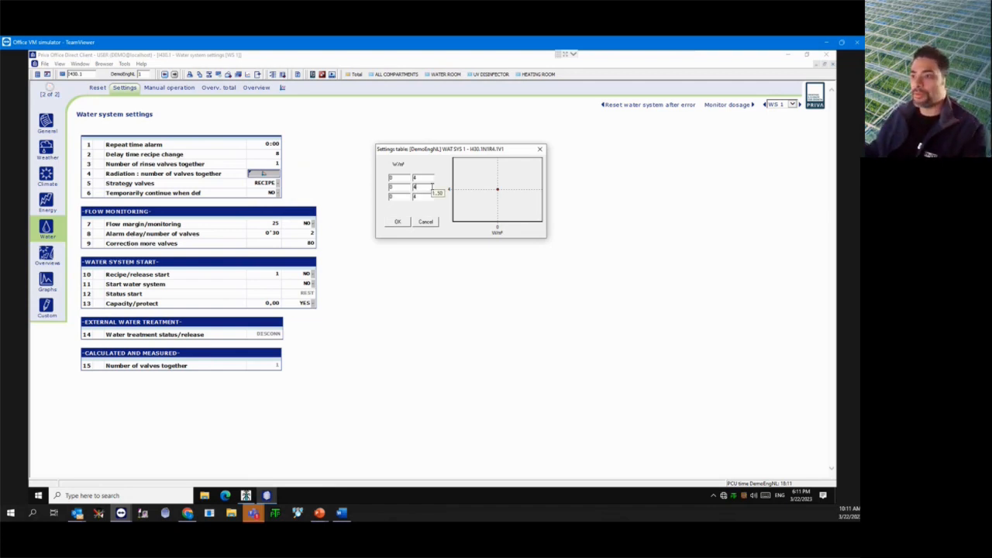
pyautogui.click(398, 222)
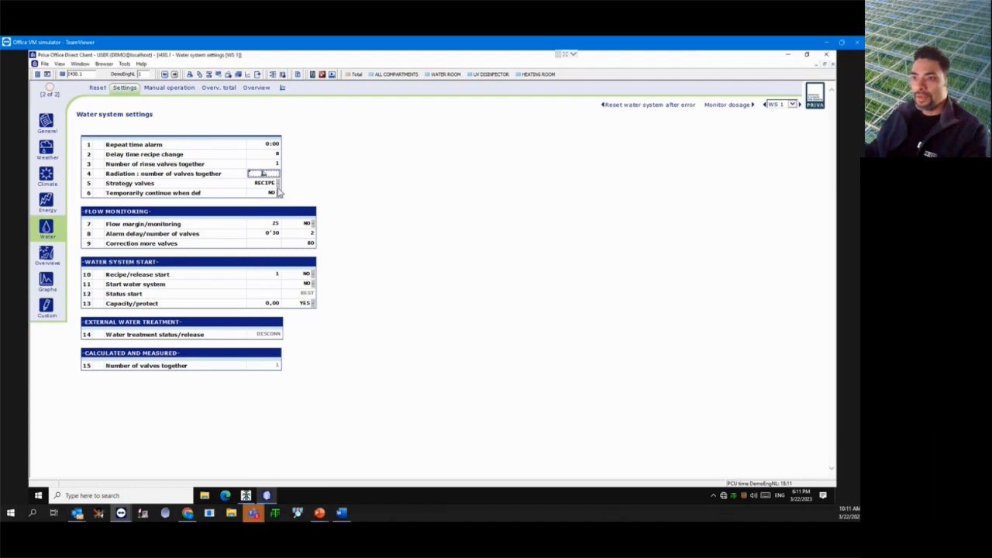
# - Check the available options for Strategy valves without changing the selection
pyautogui.click(273, 184)
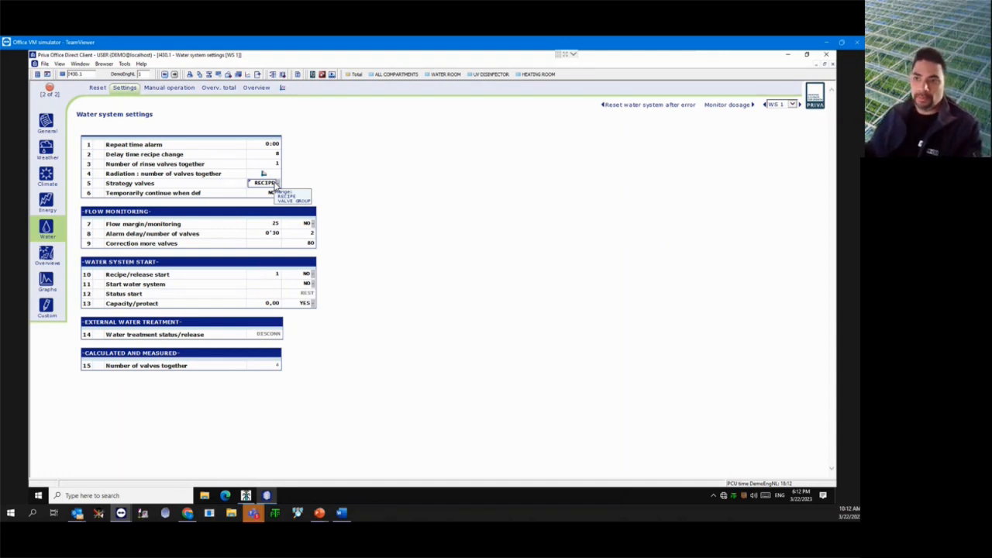
pyautogui.click(275, 184)
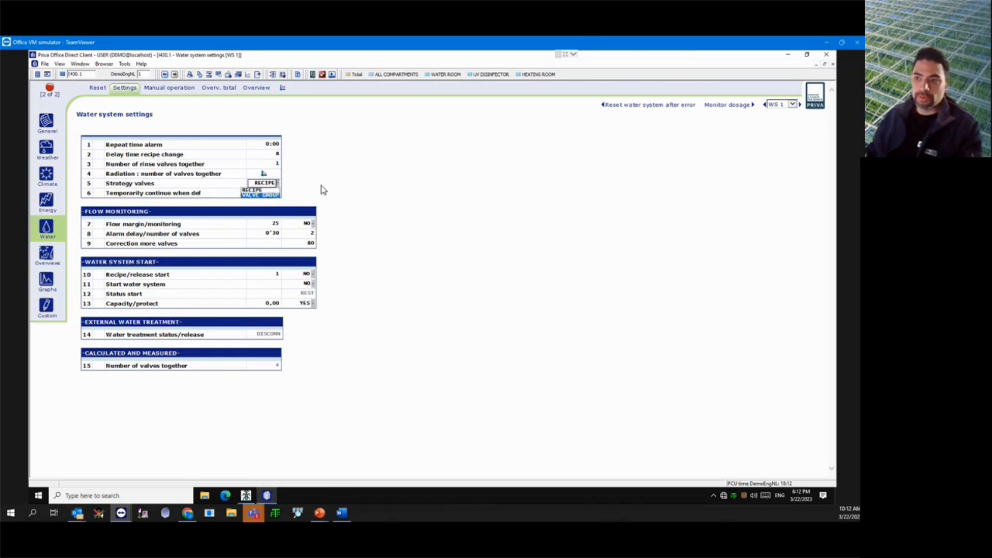
pyautogui.click(365, 176)
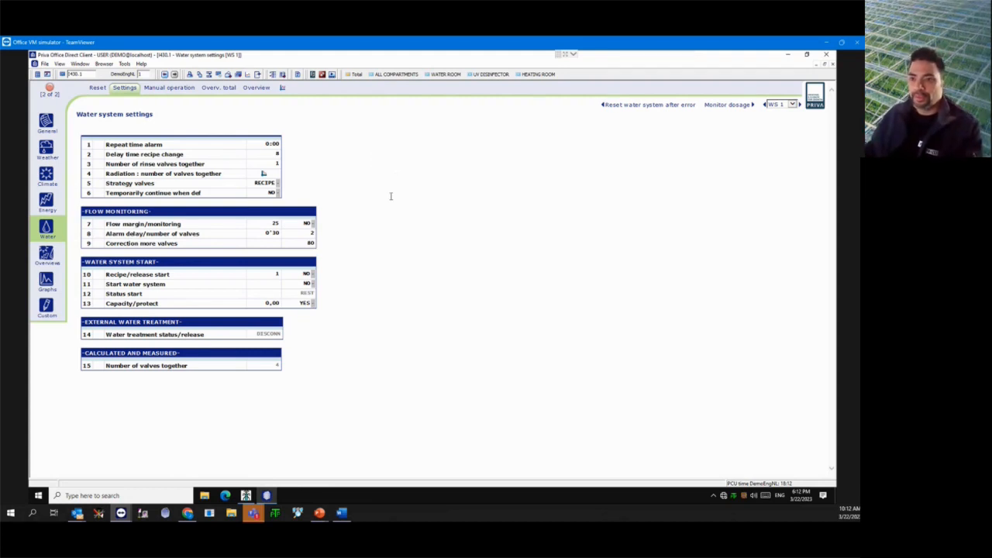
# - Enable flow monitoring for water system 1 by setting Flow margin/monitoring to YES
pyautogui.click(269, 224)
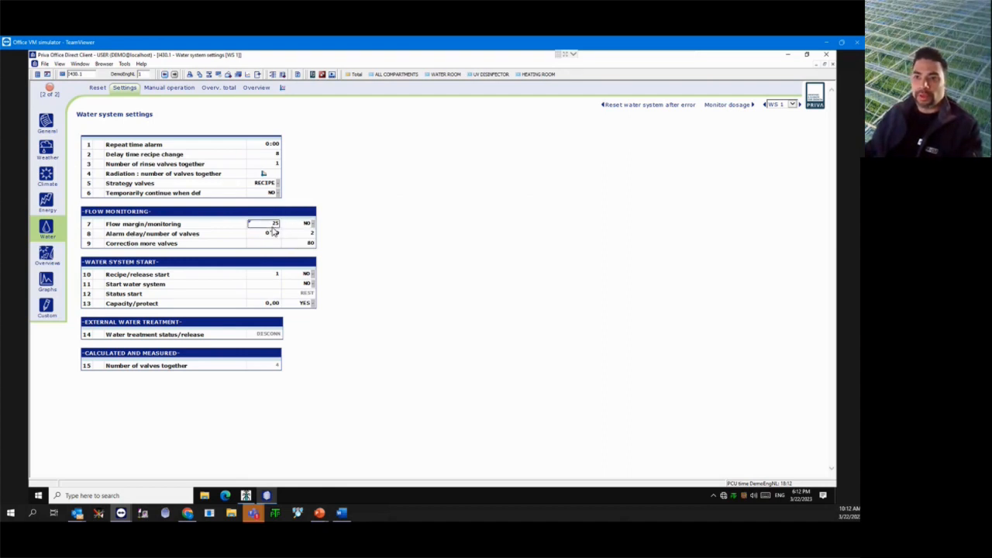
pyautogui.click(304, 225)
pyautogui.click(306, 224)
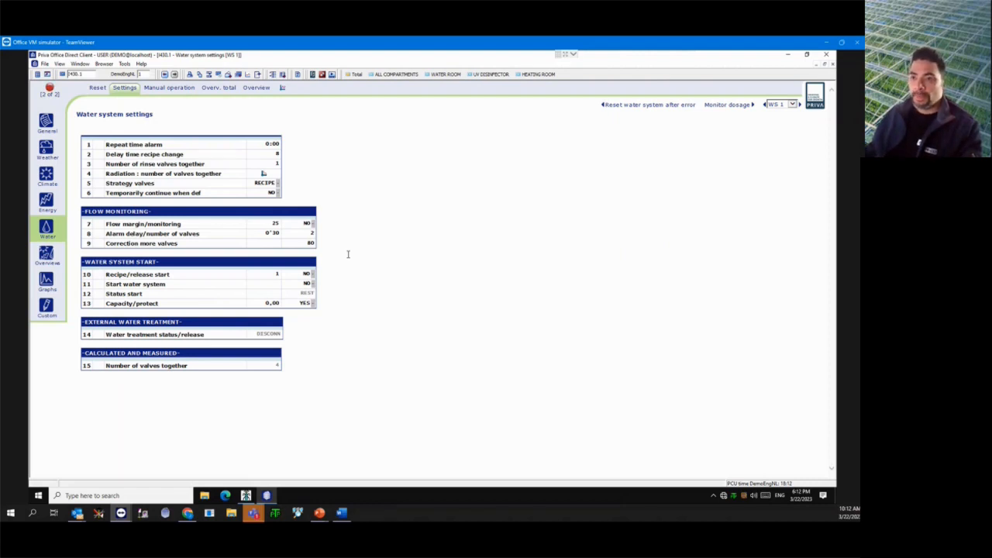
pyautogui.click(308, 224)
pyautogui.click(296, 236)
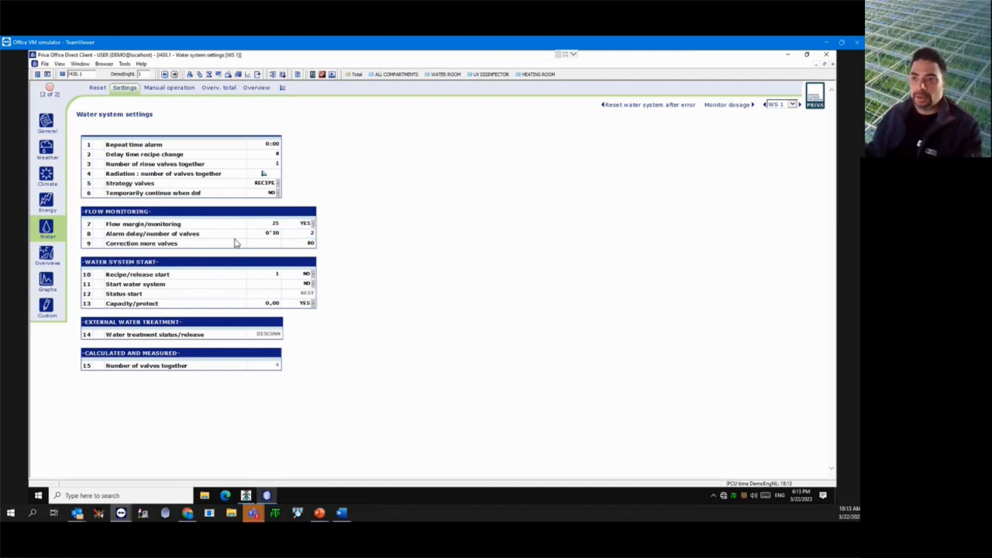
# - Consult the help on water system settings for the flow margin and alarm delay/number of valves, and close it
pyautogui.click(271, 233)
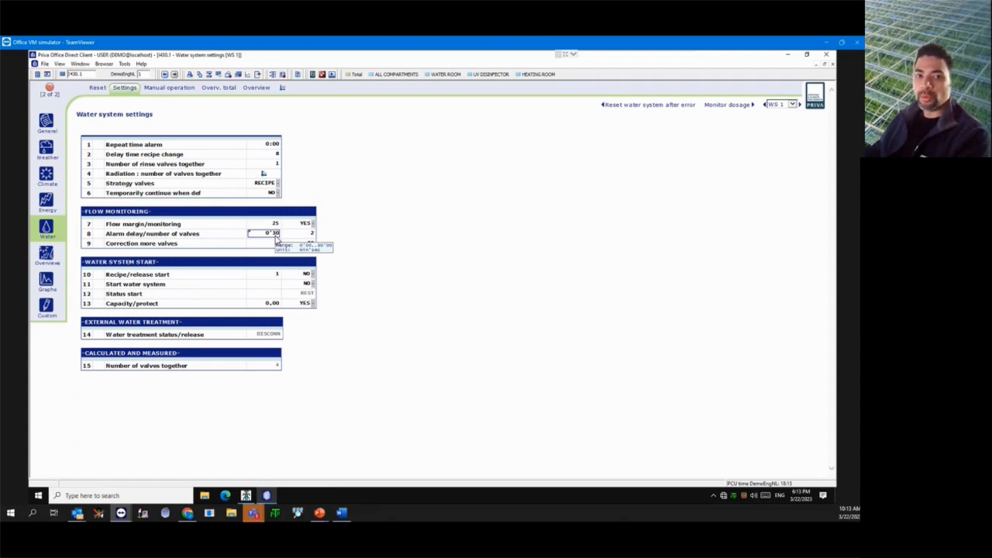
pyautogui.click(417, 212)
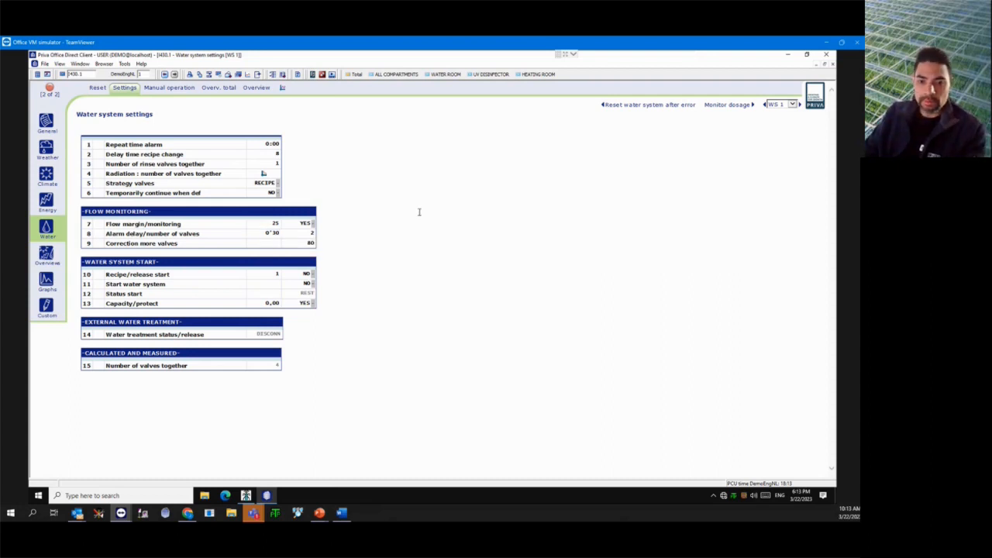
pyautogui.press('F1')
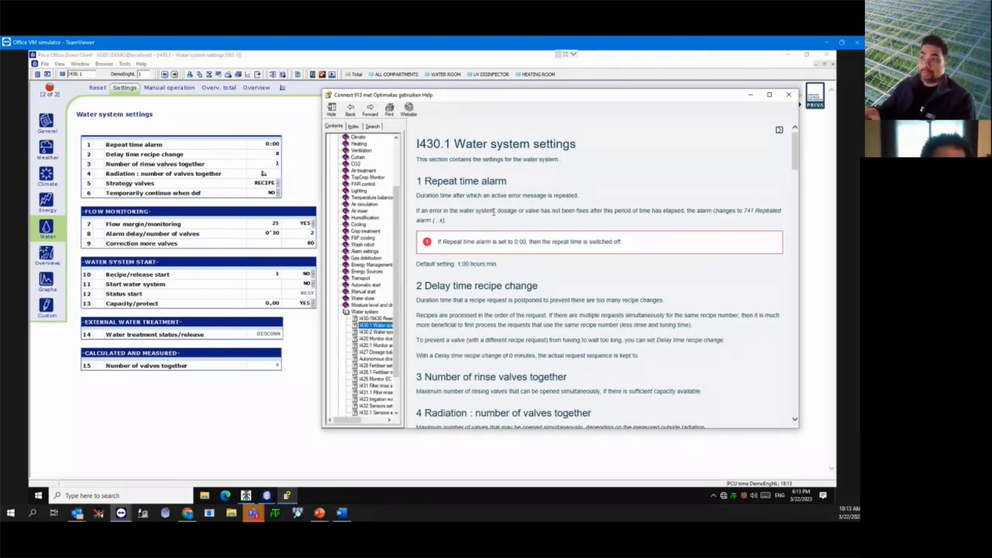
pyautogui.scroll(-10, 611, 270)
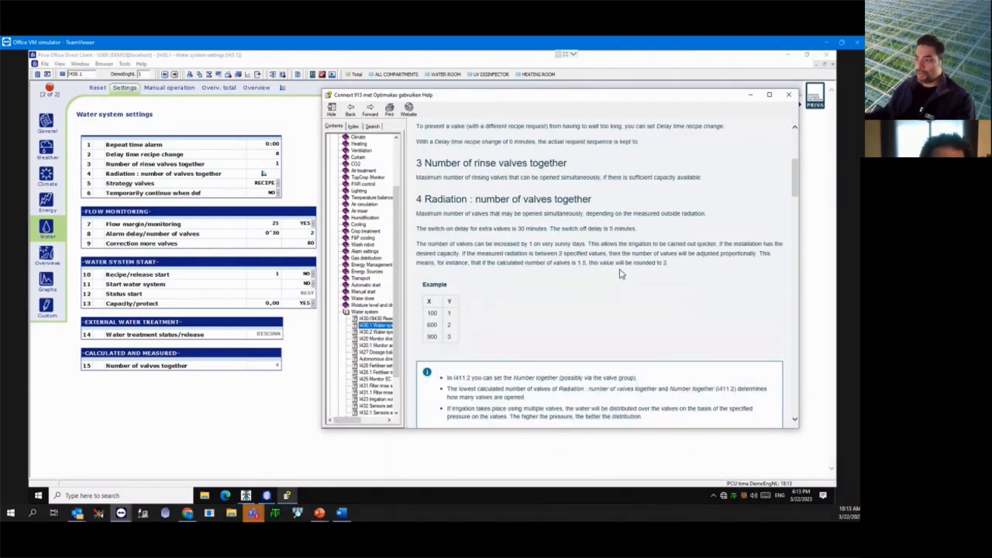
pyautogui.scroll(-10, 613, 271)
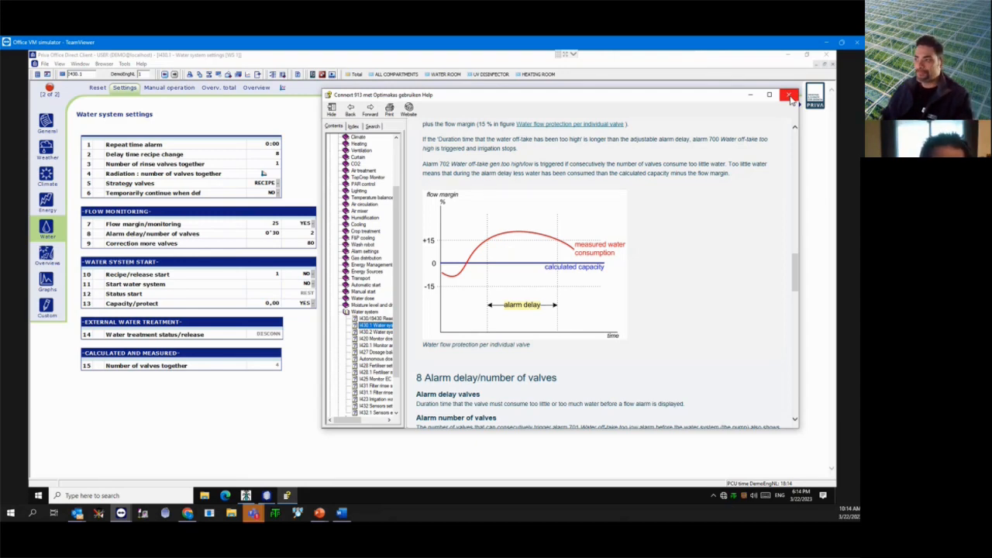
pyautogui.click(789, 95)
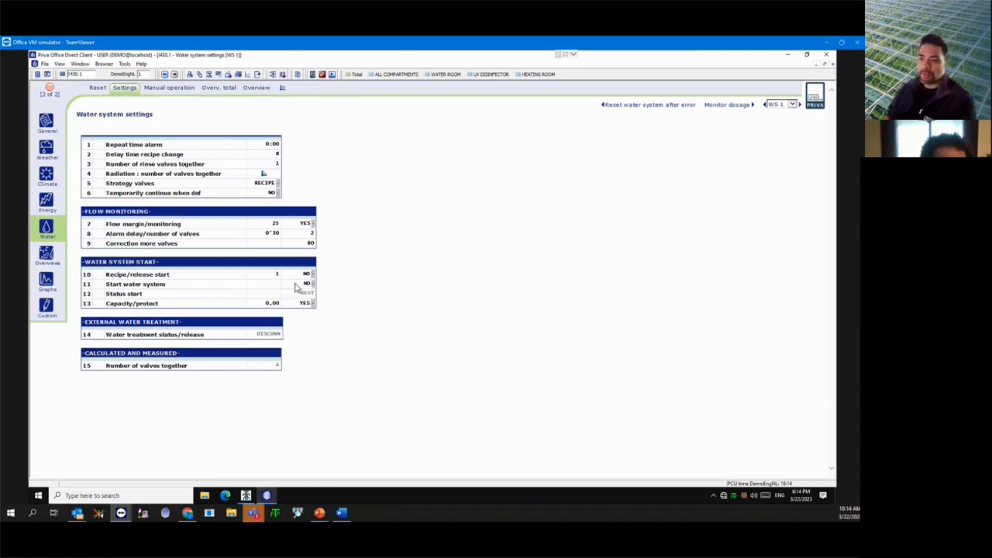
# - Check the Recipe/release start fields under Water system start without changing them
pyautogui.click(262, 277)
pyautogui.click(302, 277)
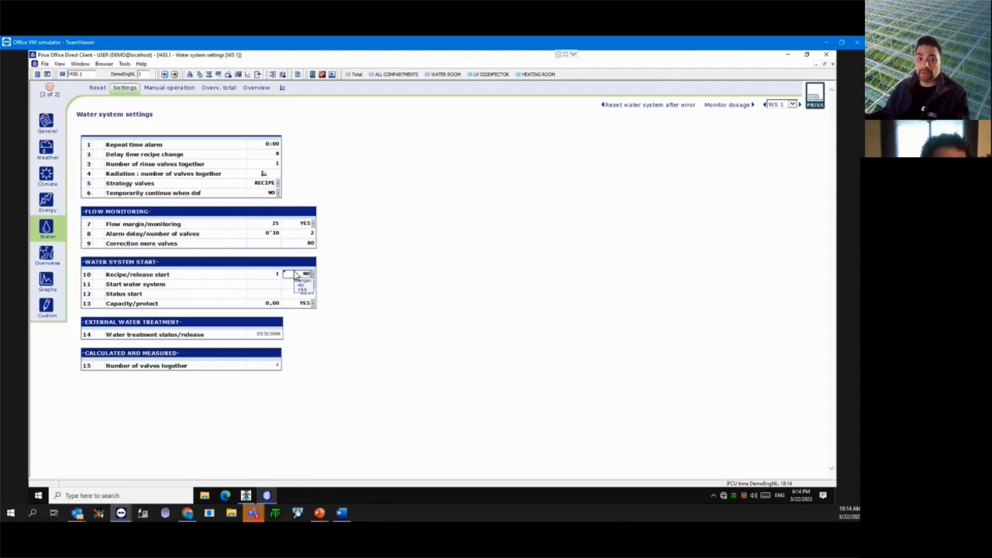
pyautogui.click(347, 294)
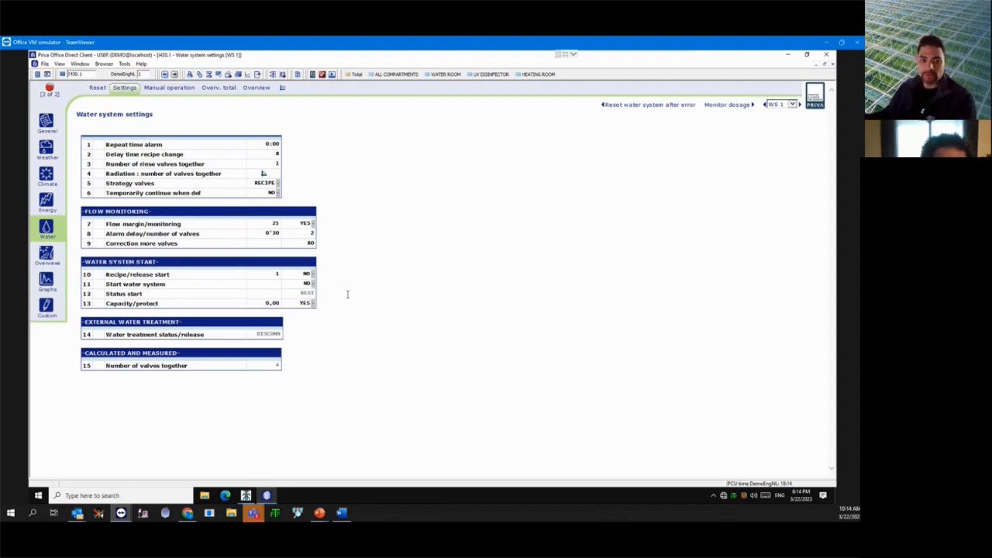
pyautogui.click(275, 276)
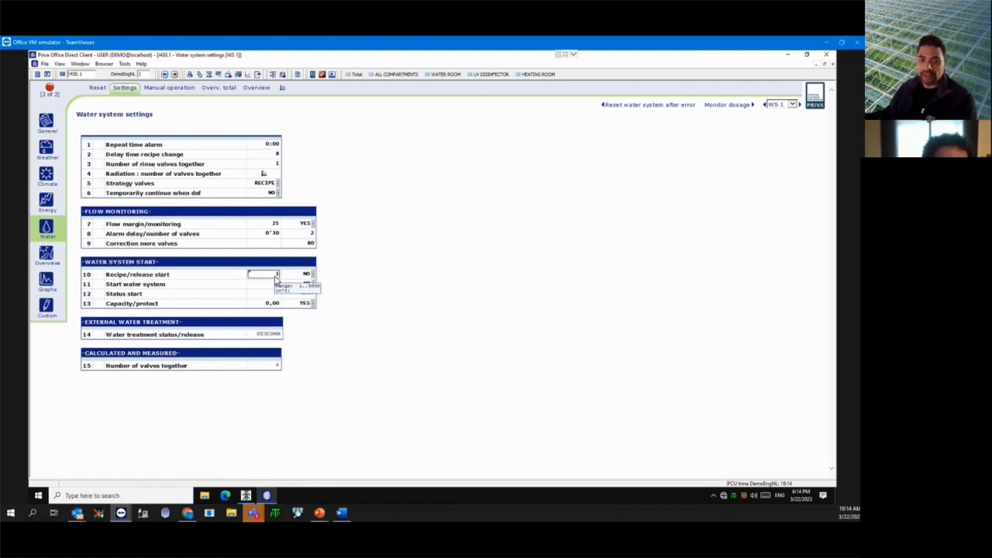
pyautogui.press('Return')
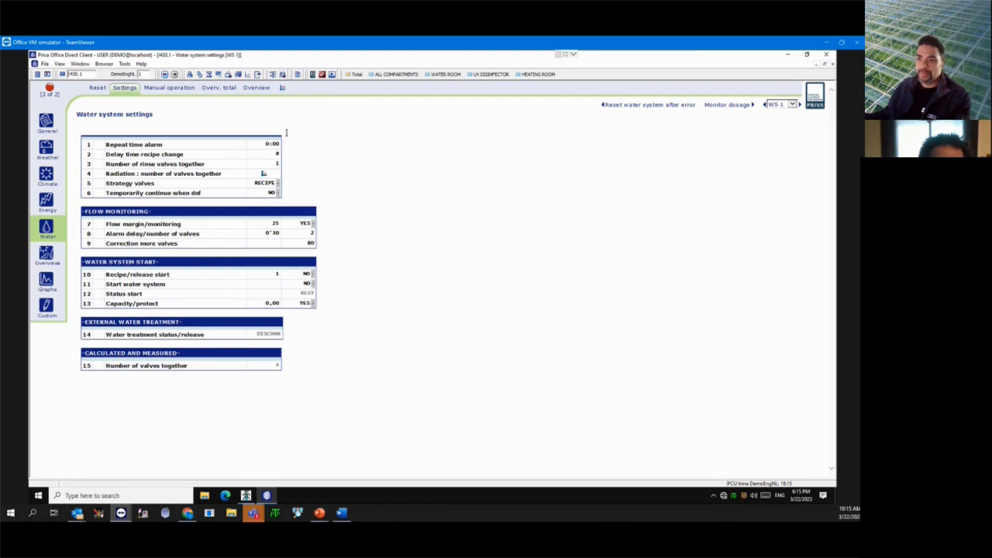
# - Open the overview of all water systems and examine water system 30's flows and deviation and water system 1's status, dosage and EC
pyautogui.click(218, 93)
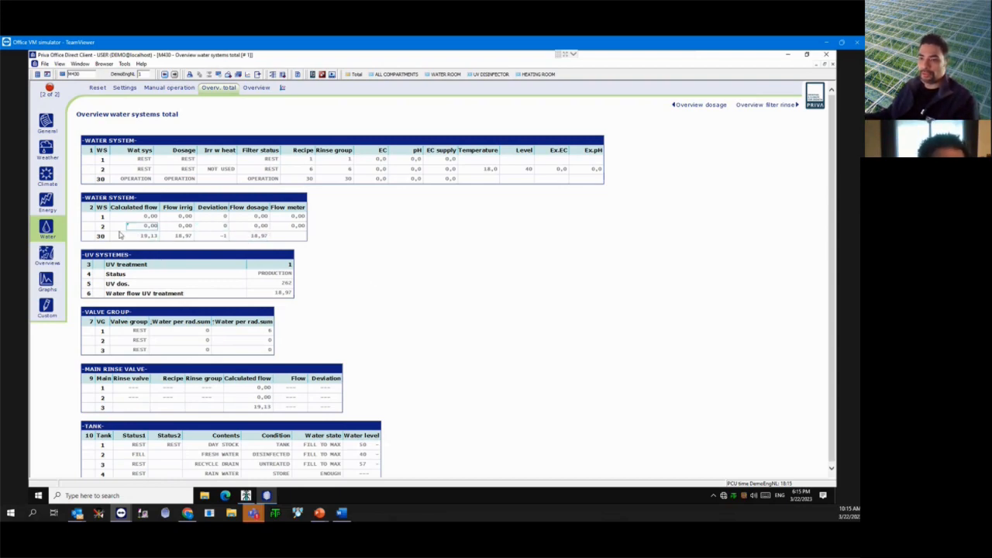
pyautogui.moveTo(131, 222)
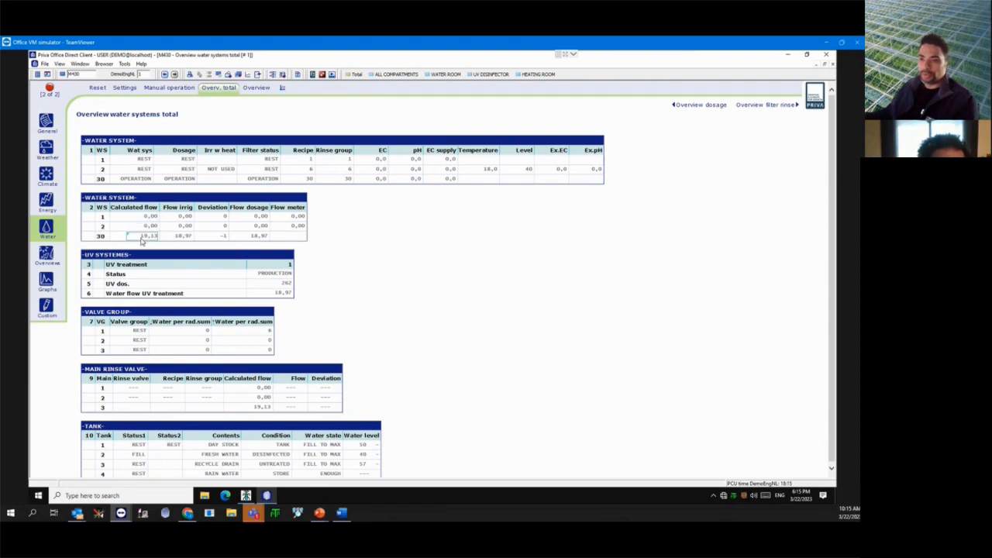
pyautogui.moveTo(173, 244)
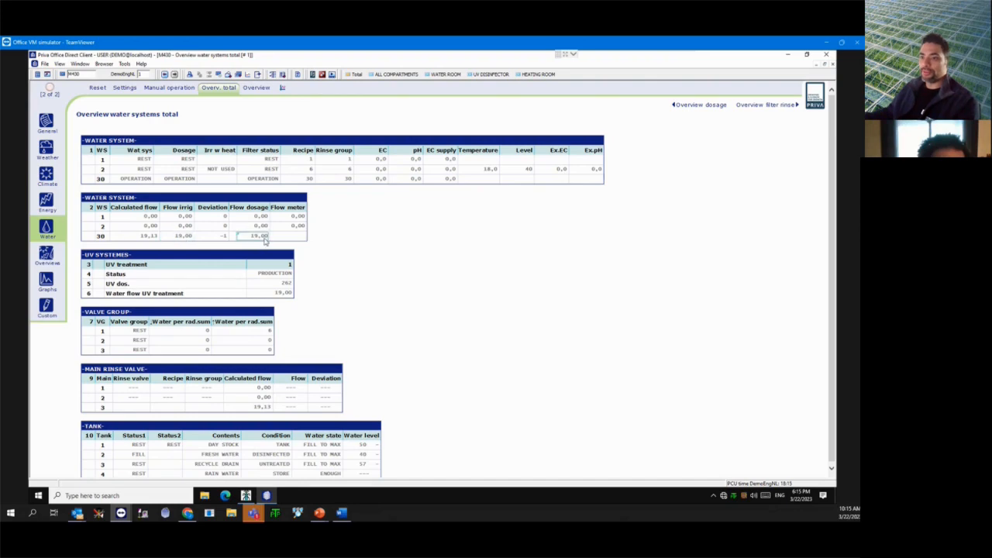
pyautogui.moveTo(260, 242)
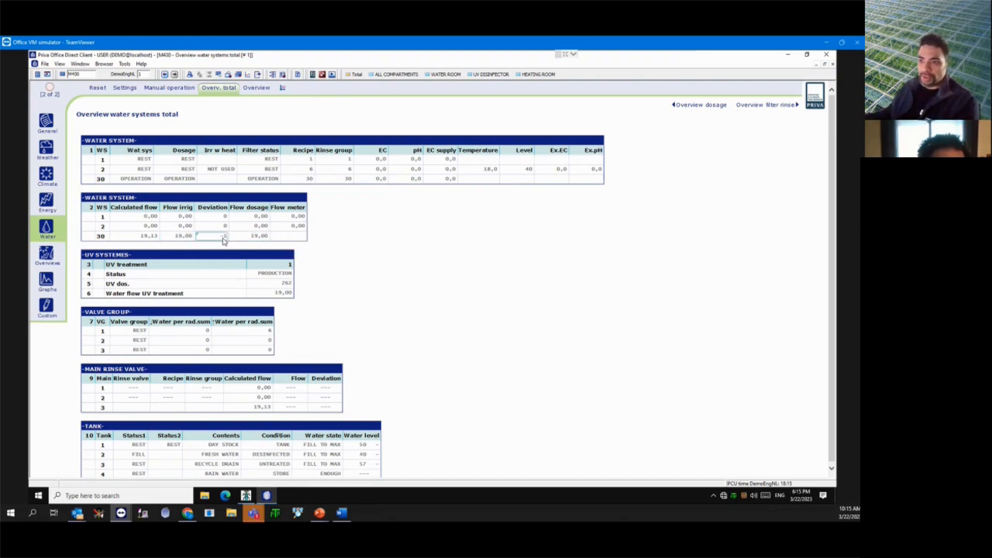
pyautogui.moveTo(223, 241)
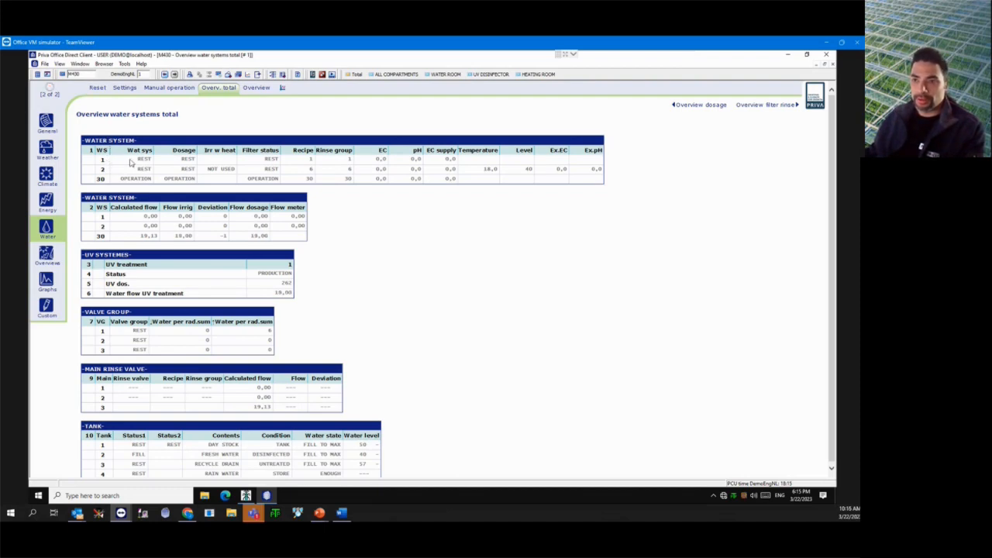
pyautogui.click(140, 161)
pyautogui.click(187, 161)
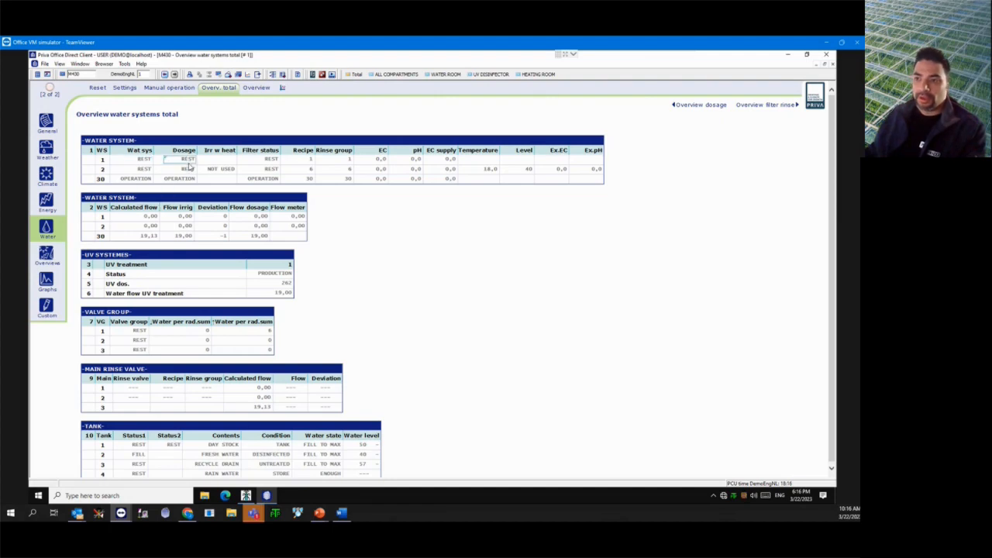
pyautogui.click(378, 161)
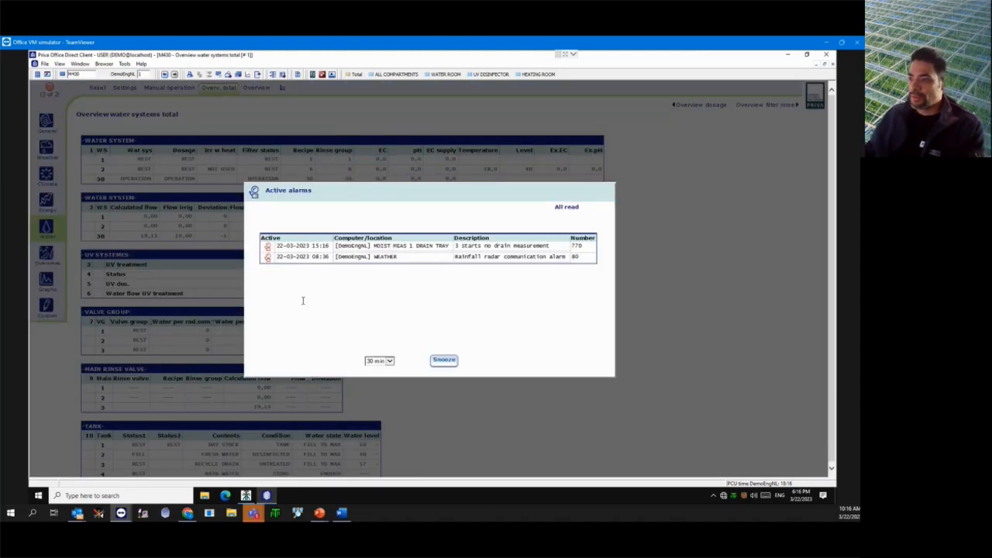
# - Snooze the active alarms for 30 min and check the valve group statuses in the water systems overview
pyautogui.click(445, 361)
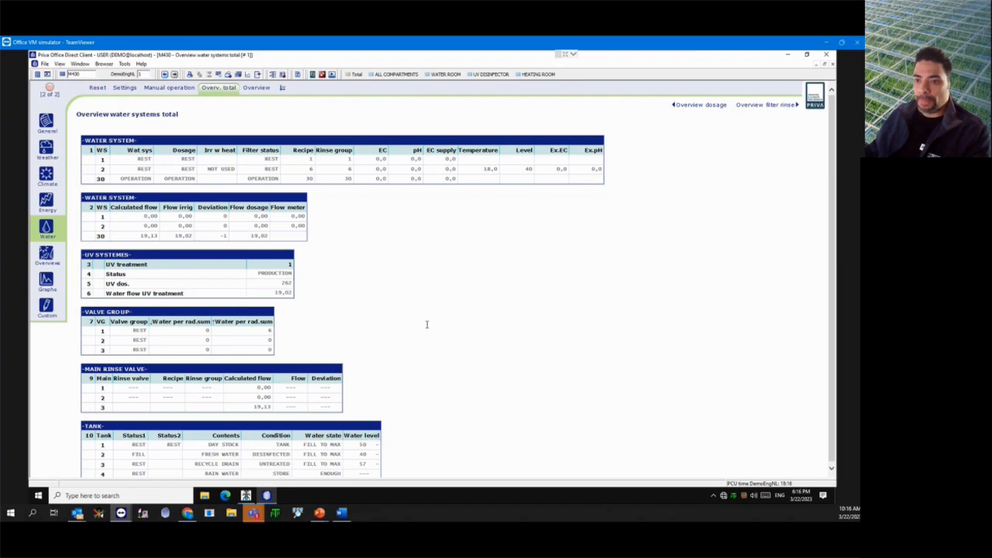
pyautogui.scroll(-1, 427, 325)
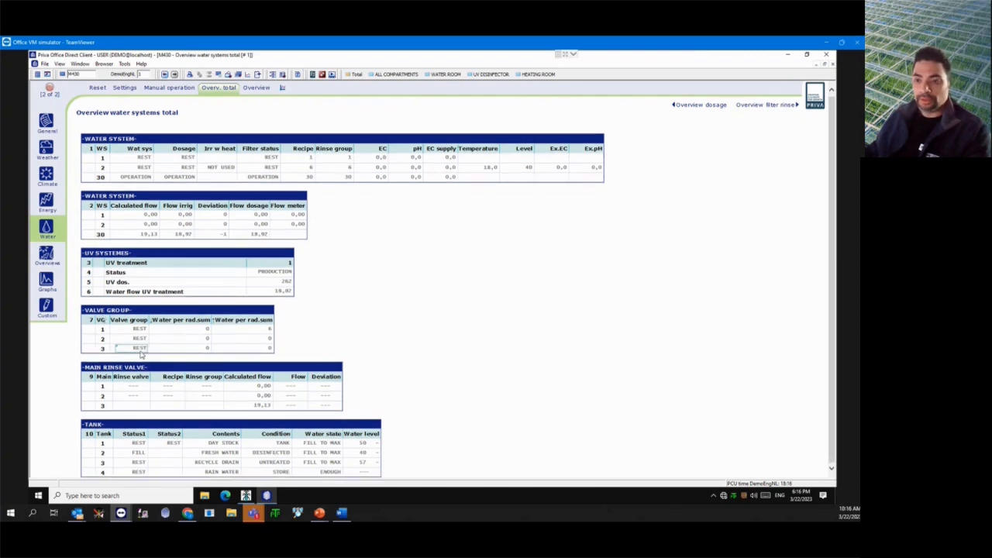
pyautogui.moveTo(142, 334)
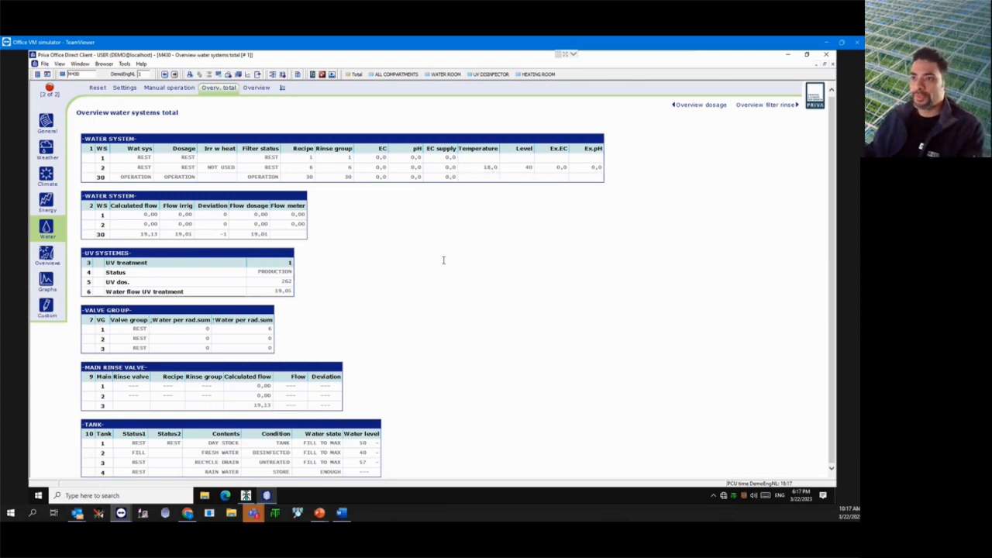
# - Go directly to the Valve installation screen, number 411.1
pyautogui.click(233, 91)
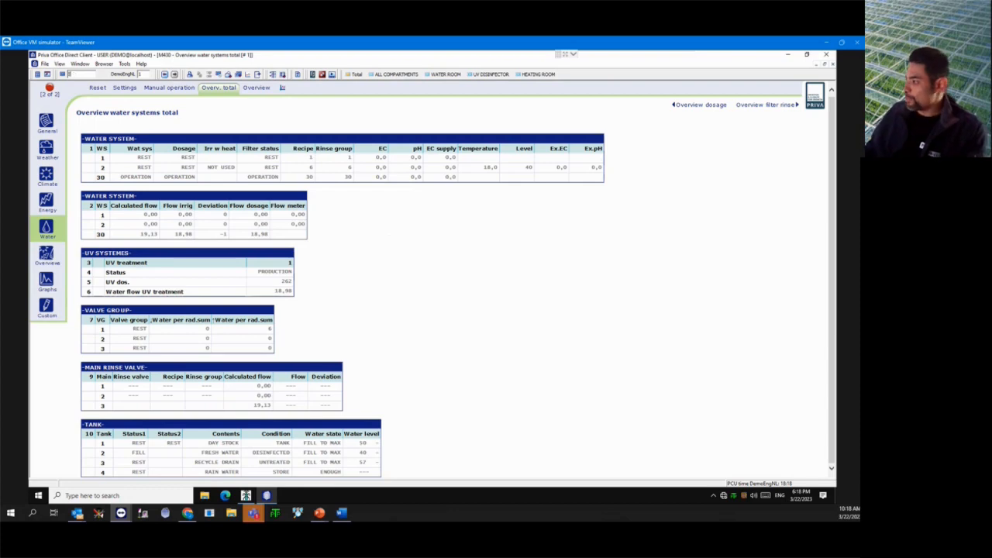
pyautogui.write('411.1')
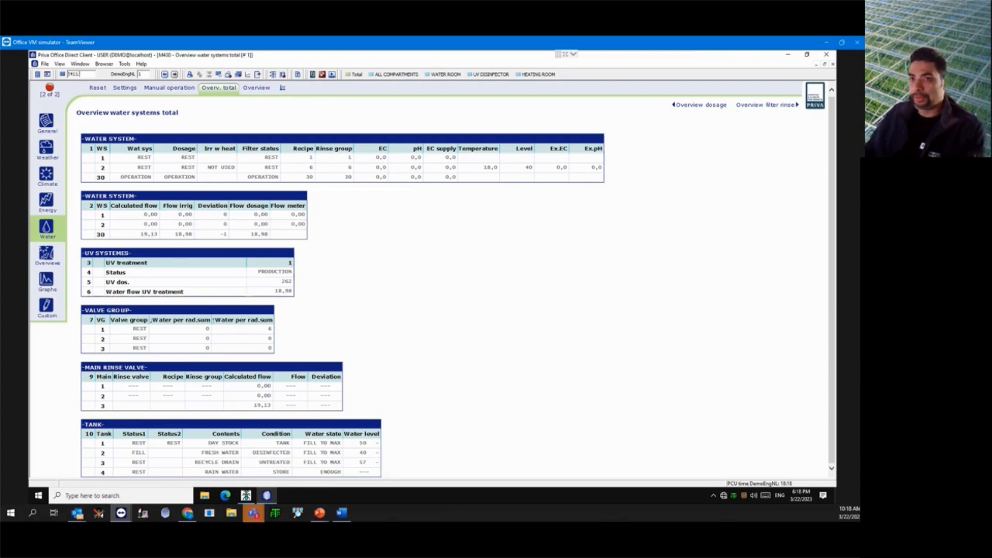
pyautogui.press('Return')
# - Open the irrigation valve settings from the Water section and switch to their installation page
pyautogui.click(54, 236)
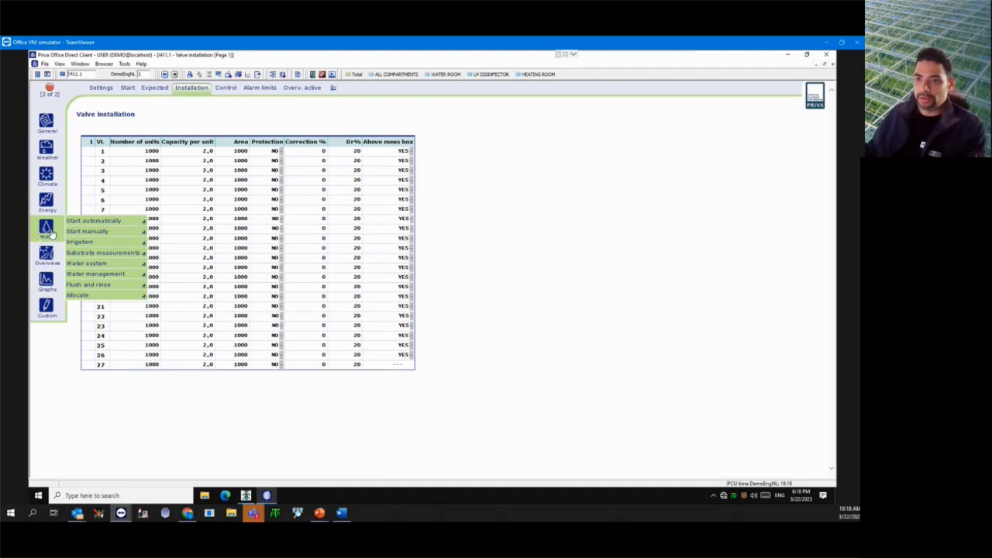
pyautogui.moveTo(105, 245)
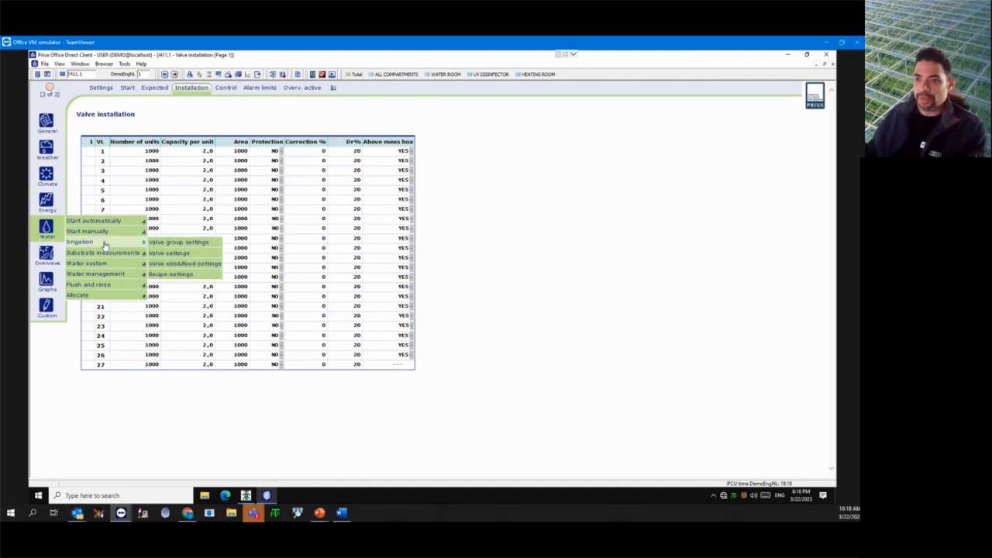
pyautogui.click(172, 254)
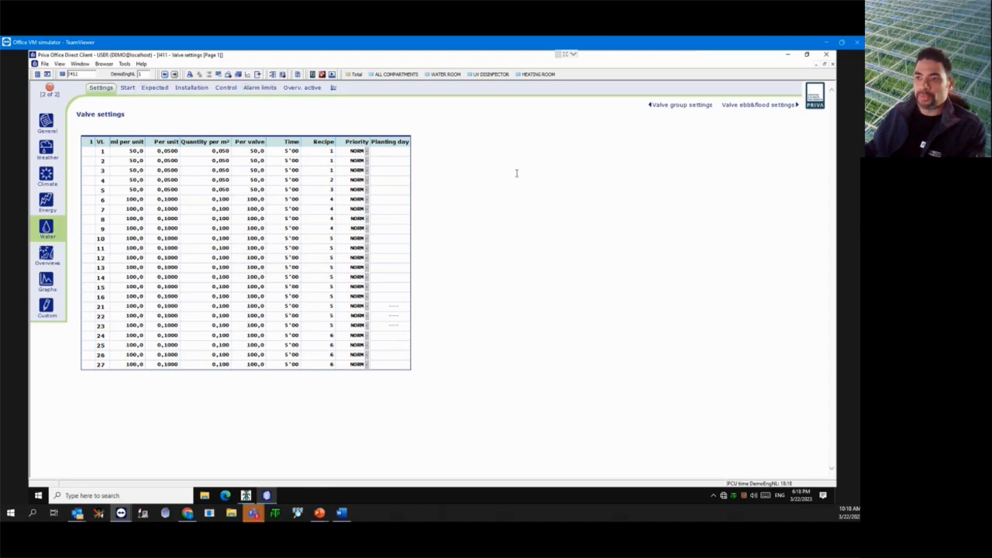
pyautogui.click(192, 88)
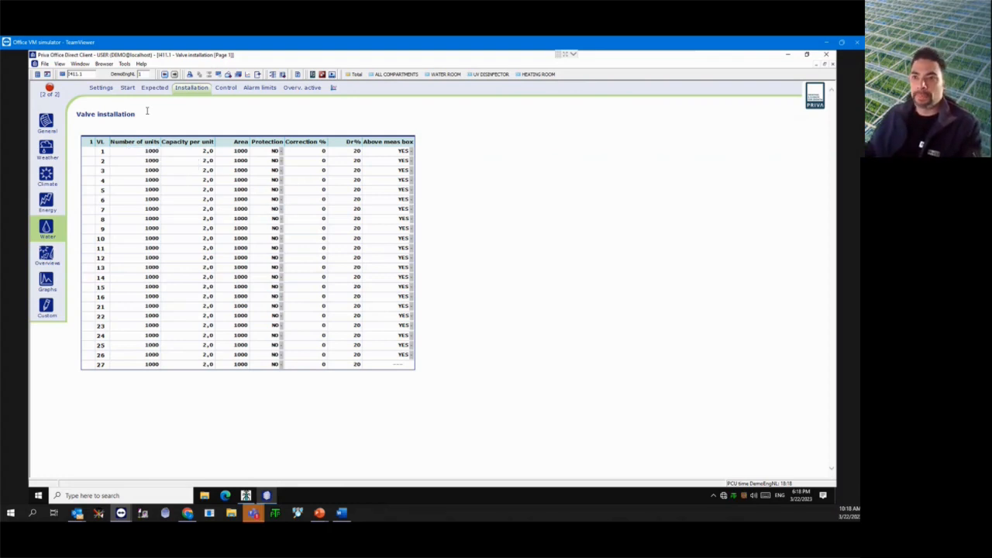
# - Review the number of units, capacity per unit and area of valve 1
pyautogui.click(151, 150)
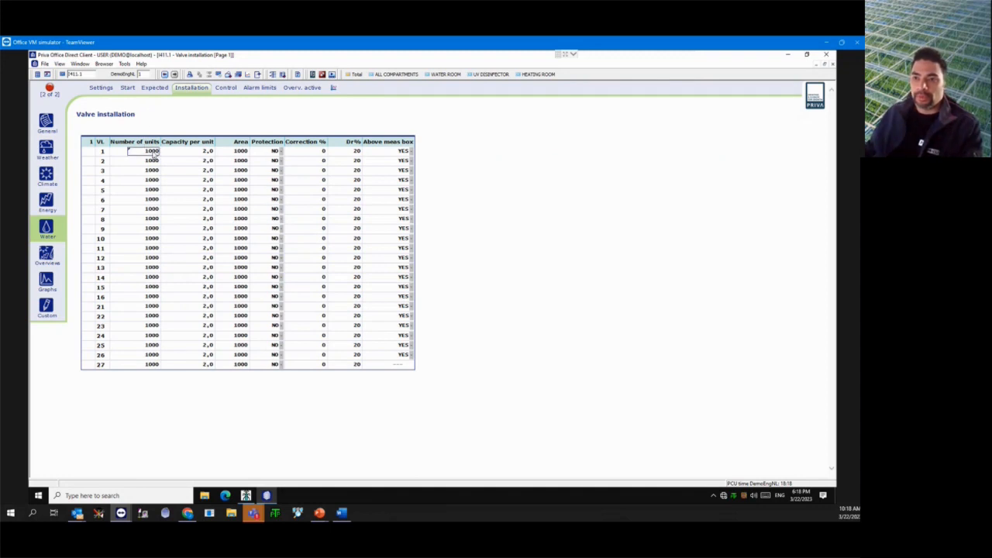
pyautogui.click(208, 152)
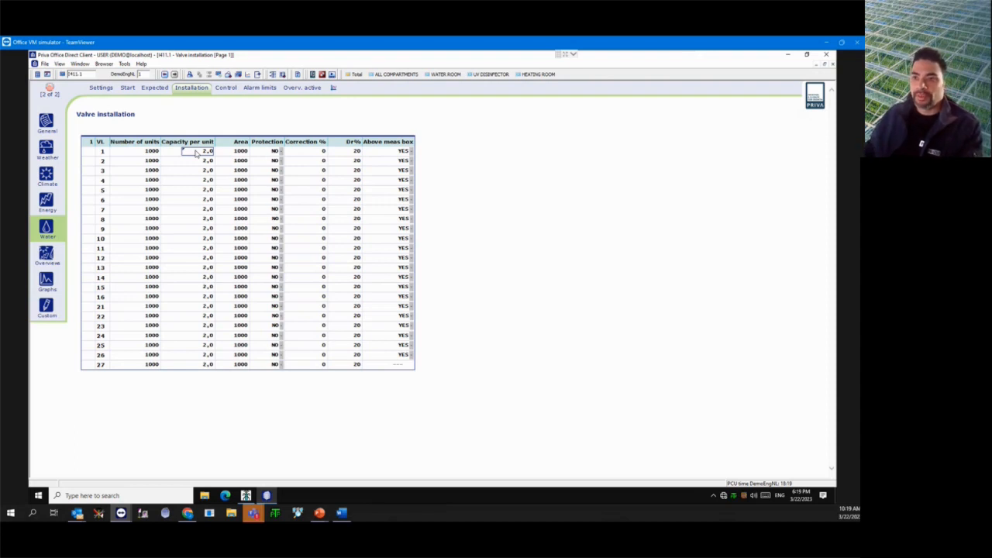
pyautogui.click(245, 153)
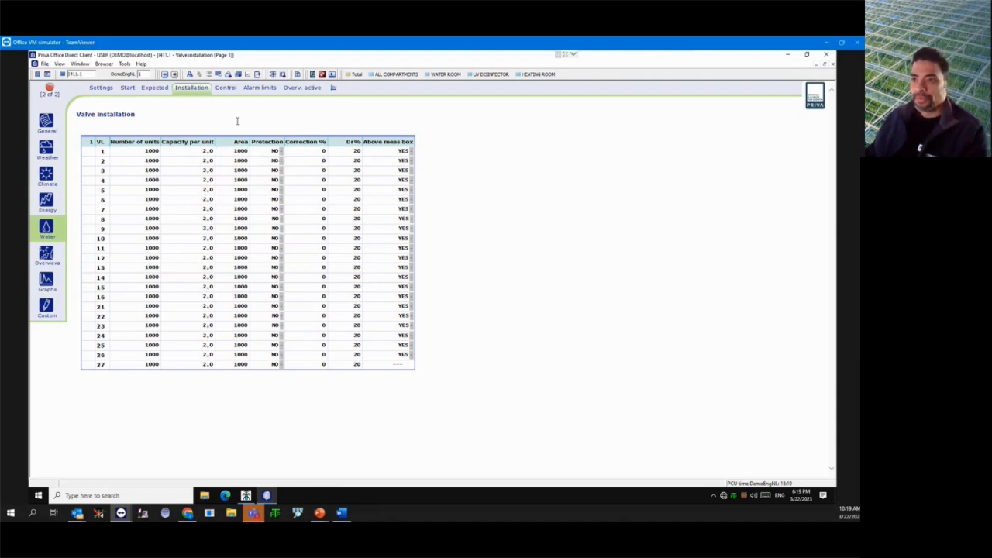
# - Set Protection to YES for valve 1 in the valve installation table
pyautogui.click(274, 152)
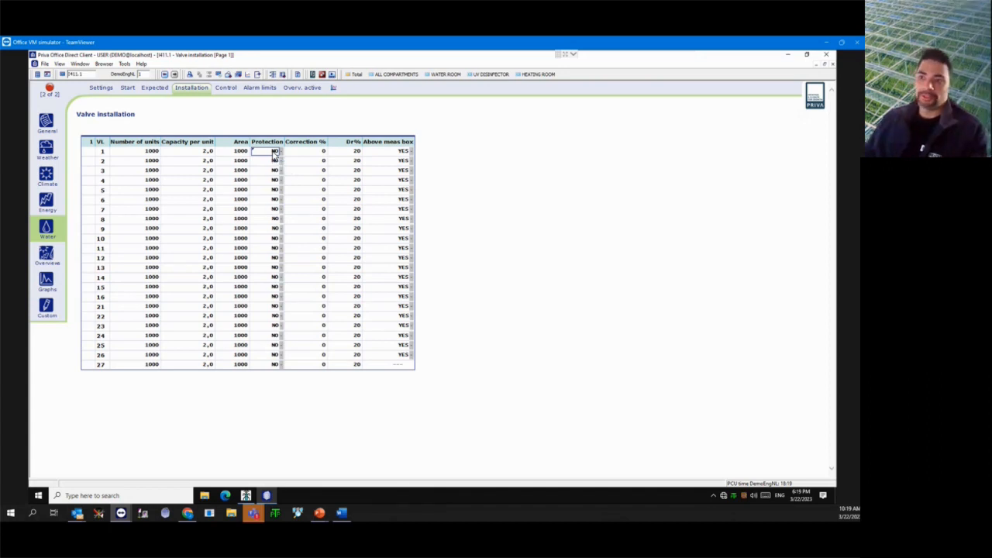
pyautogui.click(275, 161)
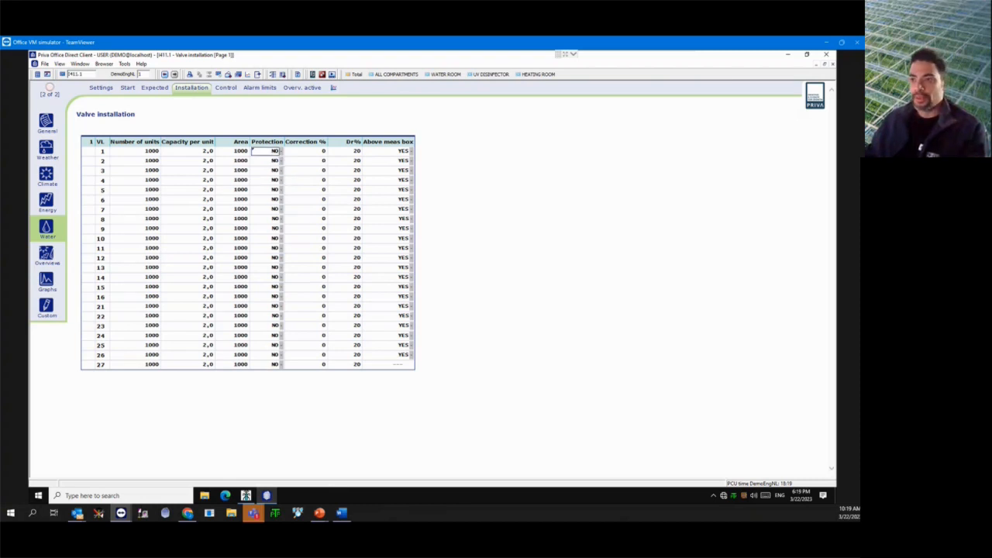
pyautogui.click(271, 153)
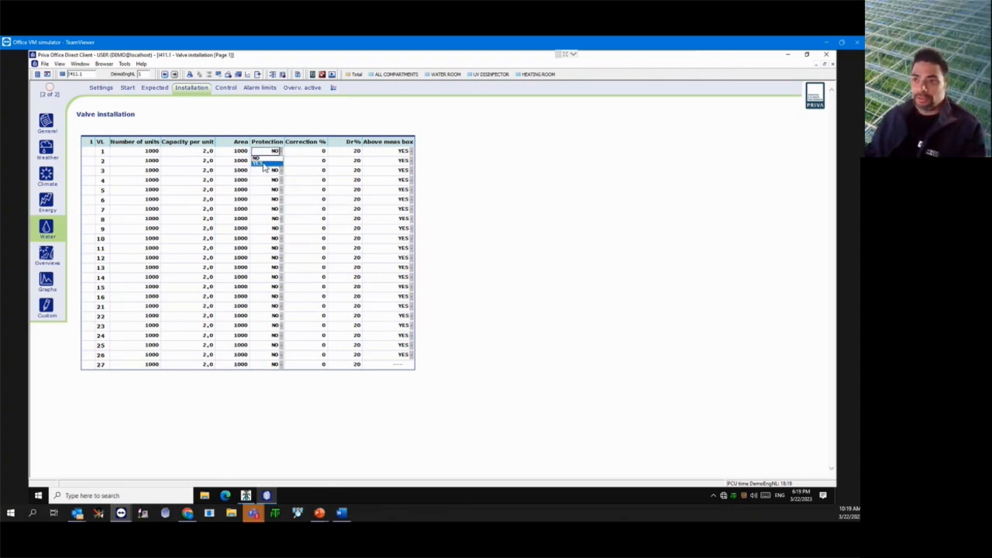
pyautogui.click(262, 164)
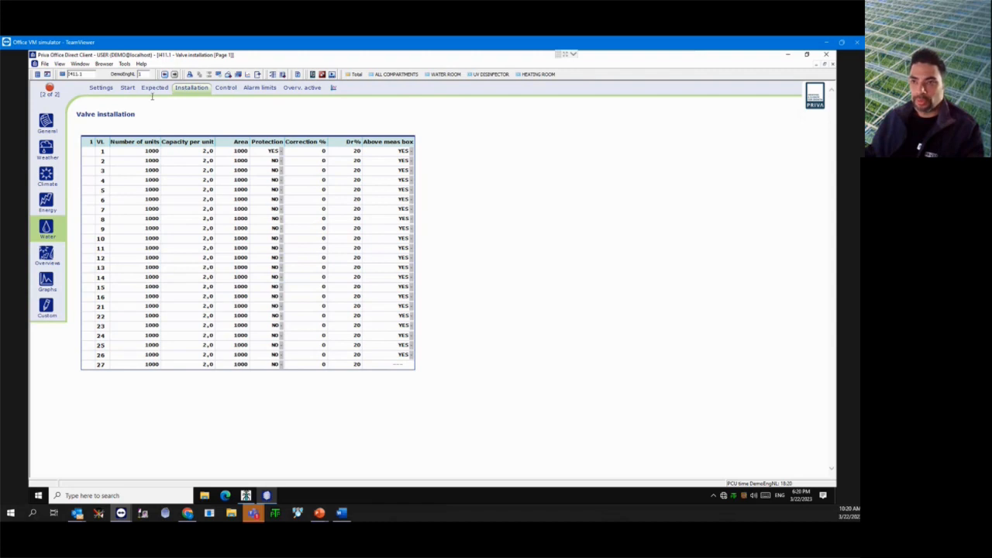
# - View the valve start, stop and reset screen and return to the valve installation table
pyautogui.click(128, 89)
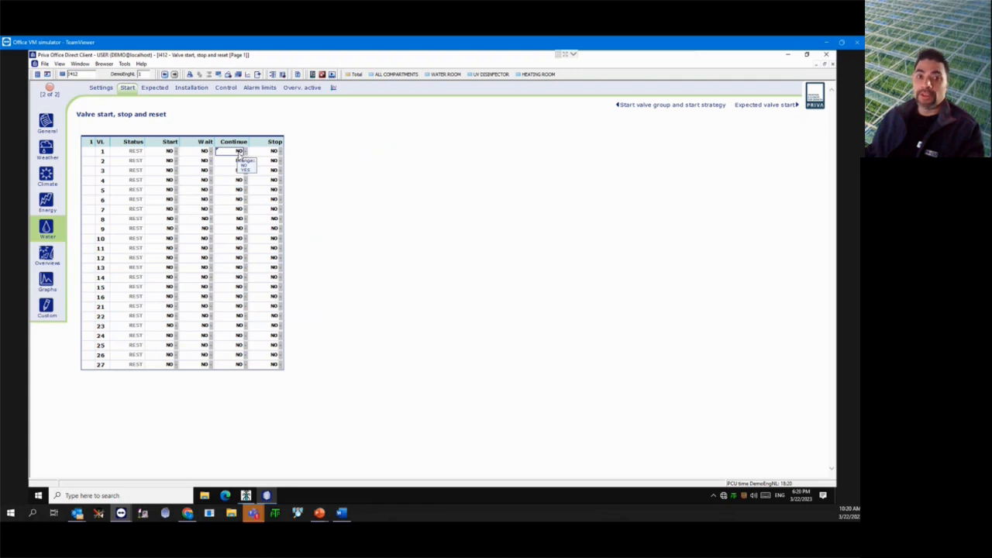
pyautogui.click(165, 75)
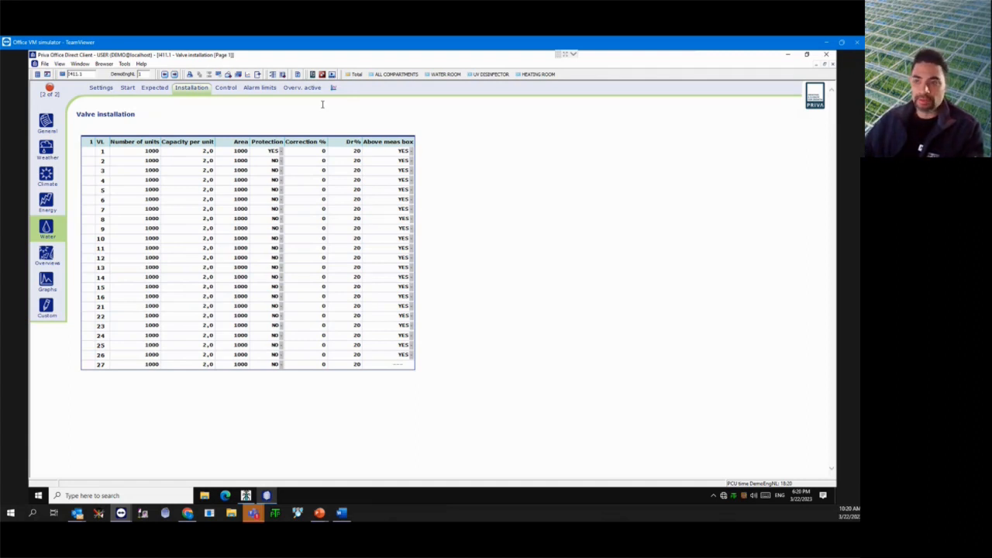
# - Set Protection to NO for valve 1 in the valve installation table
pyautogui.click(273, 151)
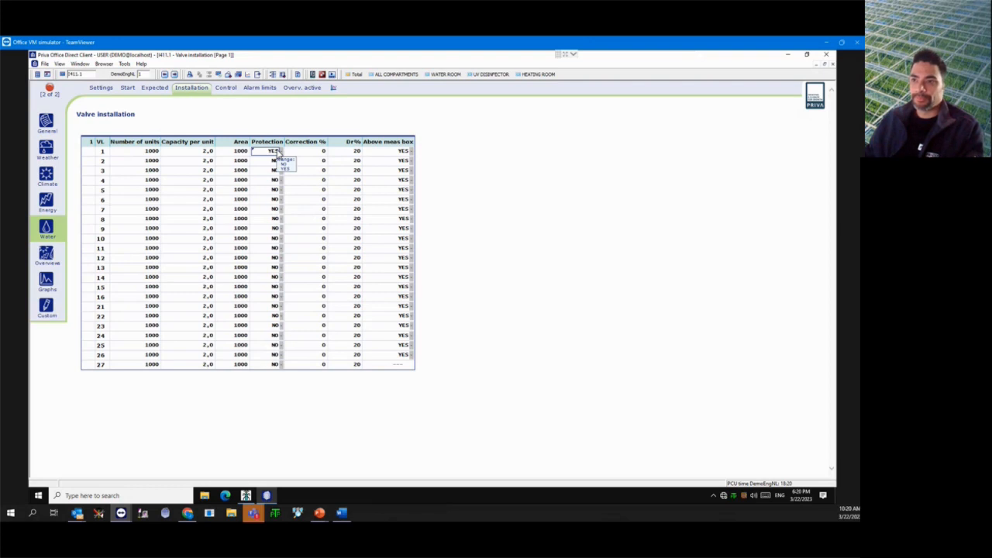
pyautogui.press('Return')
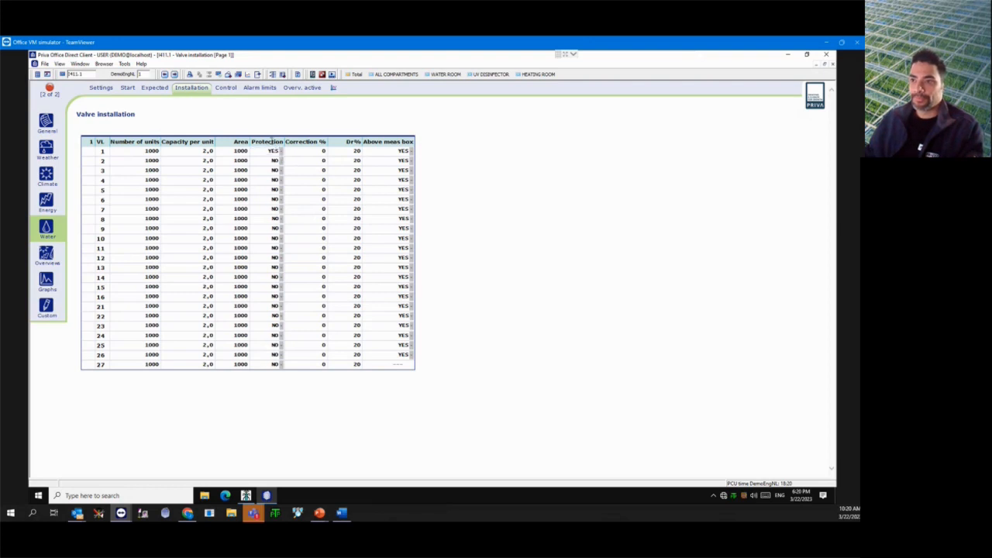
pyautogui.click(273, 151)
pyautogui.write('NO')
pyautogui.press('Return')
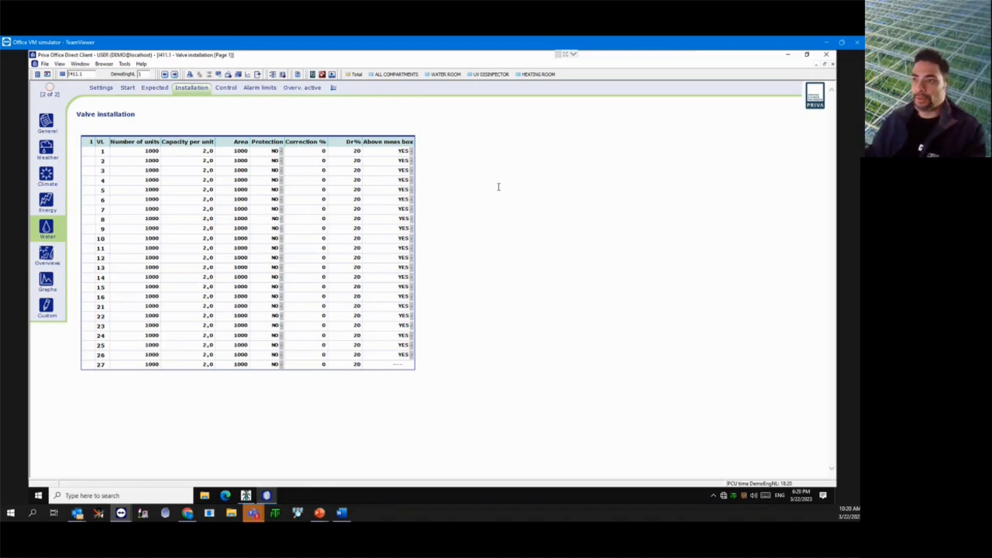
# - Set the Correction % of valve 1 to 20
pyautogui.click(310, 161)
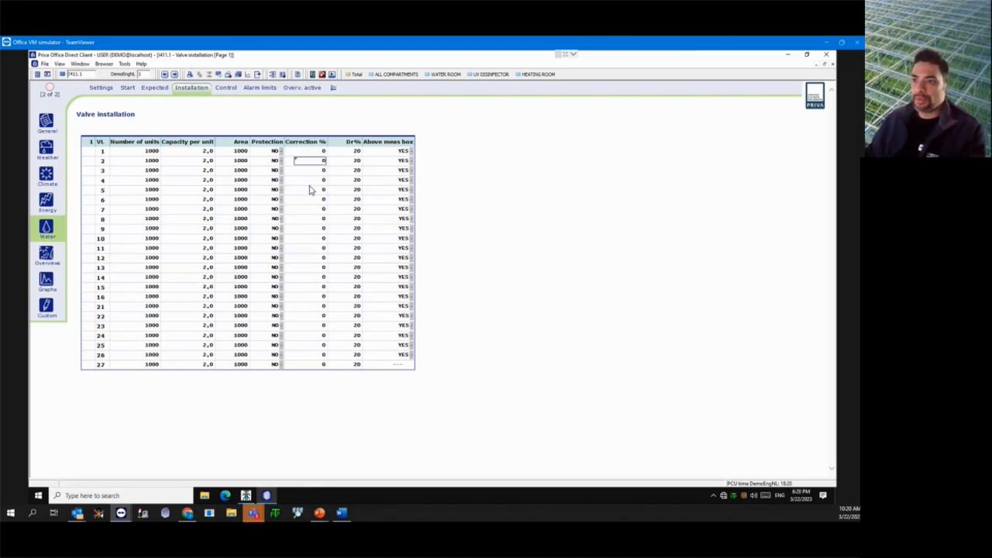
pyautogui.click(318, 154)
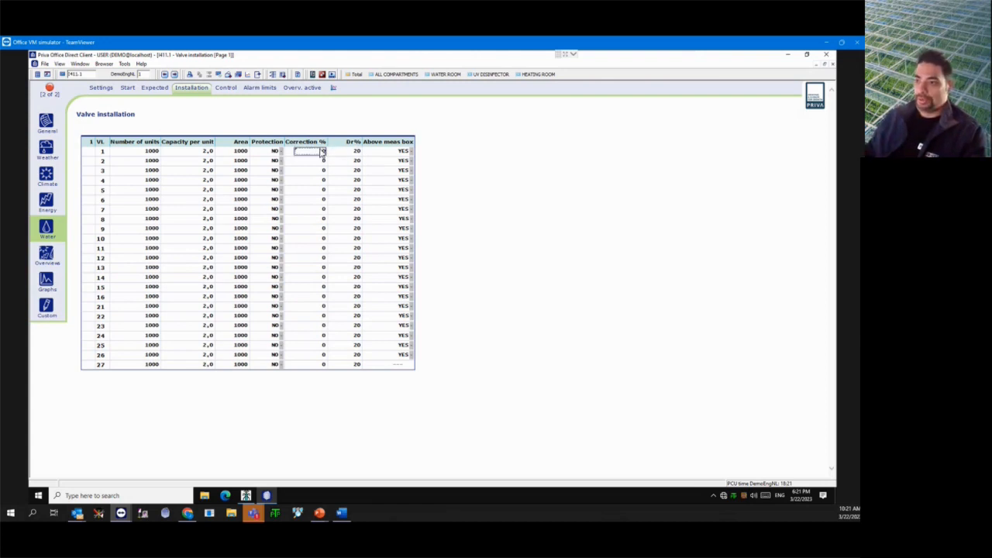
pyautogui.write('20')
pyautogui.press('Return')
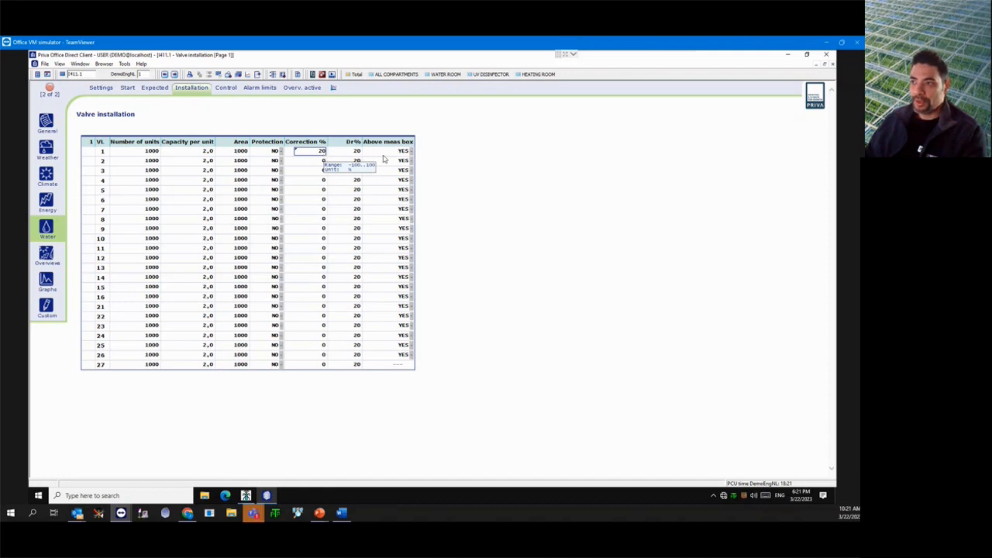
# - Set the Correction % of valve 1 to -20 in the valve installation table
pyautogui.click(319, 152)
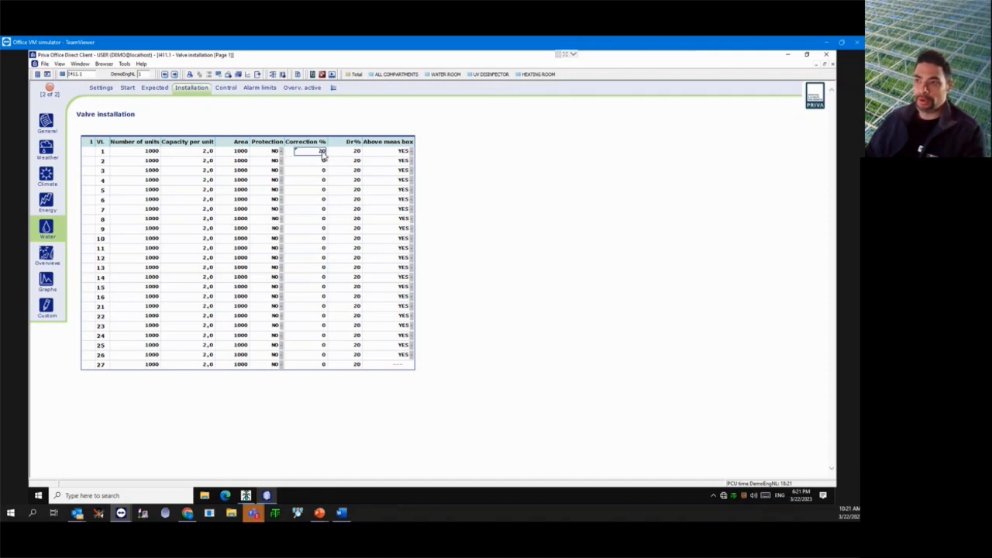
pyautogui.write('-20')
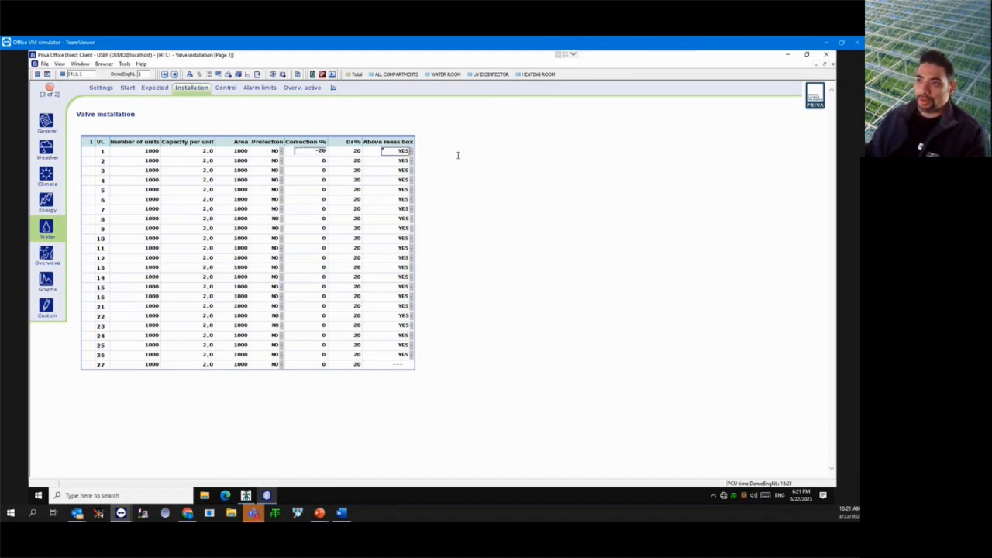
pyautogui.click(459, 156)
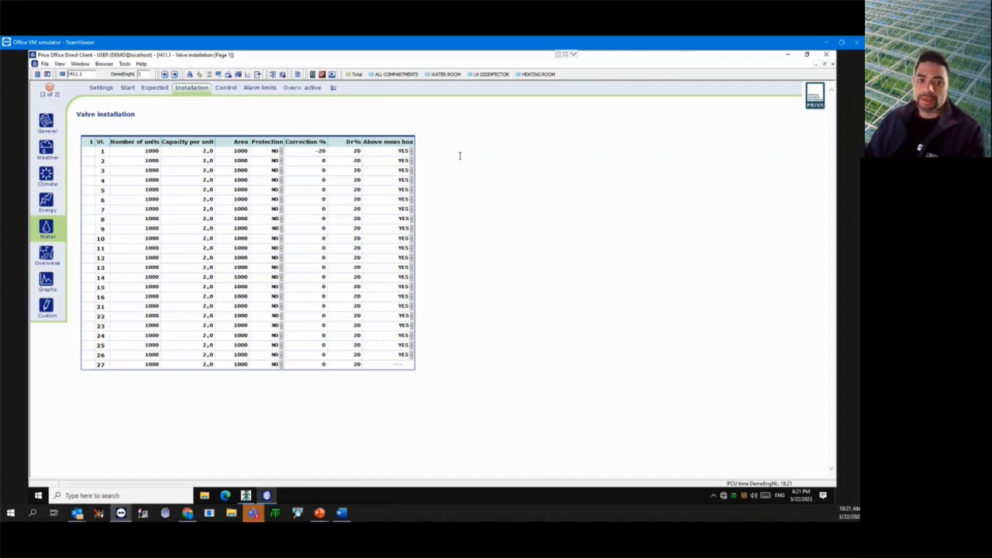
pyautogui.click(312, 155)
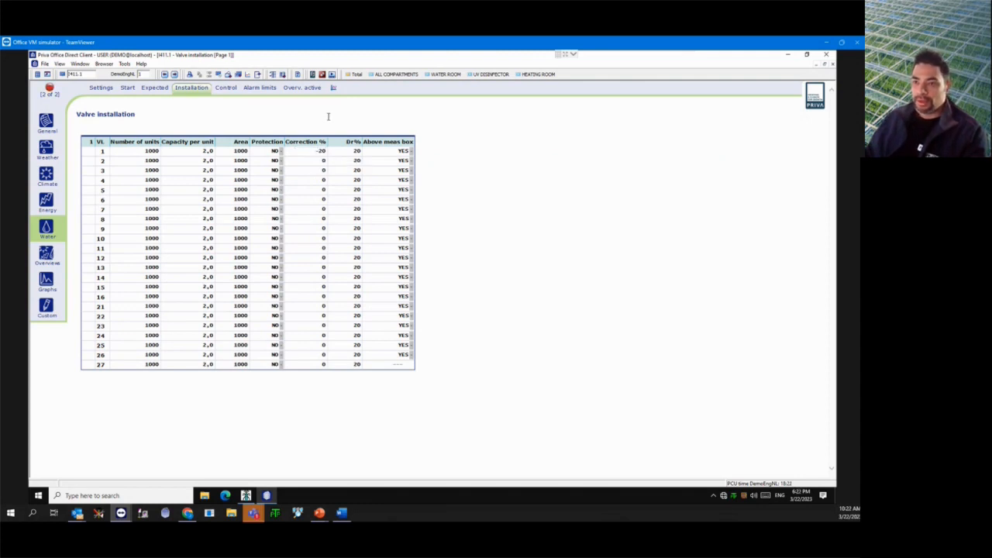
pyautogui.click(316, 153)
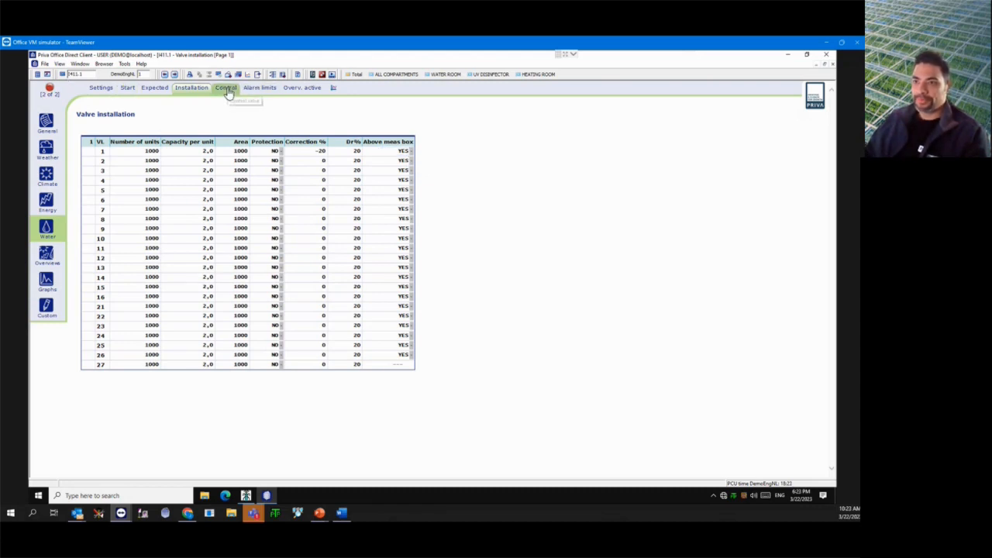
# - Open the control page of the valves and review the sequence numbers of the first valves
pyautogui.click(227, 89)
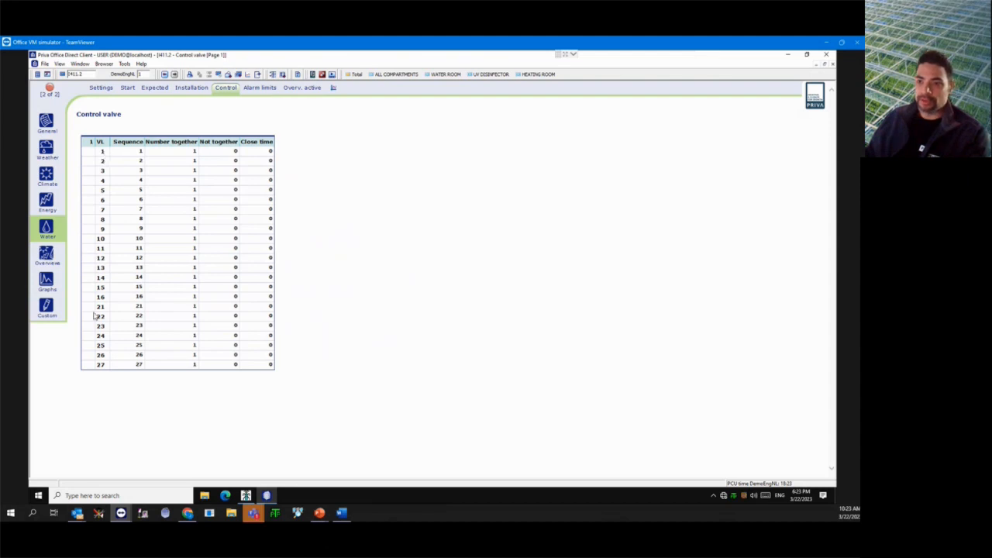
pyautogui.click(138, 151)
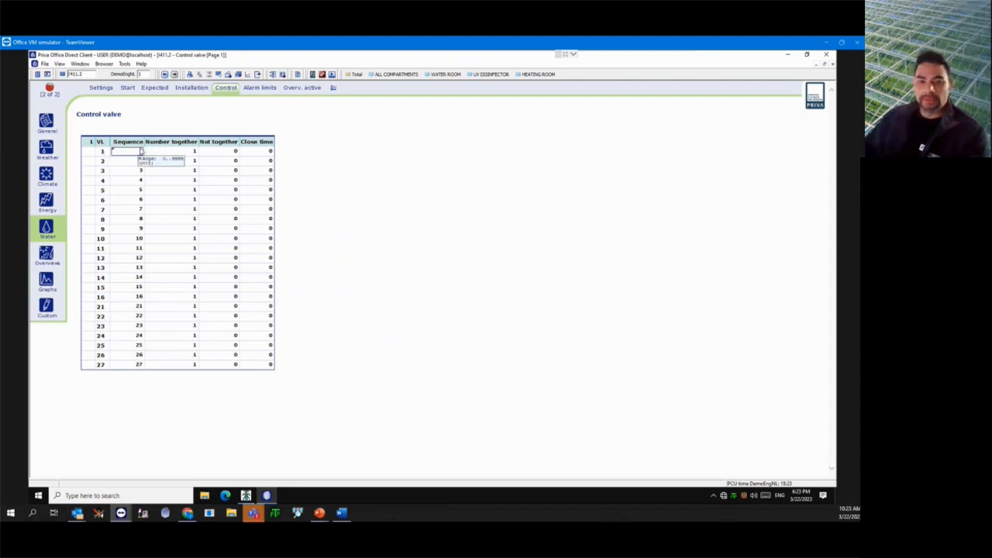
pyautogui.press('Return')
pyautogui.click(141, 155)
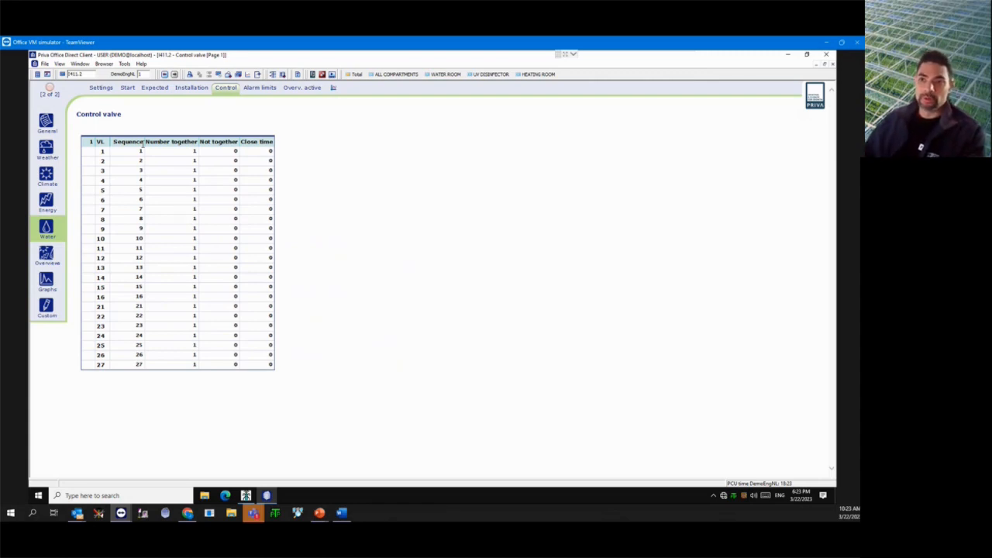
pyautogui.click(141, 151)
pyautogui.click(140, 160)
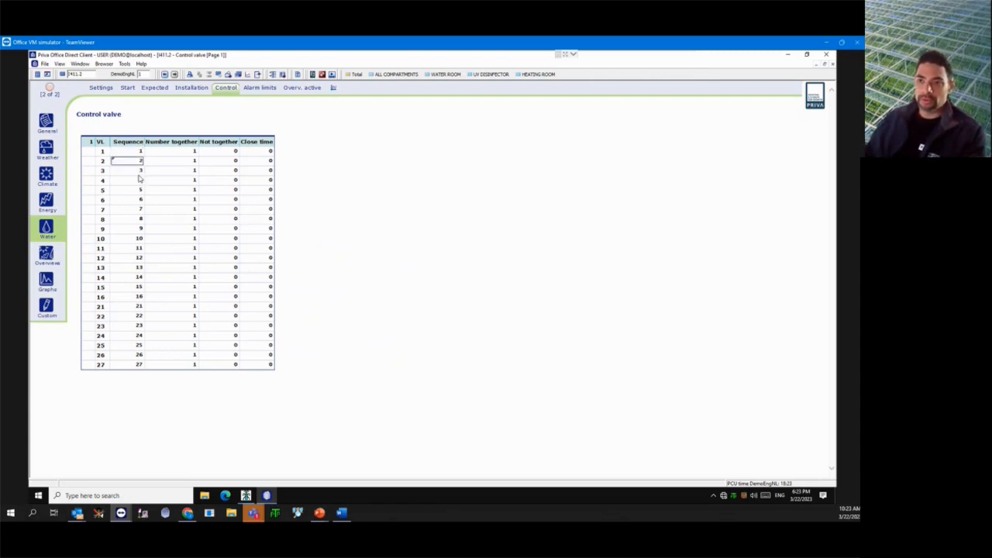
pyautogui.click(134, 190)
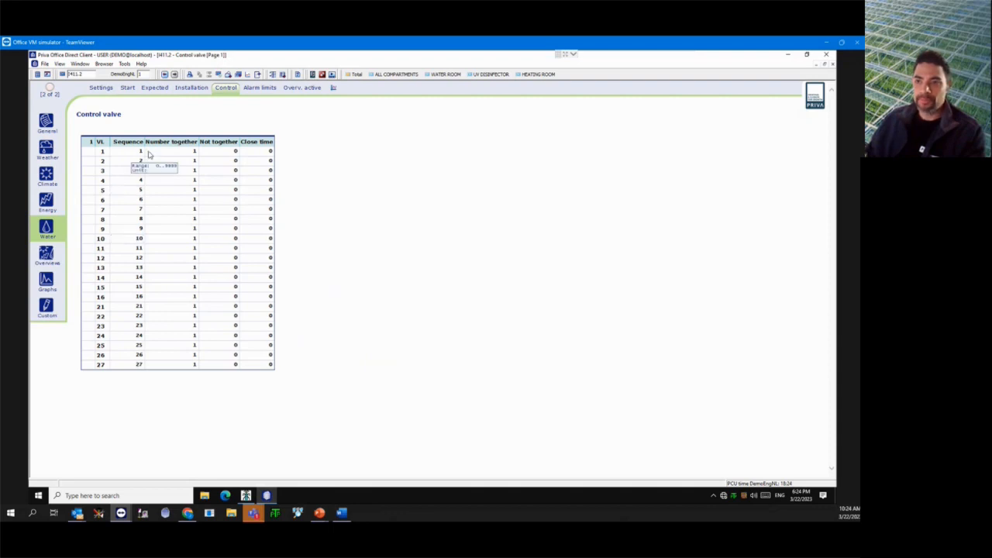
# - Set Number together to 2 for valves 1 and 2 in the control valve table
pyautogui.click(194, 151)
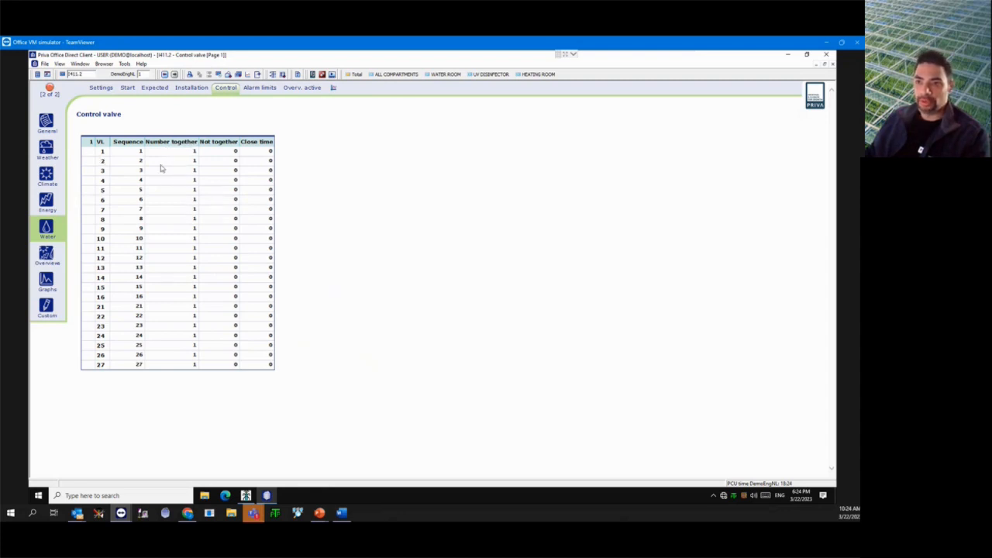
pyautogui.click(194, 151)
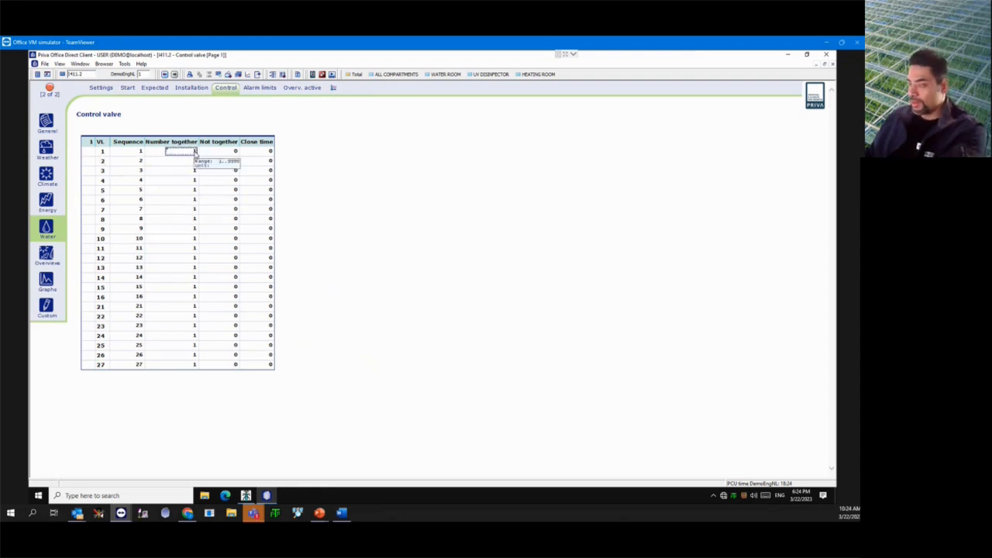
pyautogui.write('2')
pyautogui.press('Return')
pyautogui.write('2')
pyautogui.press('Return')
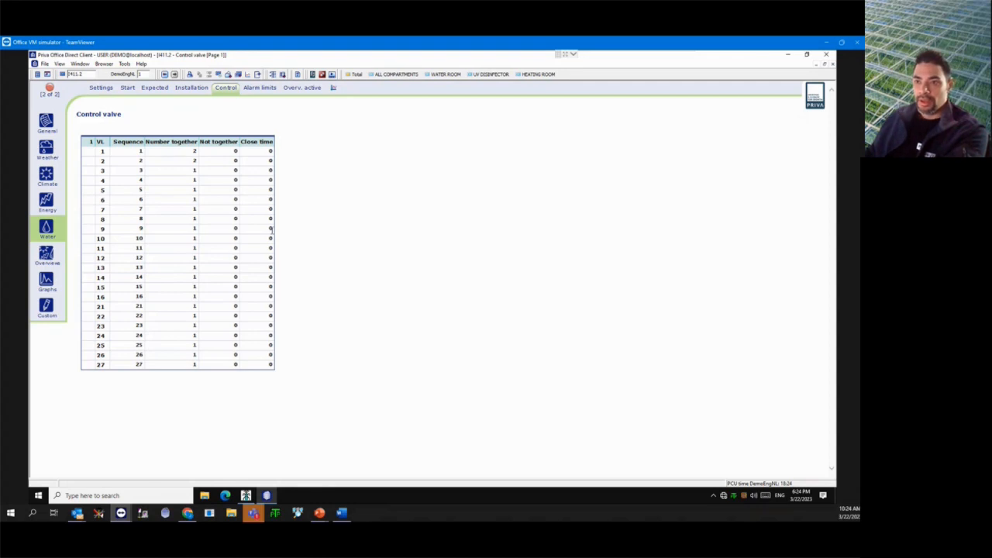
# - Set Number together to 3 for valves 3 and 4 in the control valve table
pyautogui.click(195, 171)
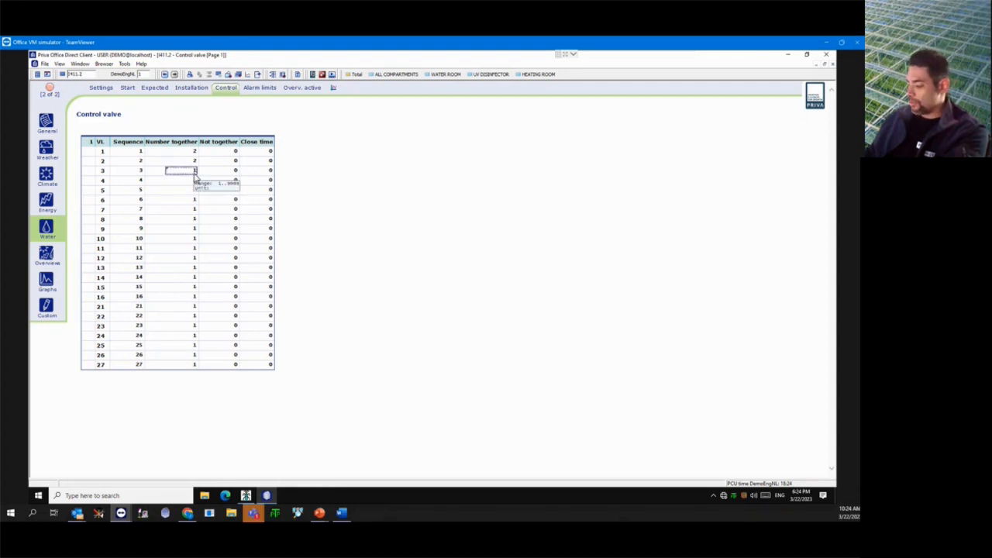
pyautogui.write('3')
pyautogui.click(195, 181)
pyautogui.write('3')
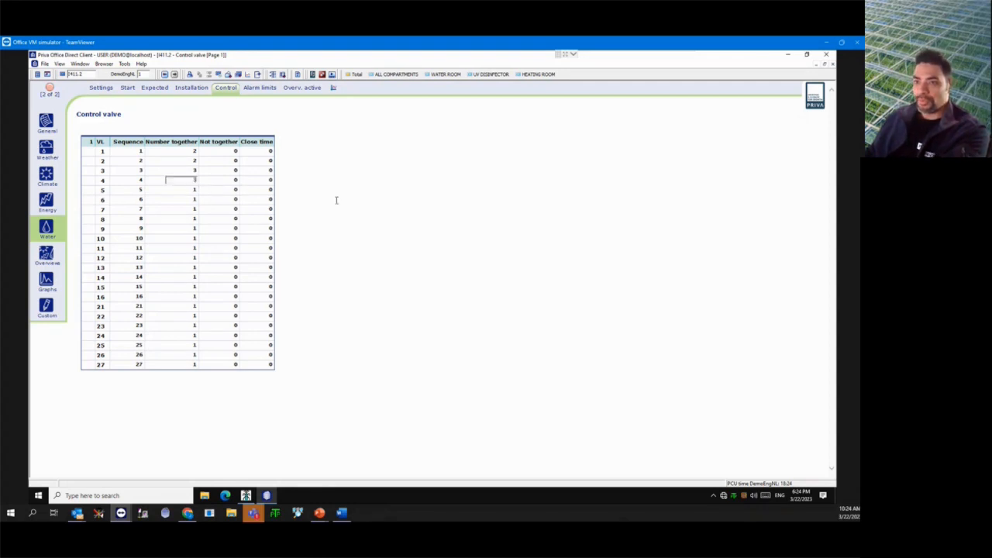
pyautogui.click(337, 201)
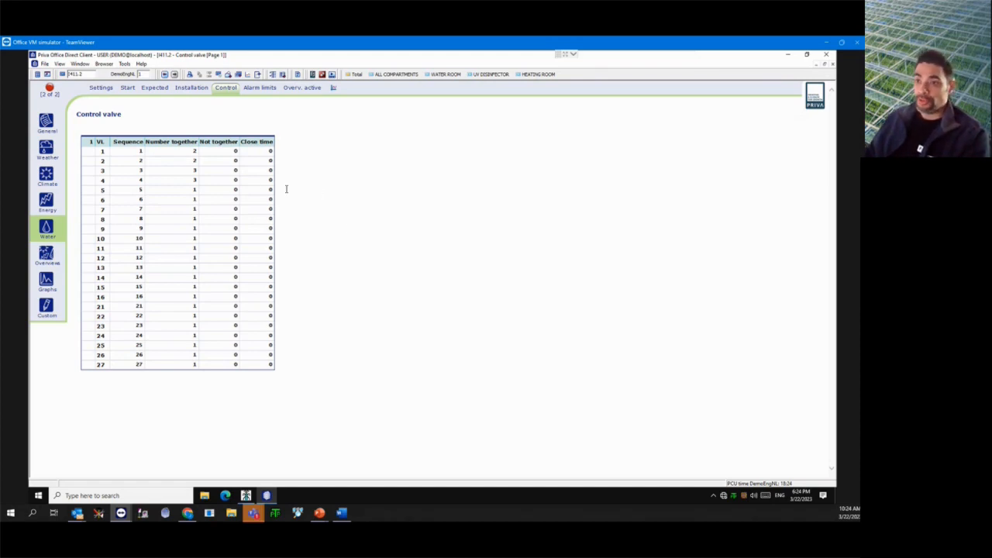
# - Set Number together to 2 for valves 3 and 4 in the control valve table
pyautogui.click(194, 172)
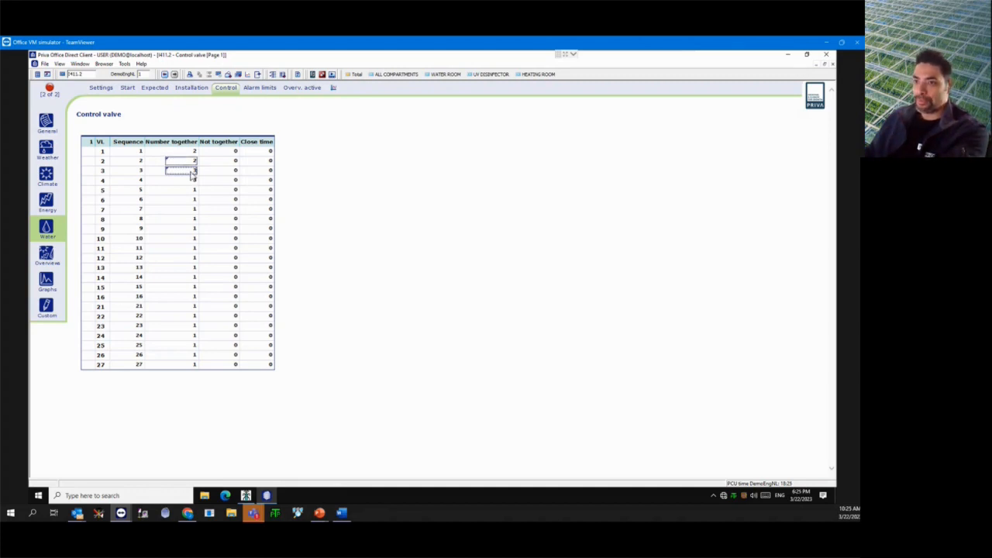
pyautogui.write('2')
pyautogui.click(195, 182)
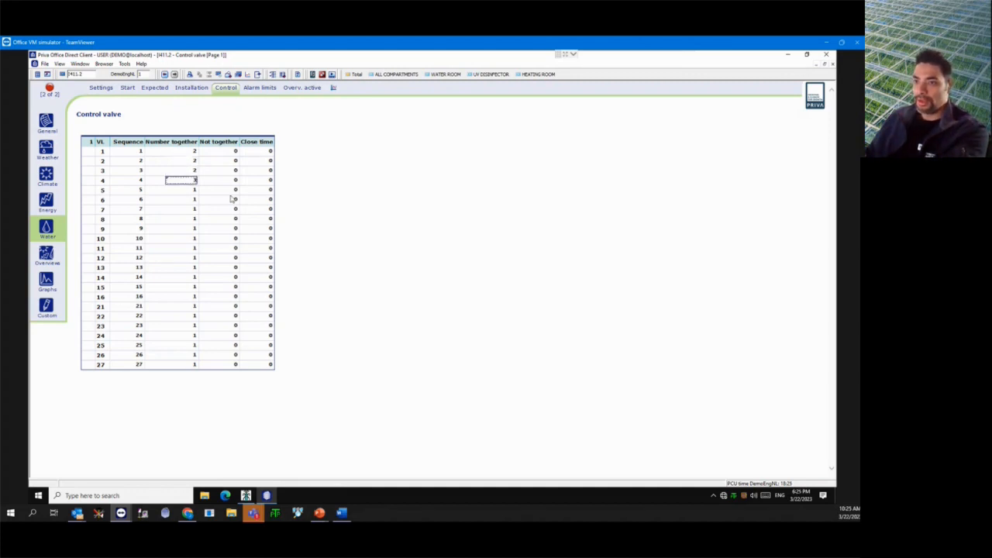
pyautogui.write('2')
pyautogui.click(313, 201)
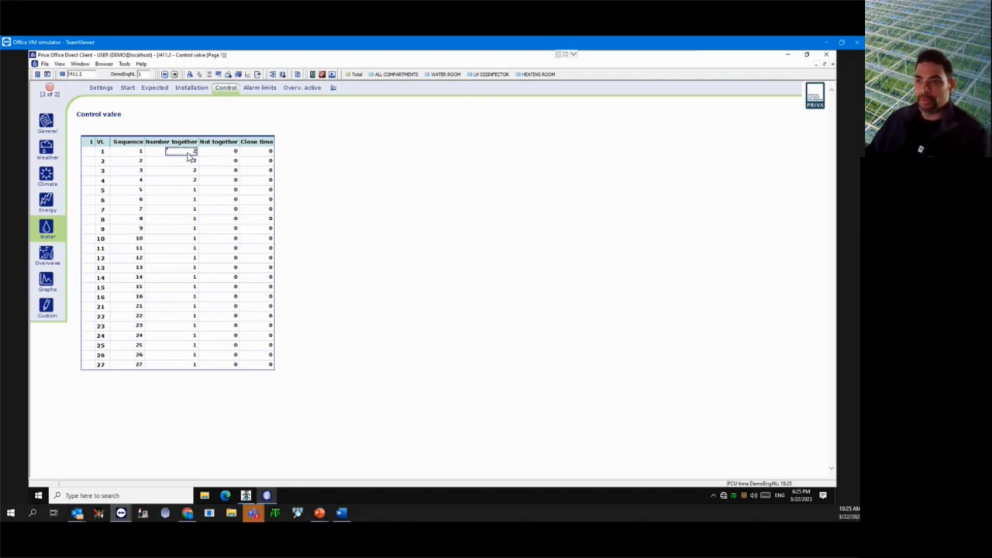
# - Set Number together to 3 for valves 1, 2 and 3
pyautogui.click(194, 162)
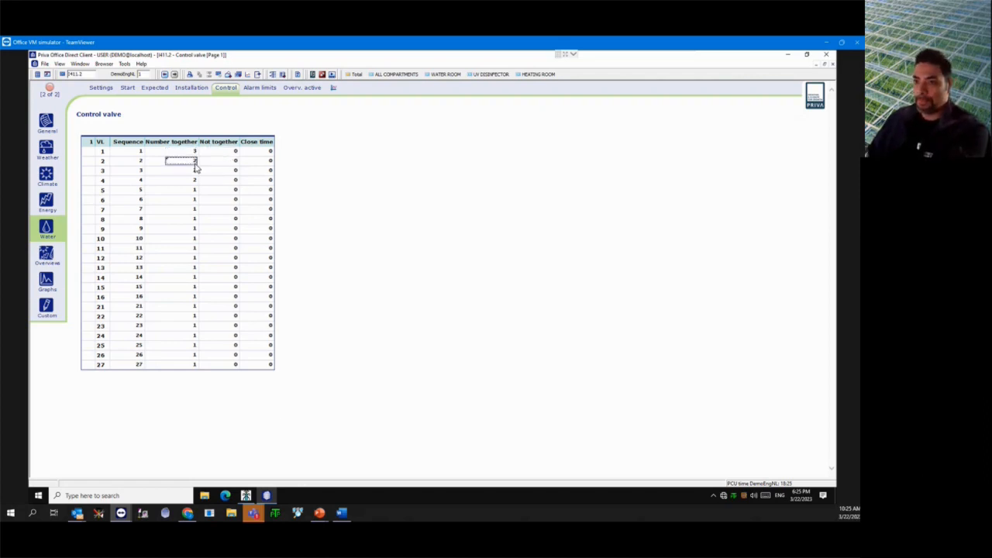
pyautogui.write('3')
pyautogui.click(195, 172)
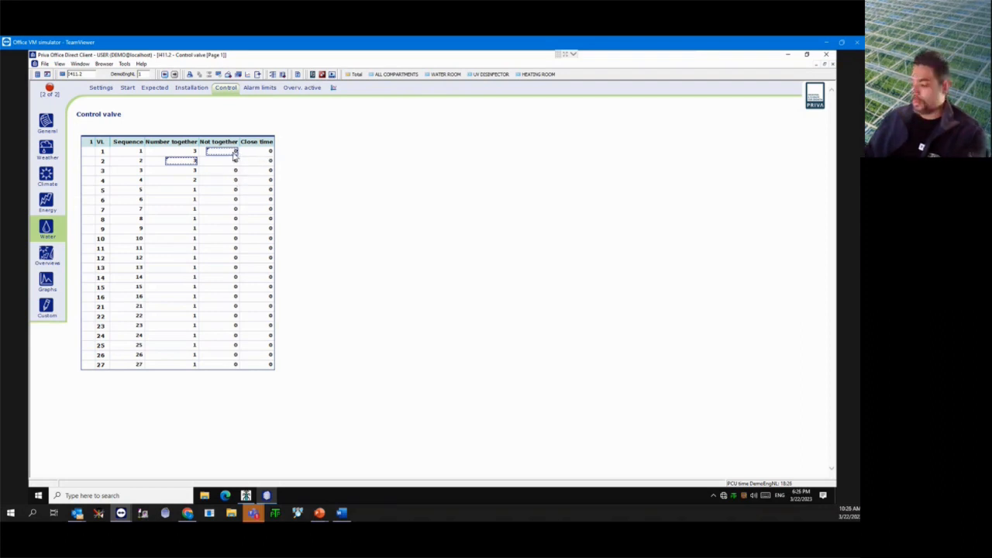
# - Set Not together to 2 for valves 1 and 3 in the control valve table
pyautogui.click(243, 159)
pyautogui.click(236, 172)
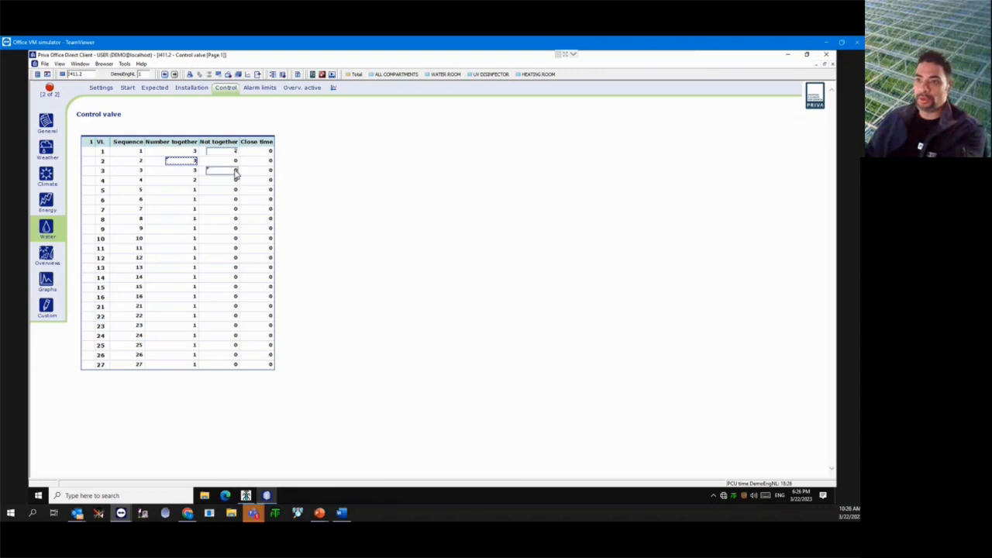
pyautogui.write('2')
pyautogui.click(352, 188)
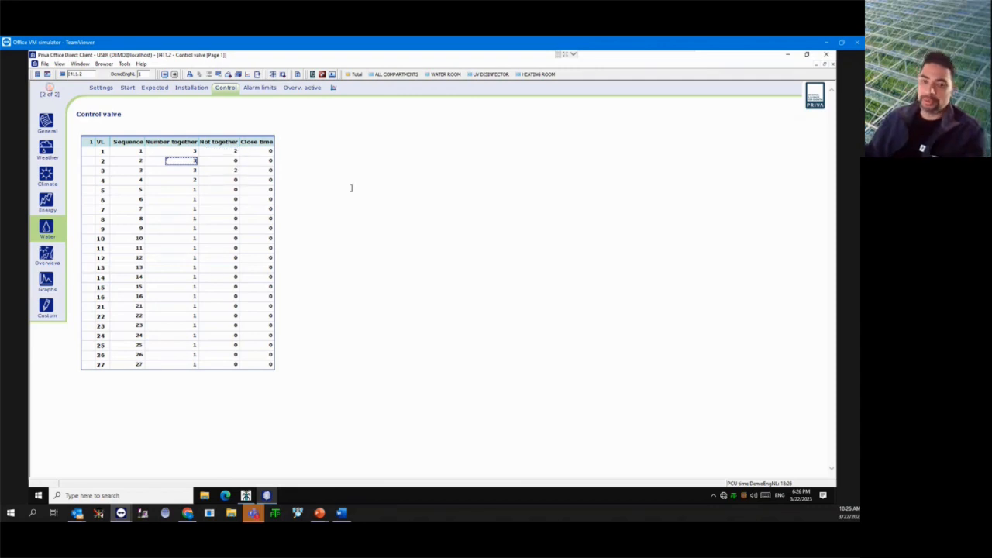
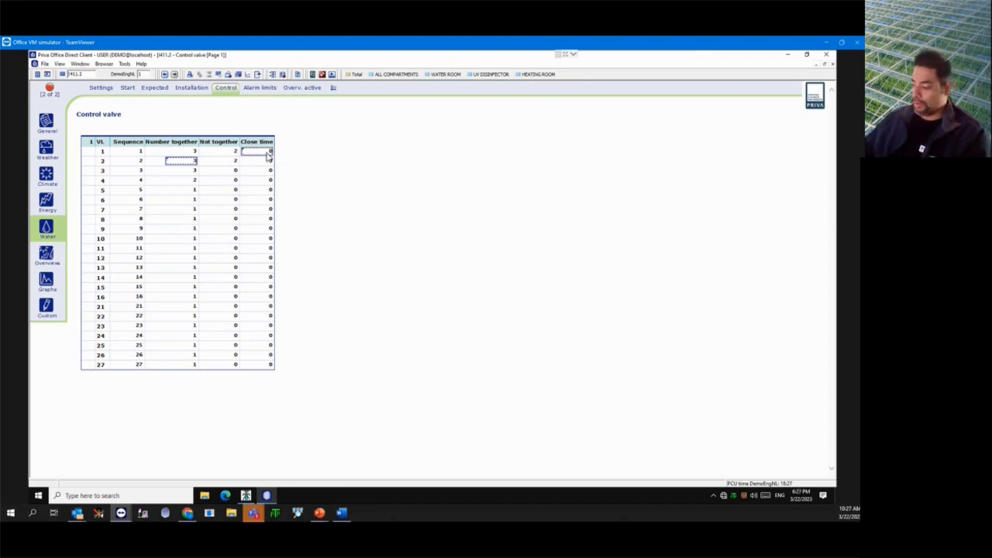
# - Set the Close time of valve 1 to -2
pyautogui.write('-2')
pyautogui.click(320, 181)
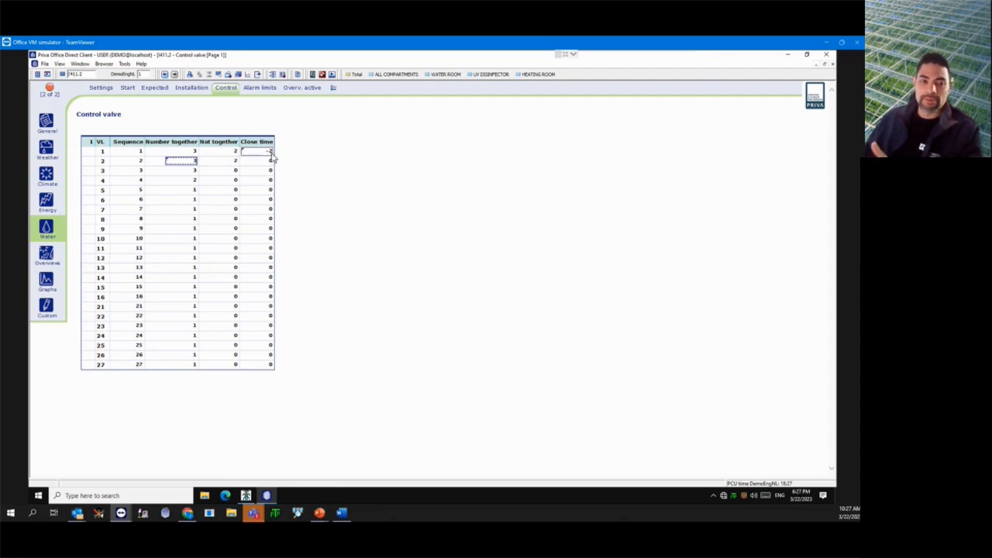
pyautogui.moveTo(272, 158)
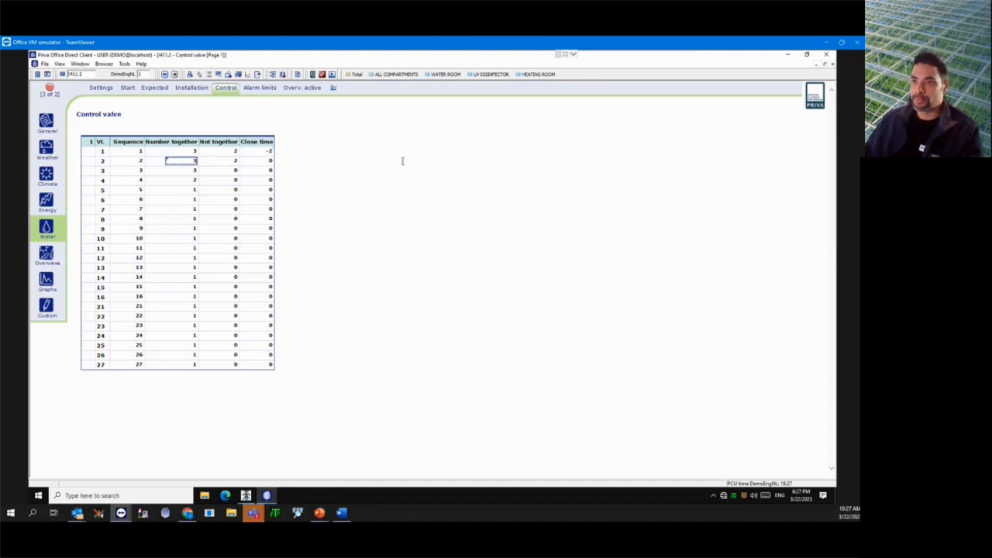
# - Review valve 1's dosing quantities in the valve settings and its Area in the valve installation table
pyautogui.click(100, 88)
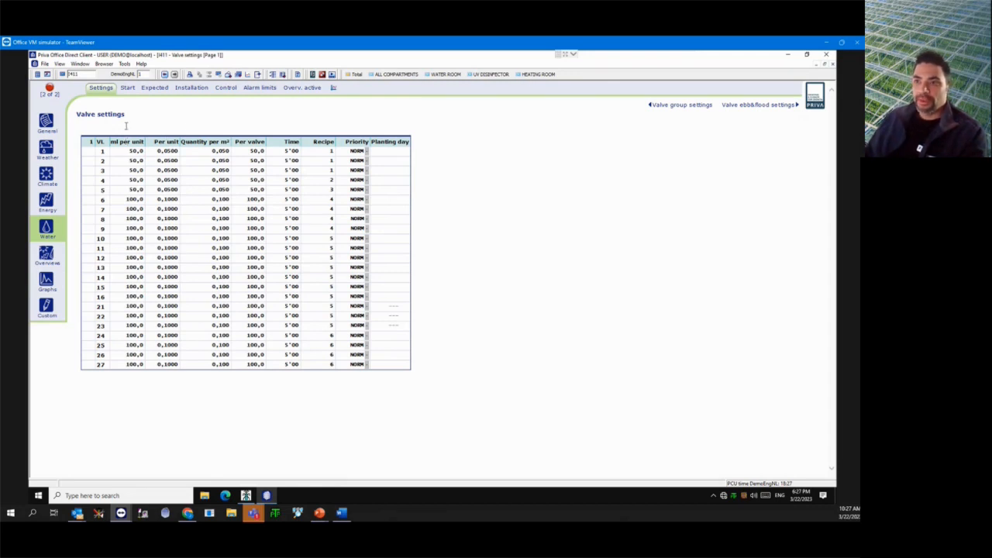
pyautogui.click(124, 151)
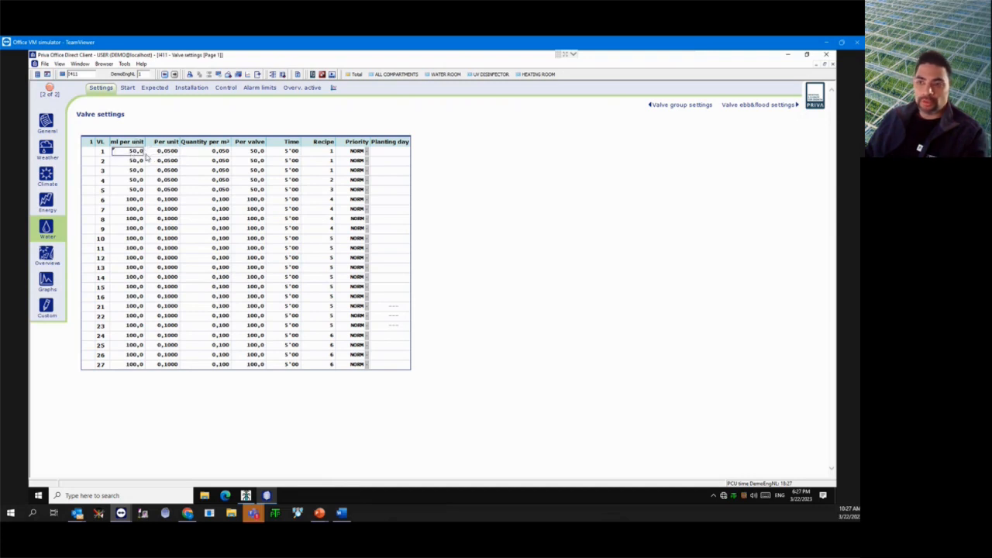
pyautogui.click(132, 160)
pyautogui.click(132, 152)
pyautogui.click(165, 152)
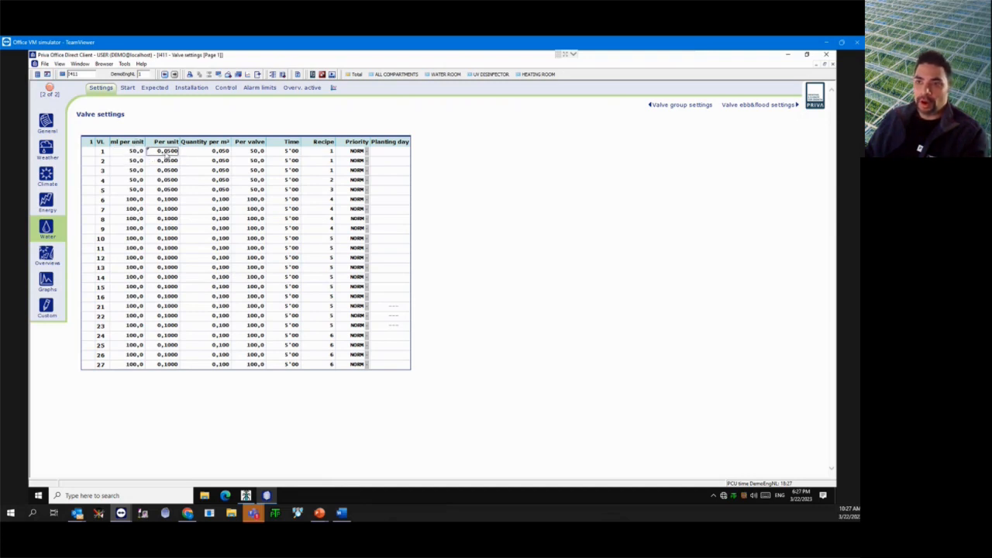
pyautogui.click(216, 153)
pyautogui.click(242, 154)
pyautogui.click(218, 153)
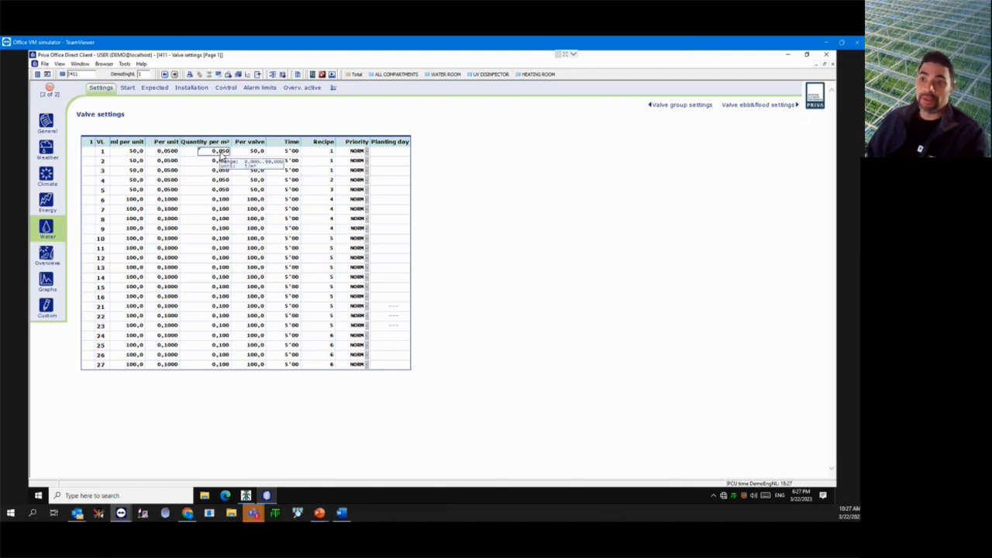
pyautogui.click(191, 88)
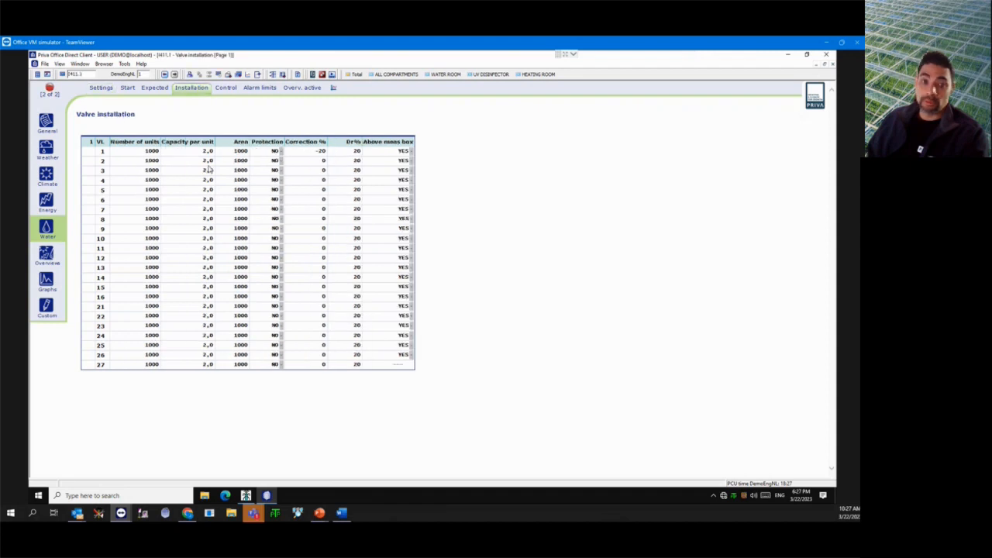
pyautogui.click(237, 152)
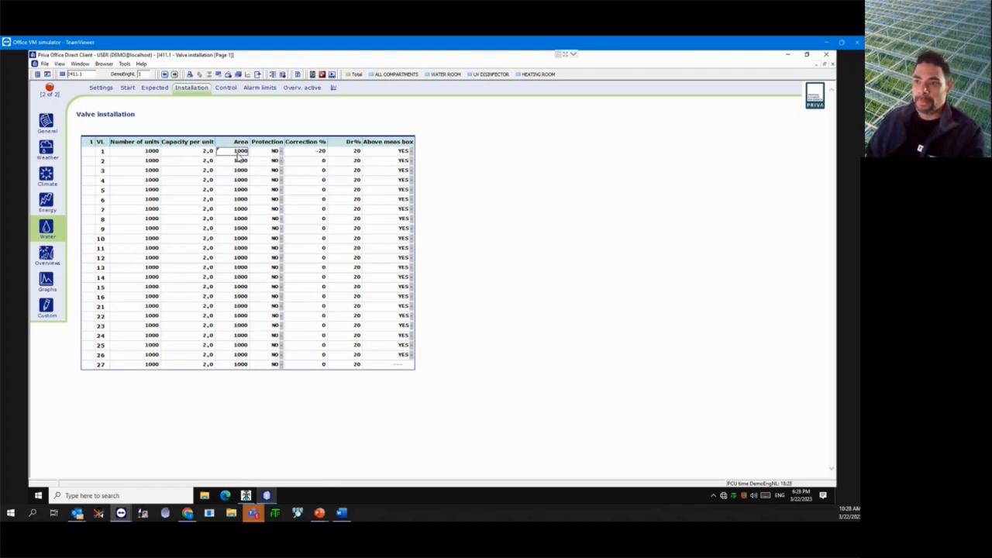
# - Set the ml per unit of valve 1 to 200 in the valve settings table
pyautogui.click(101, 88)
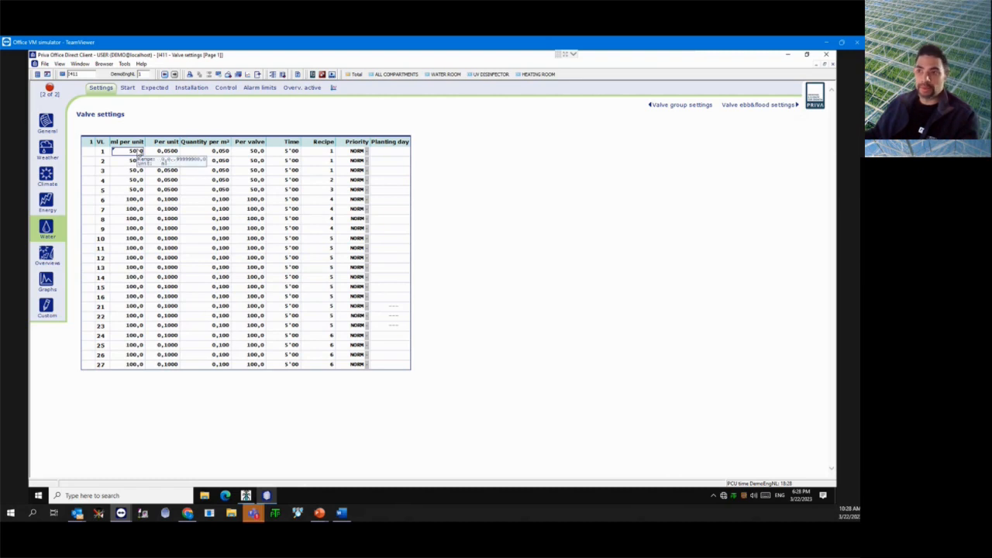
pyautogui.click(291, 151)
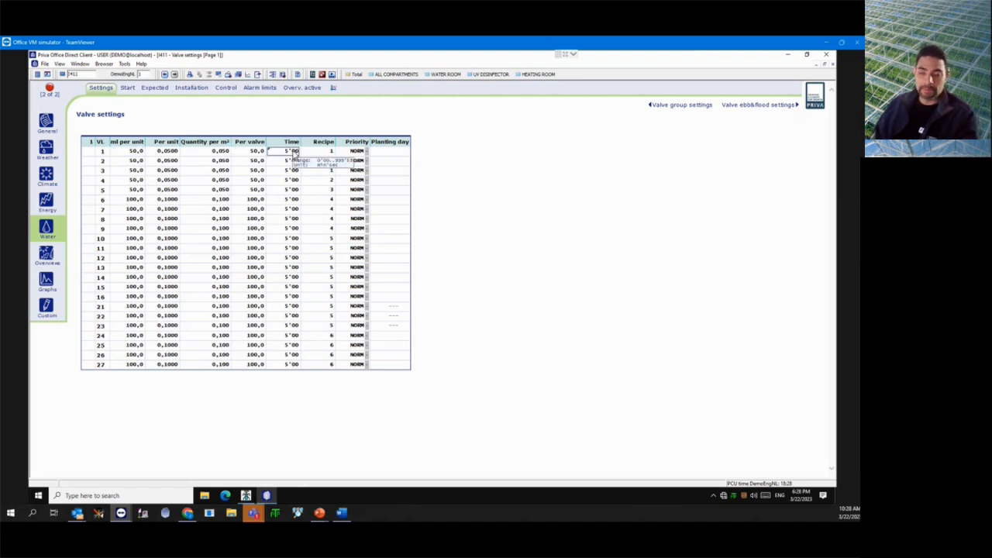
pyautogui.click(295, 152)
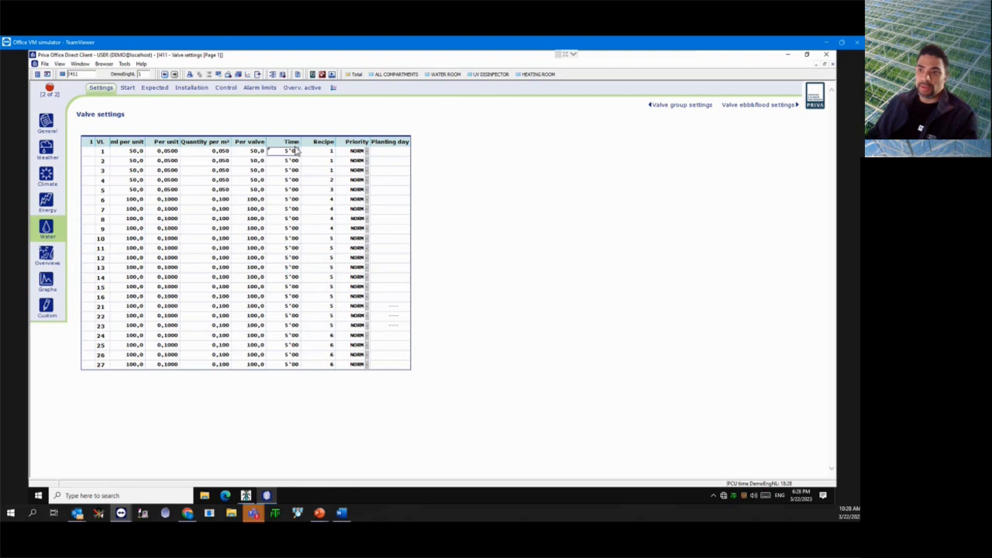
pyautogui.click(133, 153)
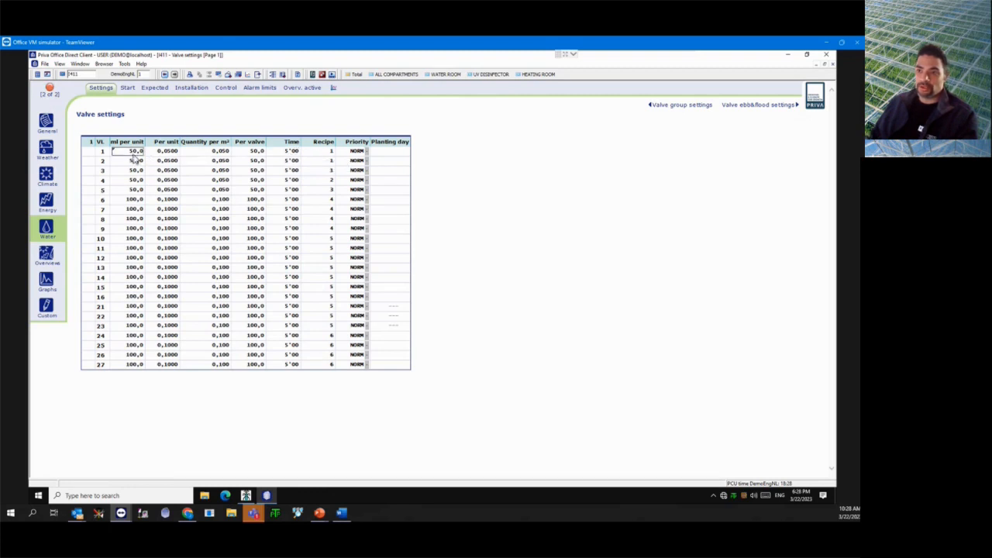
pyautogui.write('200')
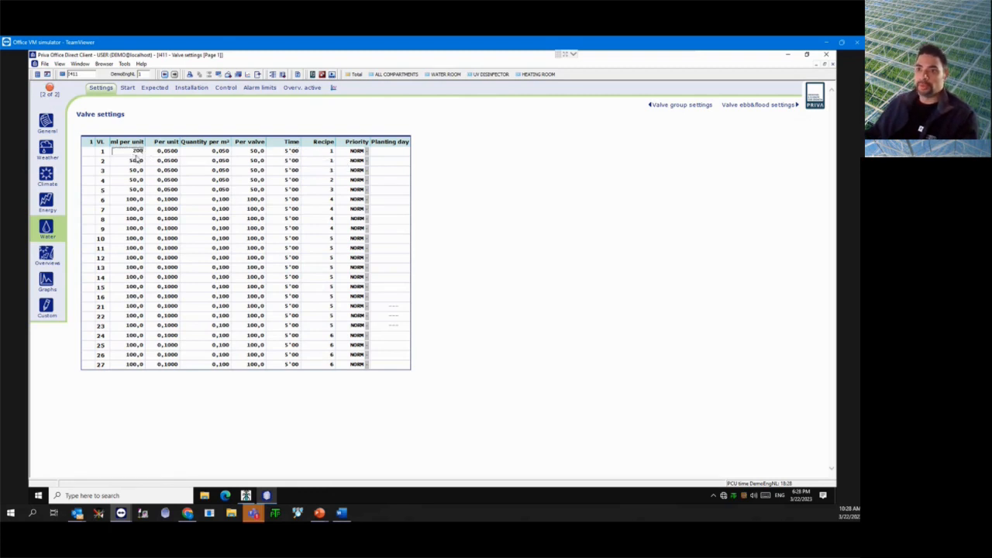
pyautogui.press('Return')
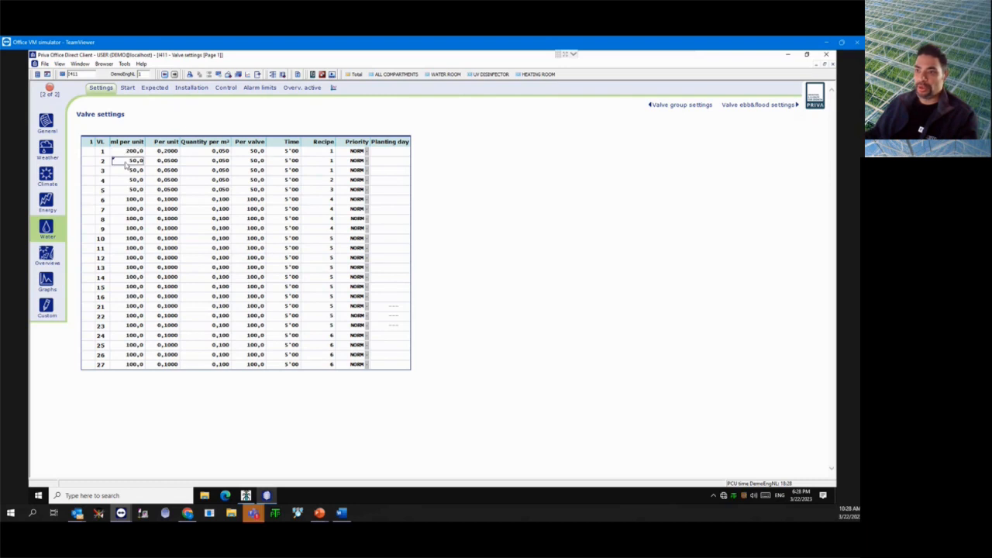
# - Set the Time of valve 1 to 30 seconds in the valve settings table
pyautogui.click(287, 161)
pyautogui.click(293, 152)
pyautogui.write('30')
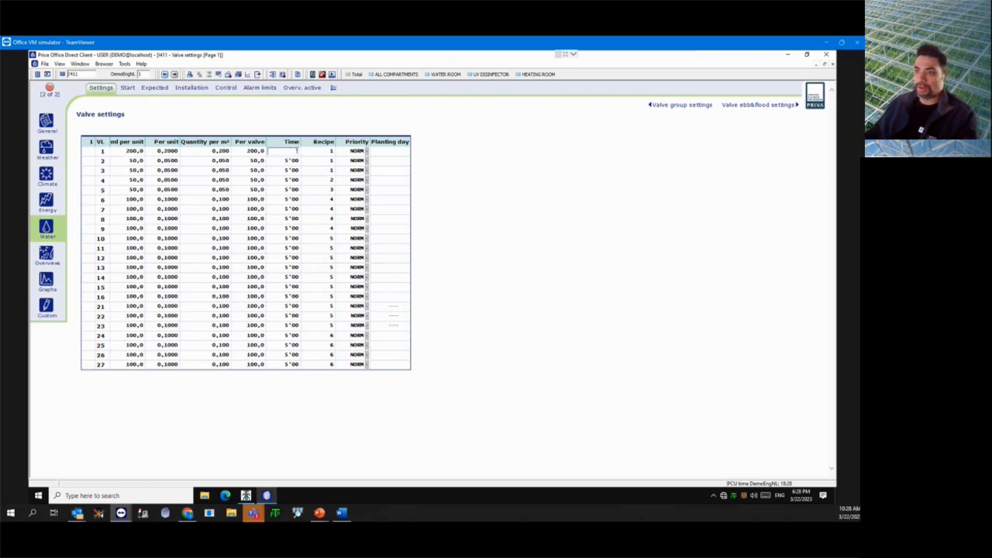
pyautogui.click(279, 115)
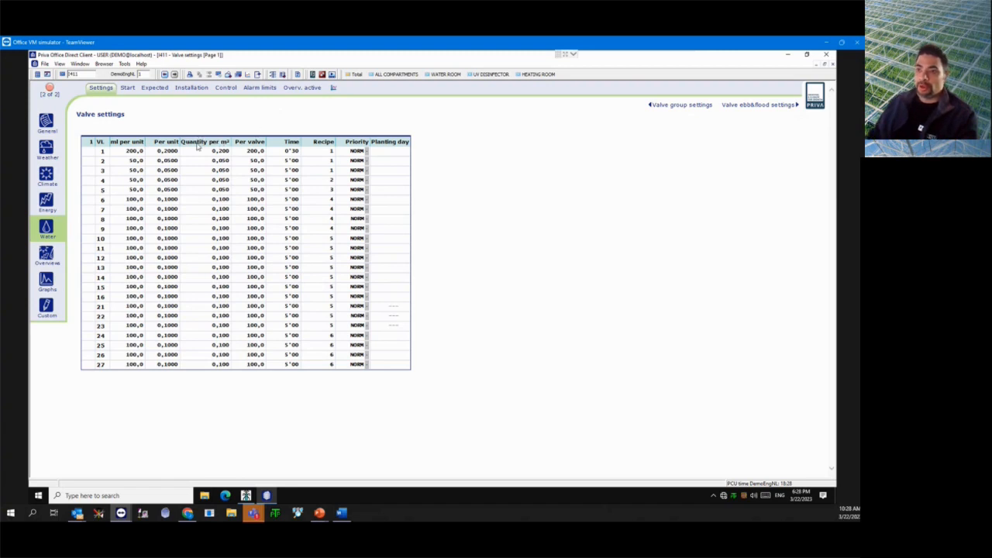
# - Review valve 1's quantity and Recipe in the valve settings alongside its Close time and Number together in the control valve table
pyautogui.click(130, 153)
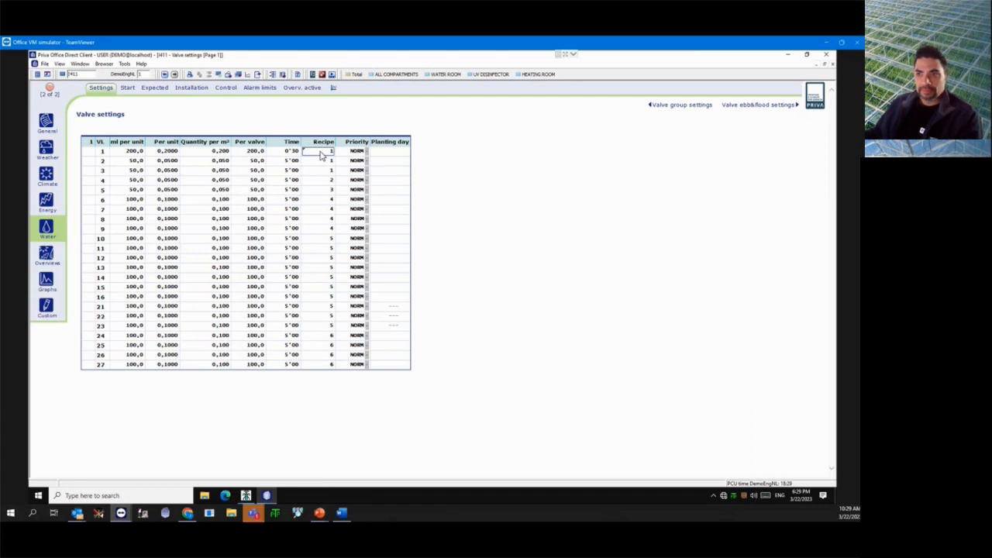
pyautogui.click(225, 87)
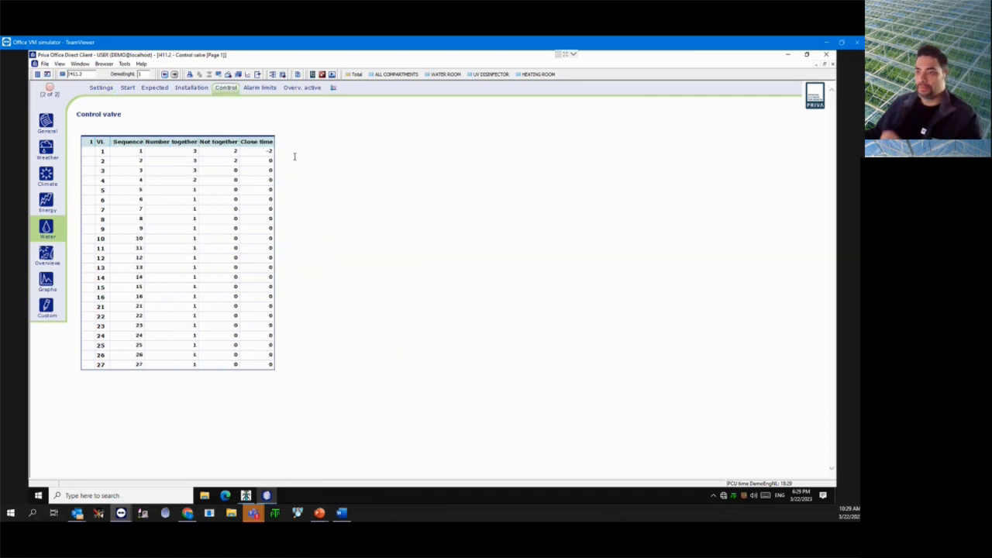
pyautogui.click(269, 152)
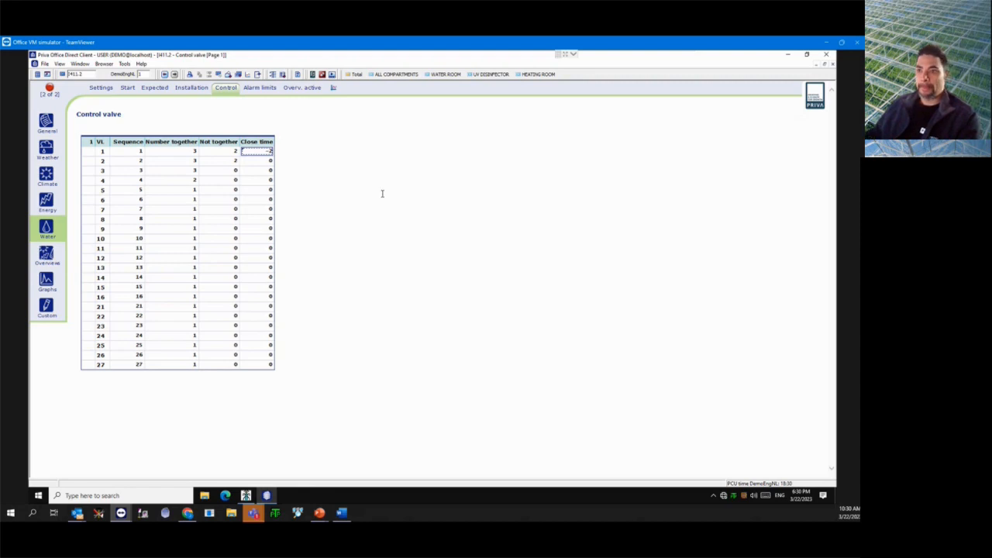
pyautogui.click(100, 89)
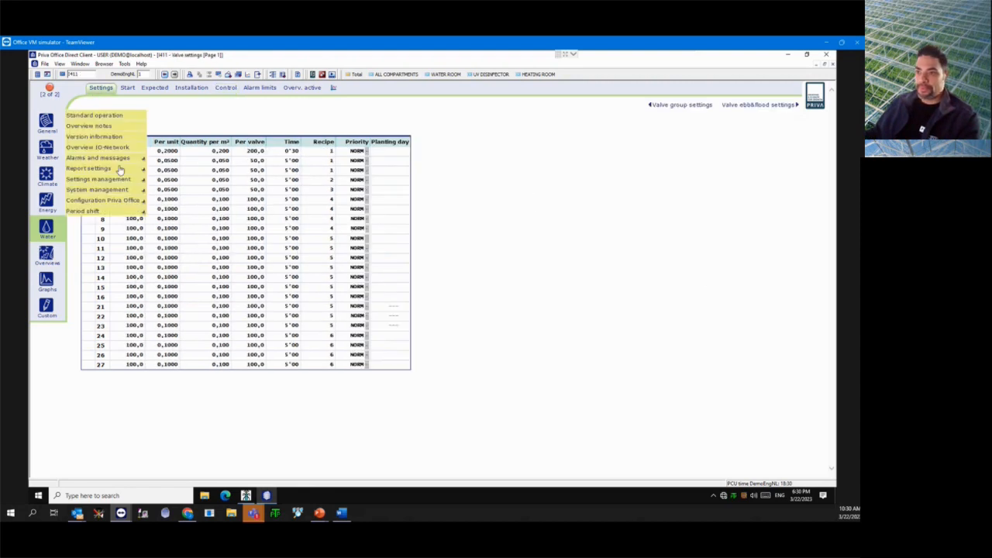
pyautogui.click(128, 151)
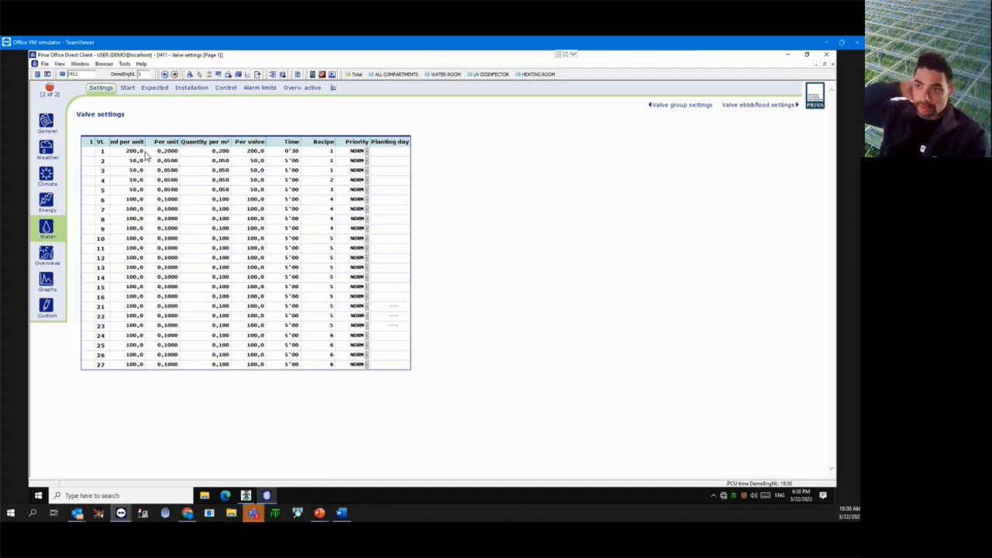
pyautogui.click(326, 152)
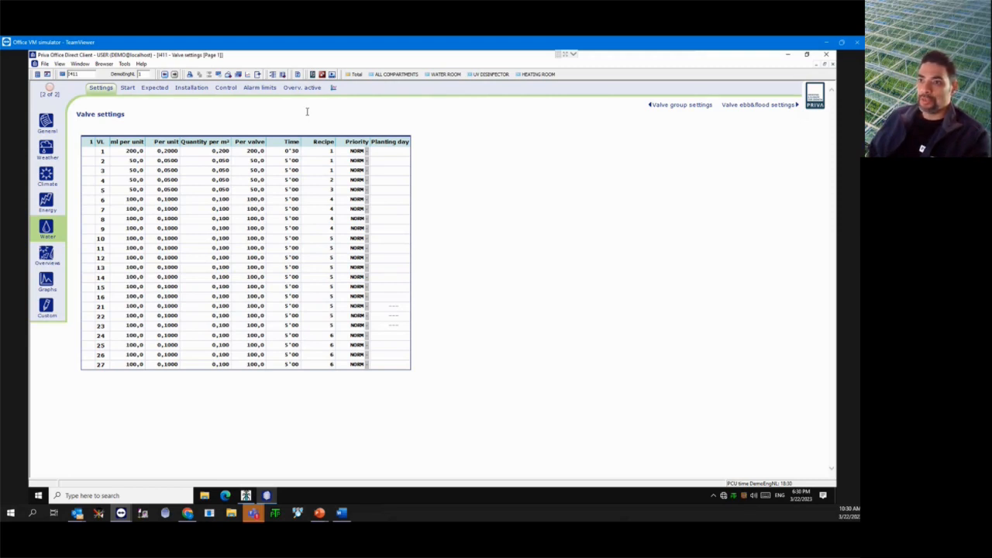
pyautogui.click(226, 89)
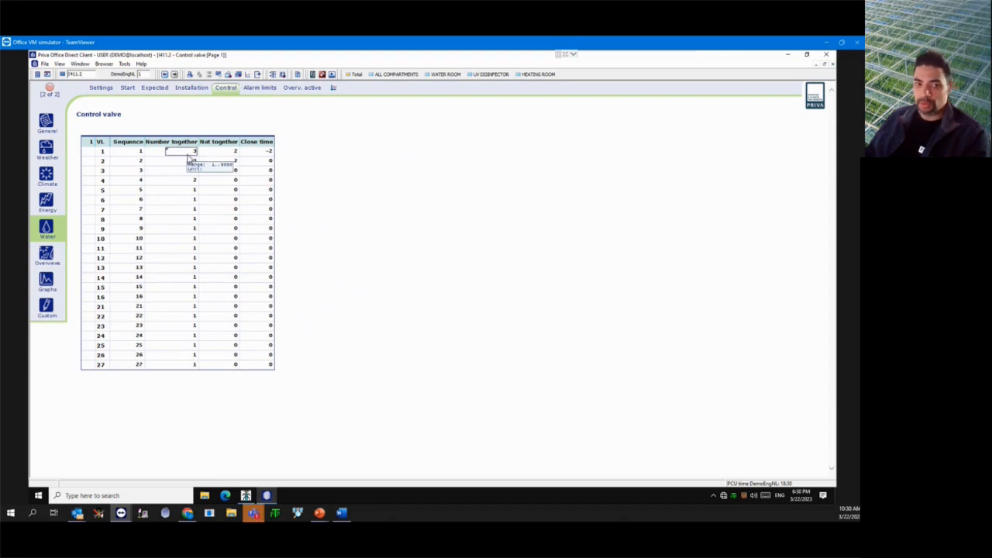
pyautogui.click(102, 88)
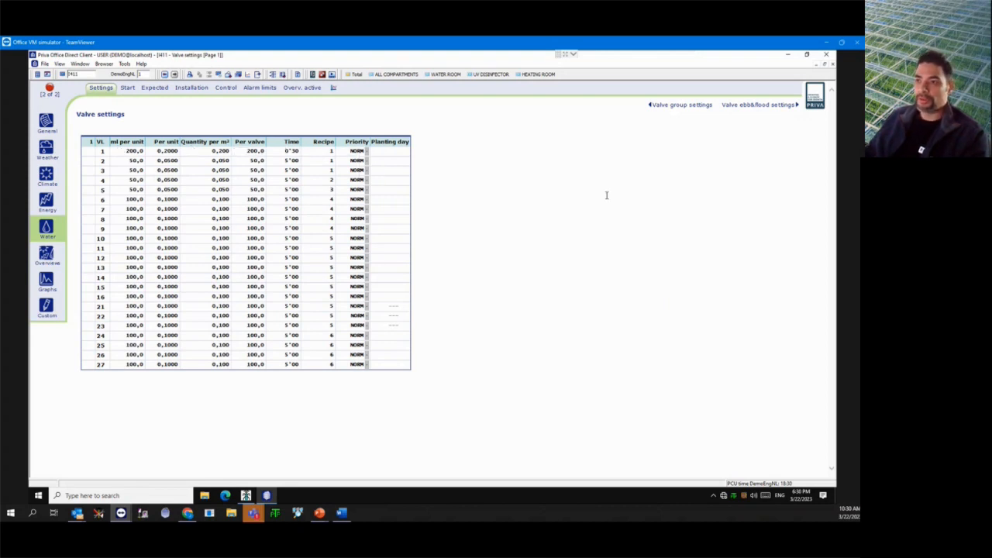
# - Examine valve 1's Start, Wait, Continue and Stop options for manual control, checking its Time in the valve settings
pyautogui.click(128, 89)
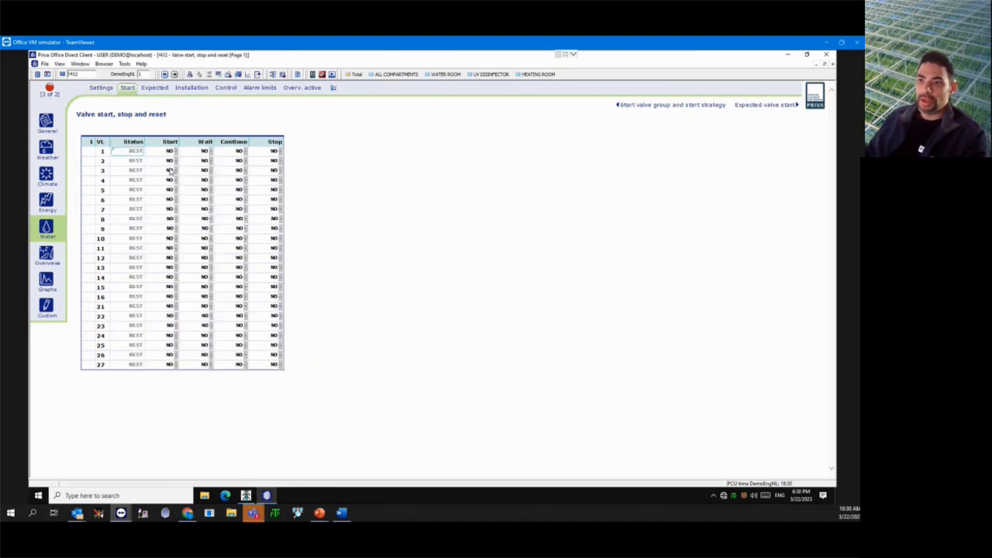
pyautogui.click(170, 152)
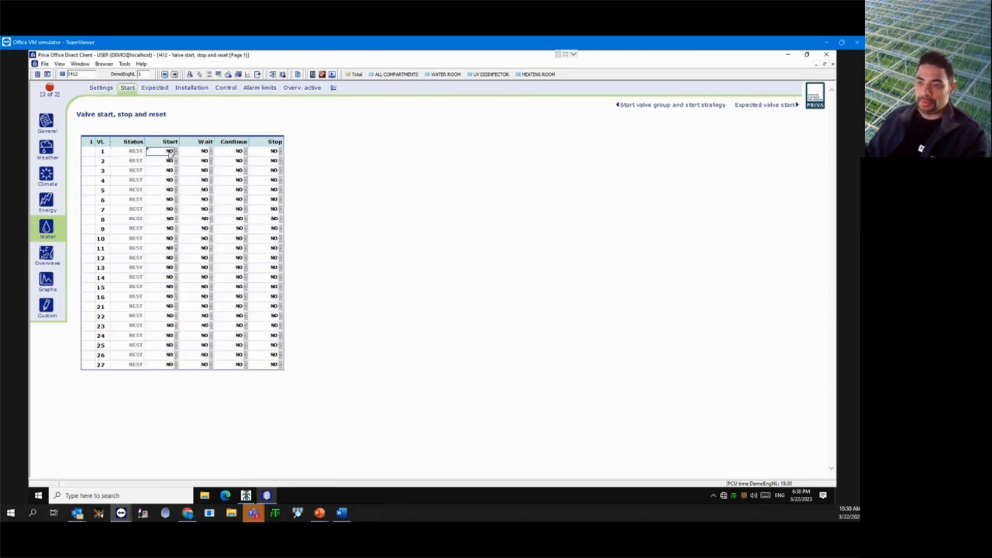
pyautogui.click(101, 88)
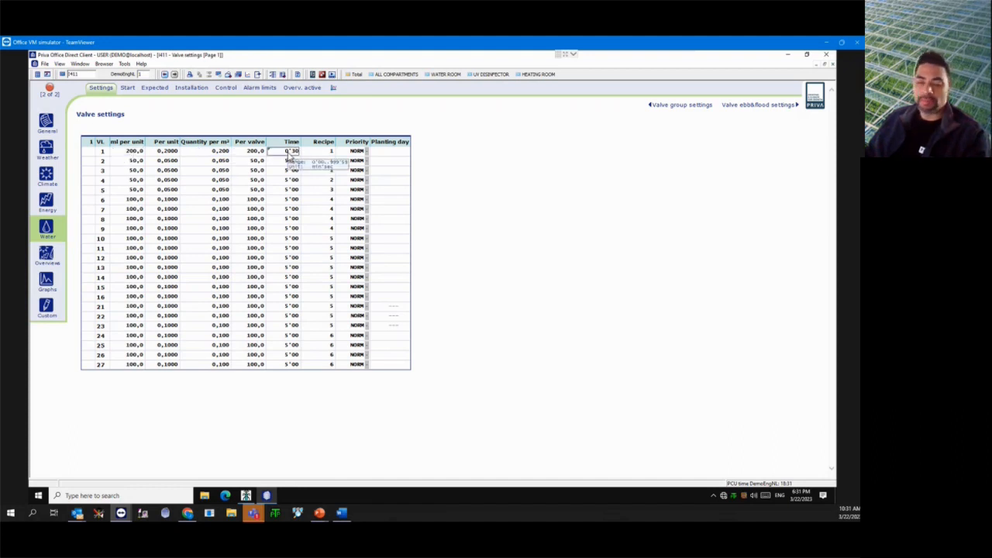
pyautogui.click(127, 89)
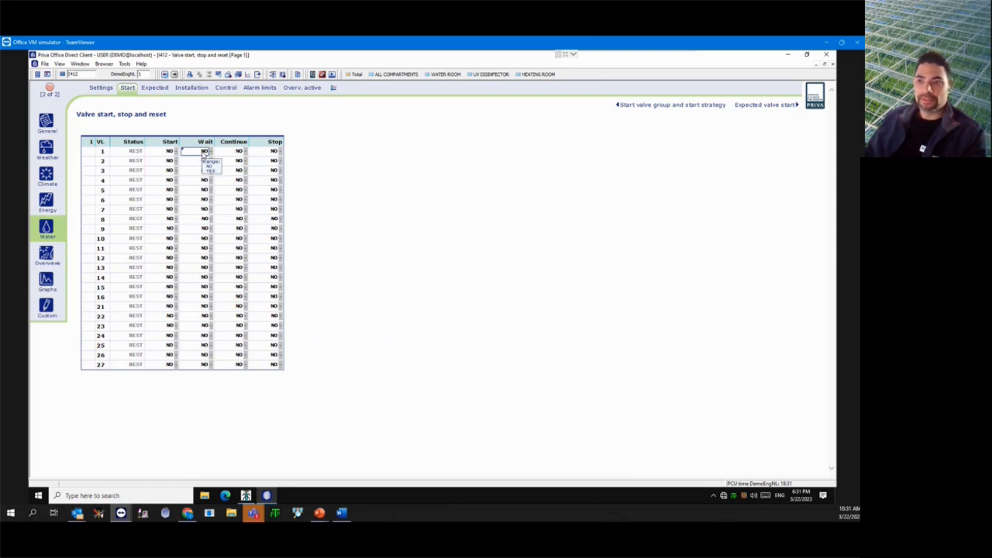
pyautogui.click(240, 152)
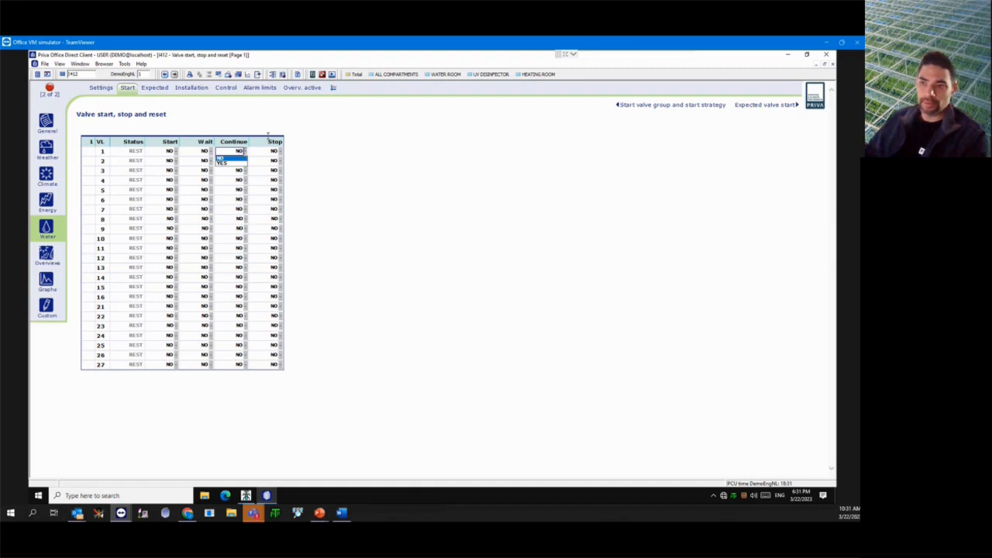
pyautogui.click(316, 141)
pyautogui.click(277, 152)
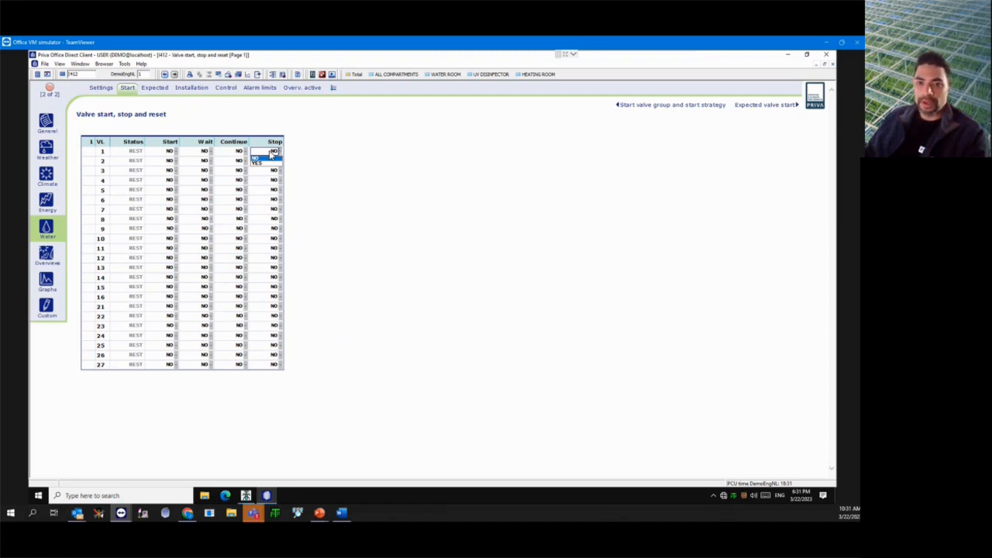
pyautogui.click(368, 153)
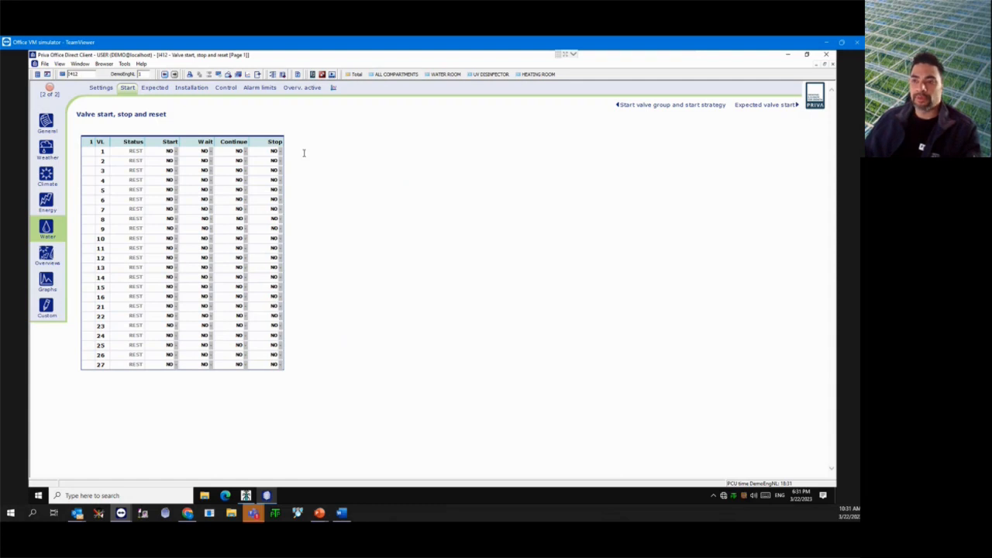
pyautogui.click(272, 151)
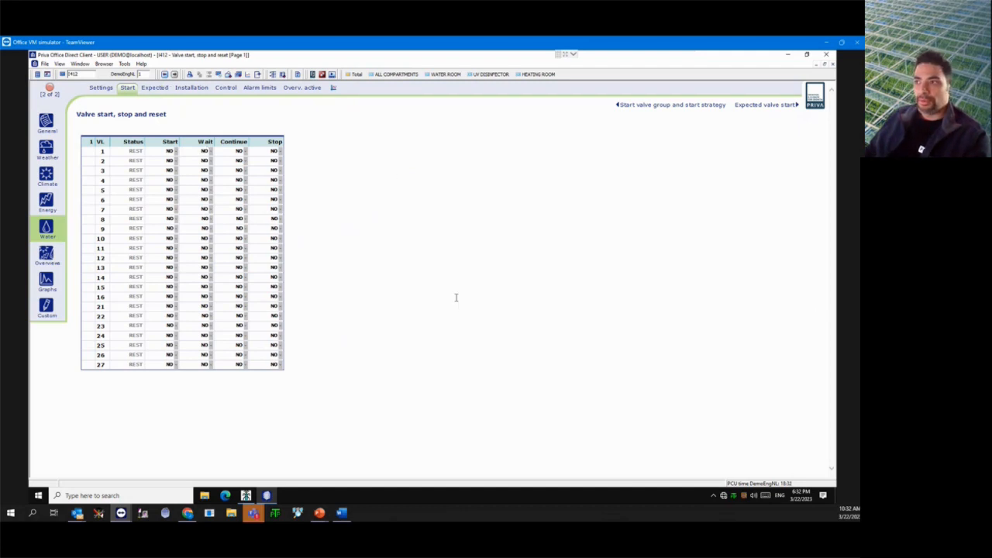
# - View the Start valve wizard's action, valve selection and settings options, and return to the valve start, stop and reset page
pyautogui.click(44, 232)
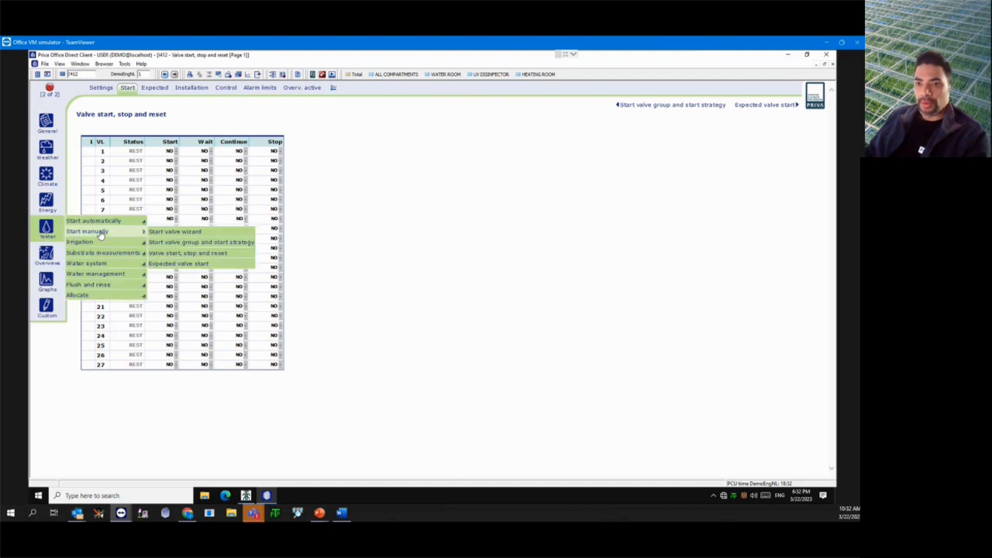
pyautogui.click(203, 232)
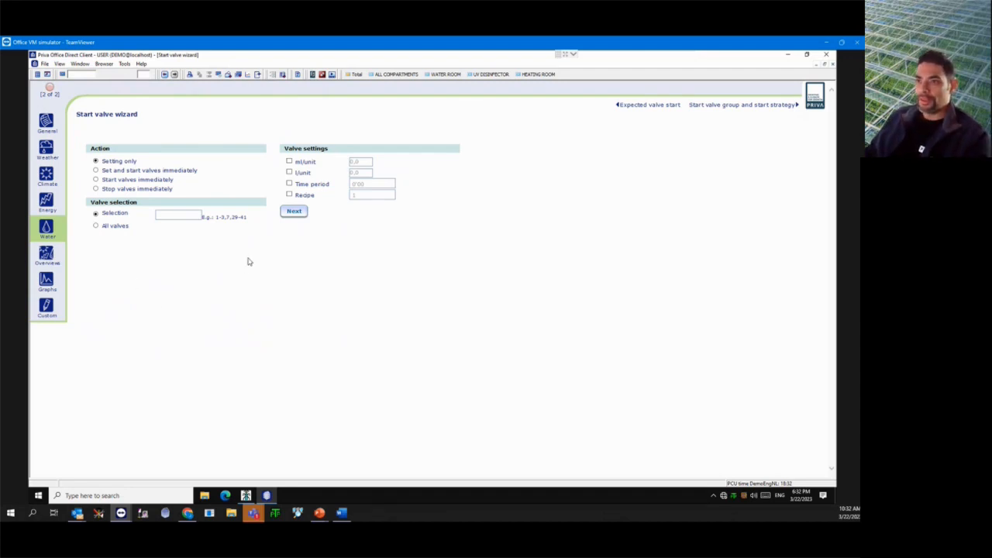
pyautogui.click(165, 75)
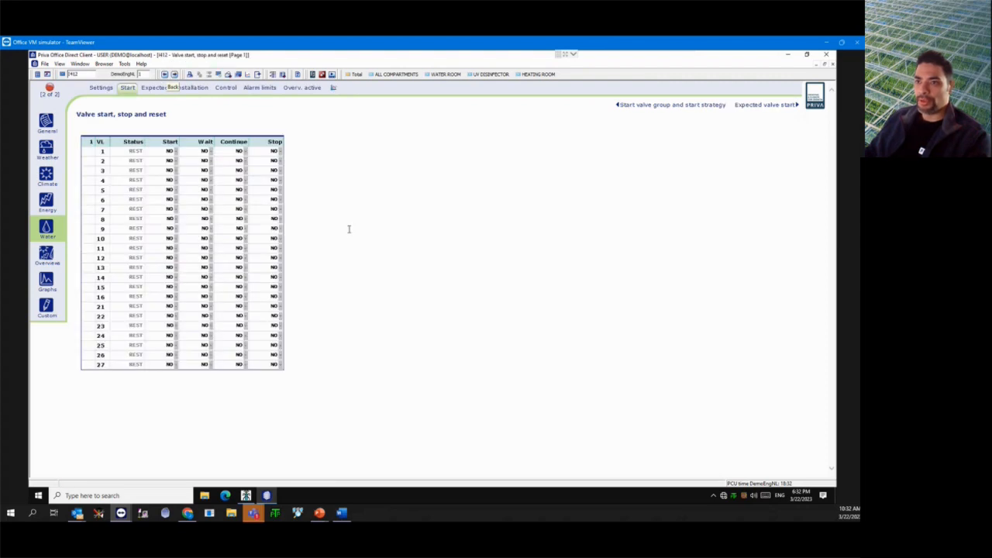
# - Apply 150 ml/unit to all valves as Setting only with the Start valve wizard
pyautogui.click(101, 89)
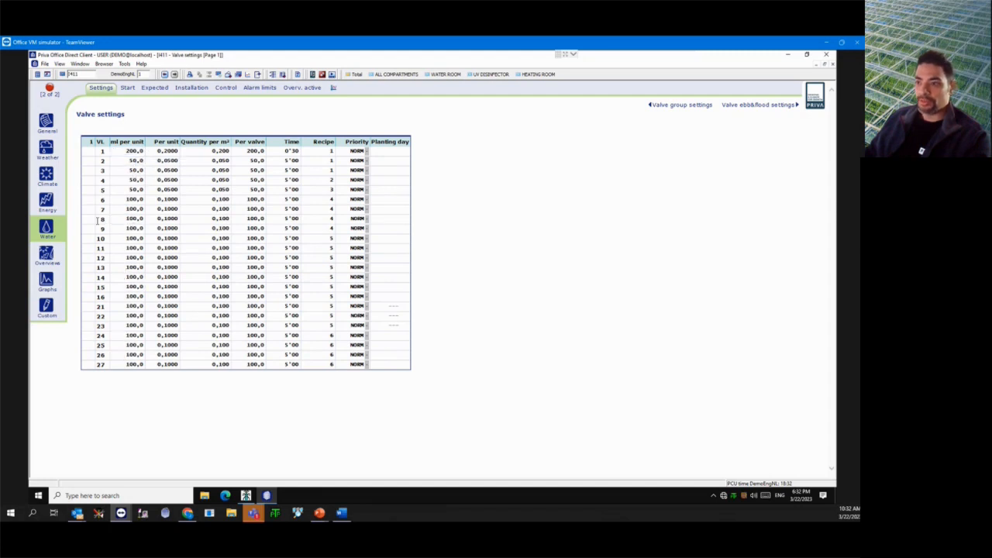
pyautogui.click(47, 227)
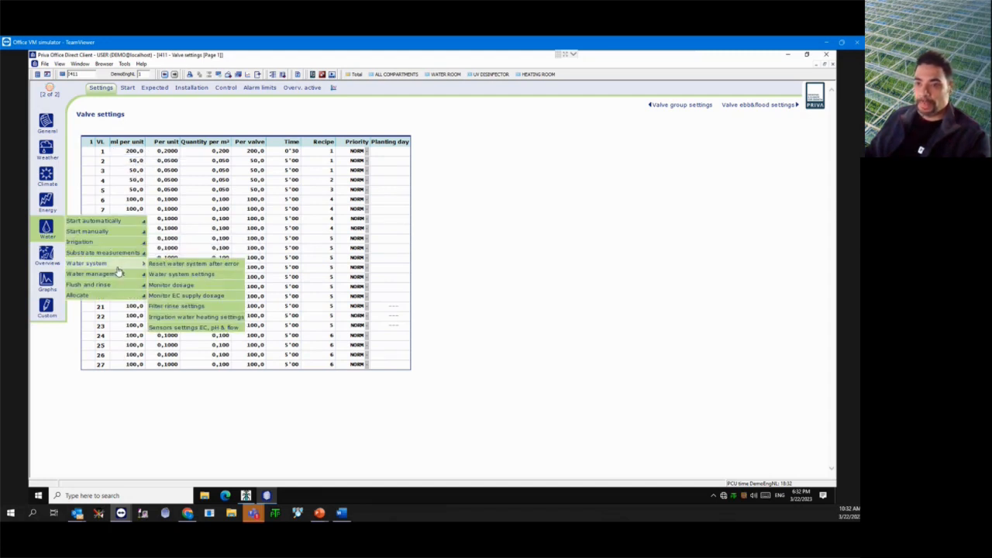
pyautogui.click(201, 234)
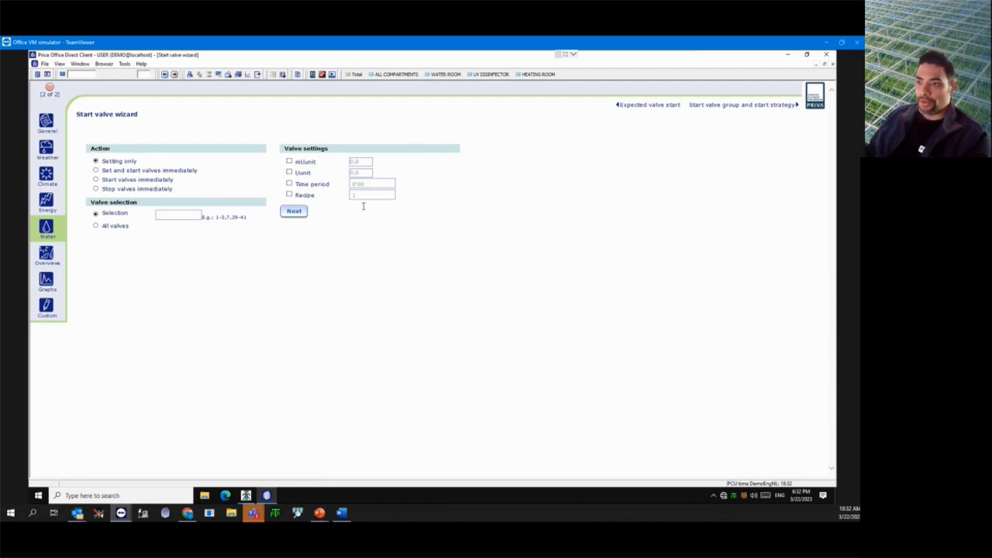
pyautogui.click(290, 162)
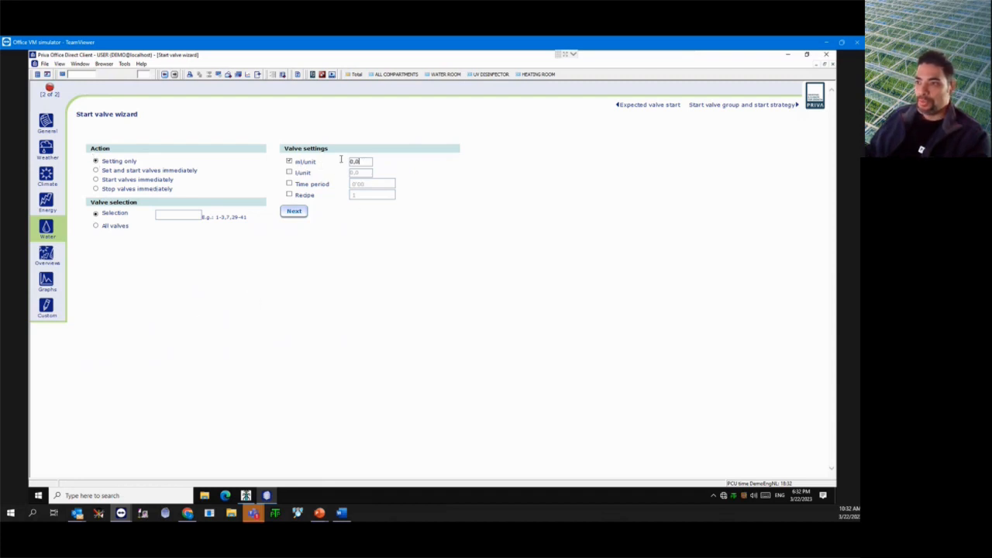
pyautogui.moveTo(360, 162); pyautogui.dragTo(341, 163)
pyautogui.write('150')
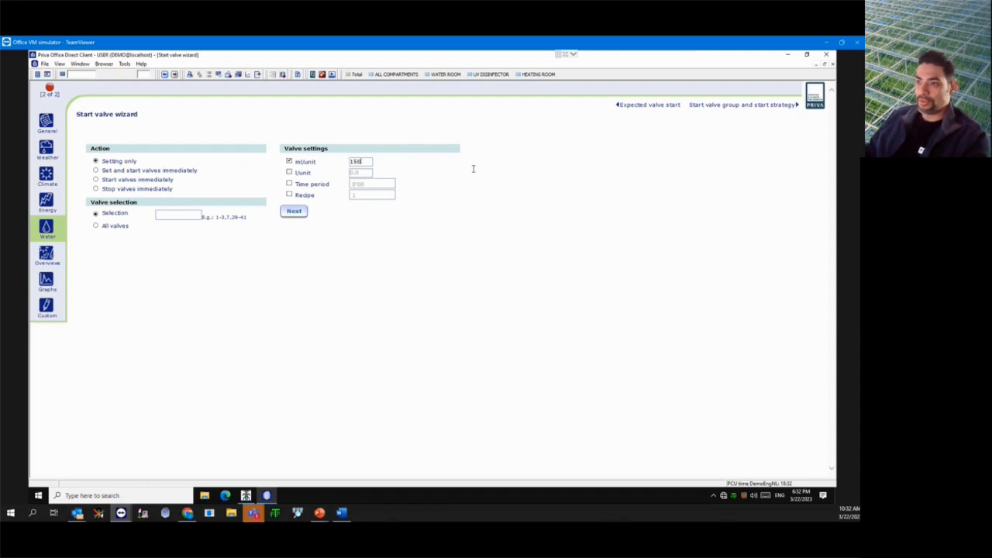
pyautogui.click(96, 226)
pyautogui.click(293, 214)
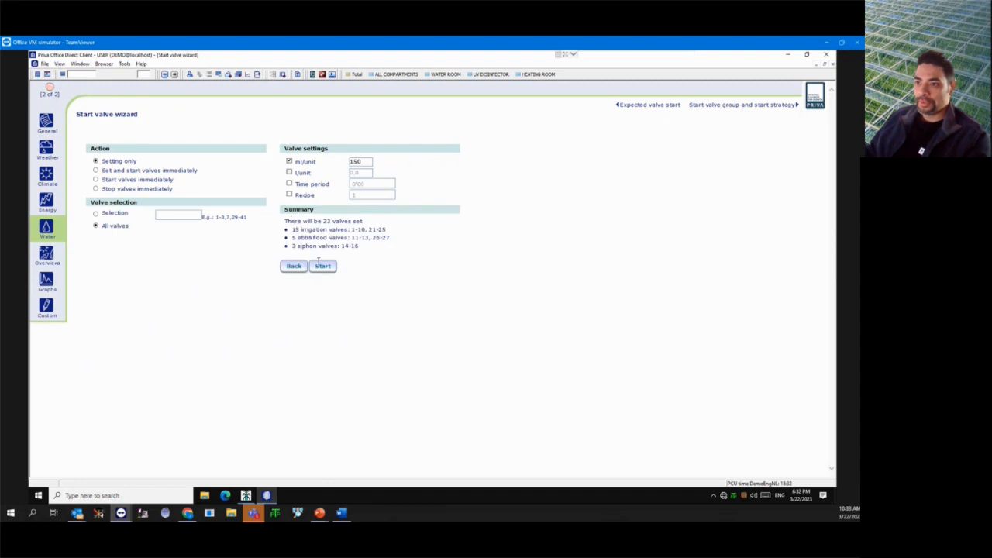
pyautogui.click(323, 266)
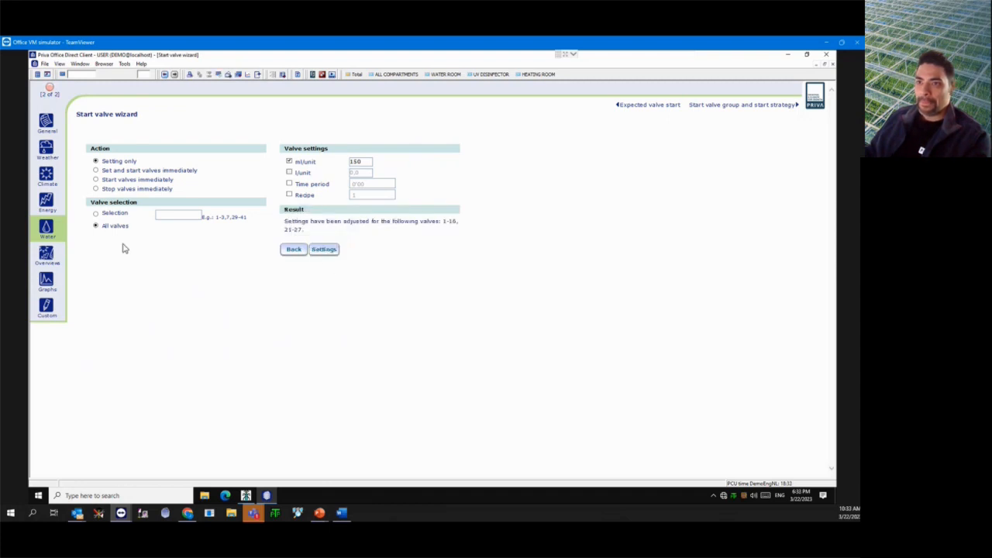
# - Check the ml per unit of every valve on the valve settings page I411
pyautogui.moveTo(48, 220)
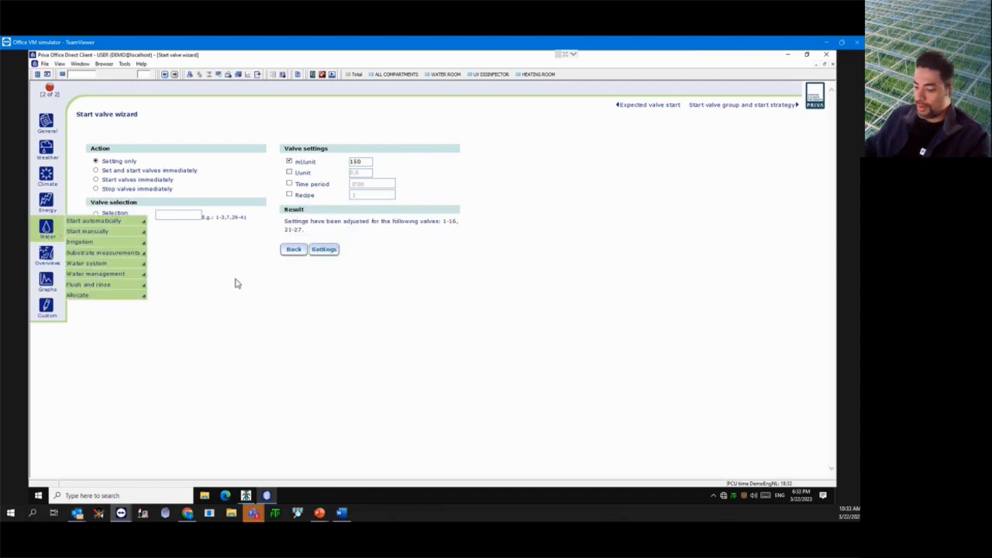
pyautogui.write('I411')
pyautogui.press('Return')
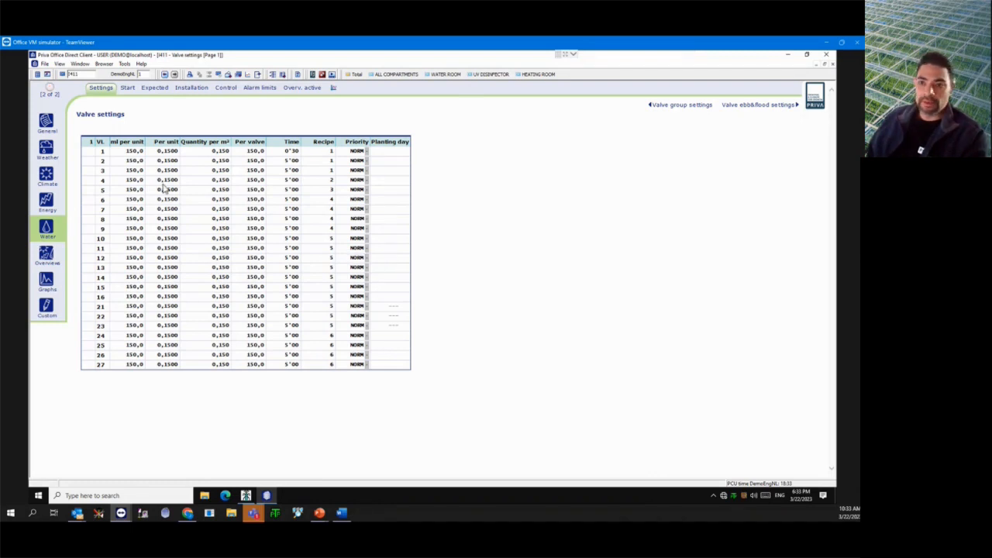
# - View the Start valve wizard and the Overview valves active page M411, and return to the wizard
pyautogui.click(45, 228)
pyautogui.moveTo(106, 237)
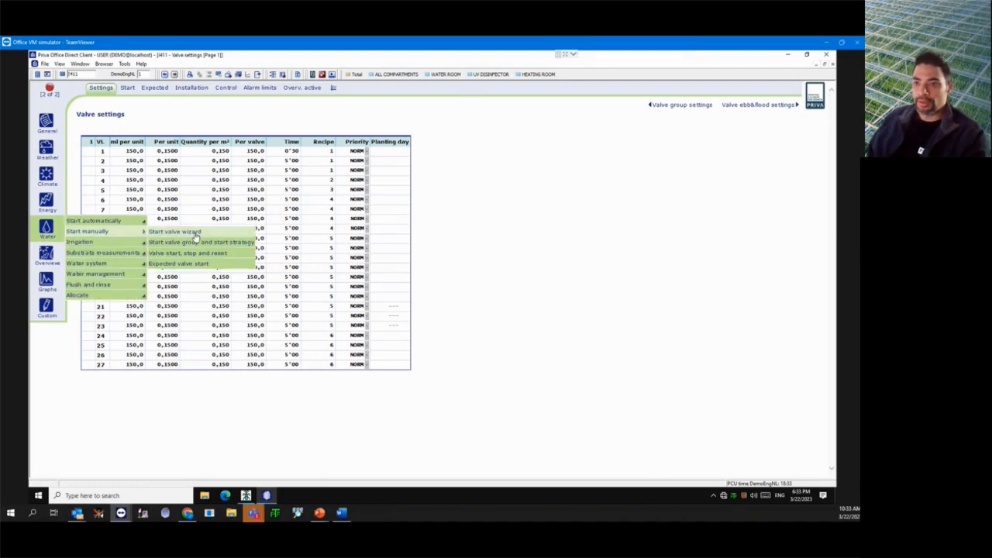
pyautogui.click(152, 235)
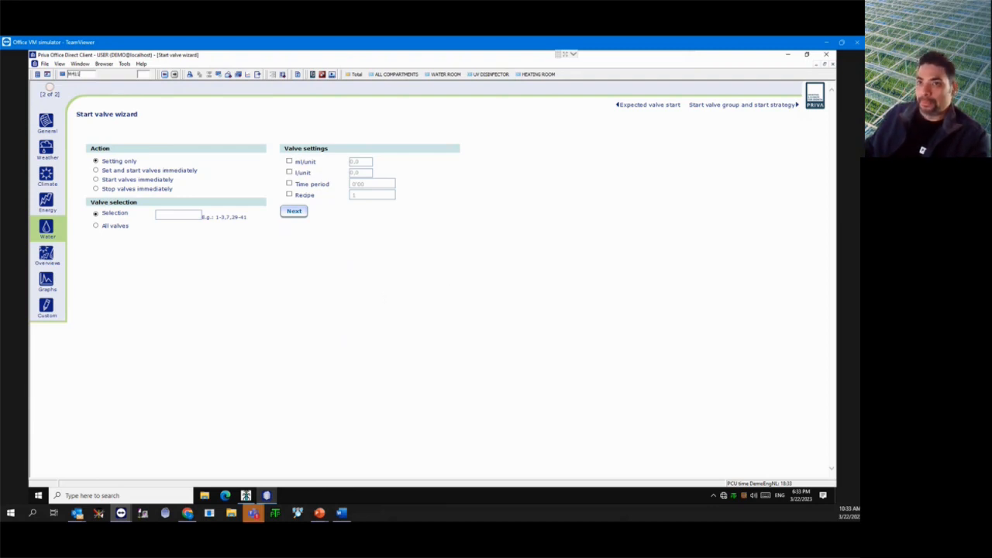
pyautogui.press('Return')
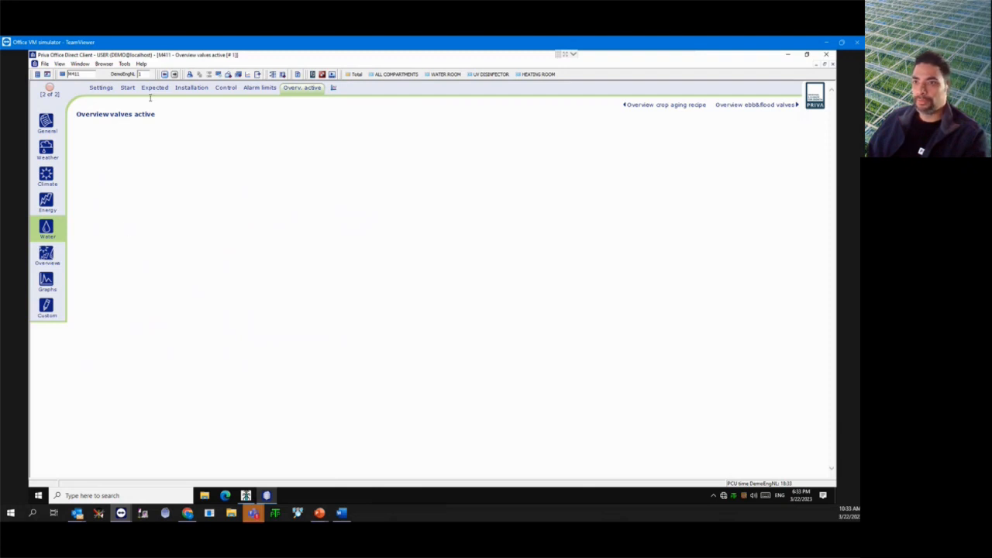
pyautogui.click(166, 75)
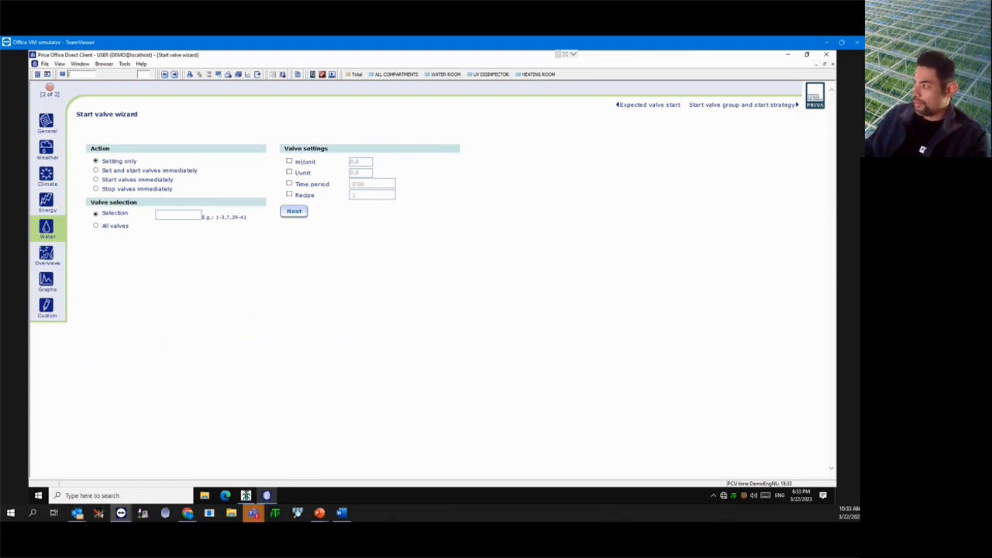
# - View the Recipe settings page I403 and bring up the Sensors settings EC, pH & flow page I432
pyautogui.press('Return')
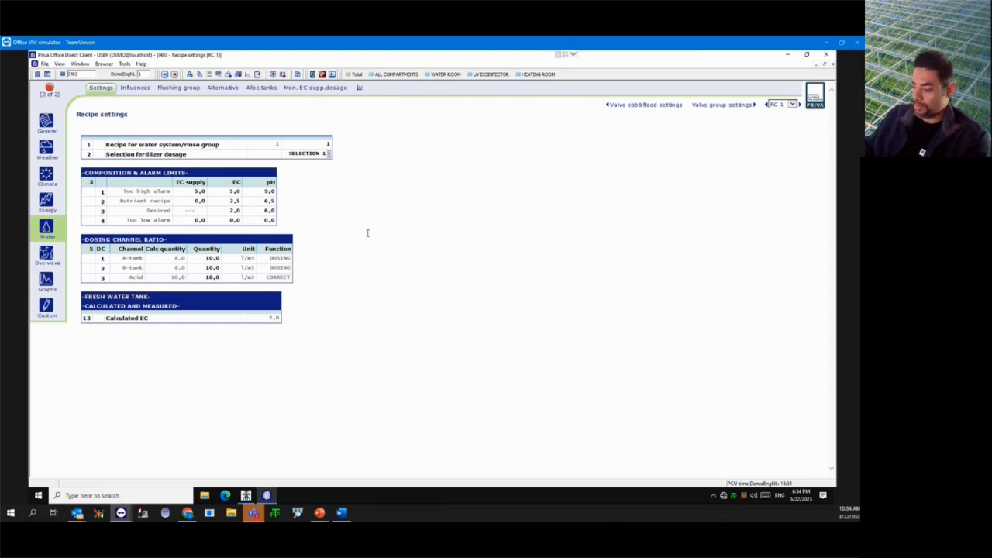
pyautogui.press('Return')
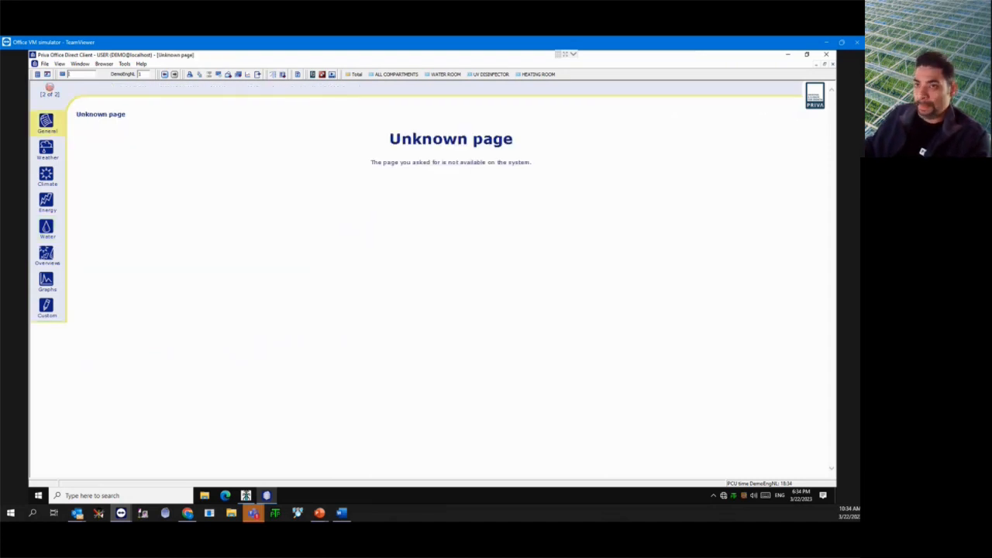
pyautogui.write('432')
pyautogui.press('Return')
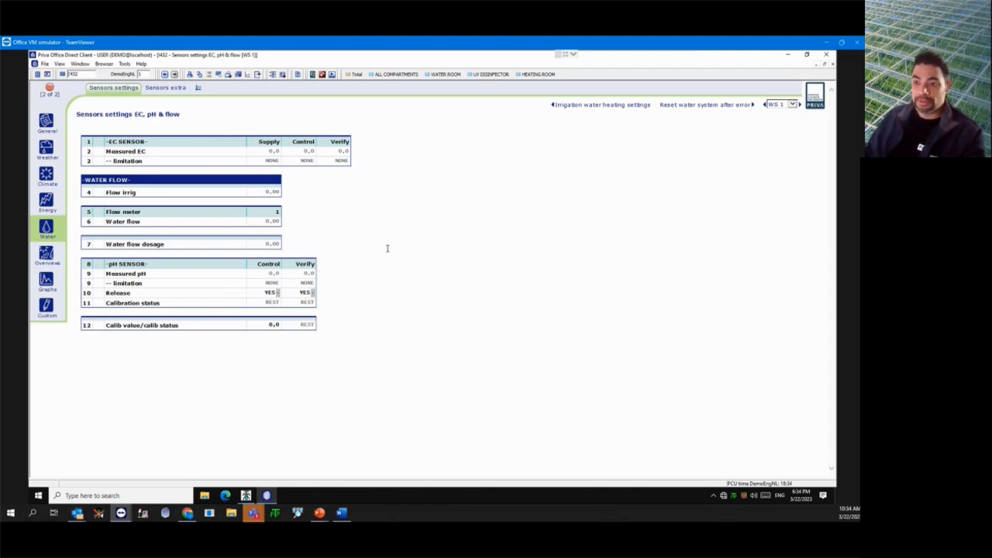
# - Read the help for the sensor settings page on pH sensor release and calibration status, and close it
pyautogui.click(273, 327)
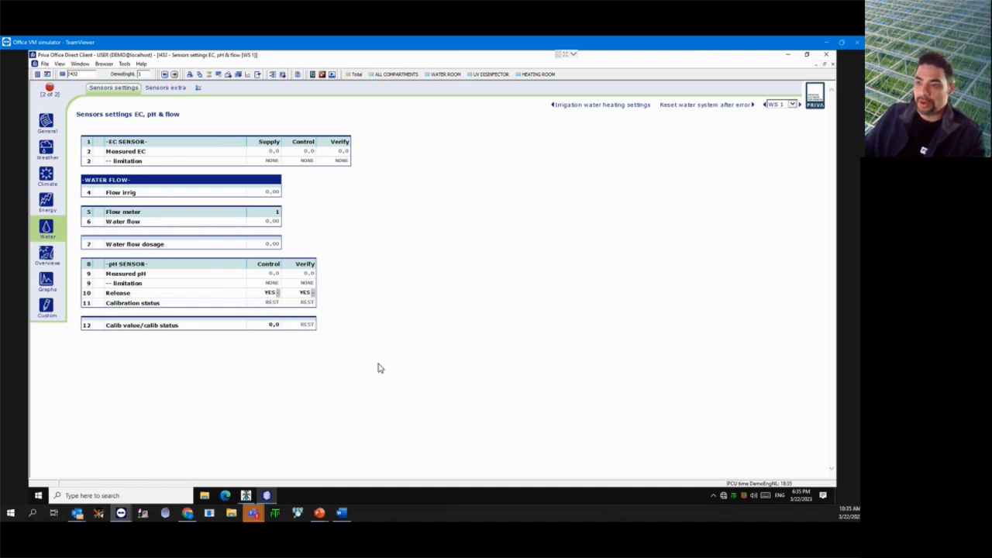
pyautogui.press('F1')
pyautogui.scroll(-10, 665, 304)
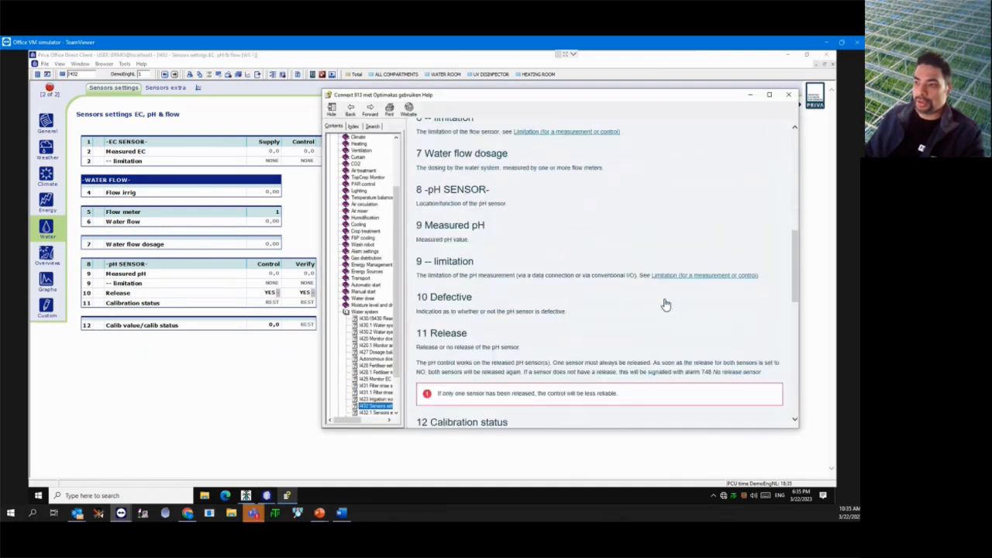
pyautogui.scroll(-4, 665, 305)
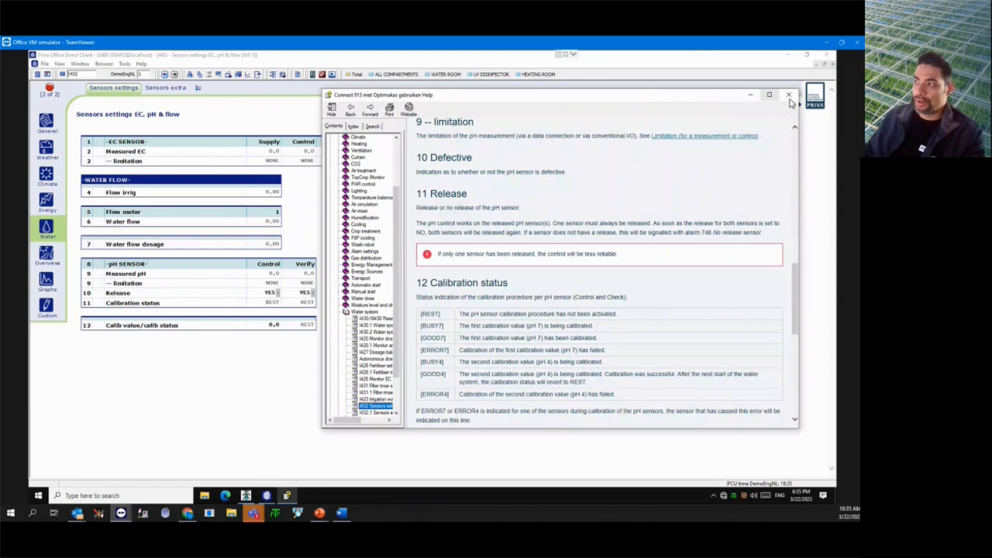
pyautogui.click(788, 95)
# - Set the pH sensor calibration value to 7.0 and view the Calibration start/stop options without starting calibration
pyautogui.click(274, 327)
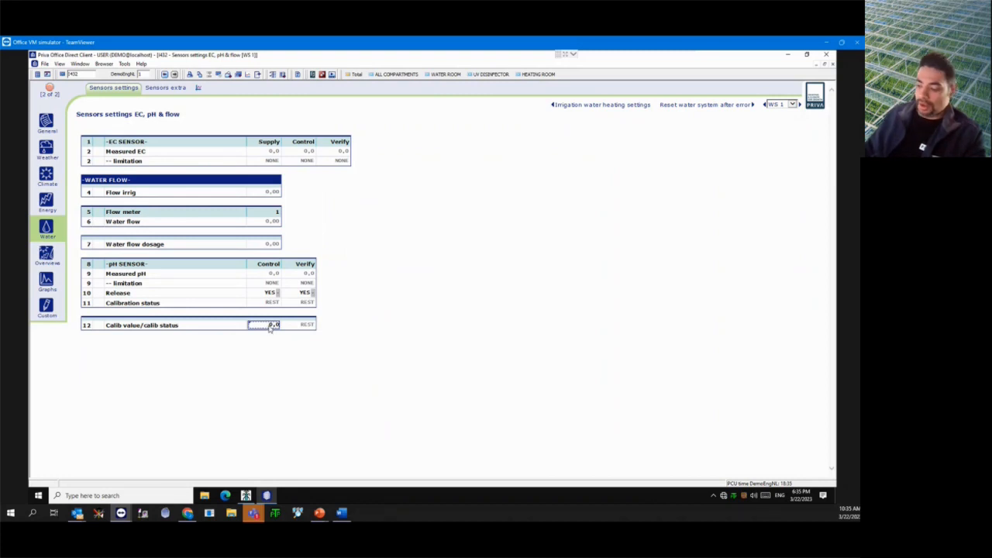
pyautogui.write('7')
pyautogui.press('Return')
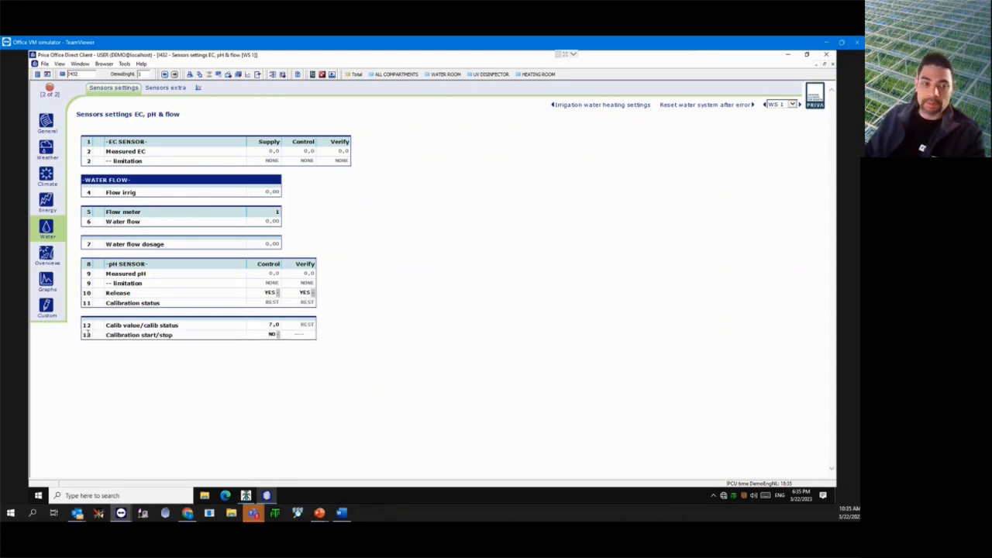
pyautogui.click(278, 336)
pyautogui.click(278, 335)
pyautogui.click(416, 283)
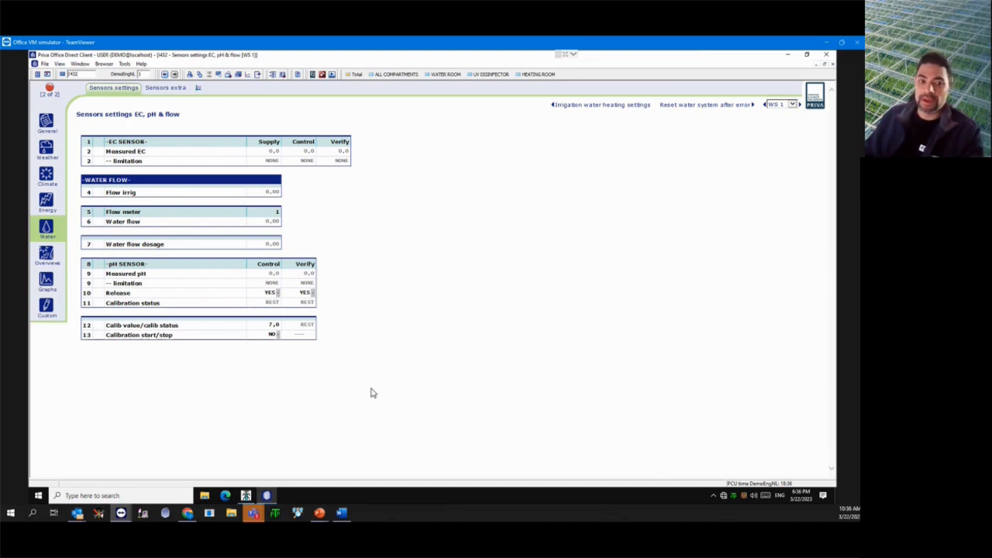
pyautogui.click(267, 334)
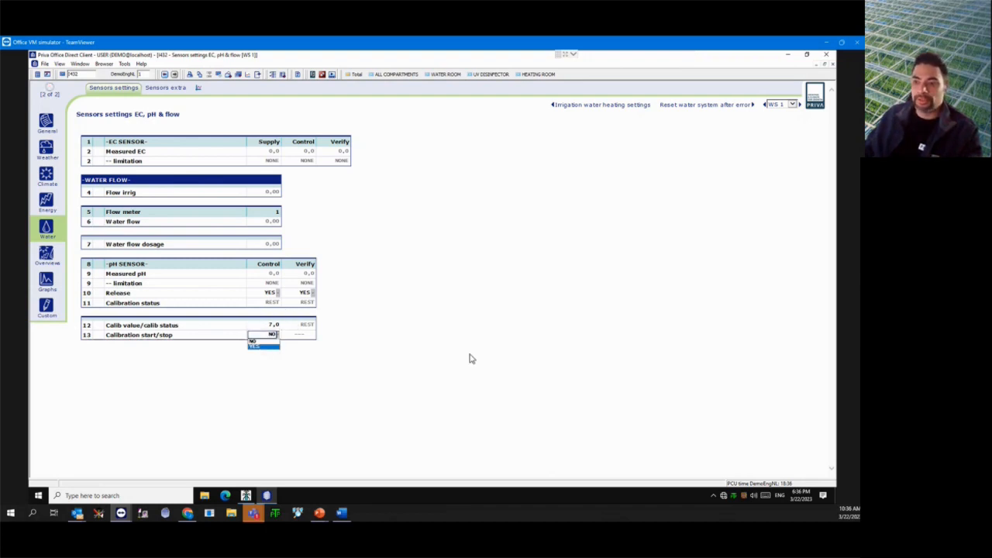
pyautogui.click(439, 323)
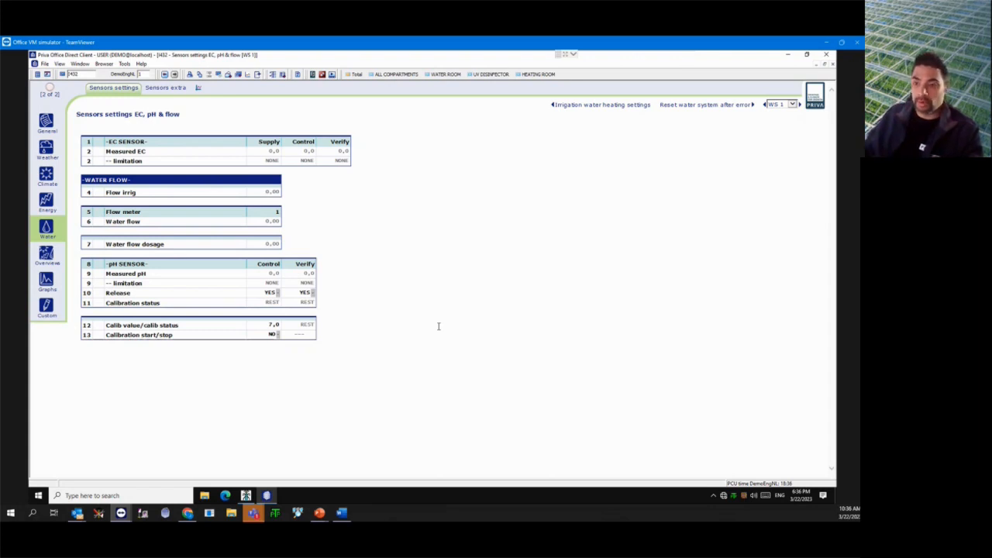
# - Set the pH sensor calibration value to 4.0 and view the Calibration start/stop options
pyautogui.click(275, 327)
pyautogui.write('4')
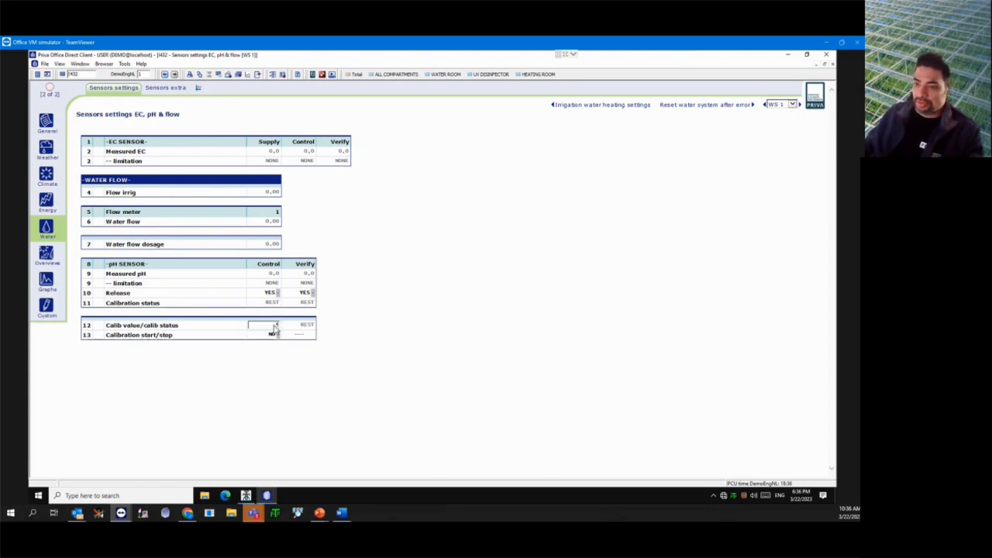
pyautogui.press('Return')
pyautogui.click(268, 336)
pyautogui.click(404, 224)
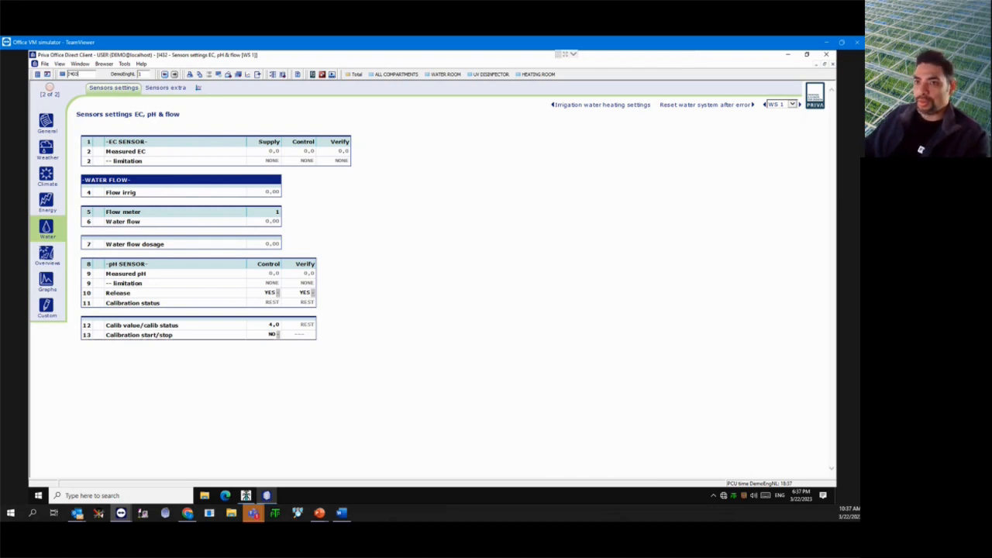
# - Examine the Recipe for water system/rinse group line of recipe RC 1 on the Recipe settings page I403
pyautogui.press('Return')
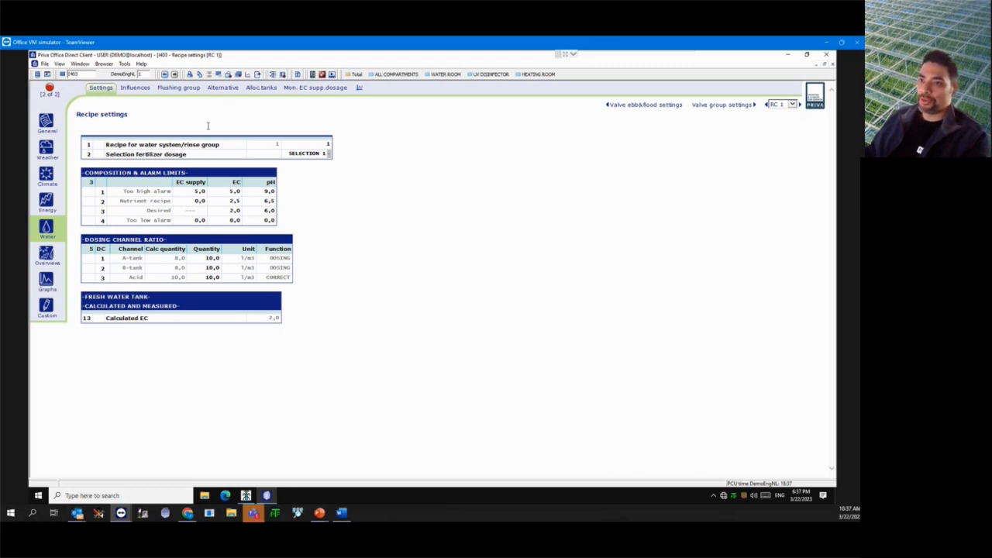
pyautogui.click(274, 147)
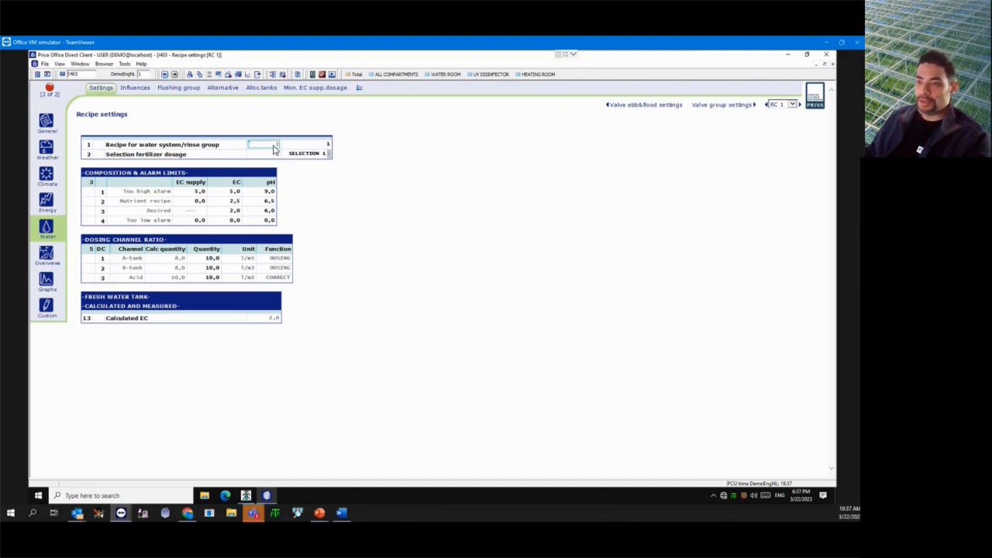
pyautogui.click(127, 144)
pyautogui.moveTo(127, 144); pyautogui.dragTo(164, 147)
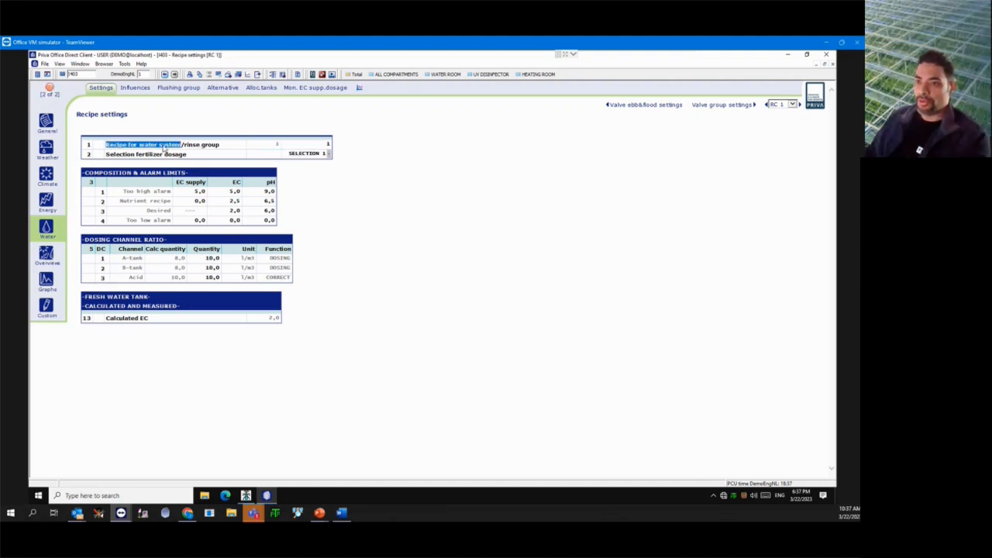
pyautogui.click(268, 146)
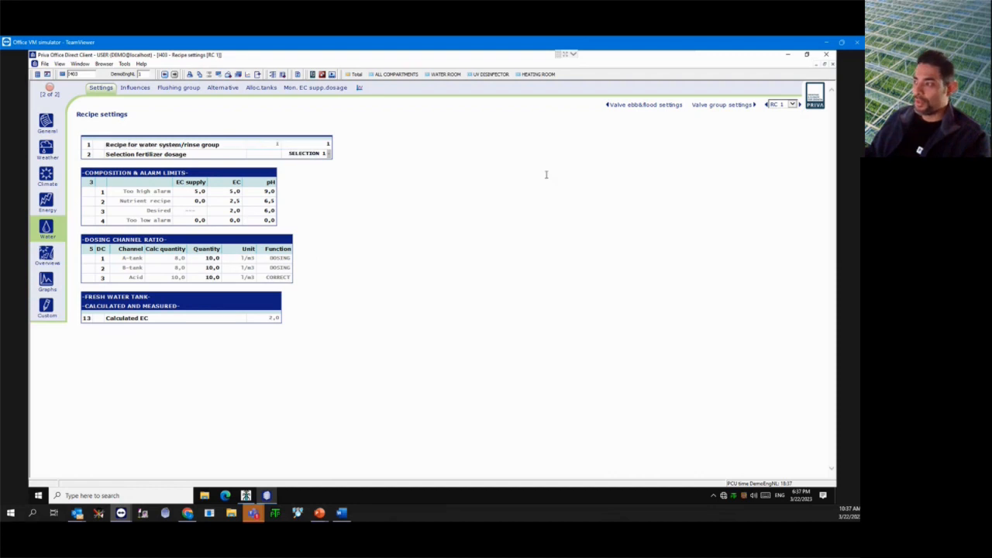
# - Compare the water system/rinse group assignment of recipes RC 3, RC 4 and RC 6 in the recipe settings
pyautogui.click(793, 104)
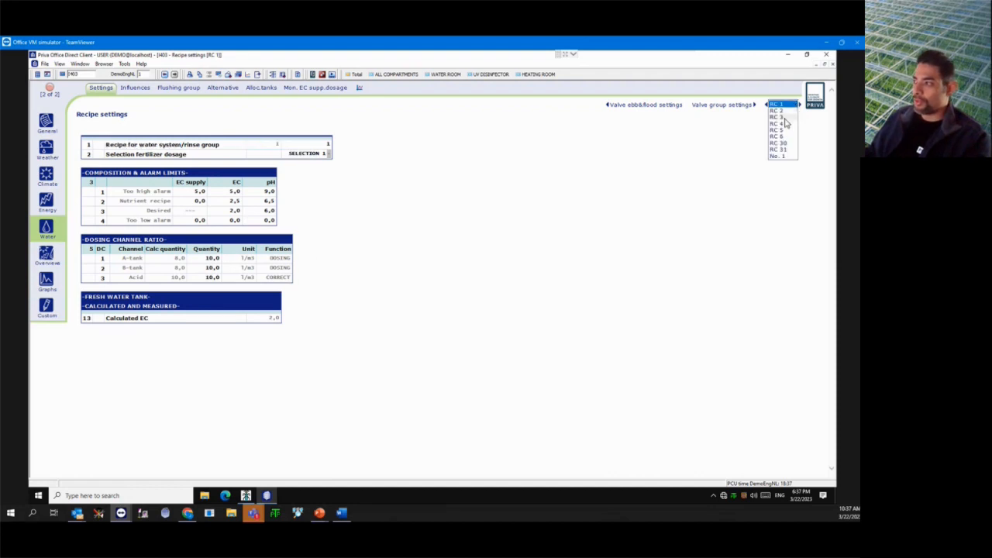
pyautogui.click(778, 117)
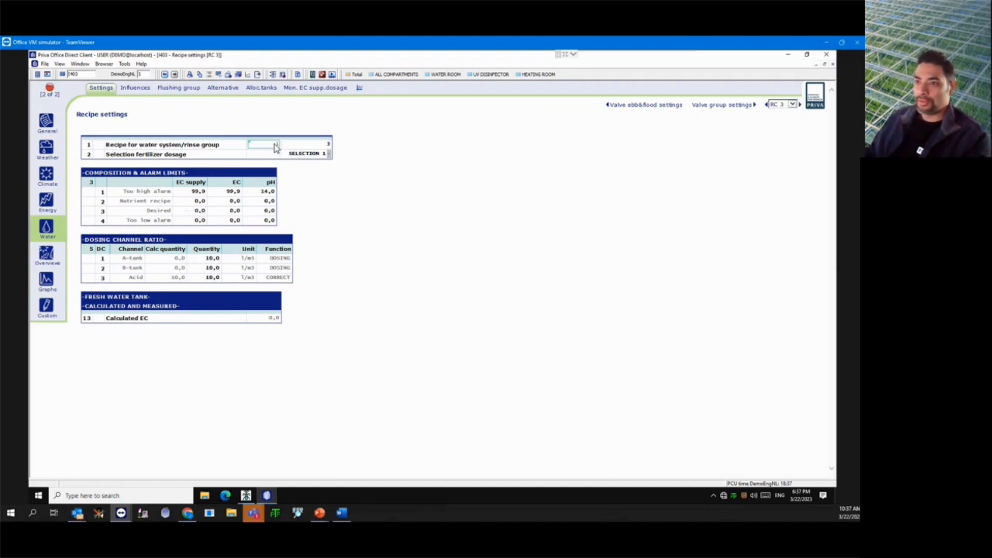
pyautogui.click(792, 105)
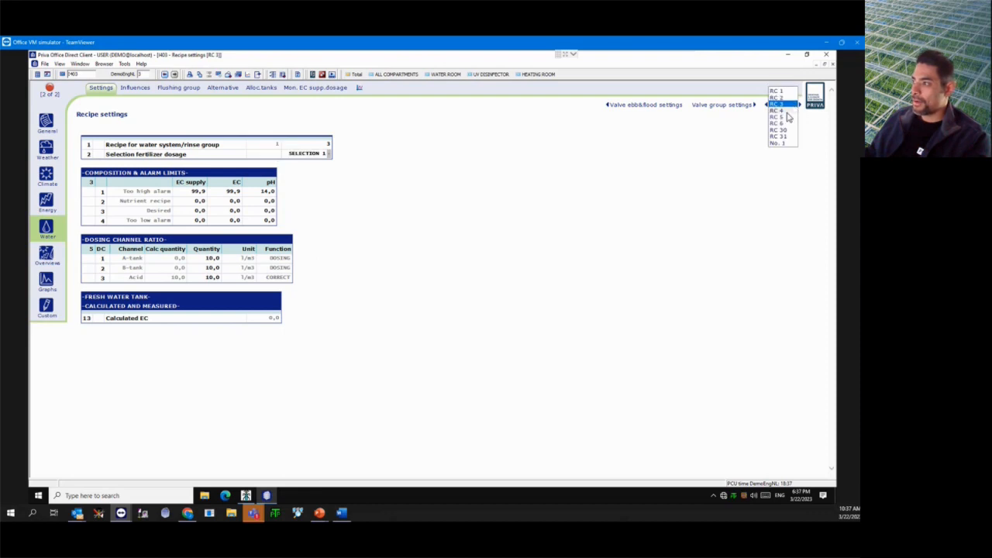
pyautogui.click(790, 111)
pyautogui.click(792, 105)
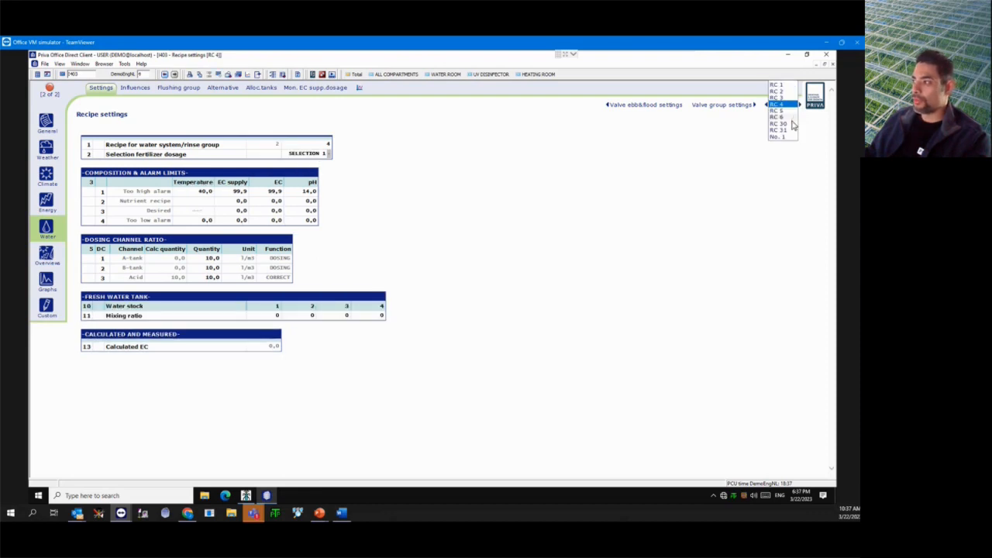
pyautogui.click(792, 127)
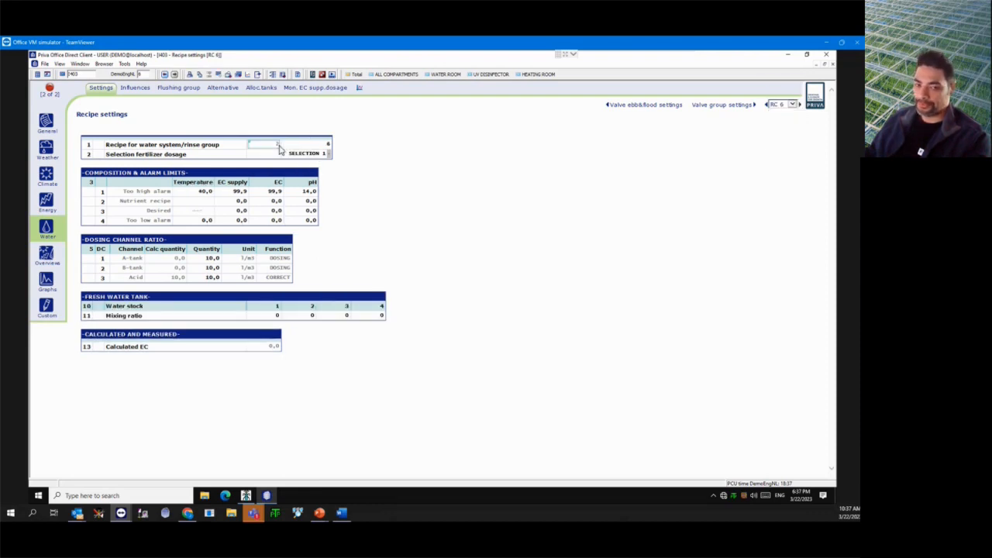
# - Compare the water system/rinse group assignment and fertilizer dosage selection of recipes RC 1, RC 2 and RC 3
pyautogui.click(792, 107)
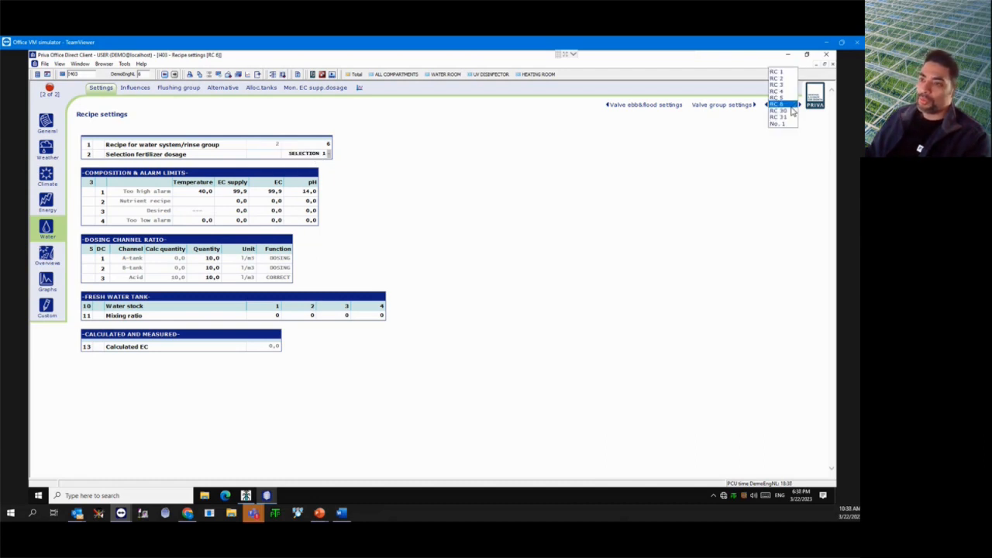
pyautogui.click(666, 223)
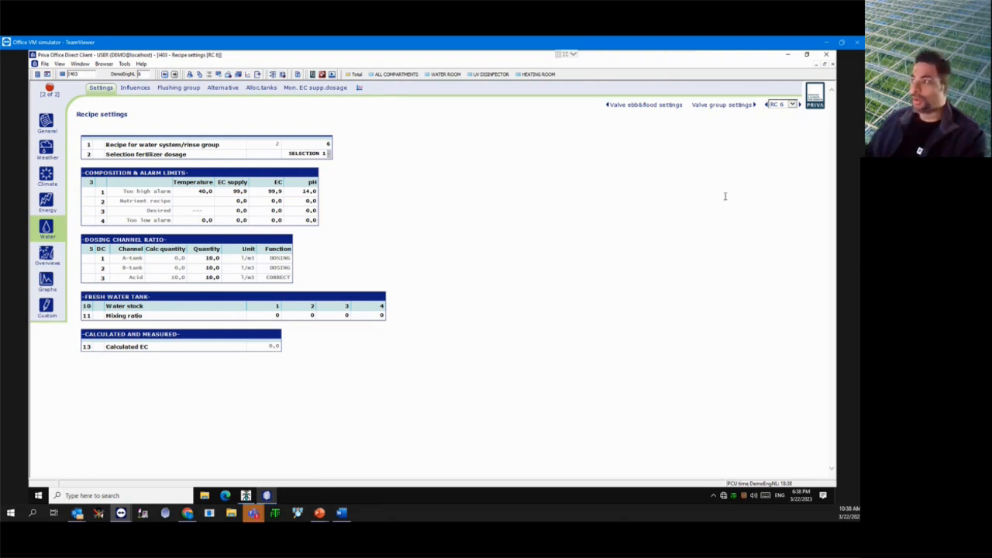
pyautogui.click(792, 104)
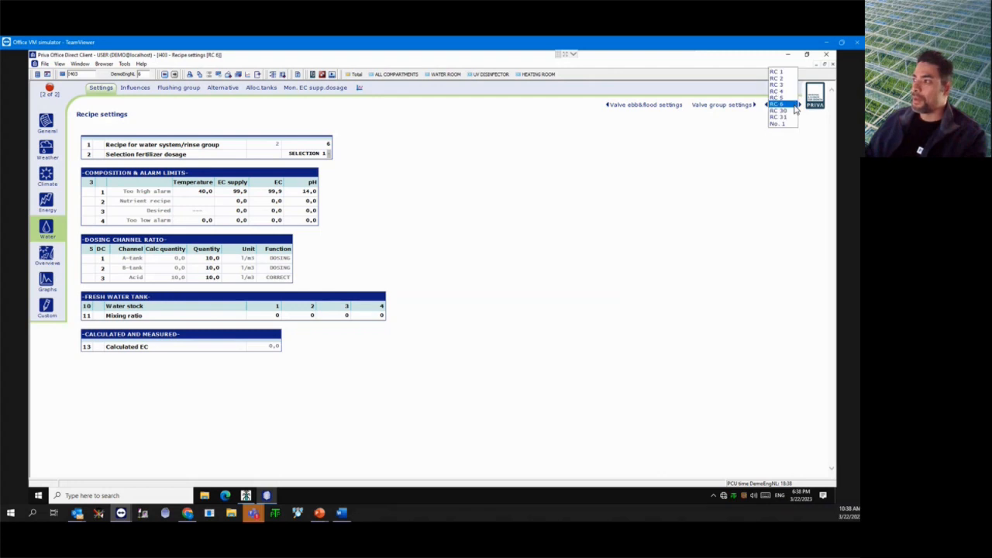
pyautogui.click(781, 72)
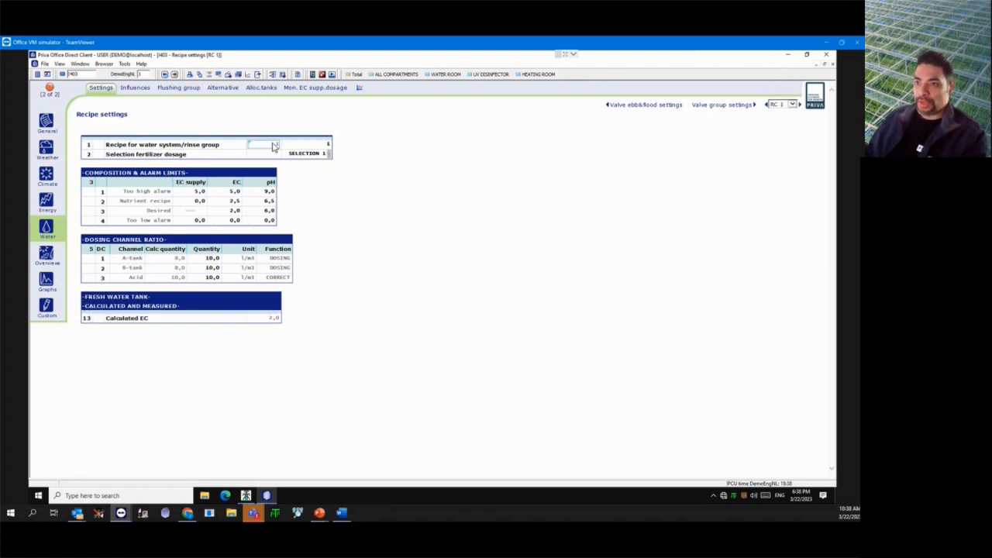
pyautogui.click(326, 146)
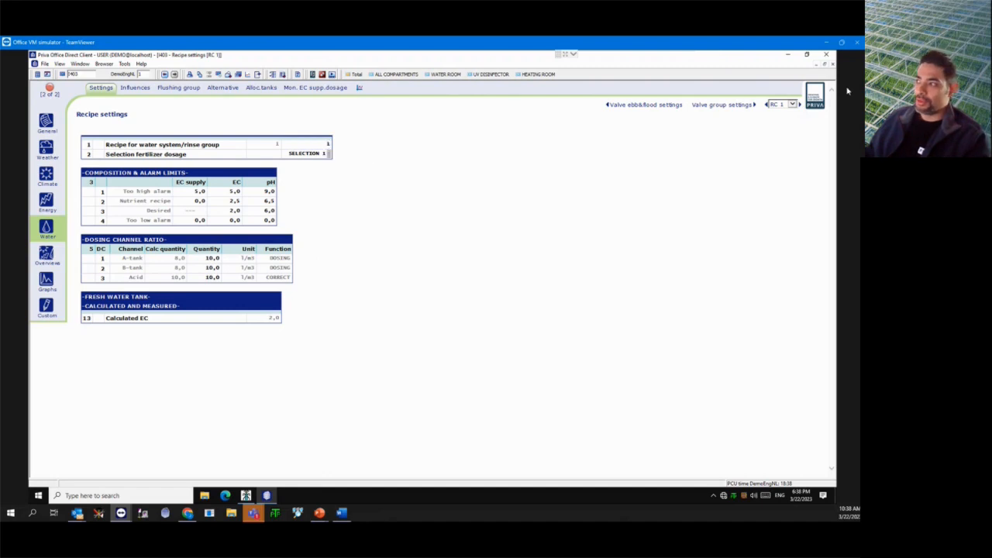
pyautogui.click(800, 105)
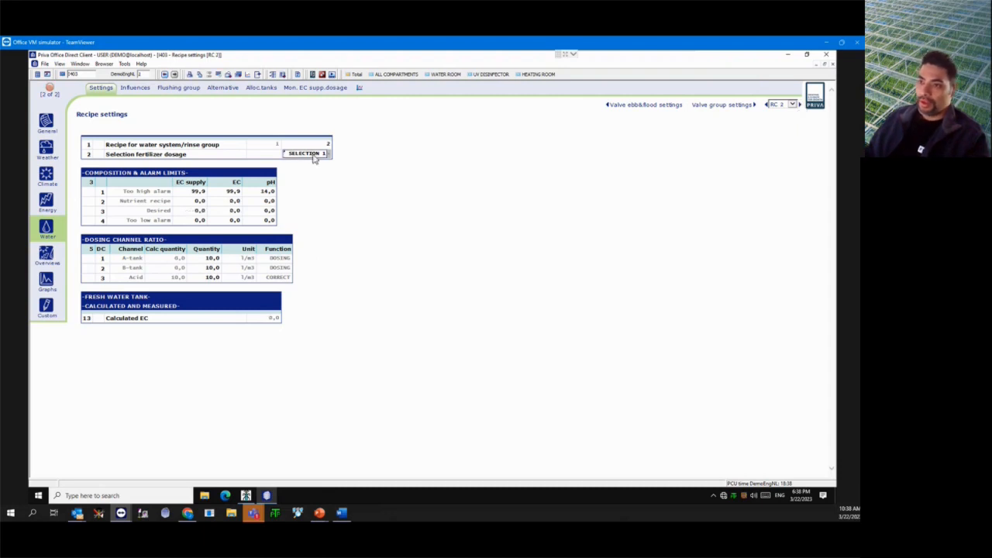
pyautogui.click(799, 105)
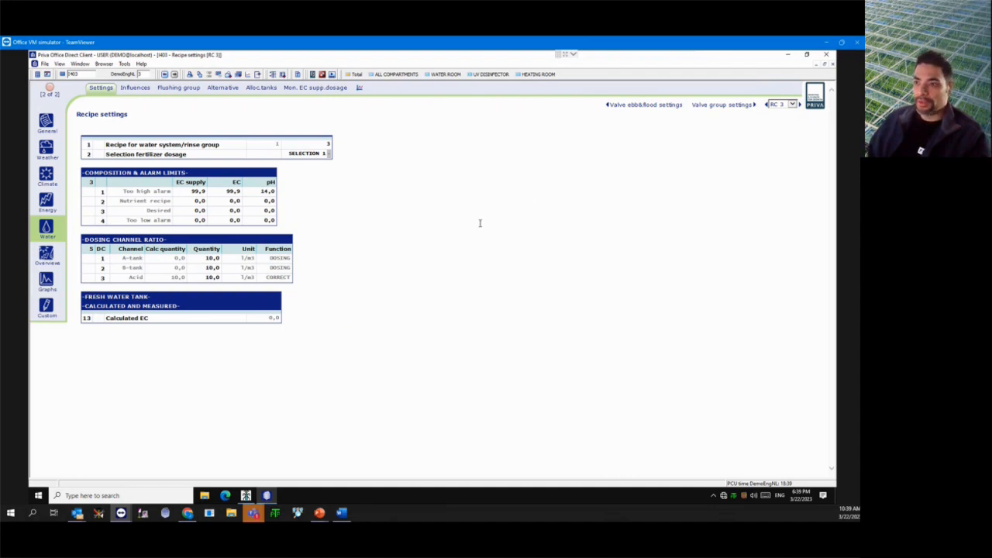
# - Open the Rinse valve settings page I415 and view the settings of rinse valves RV 1 and RV 3
pyautogui.write('I415')
pyautogui.press('Return')
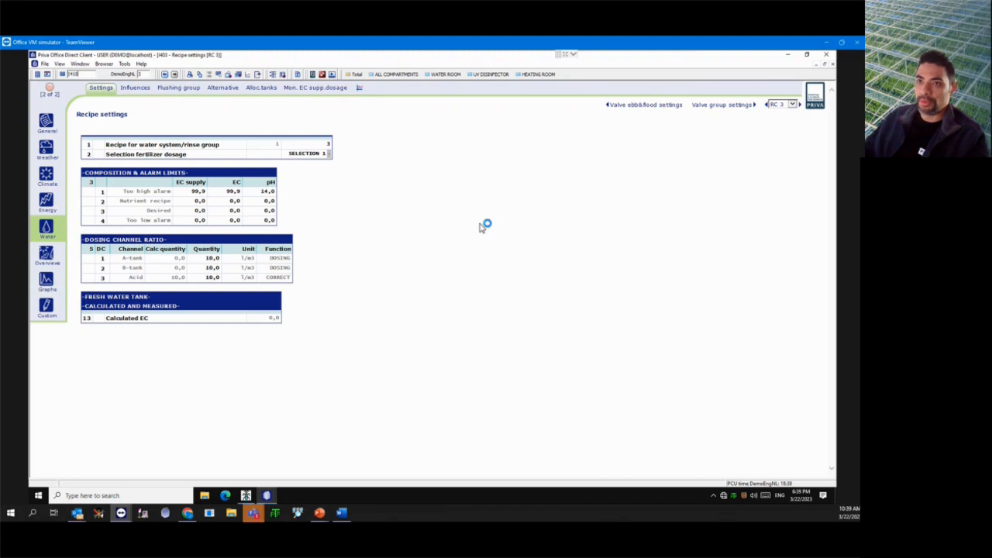
pyautogui.click(783, 106)
pyautogui.click(781, 98)
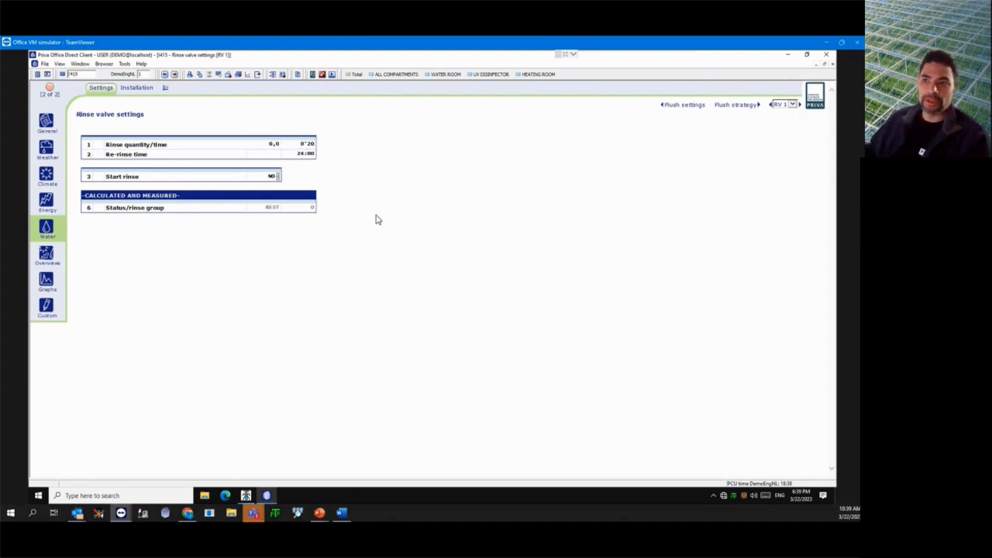
pyautogui.click(172, 72)
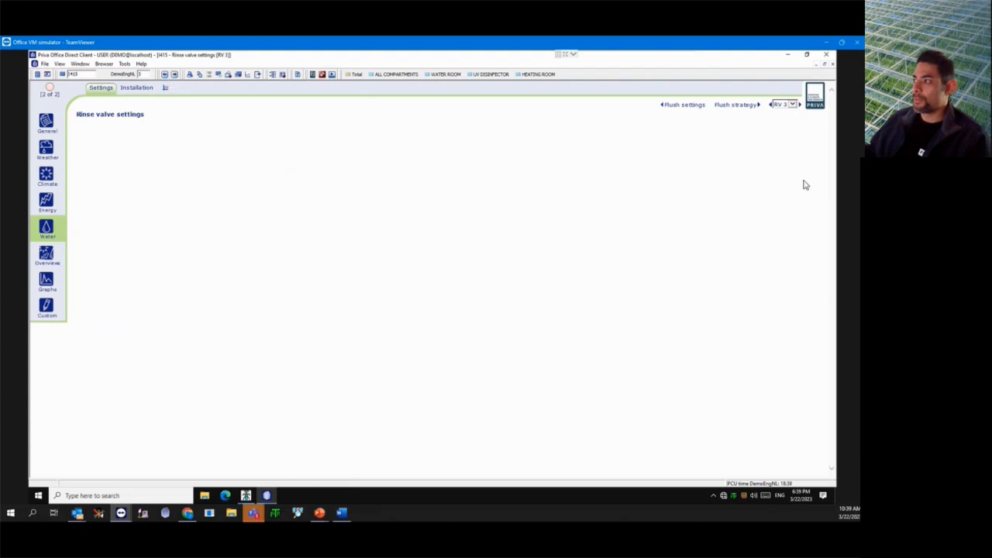
# - Return to the Recipe settings page I403 and display recipe RC 1
pyautogui.write('I403')
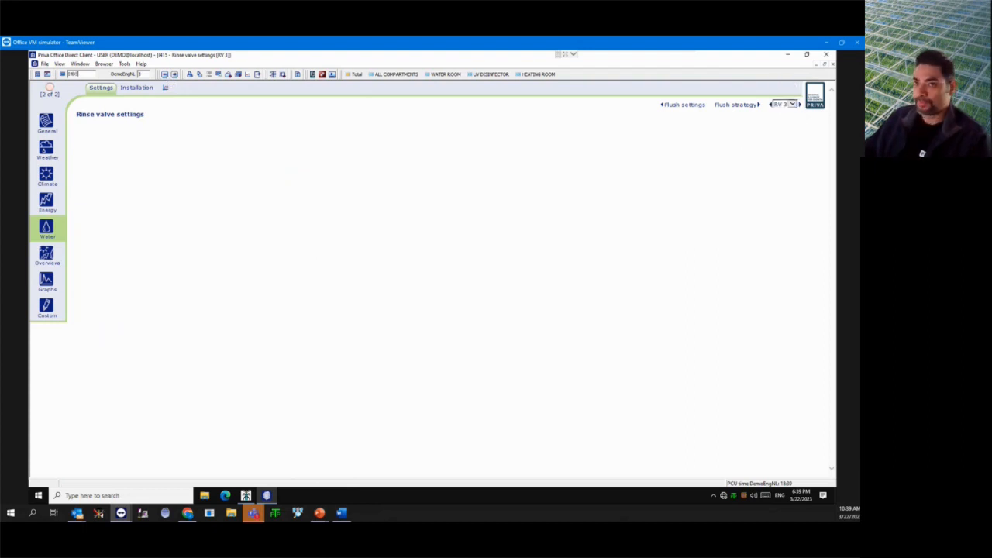
pyautogui.press('Return')
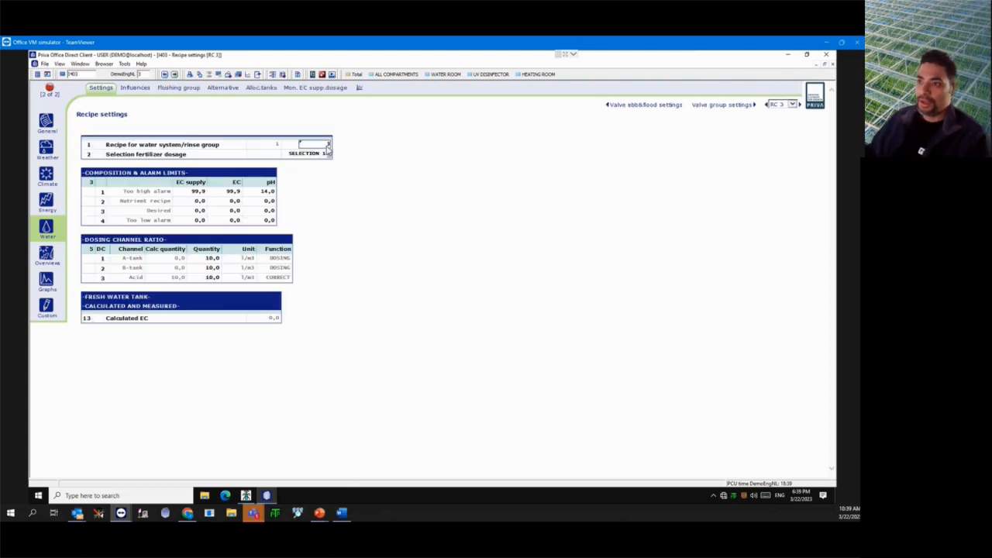
pyautogui.click(794, 103)
pyautogui.click(790, 91)
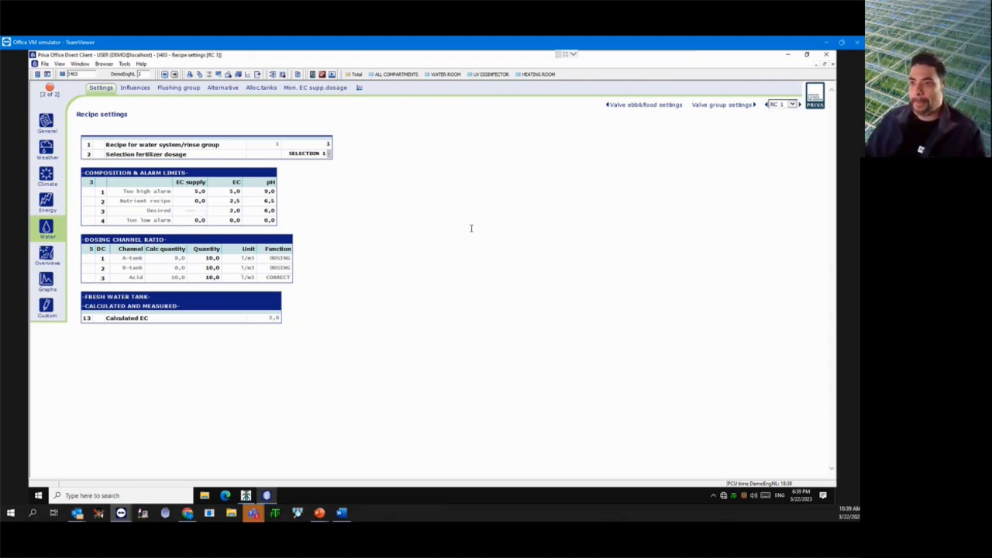
# - Switch the fertilizer dosage selection of recipe RC 1 to SELECTION 2 and set it back to SELECTION 1
pyautogui.click(314, 158)
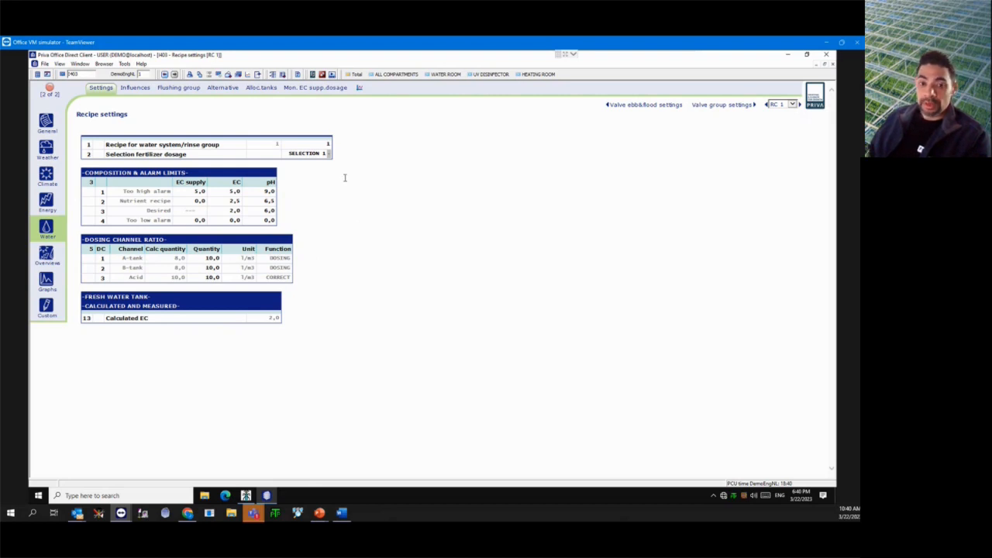
pyautogui.click(328, 154)
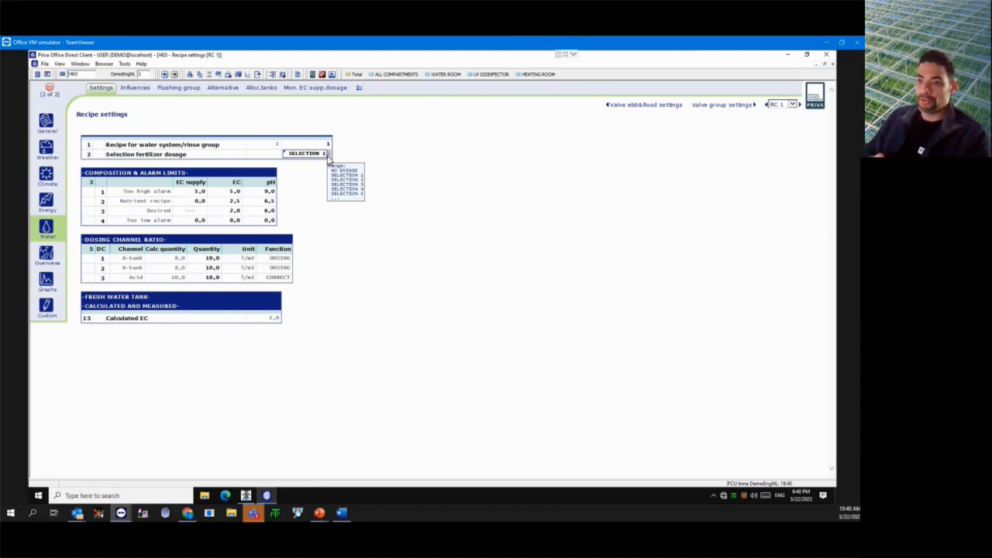
pyautogui.click(328, 154)
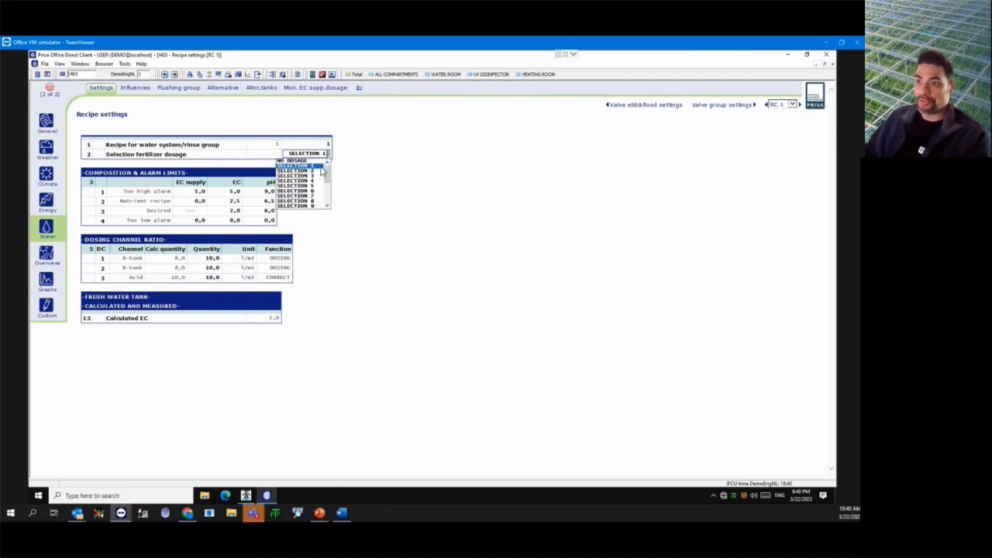
pyautogui.click(306, 169)
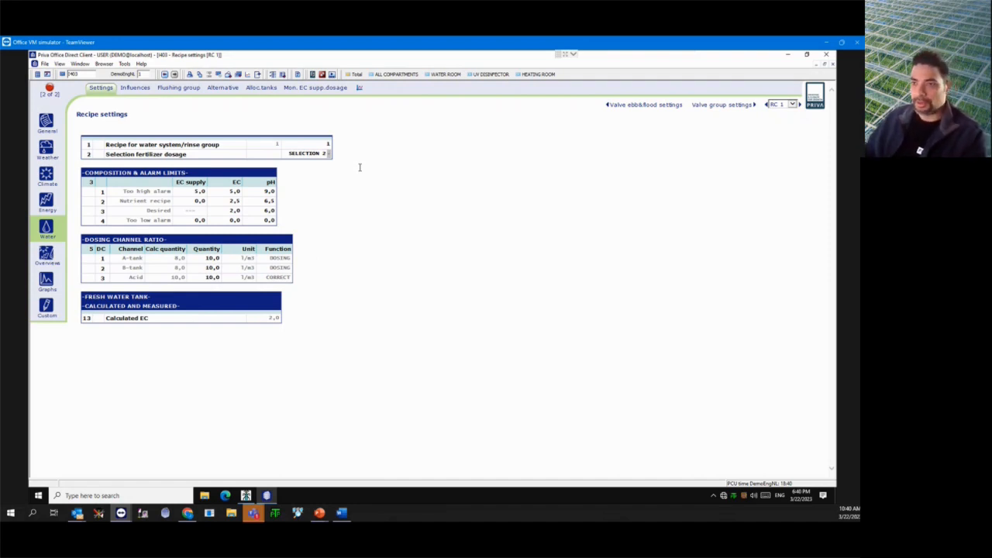
pyautogui.click(325, 155)
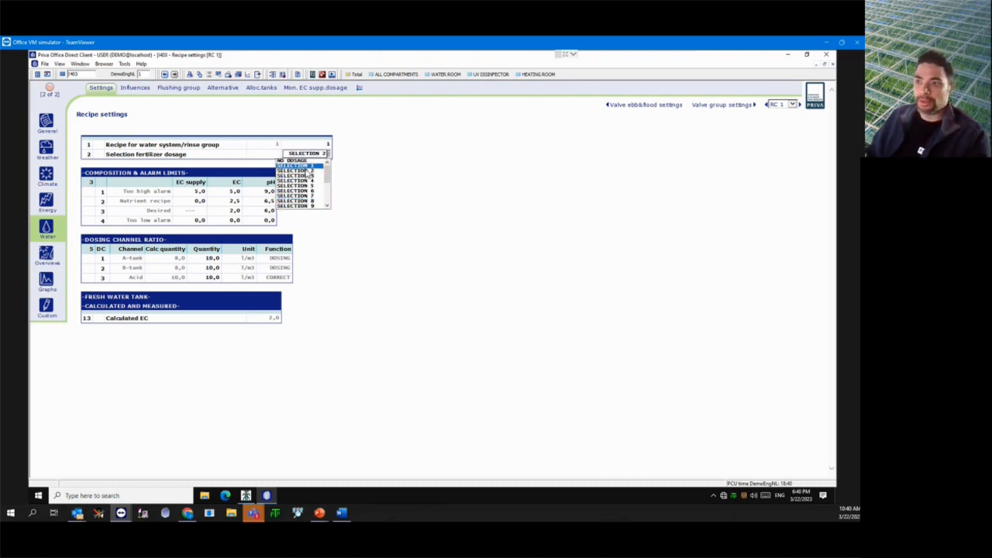
pyautogui.click(305, 166)
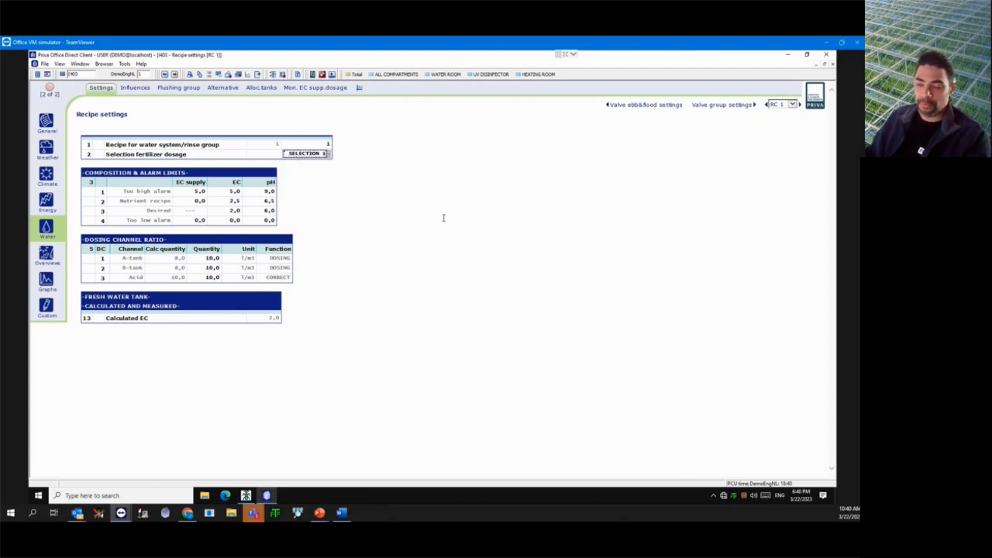
# - Set the fertilizer dosage selection of recipe RC 1 to NO DOSAGE, review the dosage options, and restore SELECTION 1
pyautogui.click(328, 154)
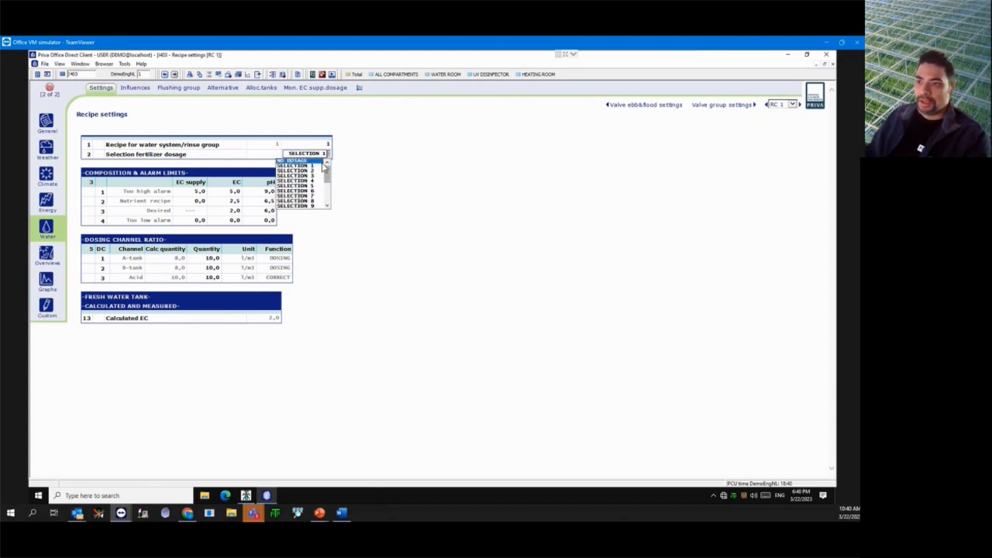
pyautogui.click(314, 161)
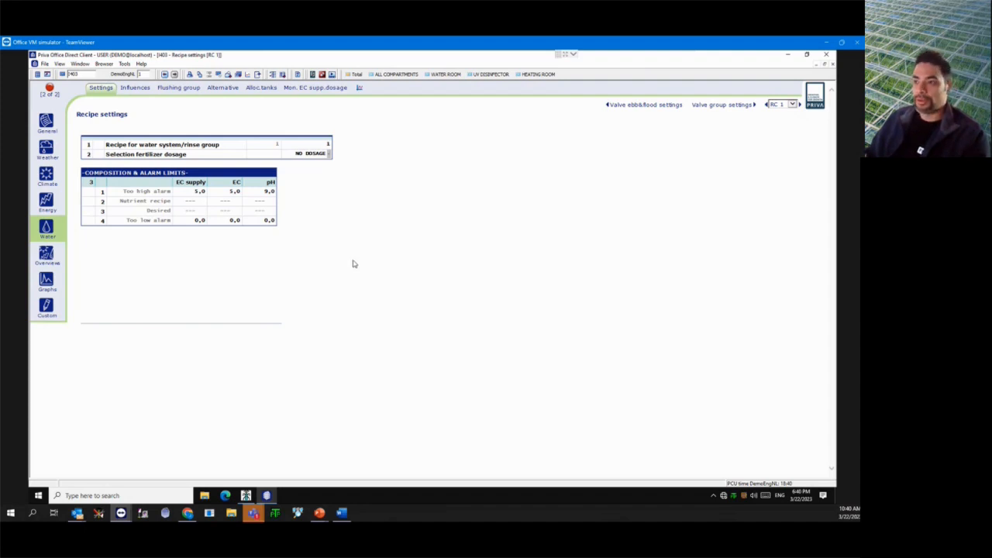
pyautogui.click(327, 156)
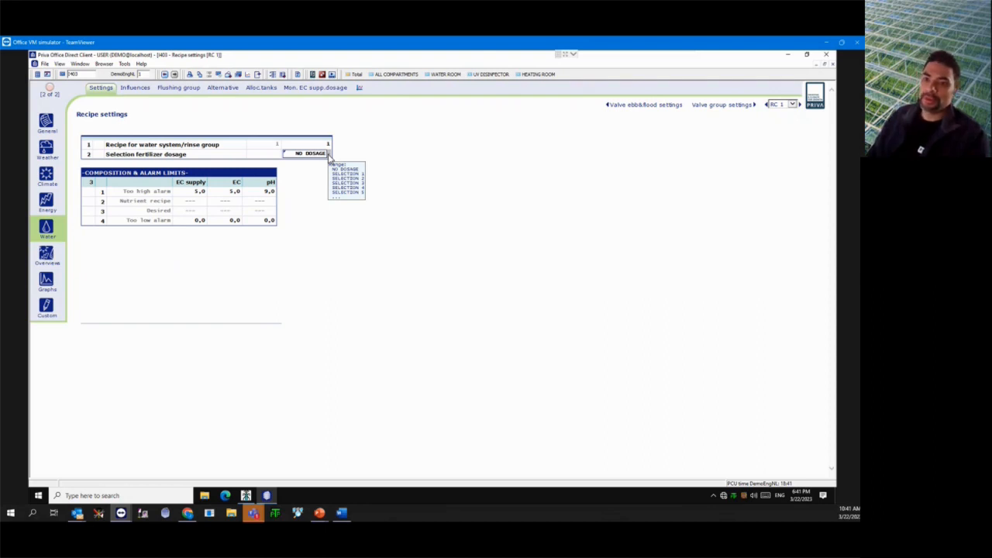
pyautogui.click(328, 157)
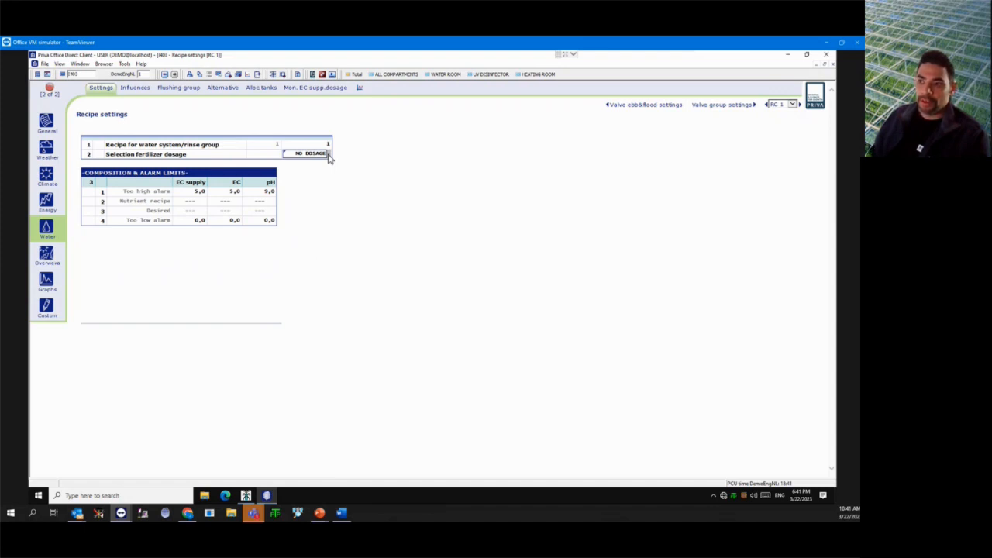
pyautogui.click(328, 156)
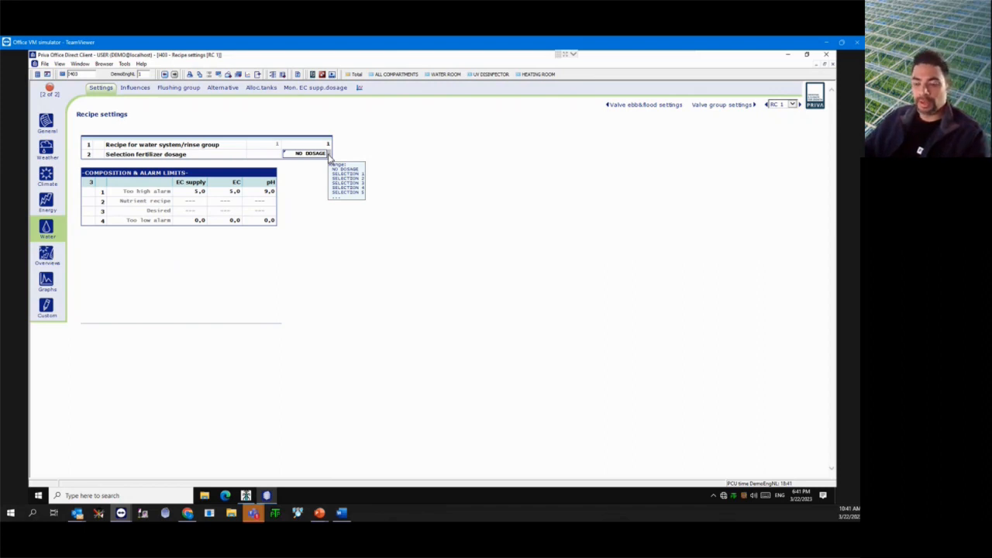
pyautogui.click(329, 157)
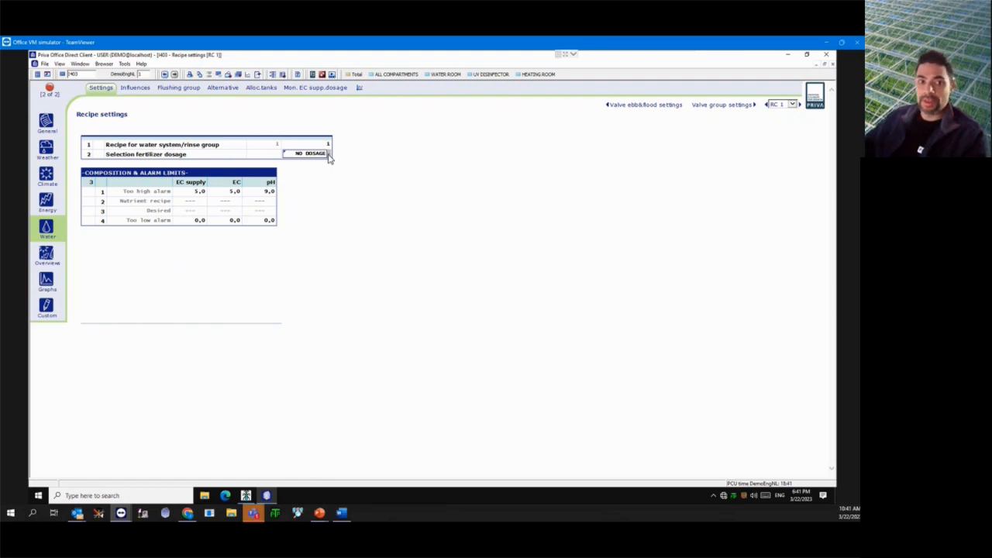
pyautogui.click(328, 156)
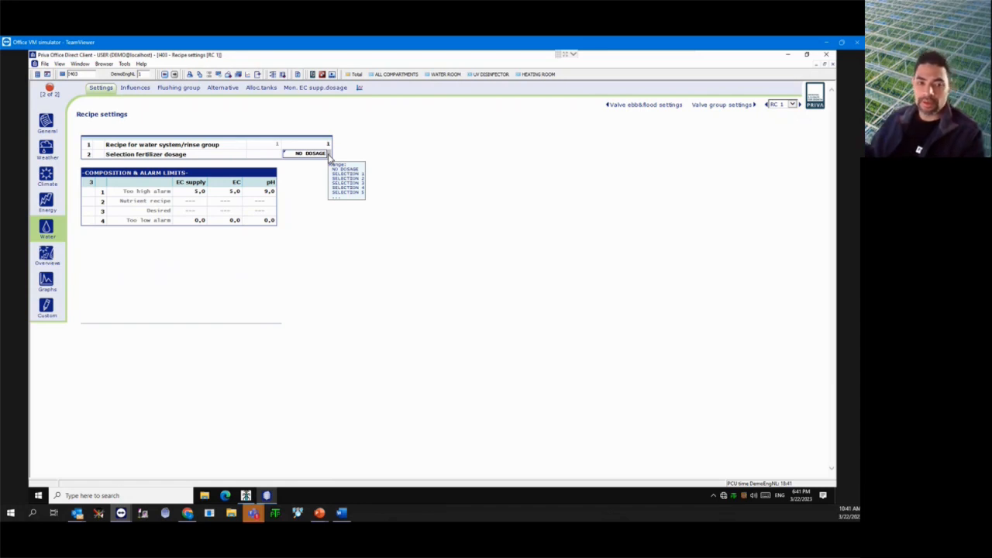
pyautogui.click(329, 157)
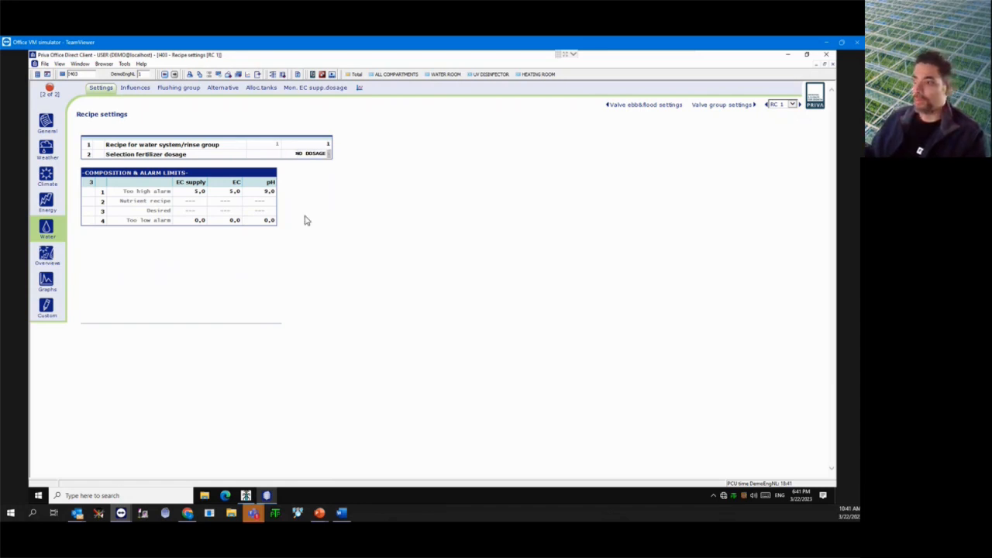
pyautogui.click(329, 154)
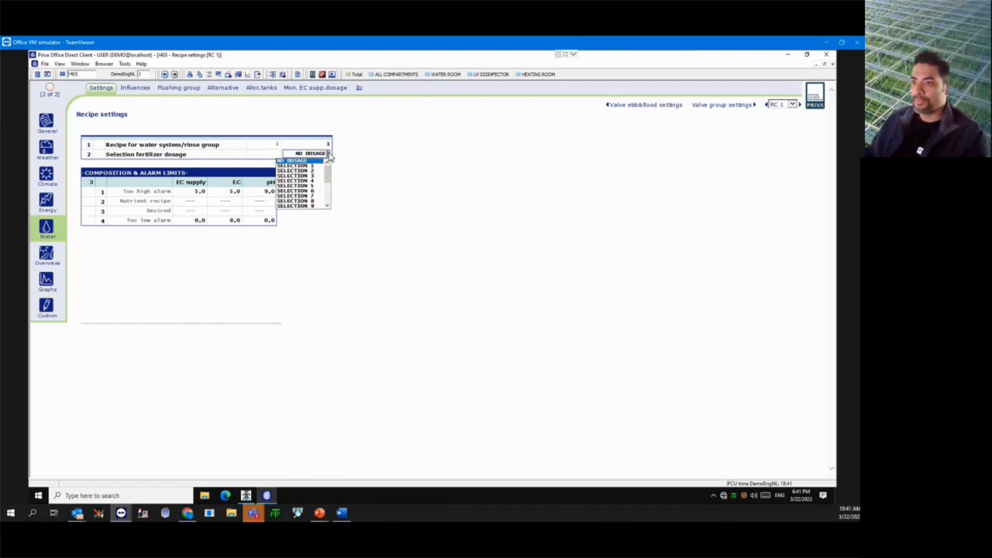
pyautogui.click(316, 166)
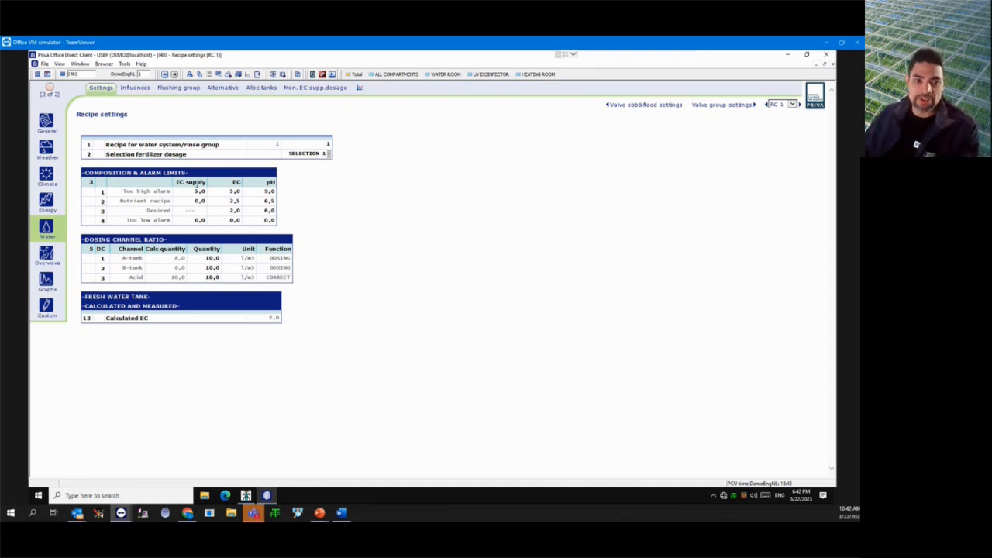
# - Set Supply EC control to ON in the Recipe influences of recipe RC 1
pyautogui.click(135, 88)
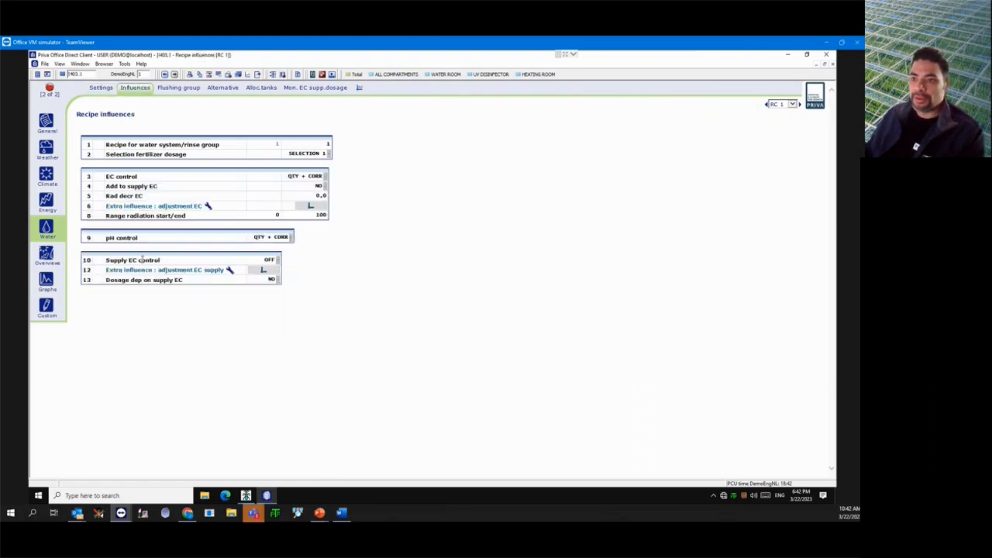
pyautogui.click(266, 262)
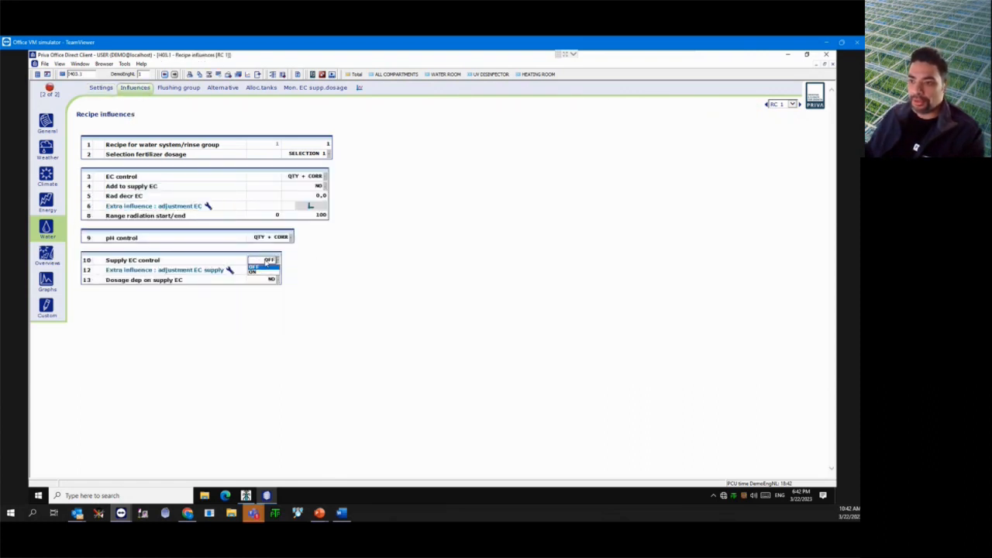
pyautogui.click(267, 276)
# - Set the desired EC supply of recipe RC 1 to 1.0 in its settings and check the EC supply alarm limits
pyautogui.click(102, 88)
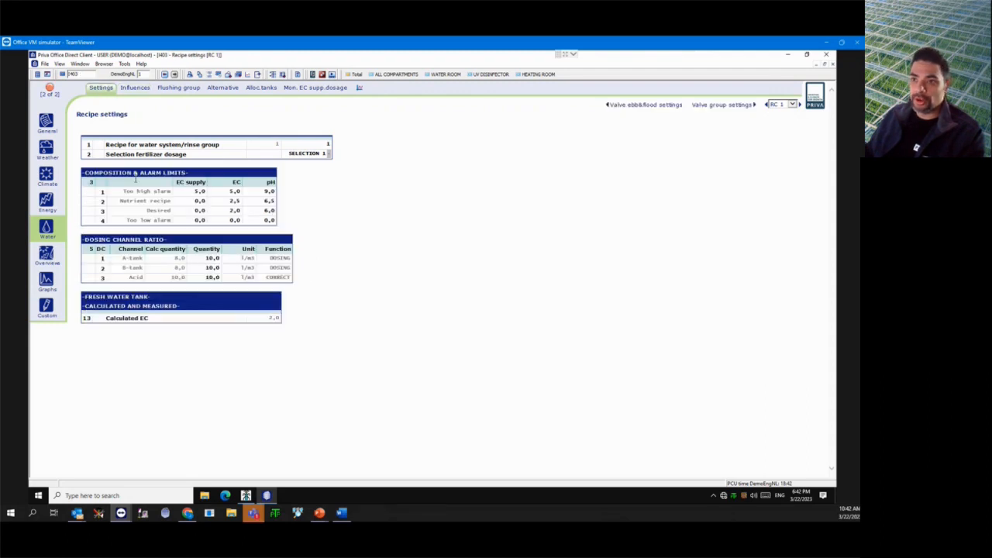
pyautogui.click(199, 210)
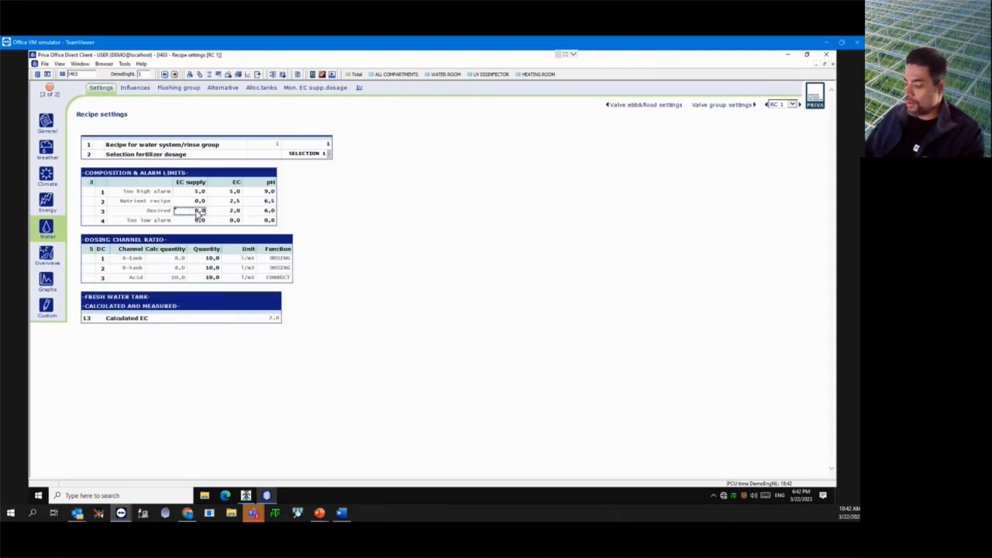
pyautogui.write('1')
pyautogui.press('Return')
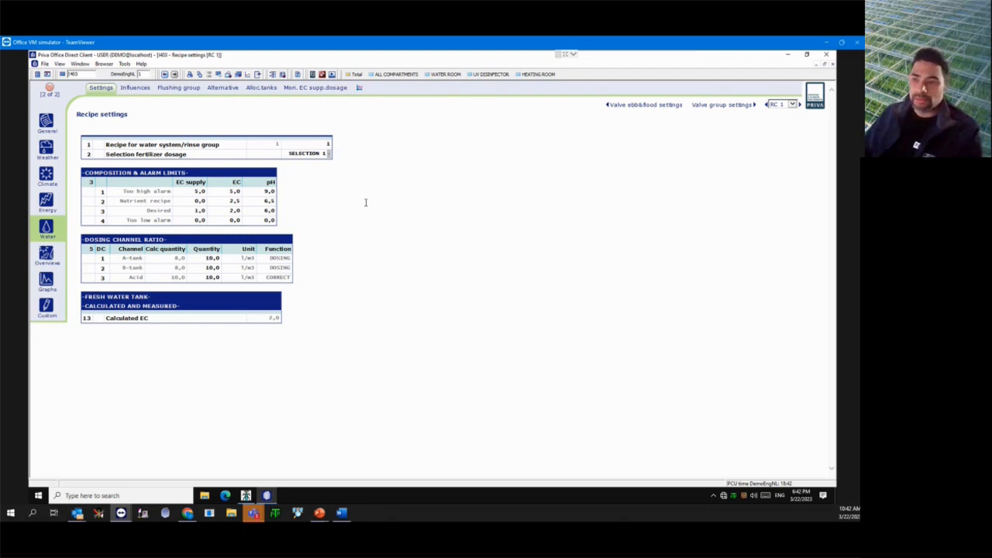
pyautogui.click(193, 223)
pyautogui.click(189, 191)
pyautogui.click(194, 210)
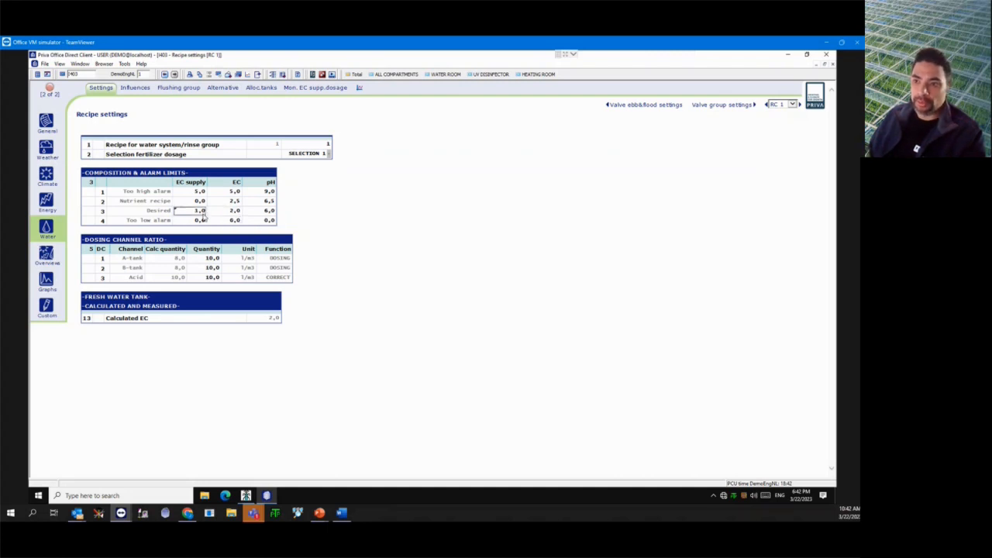
# - Compare the desired EC with the desired EC supply of recipe RC 1 and re-enter 1.0 as the desired EC supply
pyautogui.click(232, 210)
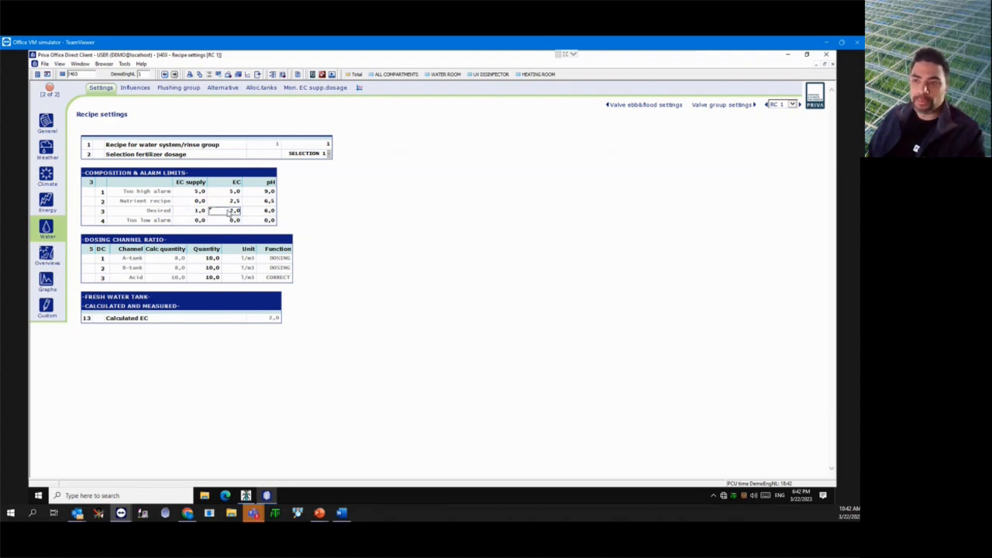
pyautogui.click(197, 211)
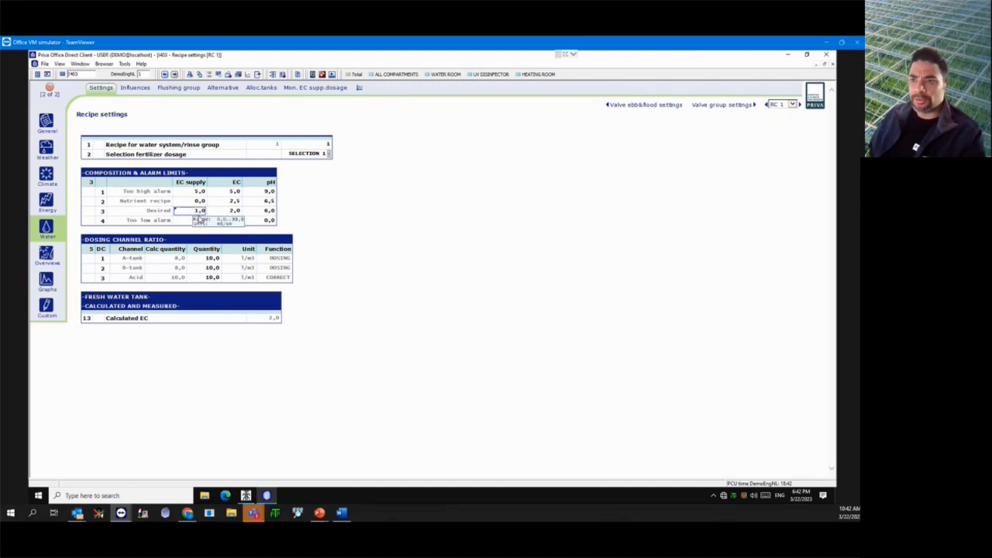
pyautogui.write('3')
pyautogui.press('Return')
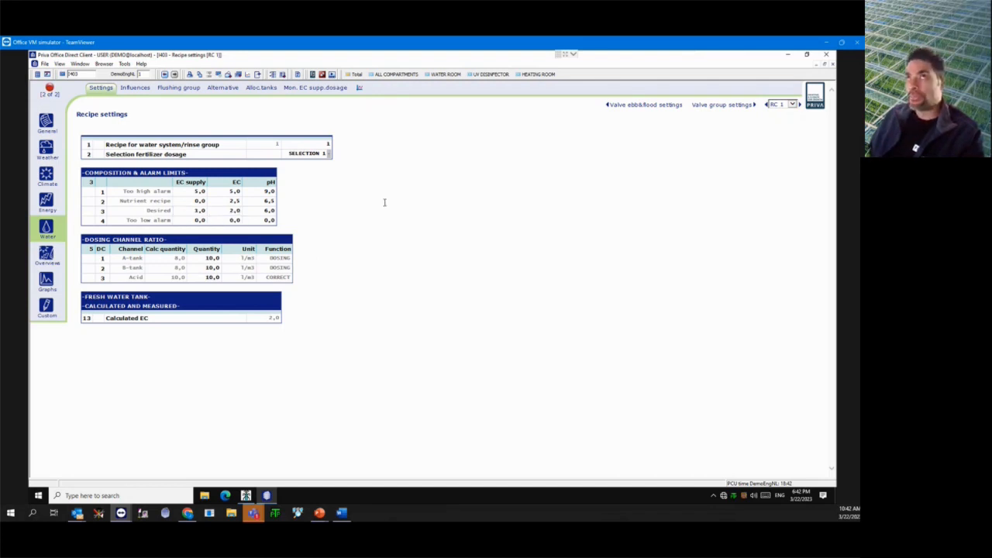
pyautogui.click(198, 212)
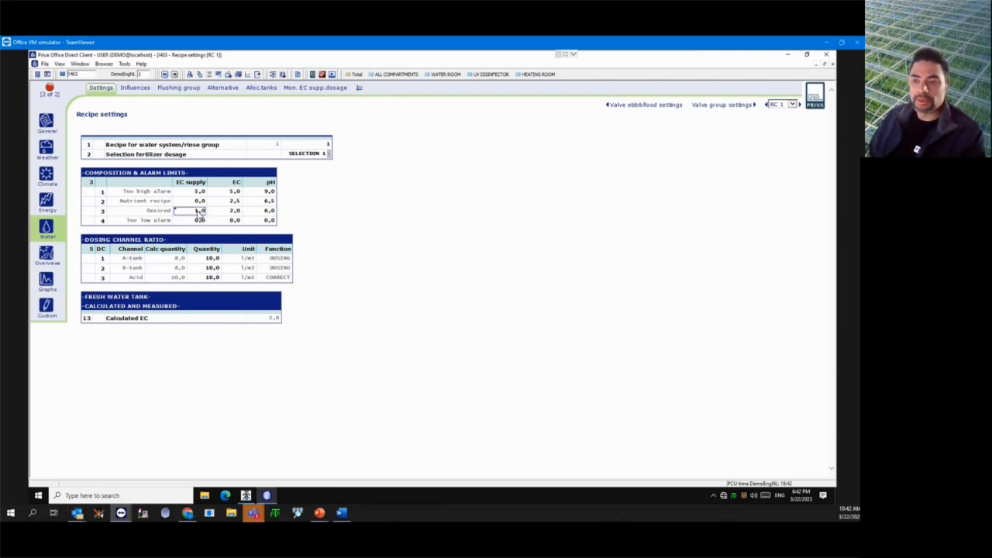
pyautogui.click(325, 213)
pyautogui.click(200, 202)
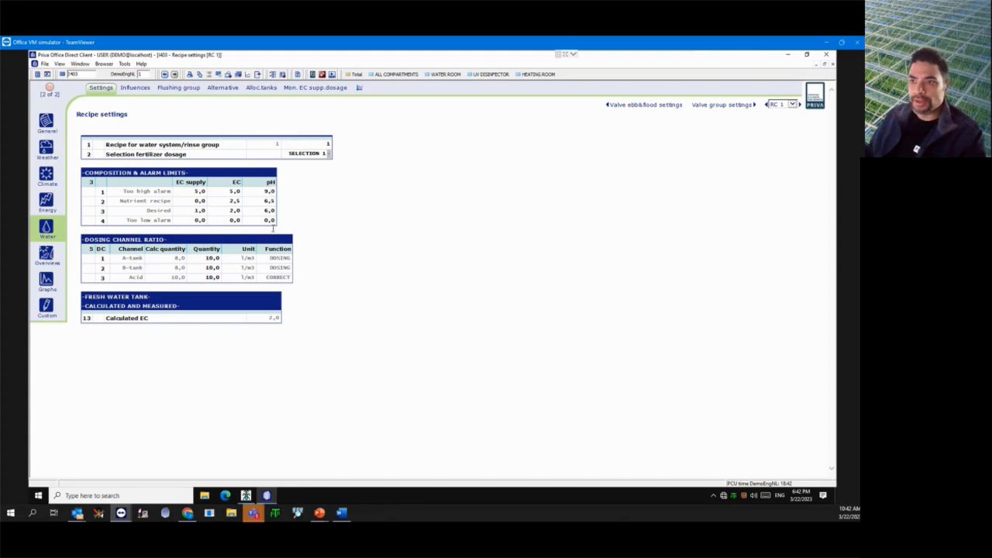
# - Turn off Supply EC control in the Recipe influences of RC 1 and return to the recipe settings
pyautogui.click(135, 88)
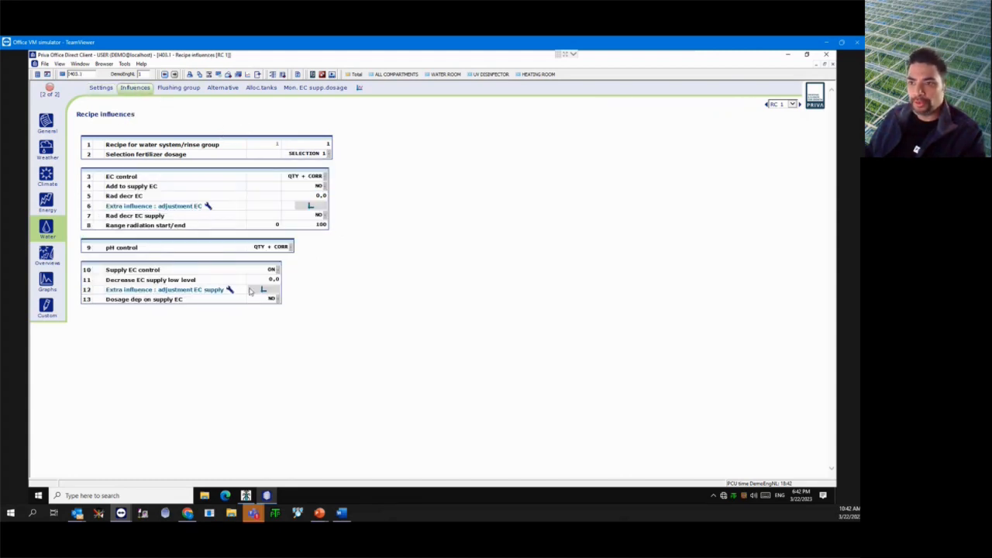
pyautogui.click(100, 88)
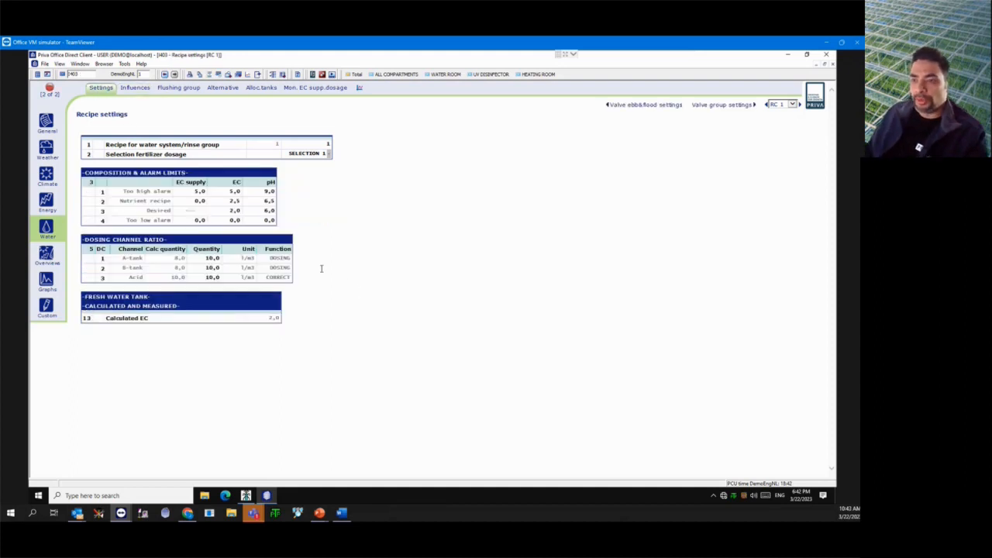
# - Open the Recipe settings help for the nutrient recipe EC and find the instructions for determining the EC value
pyautogui.click(238, 201)
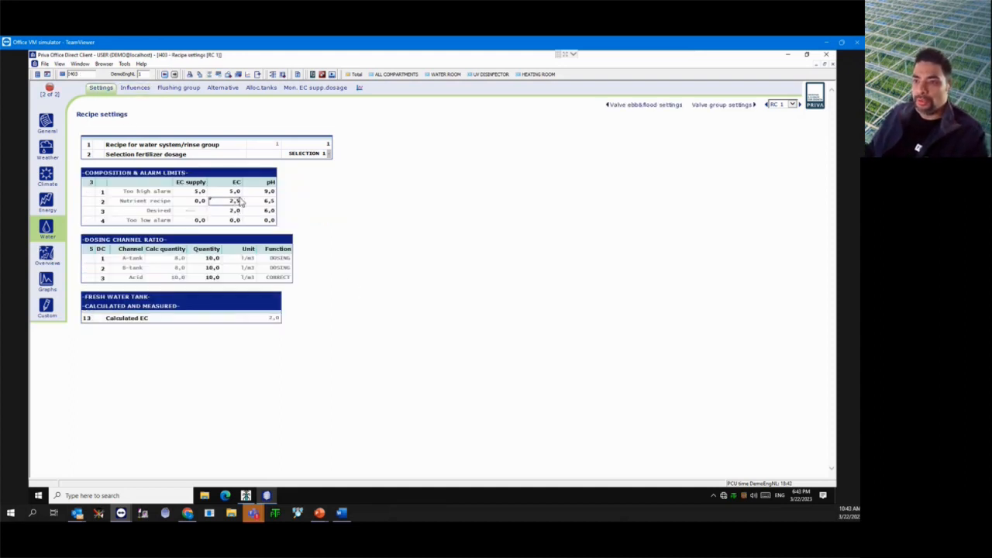
pyautogui.click(234, 202)
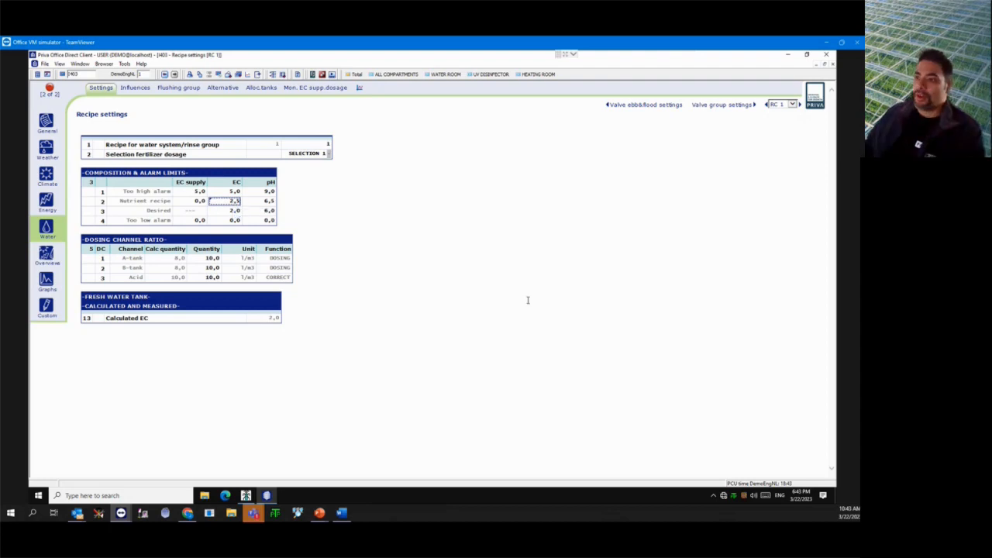
pyautogui.click(454, 294)
pyautogui.press('F1')
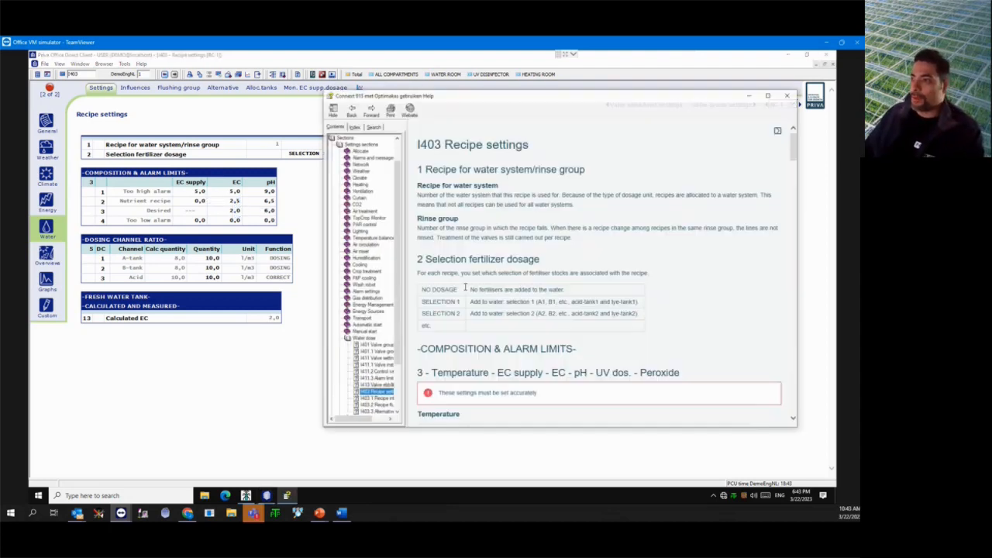
pyautogui.scroll(-3, 649, 266)
pyautogui.scroll(-10, 649, 266)
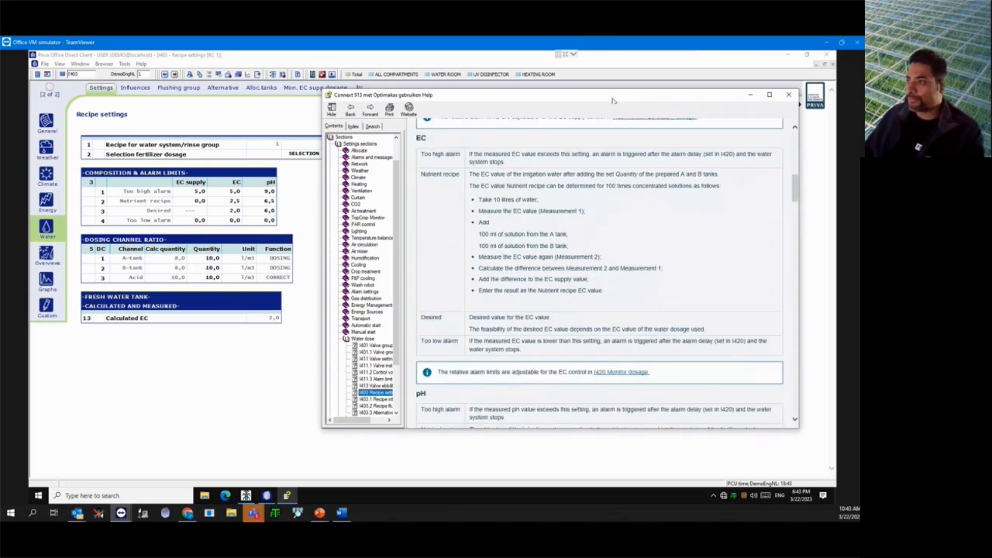
pyautogui.moveTo(614, 98); pyautogui.dragTo(606, 71)
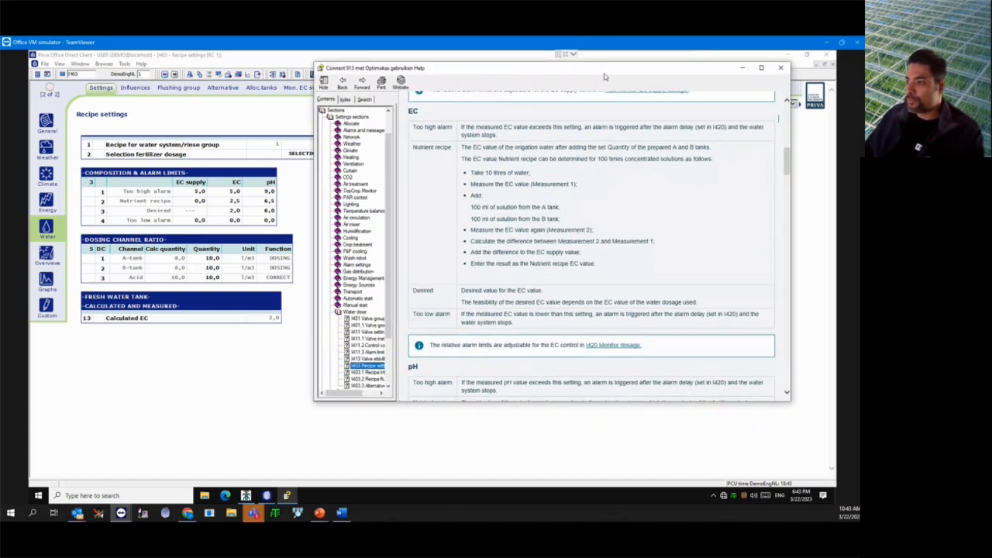
pyautogui.click(788, 395)
pyautogui.scroll(1, 785, 345)
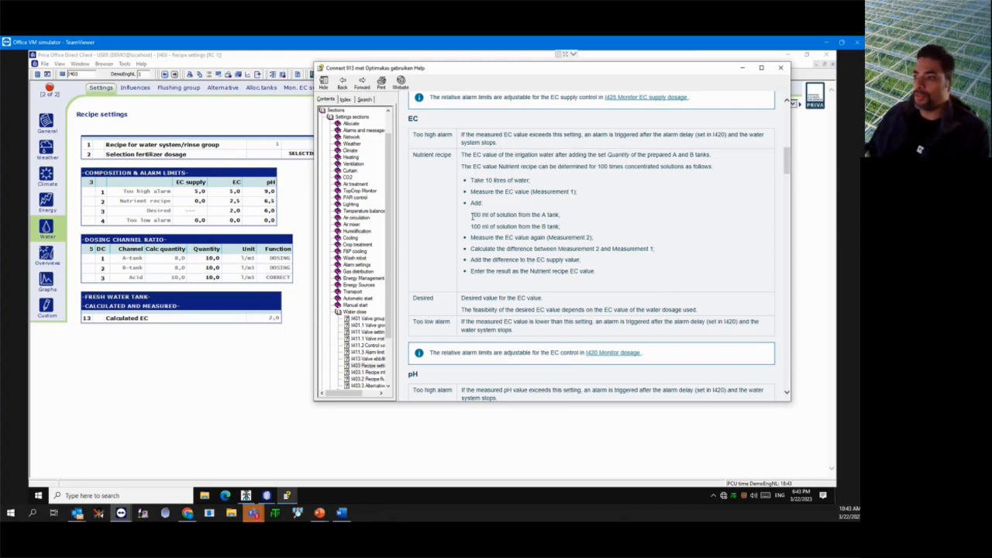
# - Highlight the A tank, B tank and water amounts in the nutrient recipe measuring instructions and review them
pyautogui.moveTo(472, 216); pyautogui.dragTo(559, 216)
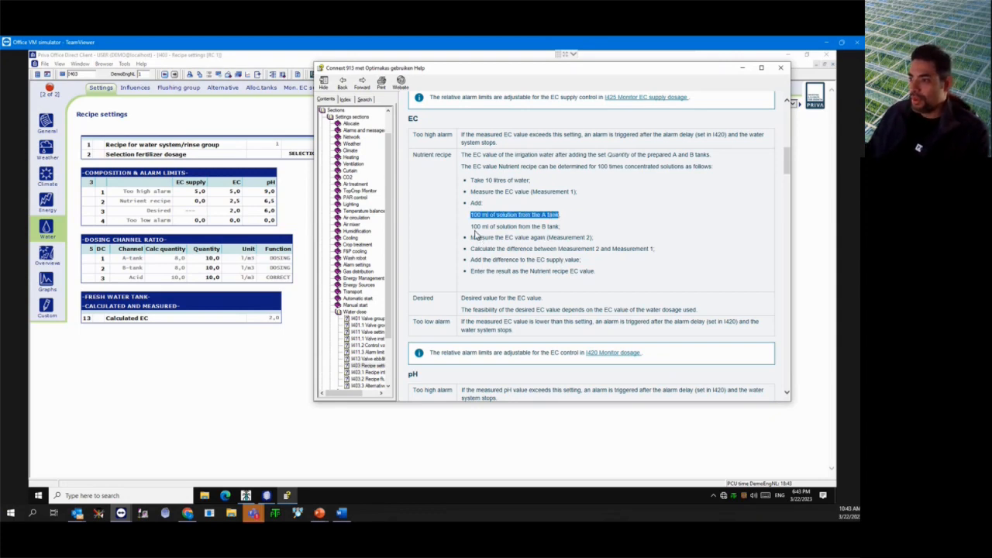
pyautogui.moveTo(471, 227); pyautogui.dragTo(561, 227)
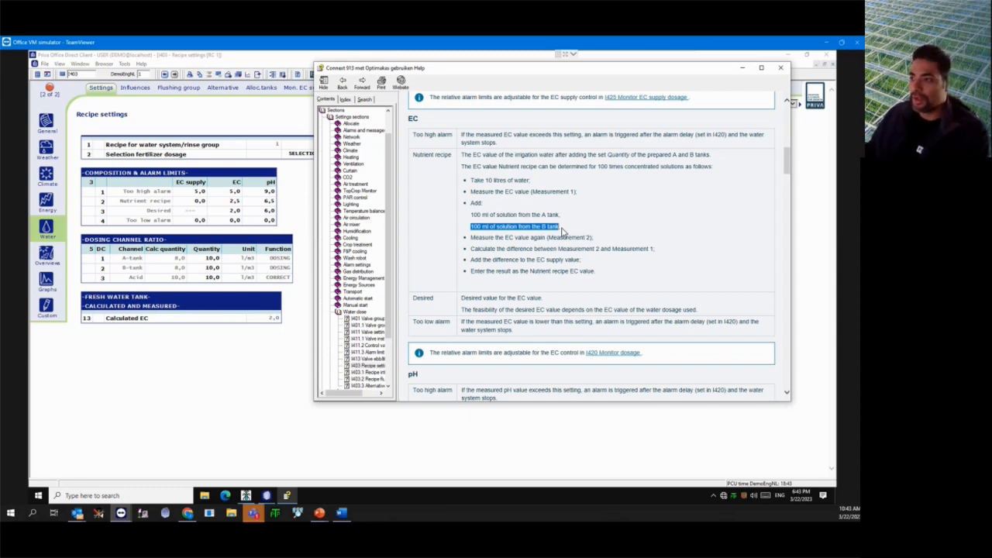
pyautogui.doubleClick(486, 180)
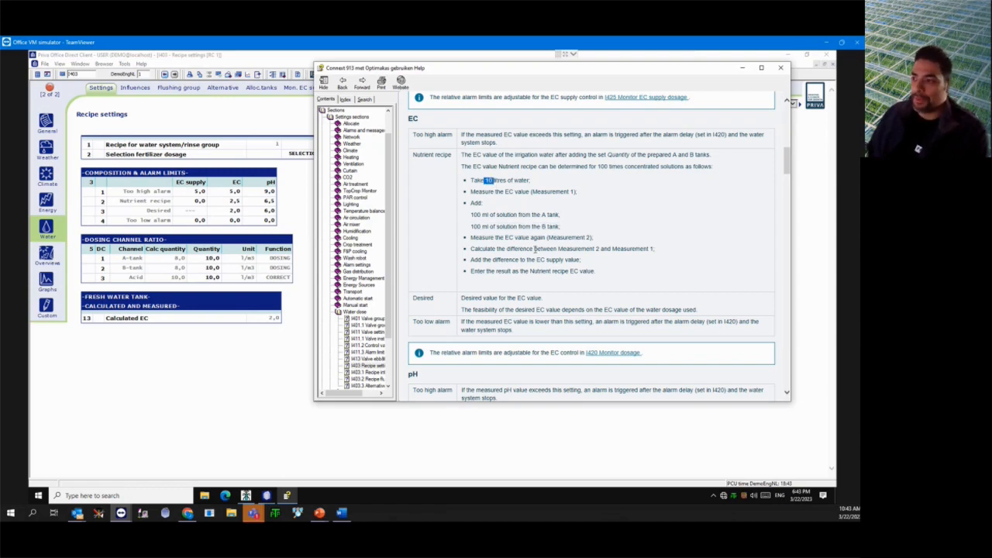
pyautogui.click(509, 226)
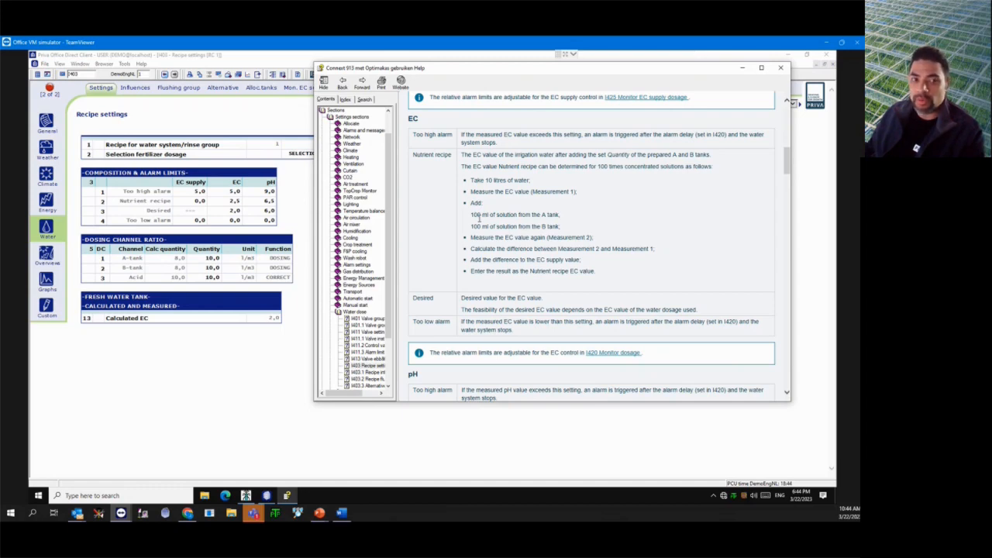
# - Set the dosing quantities of the A-tank and B-tank channels in recipe RC 1 to 20
pyautogui.click(215, 258)
pyautogui.write('20')
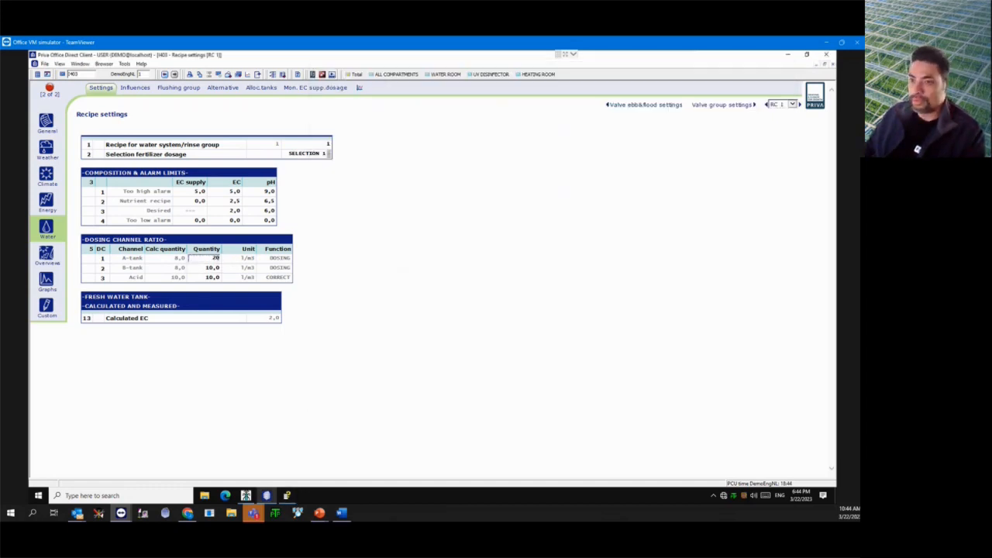
pyautogui.click(208, 269)
pyautogui.write('20')
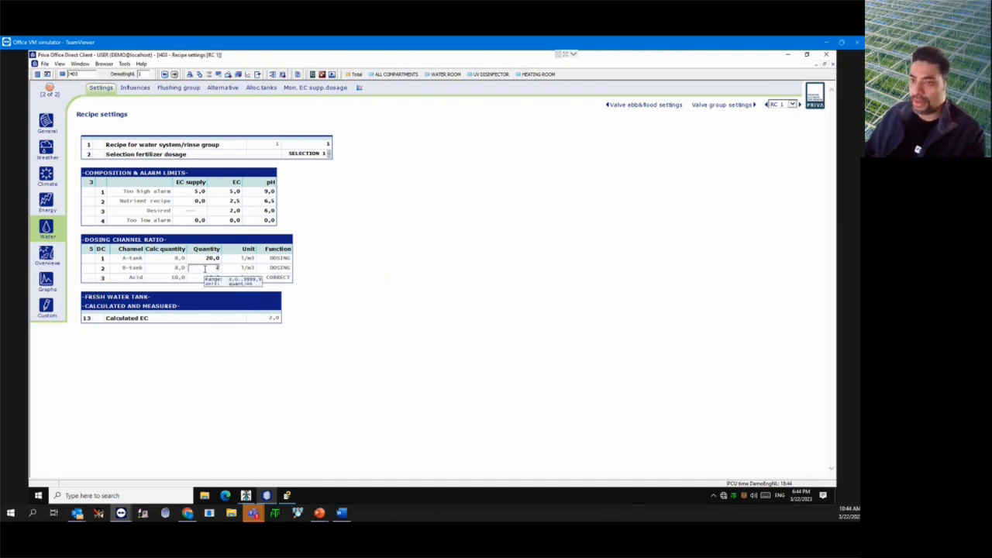
pyautogui.press('Return')
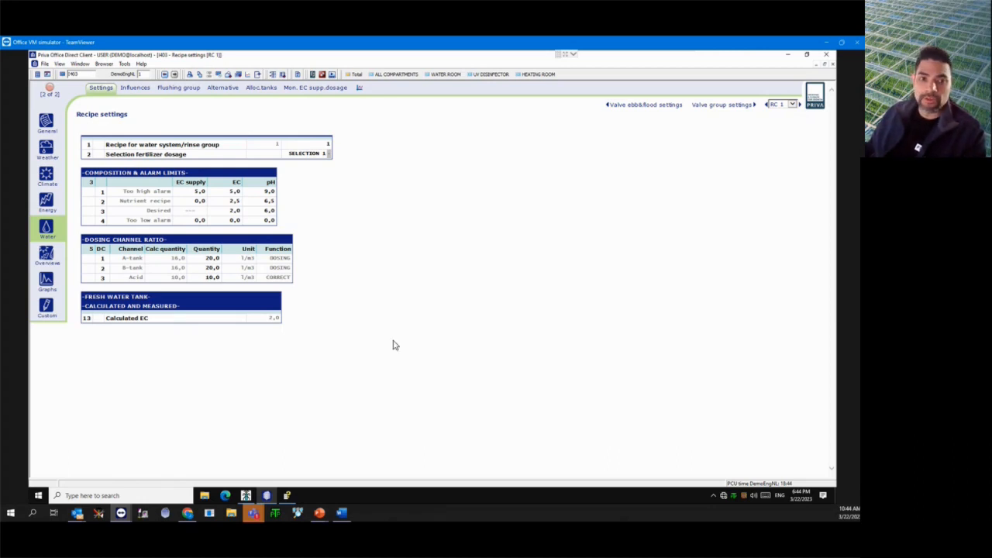
# - Set the dosing quantities of the A-tank and B-tank channels back to 10
pyautogui.click(210, 261)
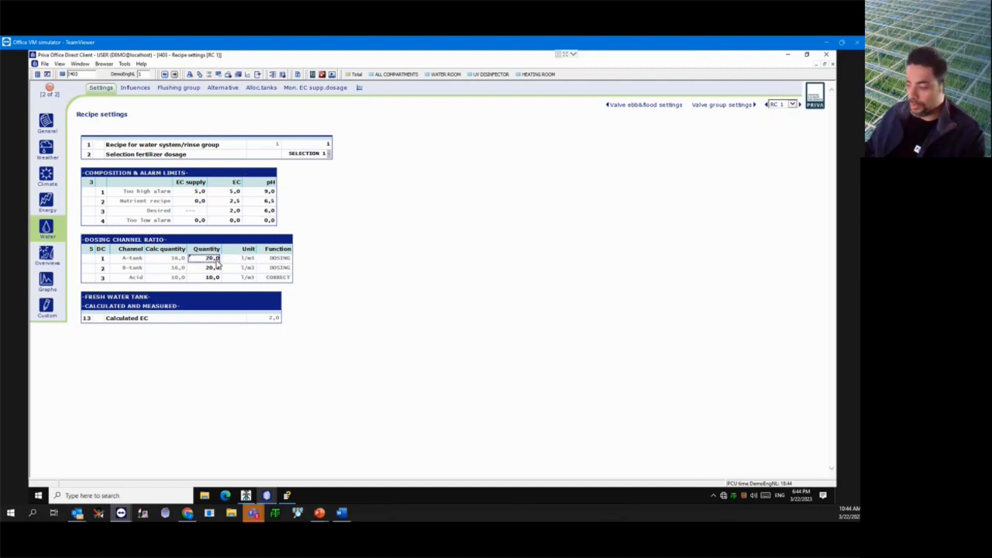
pyautogui.write('10')
pyautogui.click(204, 269)
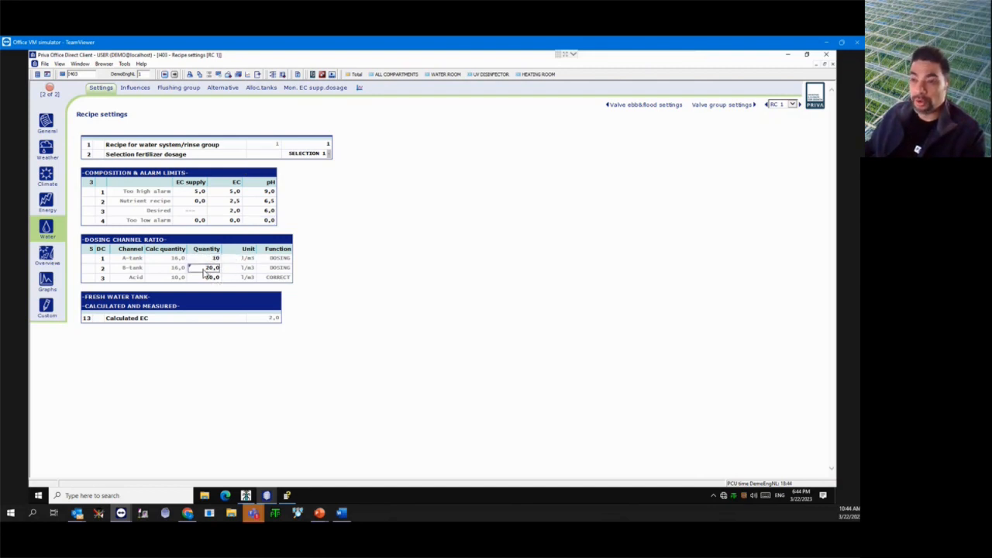
pyautogui.write('10')
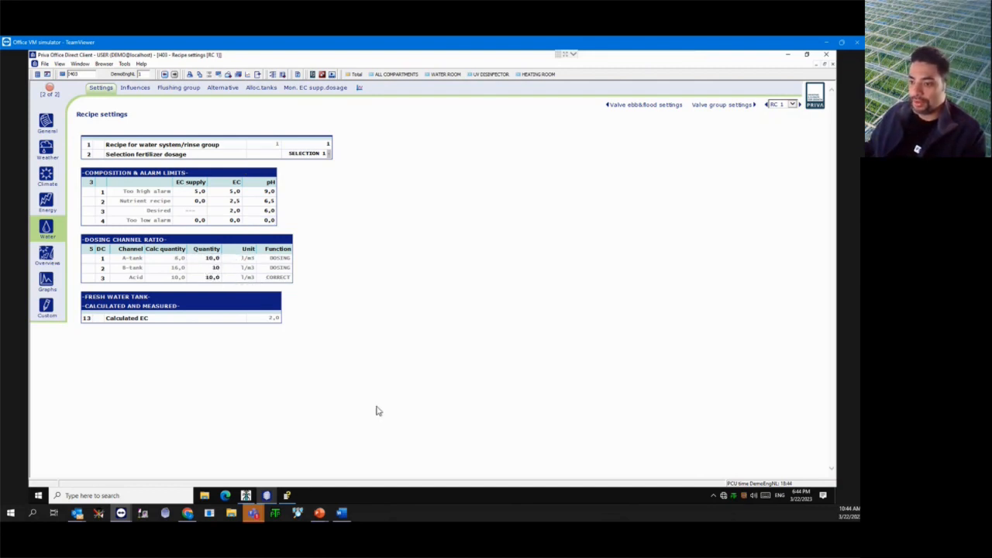
# - Reopen the help and compare its nutrient recipe instructions with the recipe's nutrient EC, desired EC and calculated dosing quantities
pyautogui.click(287, 495)
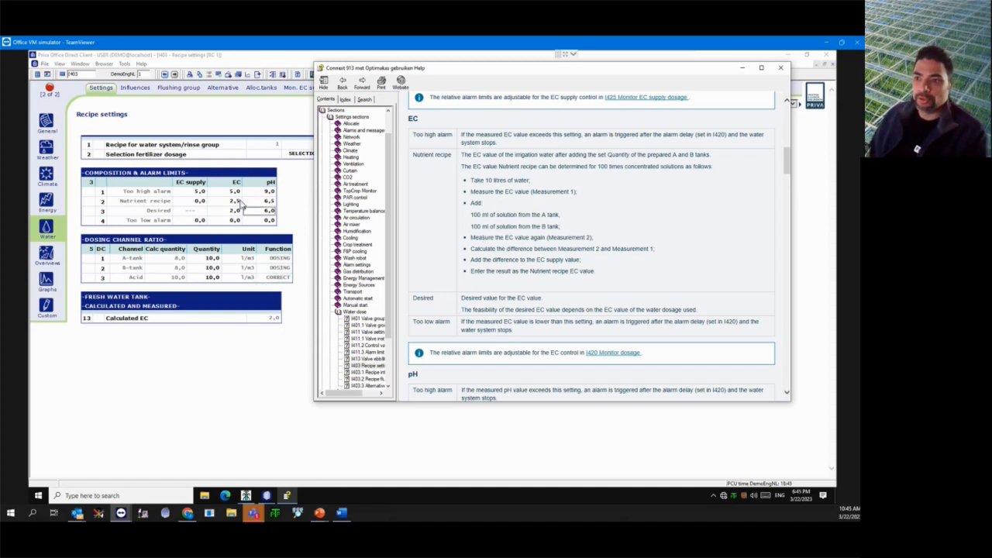
pyautogui.click(240, 203)
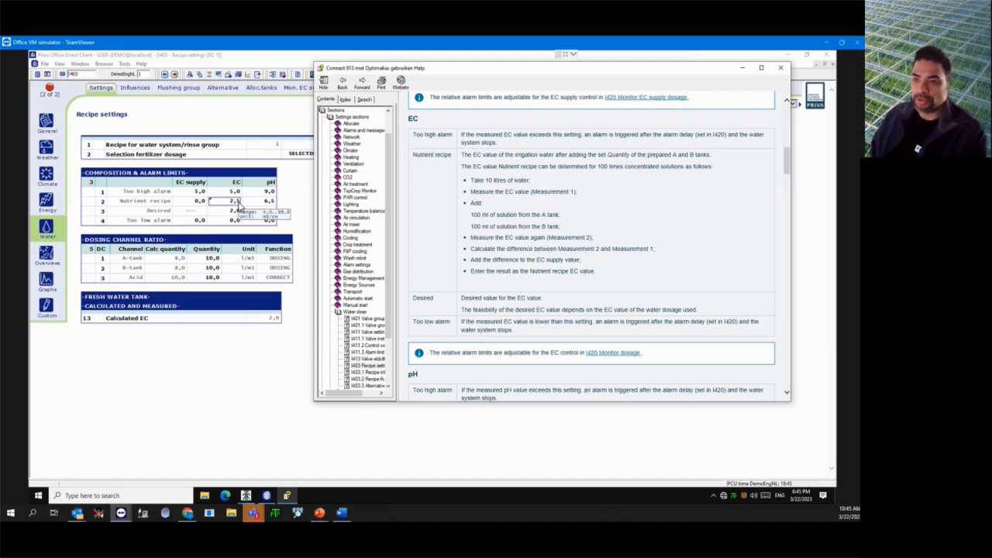
pyautogui.moveTo(569, 272); pyautogui.dragTo(535, 255)
pyautogui.click(609, 306)
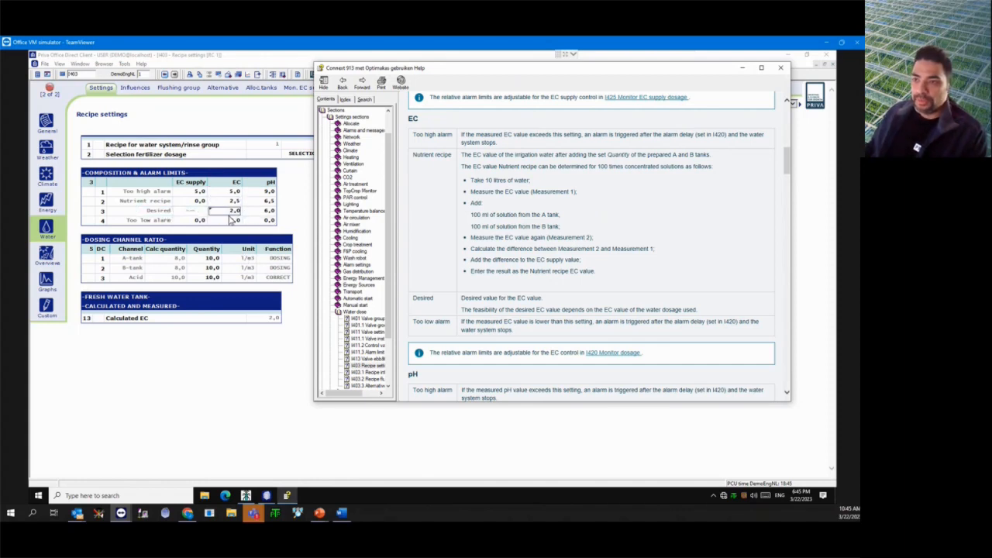
pyautogui.moveTo(238, 218)
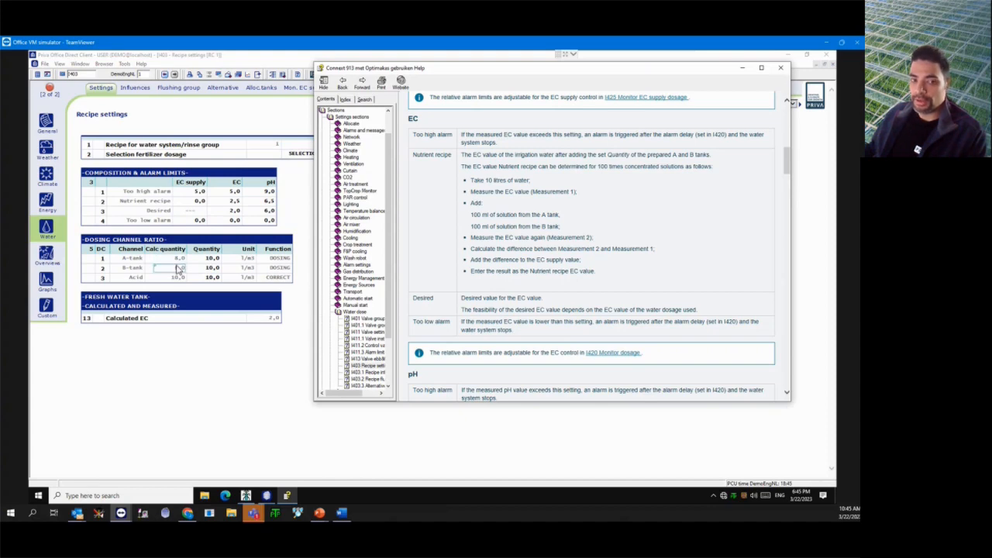
pyautogui.moveTo(177, 265)
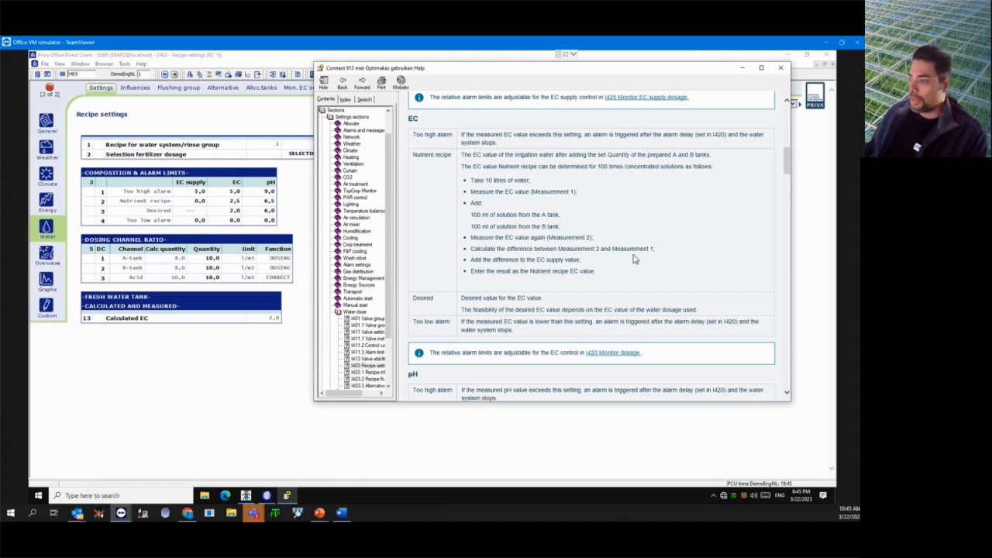
# - Find the Calc quantity formula in the Dosing channel ratio help and highlight its worked example
pyautogui.scroll(-20, 615, 255)
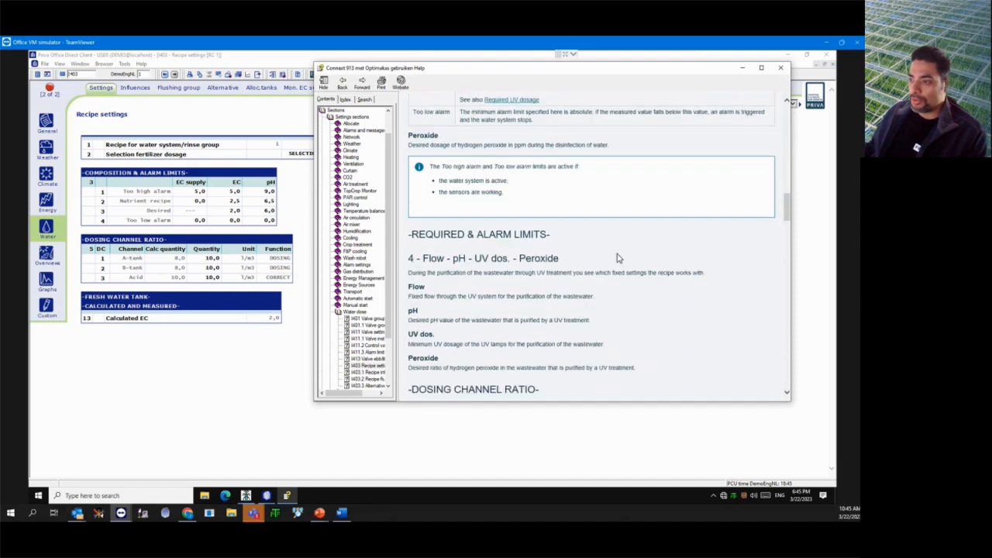
pyautogui.scroll(-2, 617, 253)
pyautogui.moveTo(567, 259); pyautogui.dragTo(415, 199)
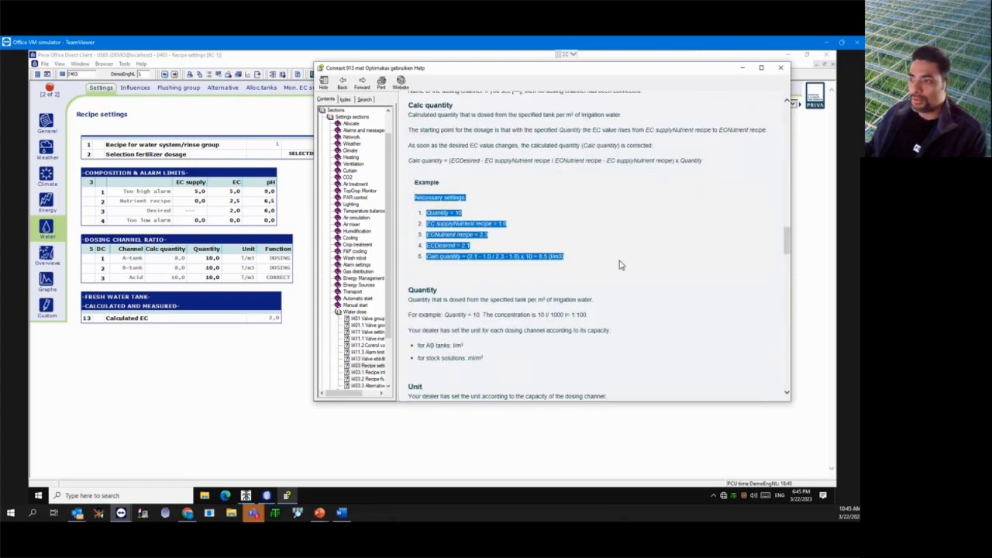
pyautogui.click(630, 260)
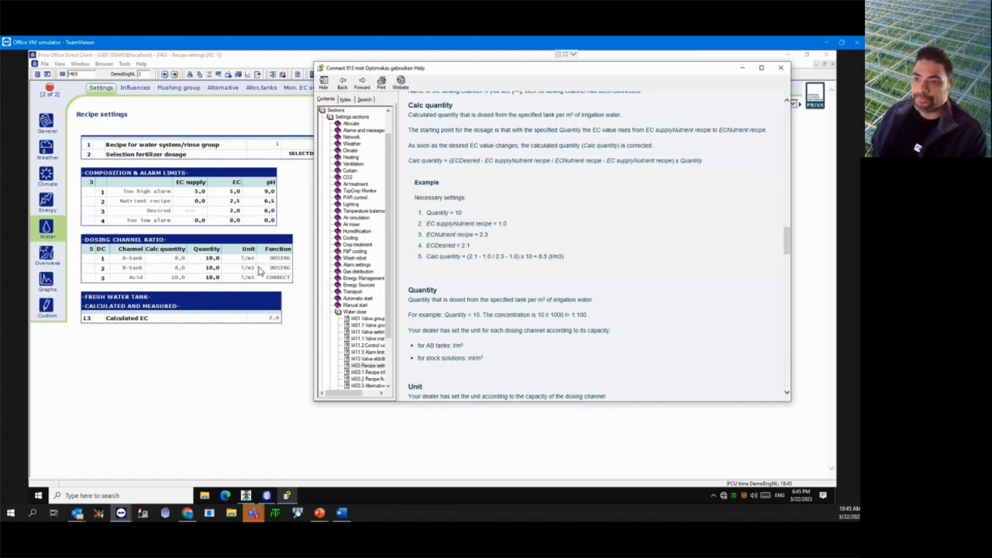
# - Set the desired EC of recipe RC 1 to 3.0 and check the calculated quantity against the help formula
pyautogui.click(235, 215)
pyautogui.write('3,0')
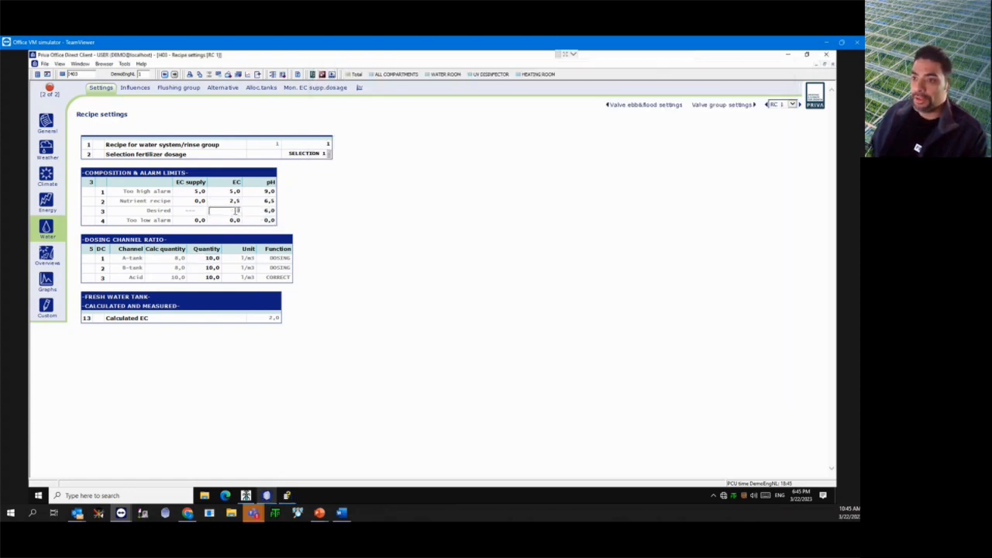
pyautogui.click(342, 193)
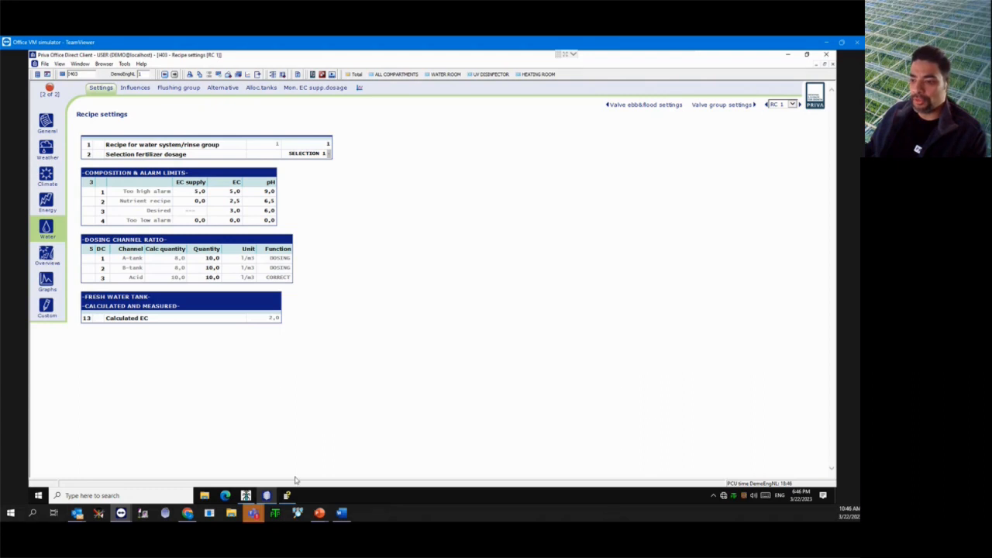
pyautogui.click(288, 499)
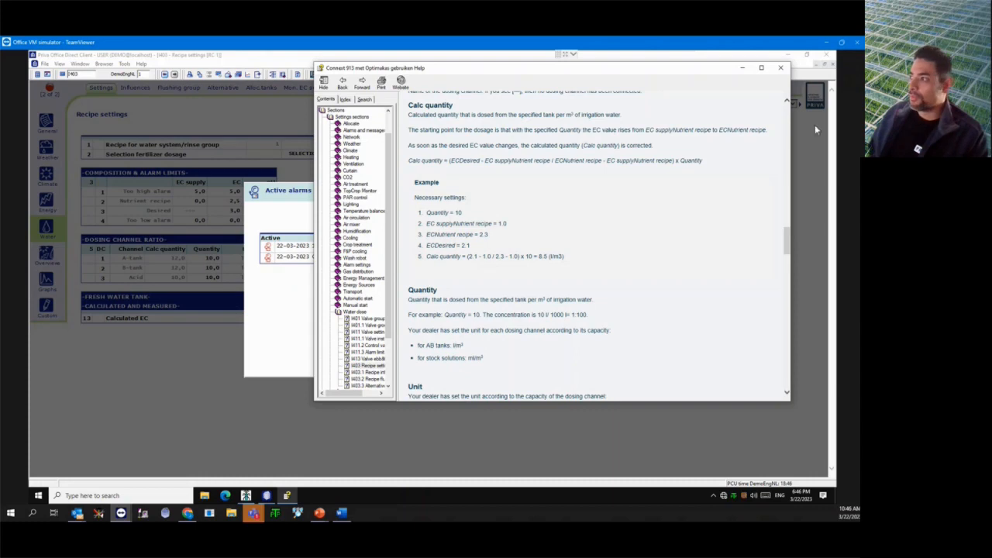
pyautogui.click(741, 68)
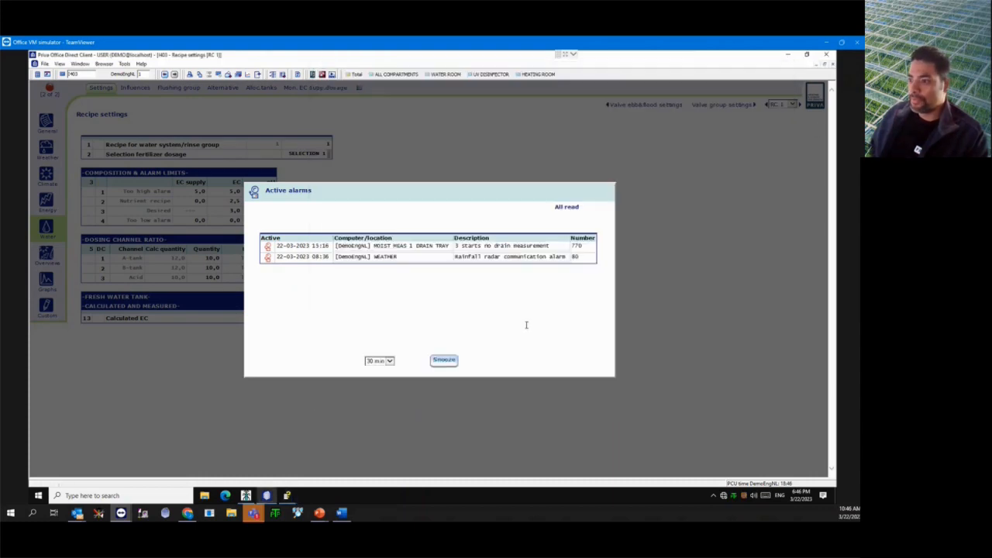
# - Snooze the active alarms for 30 minutes and review the Calc quantity formula and example in the help
pyautogui.click(445, 361)
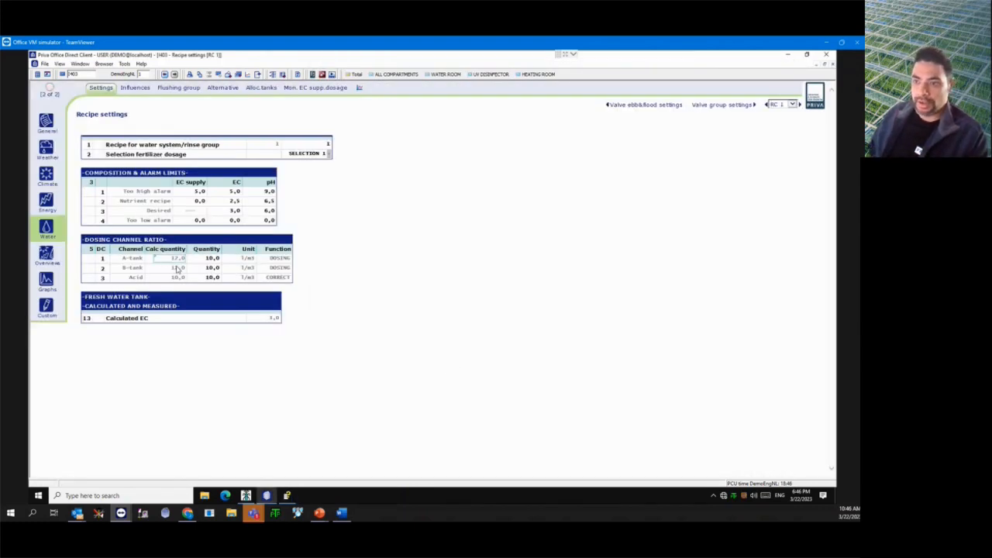
pyautogui.press('F1')
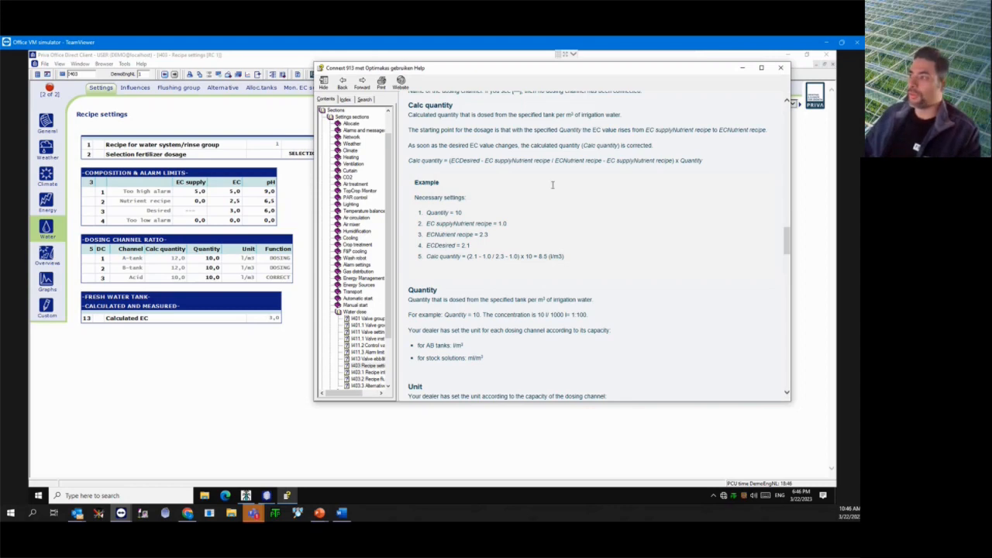
pyautogui.click(741, 67)
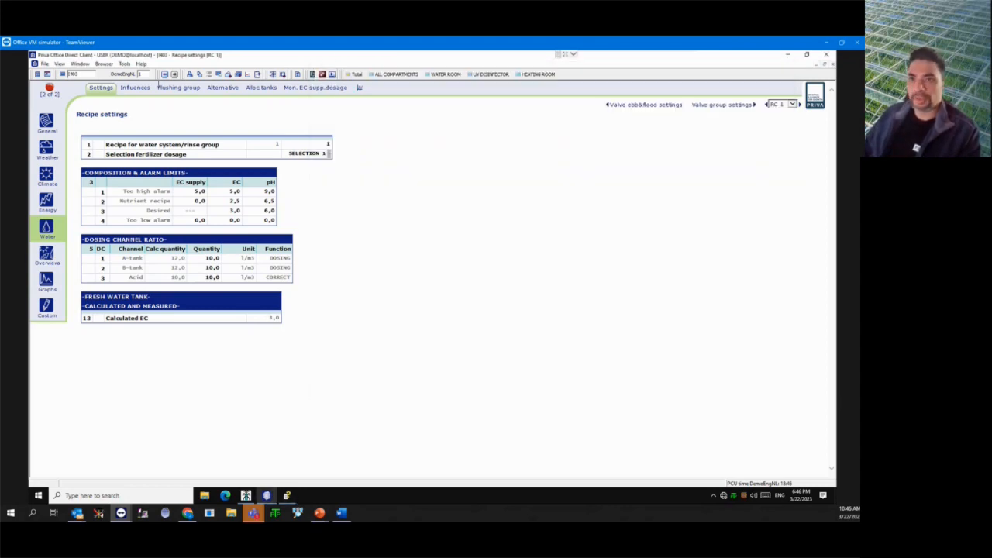
# - Show the two open windows side by side and open the M420 dosage overview next to the recipe settings
pyautogui.click(82, 64)
pyautogui.click(91, 81)
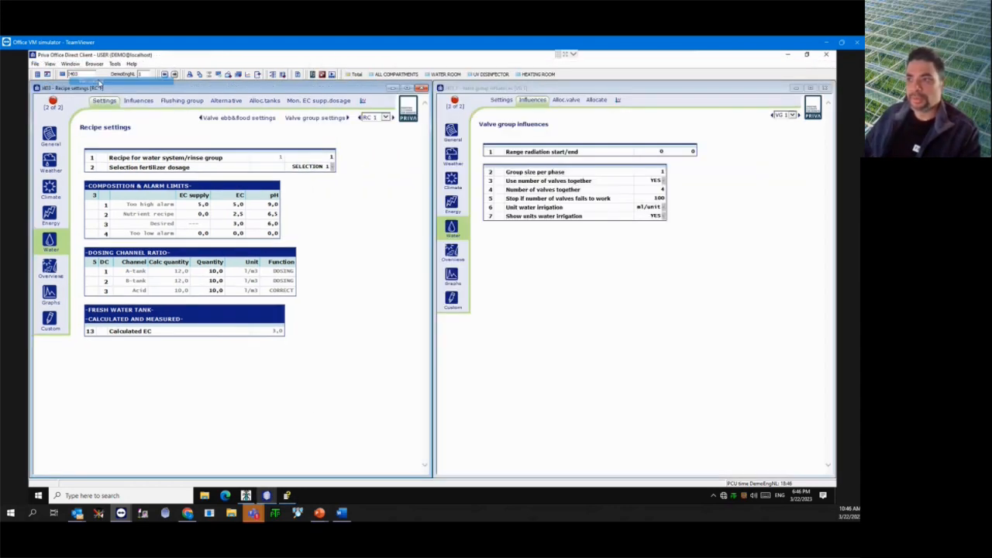
pyautogui.click(643, 351)
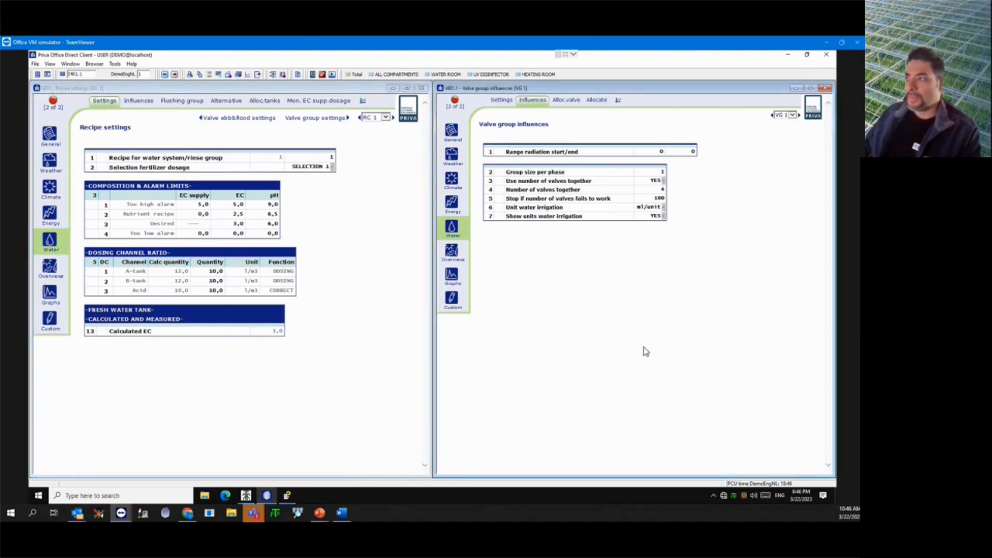
pyautogui.write('I420')
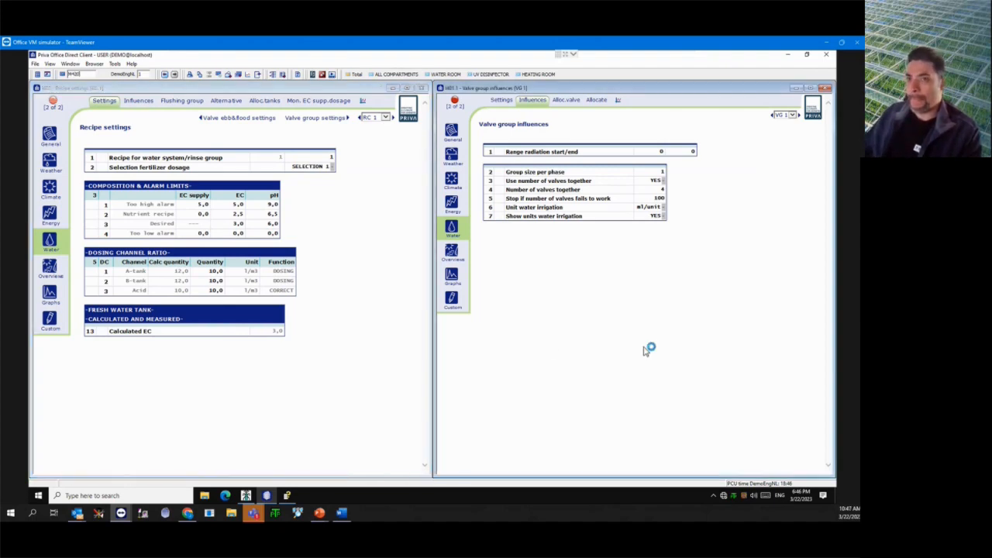
pyautogui.press('Return')
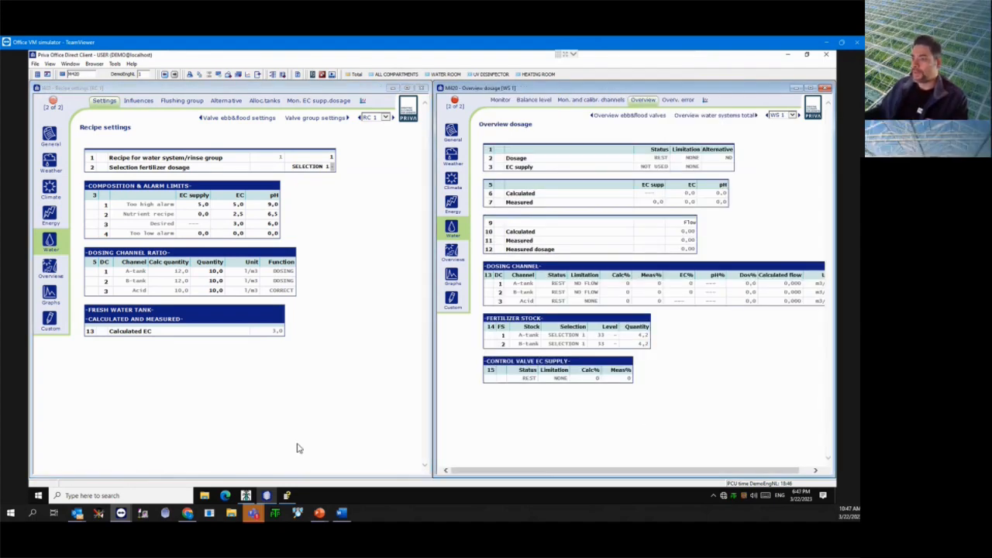
# - Compare the nutrient recipe EC with the desired EC in the composition and alarm limits of recipe RC 1
pyautogui.click(342, 437)
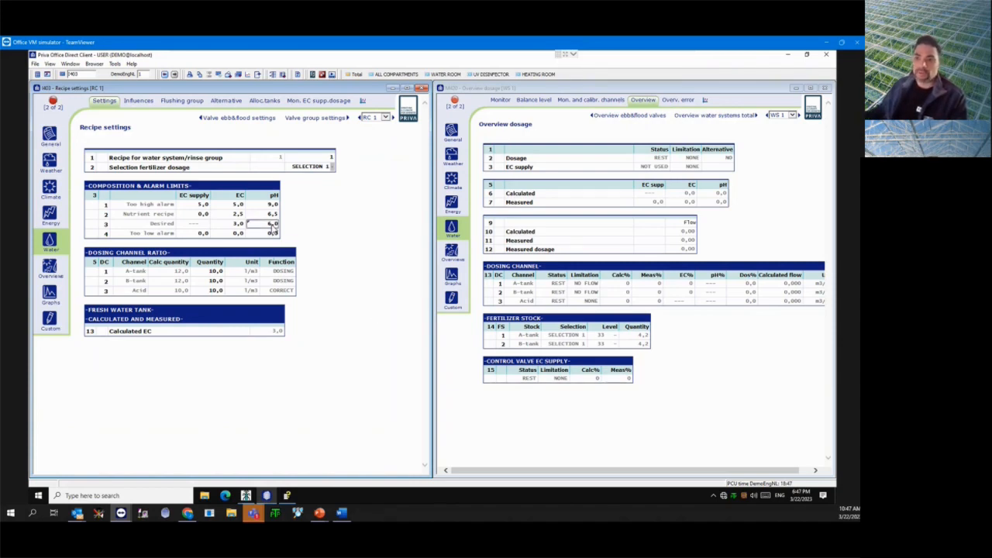
pyautogui.click(241, 215)
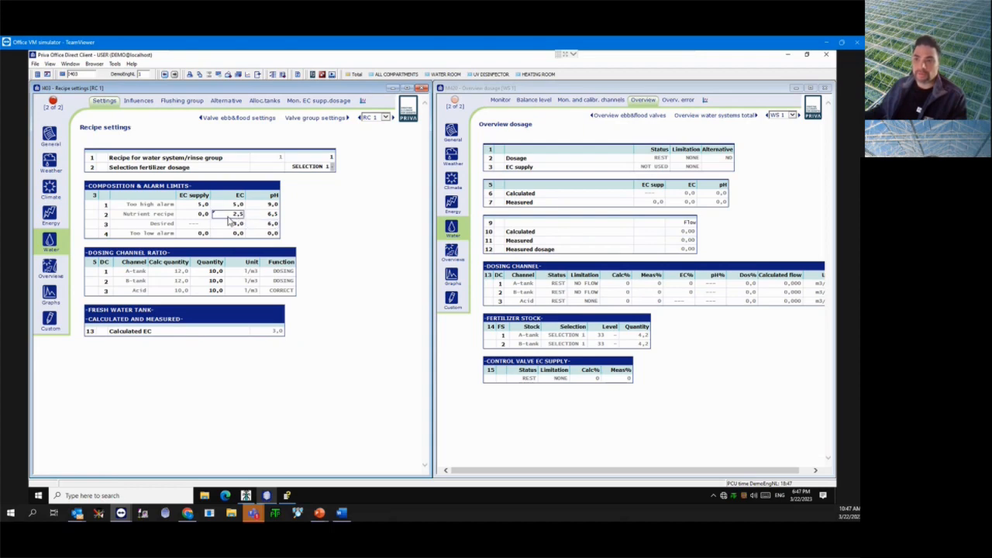
pyautogui.moveTo(238, 220)
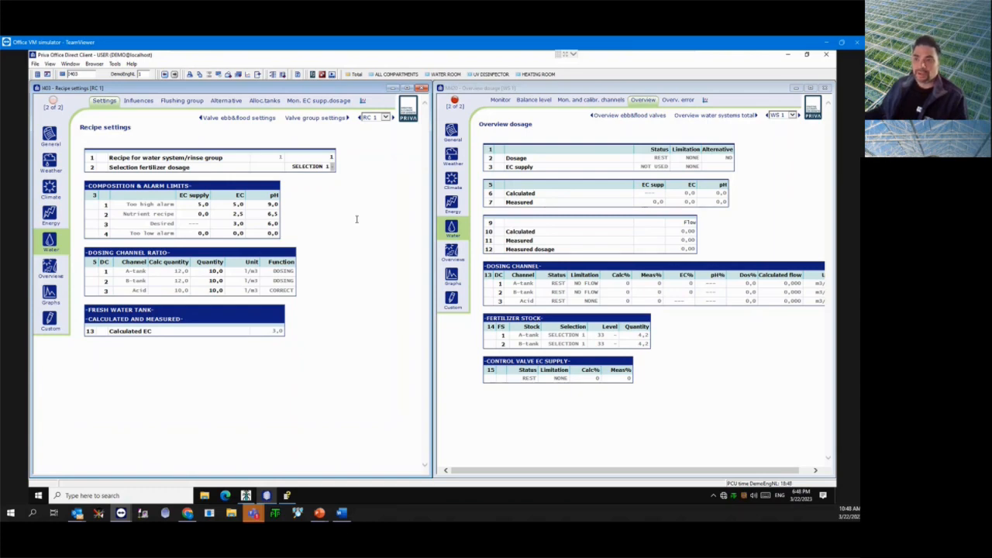
pyautogui.click(236, 225)
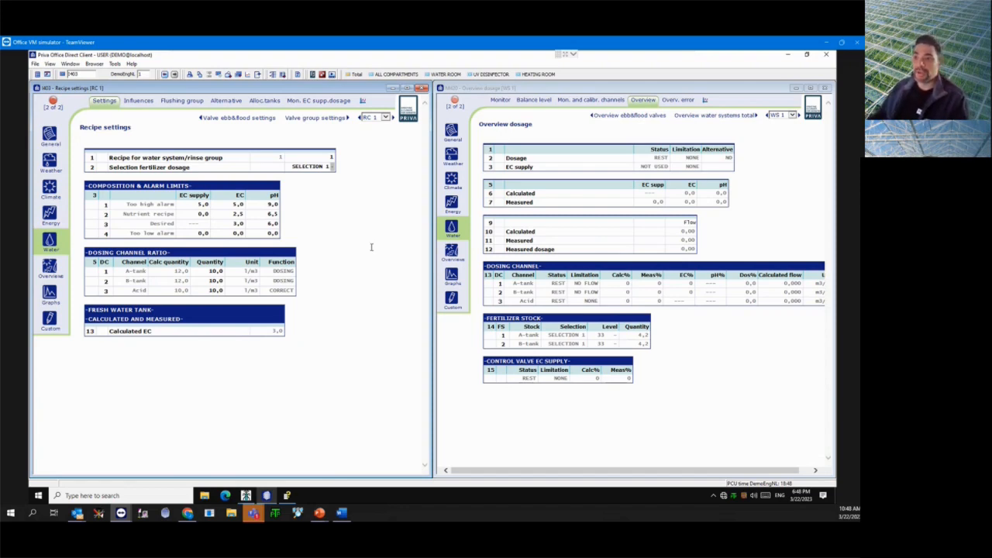
pyautogui.click(237, 217)
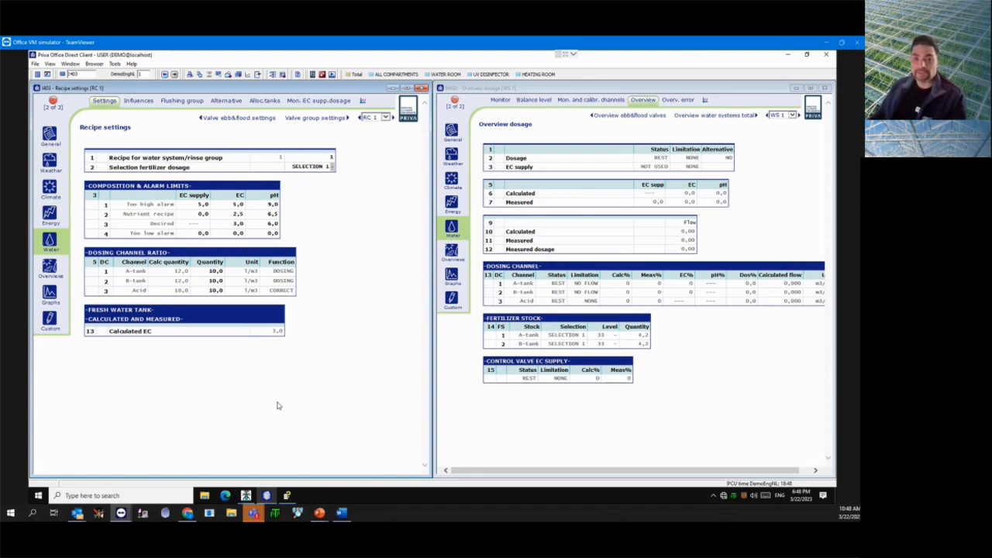
pyautogui.click(236, 215)
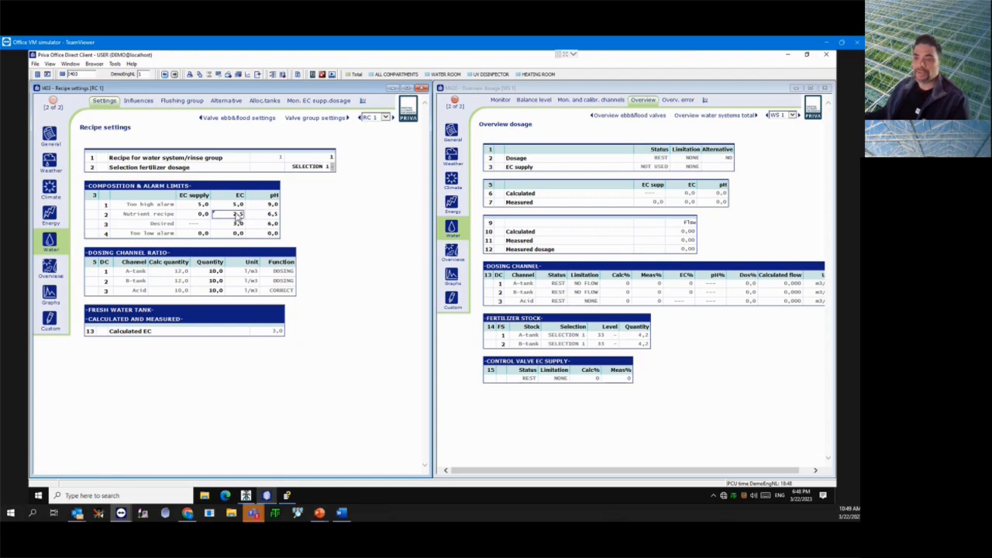
pyautogui.click(238, 214)
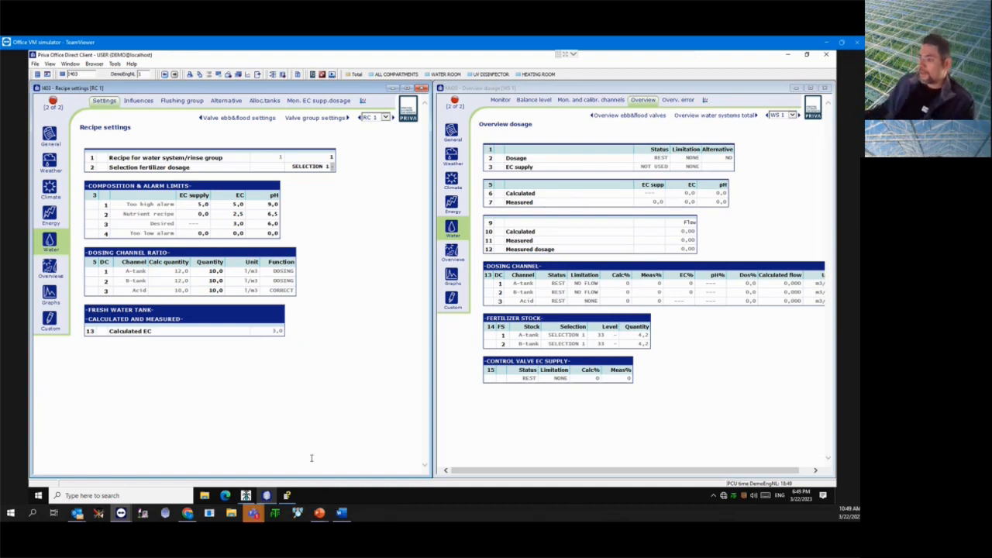
# - Compare the A-tank's Dos% in the dosage overview with the calculated and set quantities in the recipe's dosing channel ratio
pyautogui.click(586, 475)
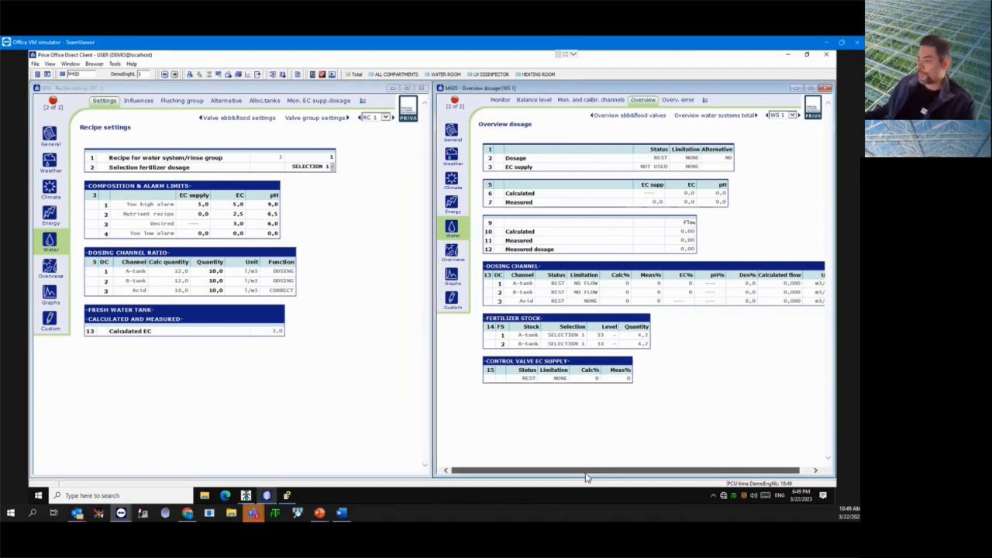
pyautogui.moveTo(586, 473); pyautogui.dragTo(588, 474)
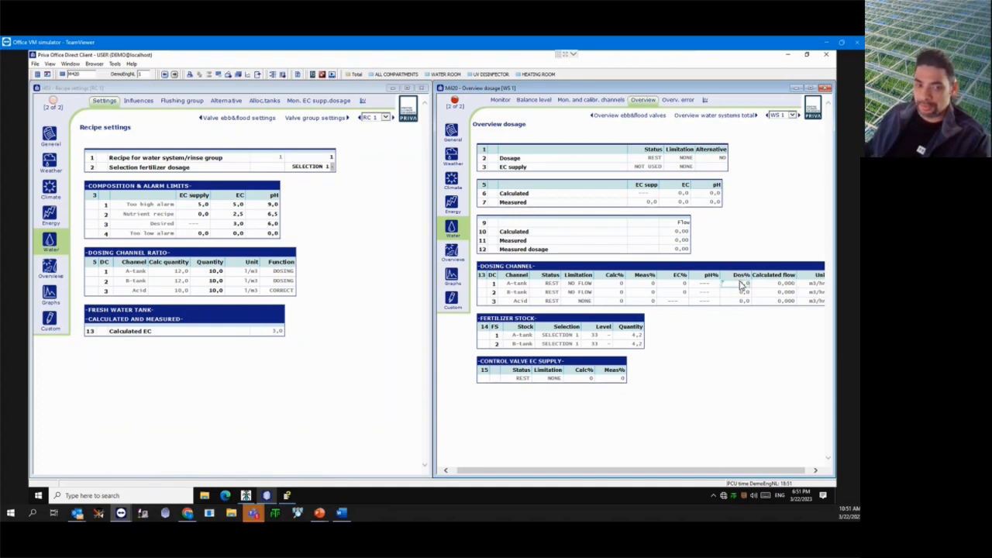
pyautogui.moveTo(742, 287)
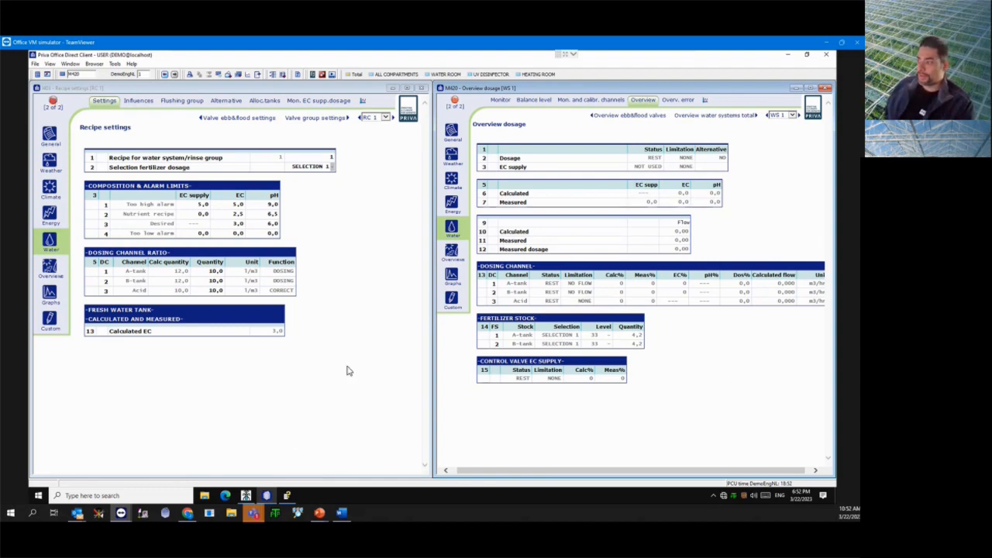
pyautogui.click(740, 284)
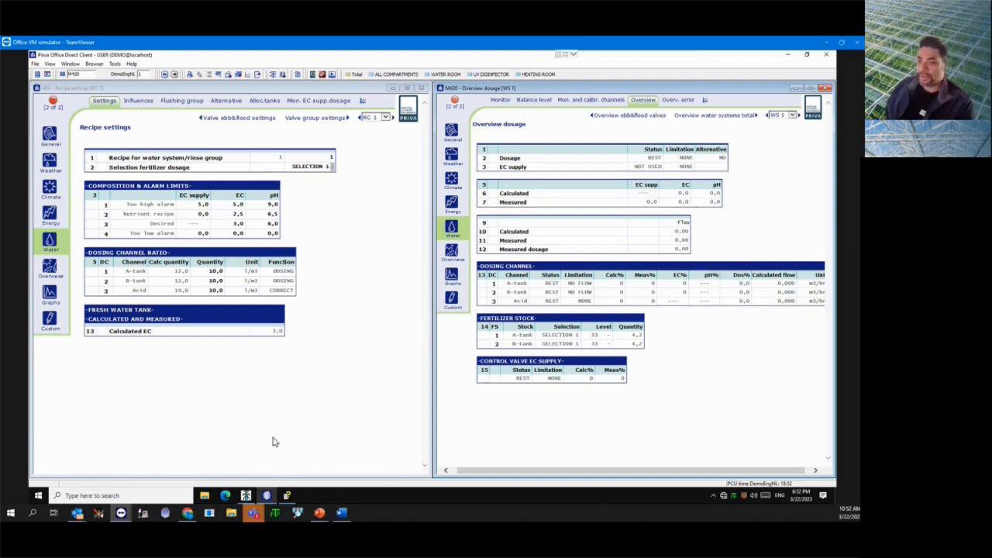
pyautogui.click(231, 283)
pyautogui.click(185, 273)
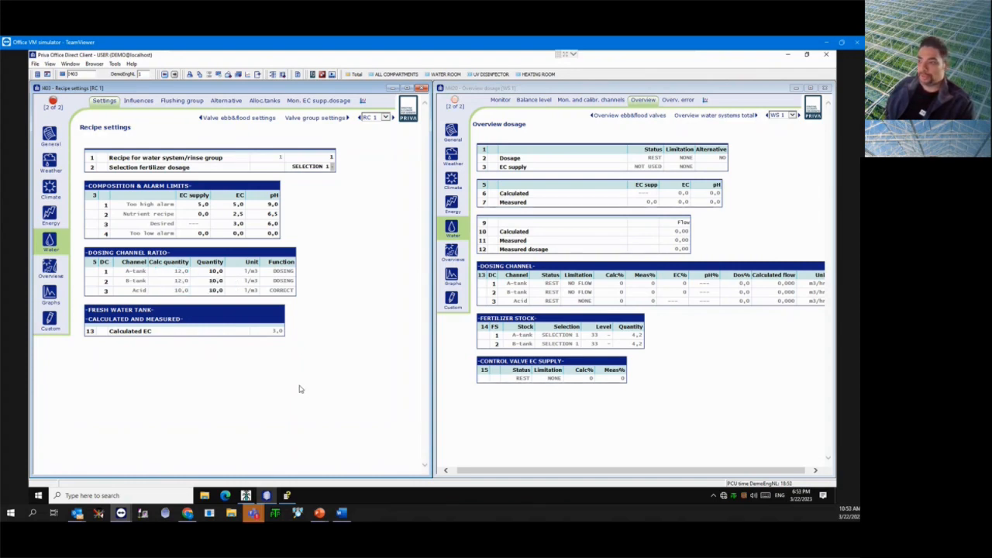
# - Open the I411 valve settings beside the recipe and examine the number of units and capacity per unit on the valve installation page
pyautogui.click(575, 412)
pyautogui.write('4')
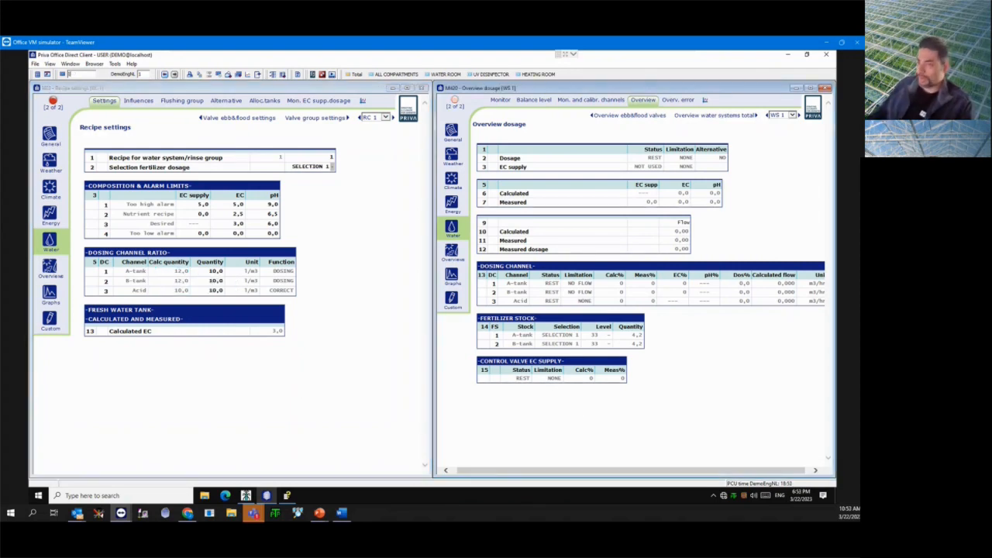
pyautogui.press('Return')
pyautogui.click(583, 100)
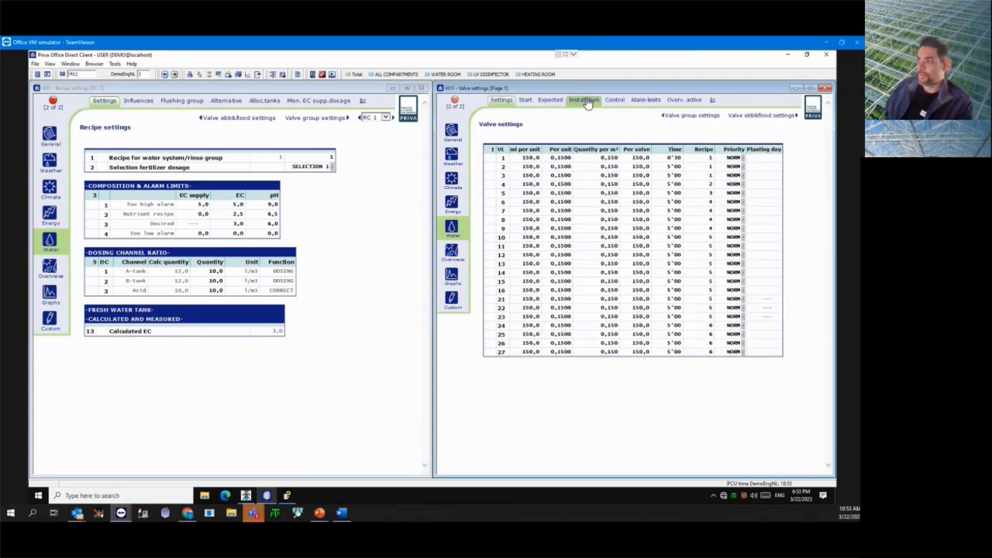
pyautogui.click(582, 160)
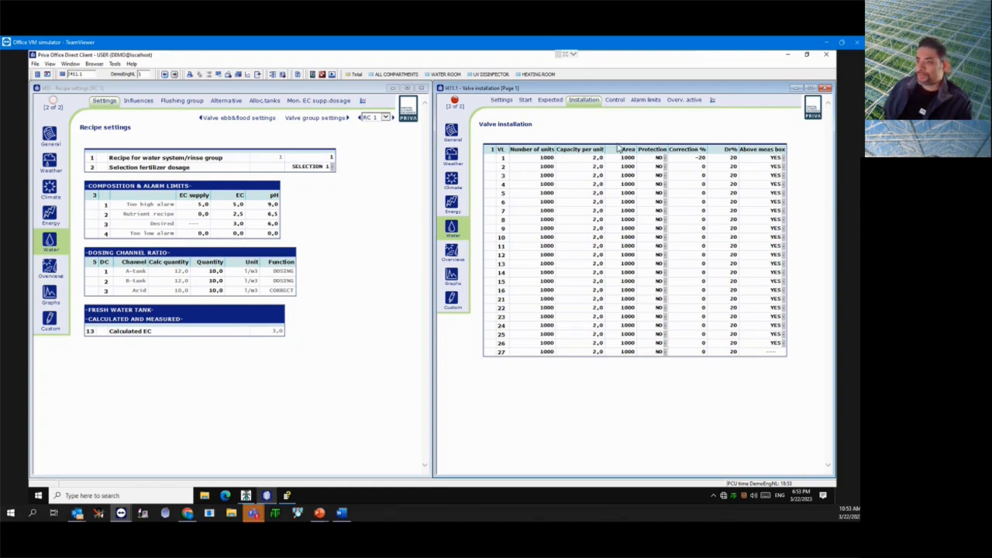
pyautogui.click(563, 166)
pyautogui.press('Return')
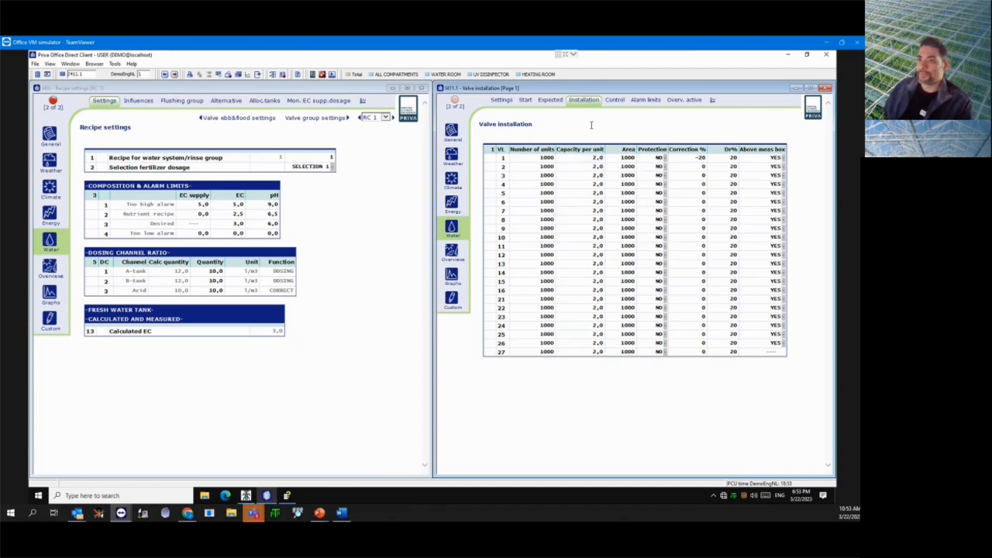
# - Leave the valve installation page and return to the M420 dosage overview beside the recipe settings
pyautogui.click(165, 74)
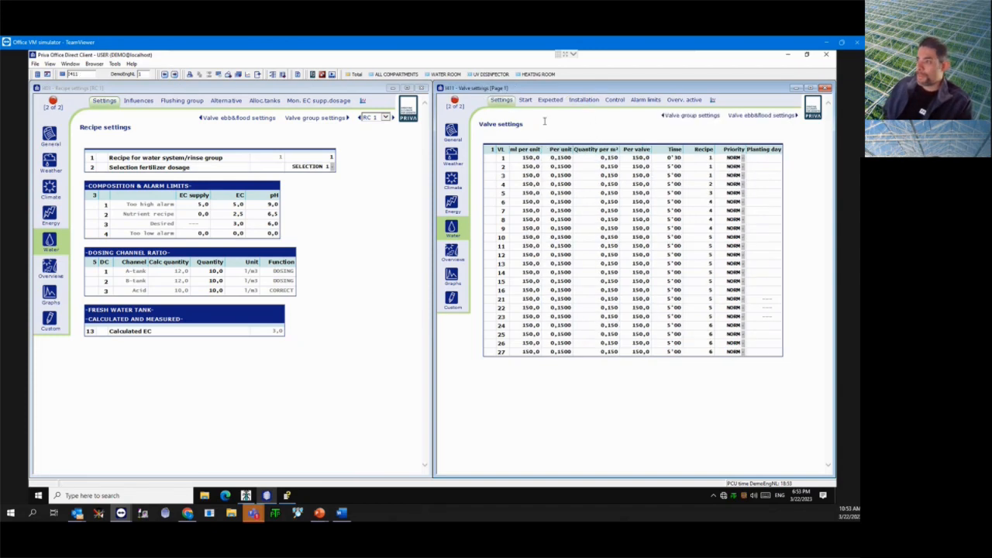
pyautogui.write('MI20')
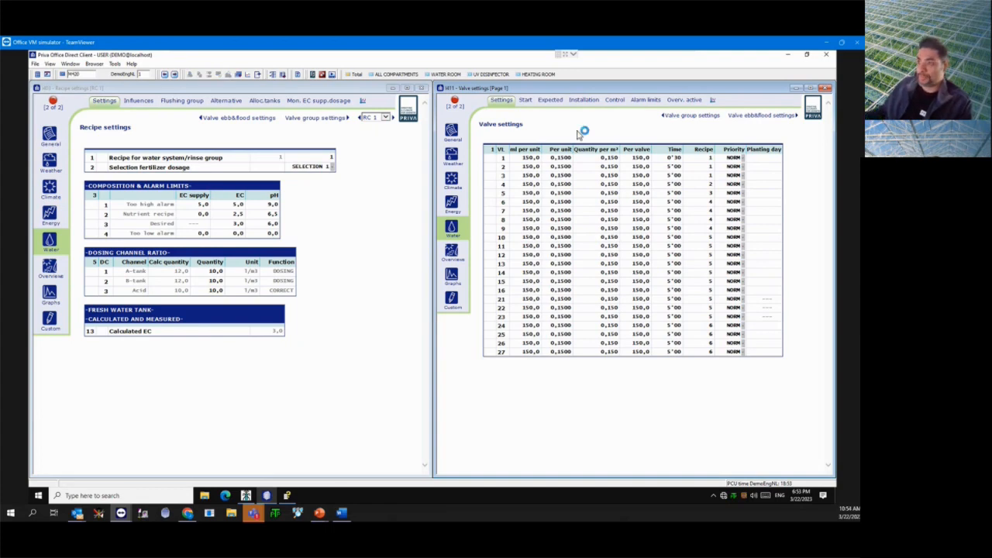
pyautogui.press('Return')
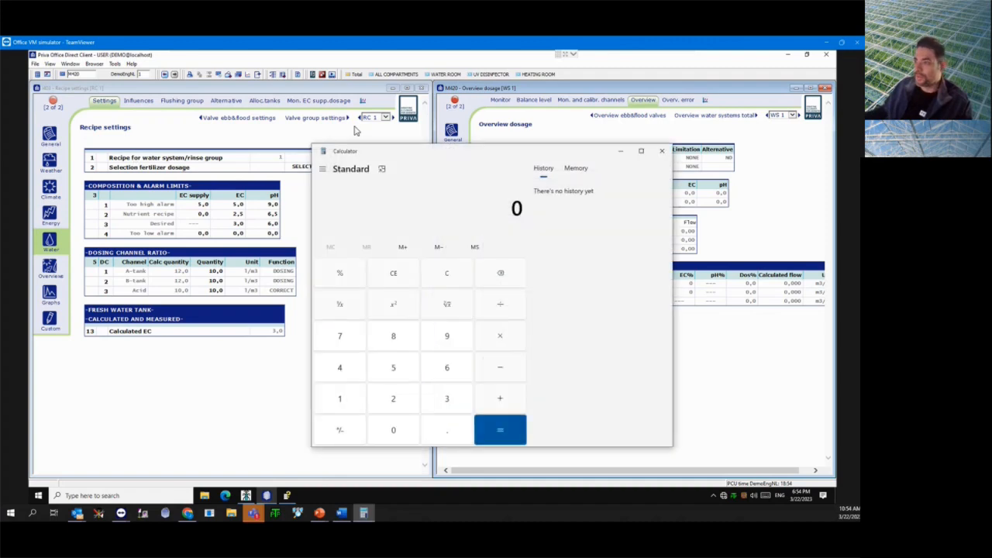
# - Switch to Calculator, place it clear of the recipe settings and enter the A-tank's calculated quantity of 12
pyautogui.moveTo(445, 155); pyautogui.dragTo(515, 102)
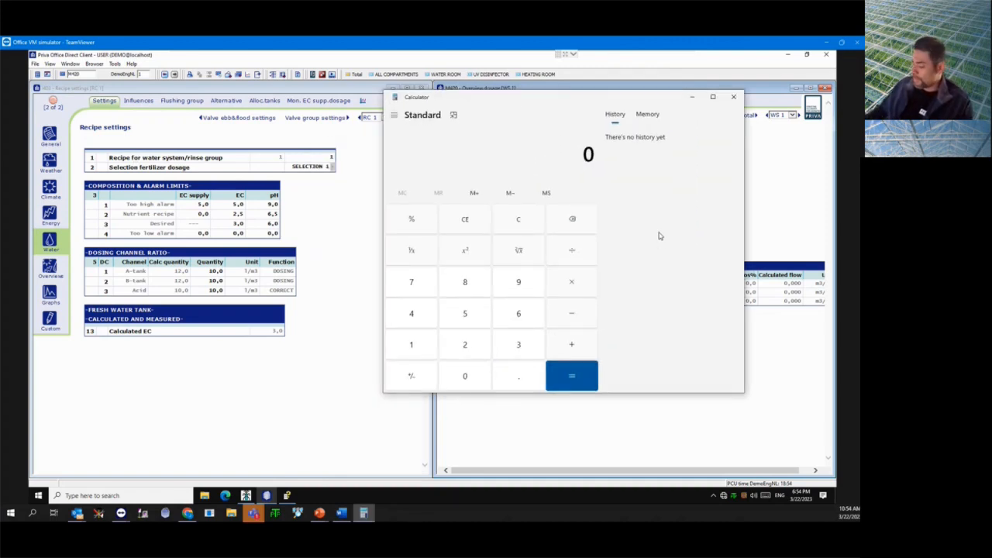
pyautogui.write('12')
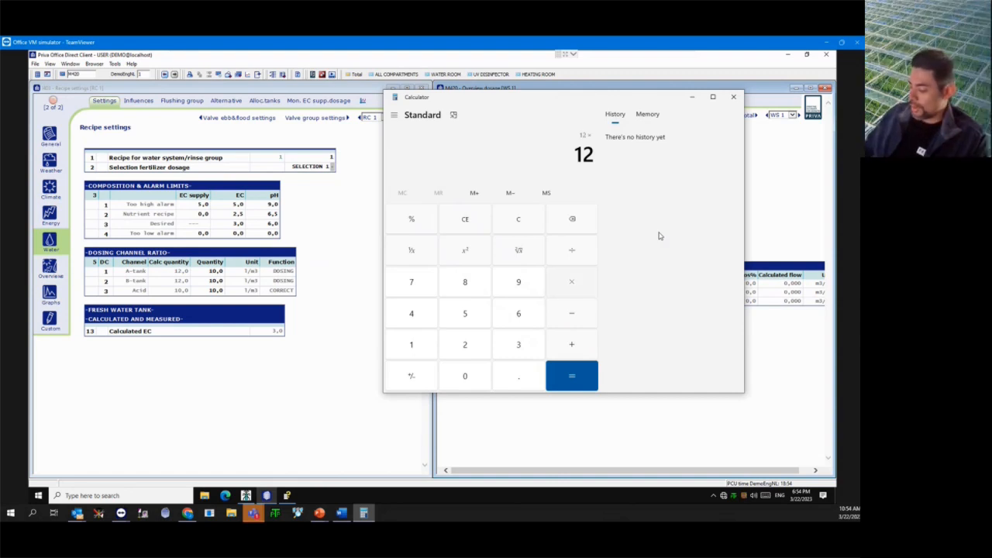
# - Multiply 12 by 2, divide the result by 300 and multiply by 100 in Calculator, clearing its window away when done
pyautogui.write('*2')
pyautogui.press('Return')
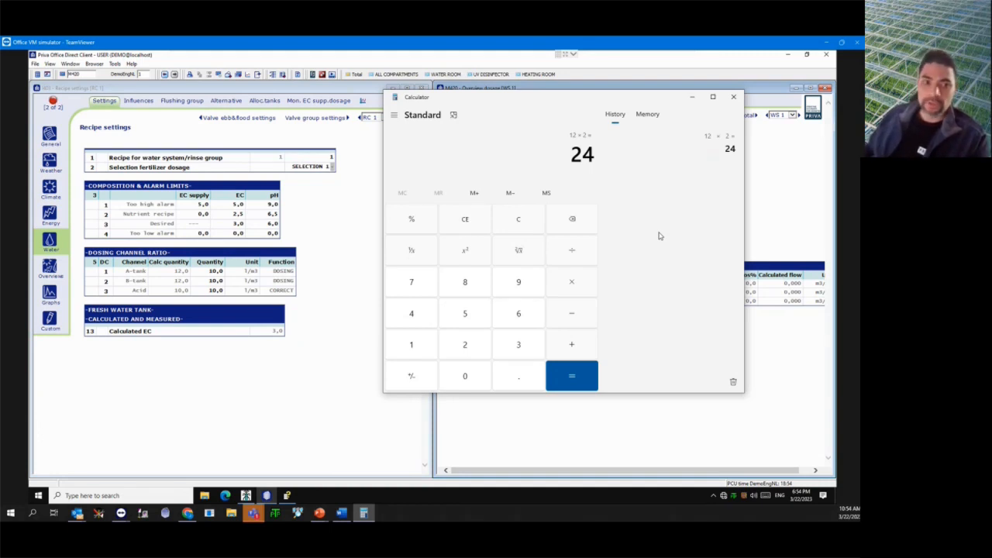
pyautogui.write('/300')
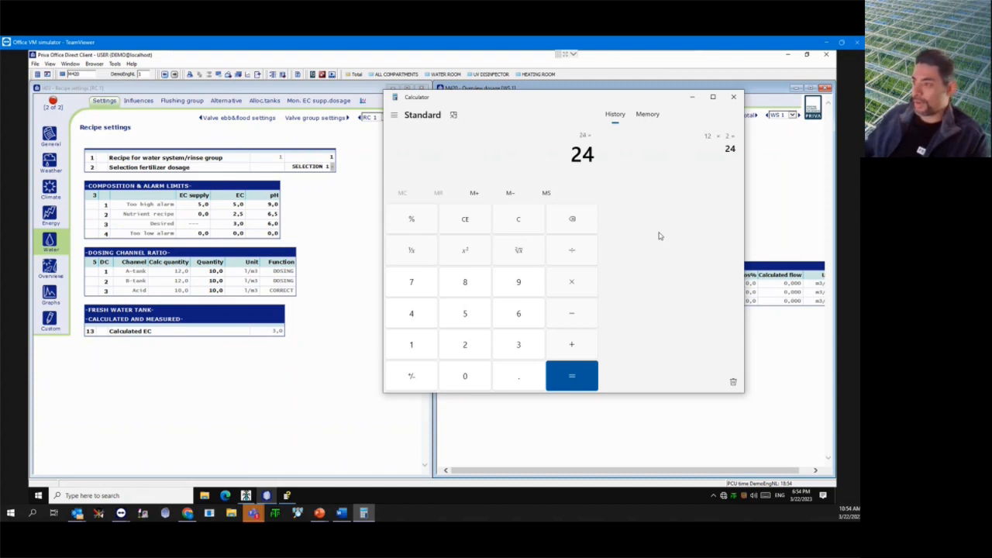
pyautogui.press('Return')
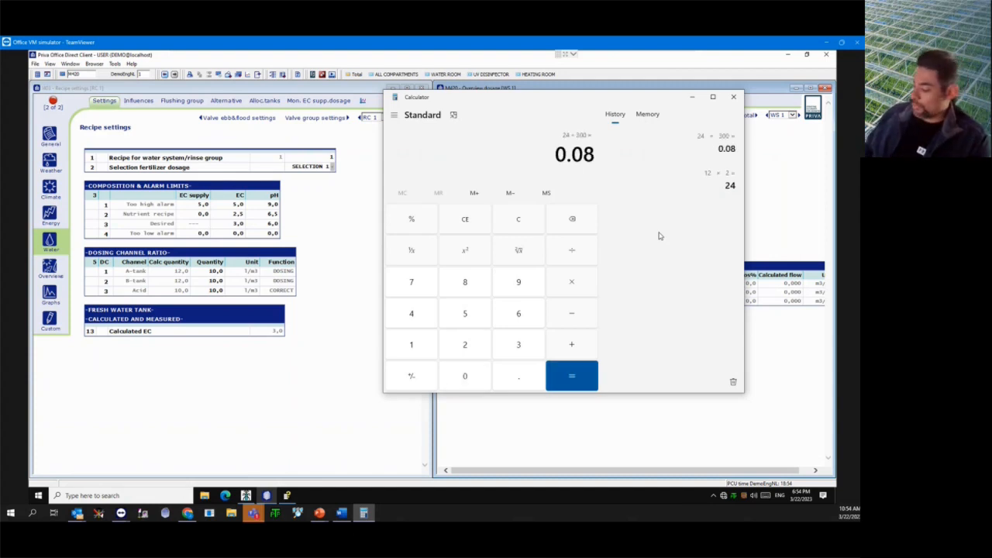
pyautogui.write('*100')
pyautogui.press('Return')
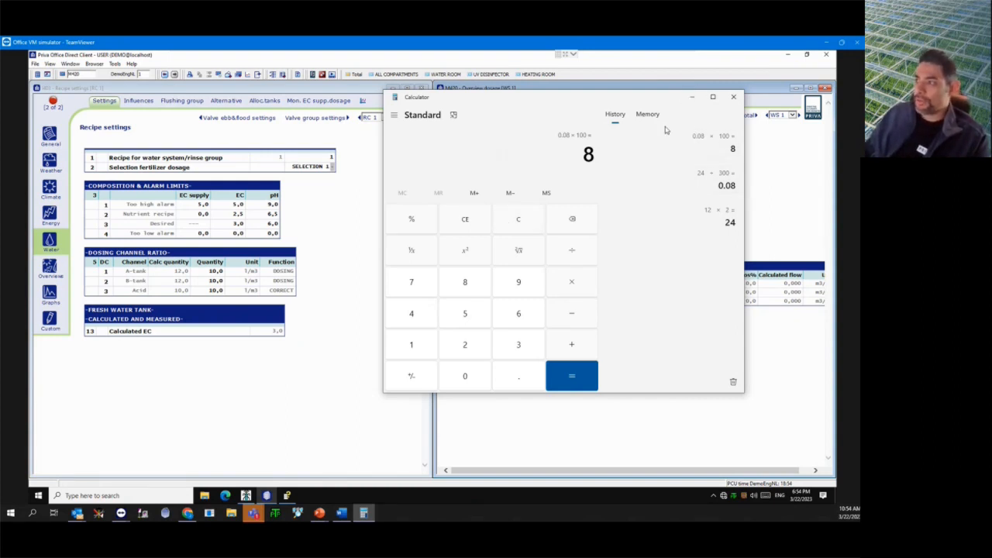
pyautogui.click(692, 99)
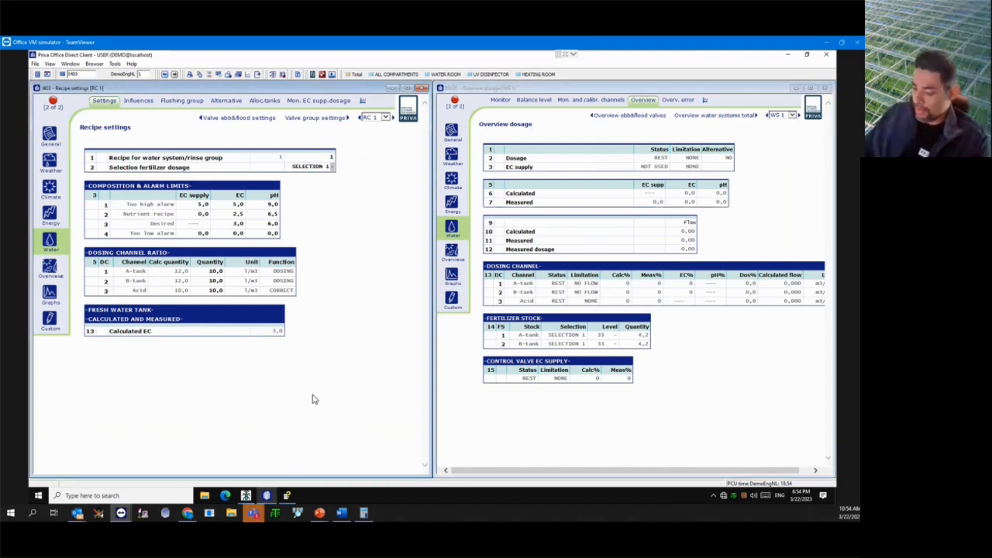
# - Open the valve start, stop and reset page (I412) in place of the recipe settings and start valve 1
pyautogui.write('12')
pyautogui.press('Return')
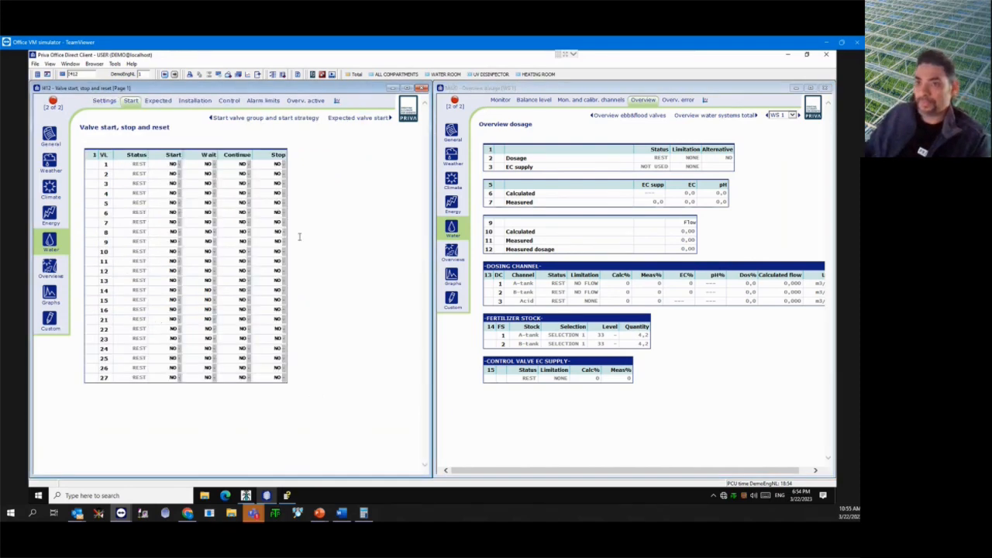
pyautogui.click(179, 165)
pyautogui.click(165, 178)
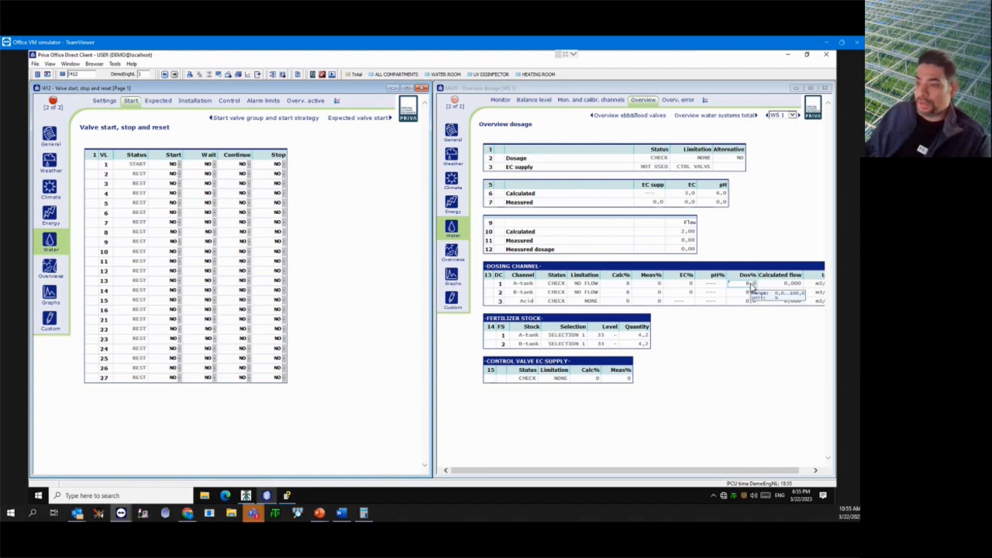
# - Return to the recipe settings page (I403) and compare the A-tank's calculated quantity with the dosing percentages in the dosage overview
pyautogui.write('i40')
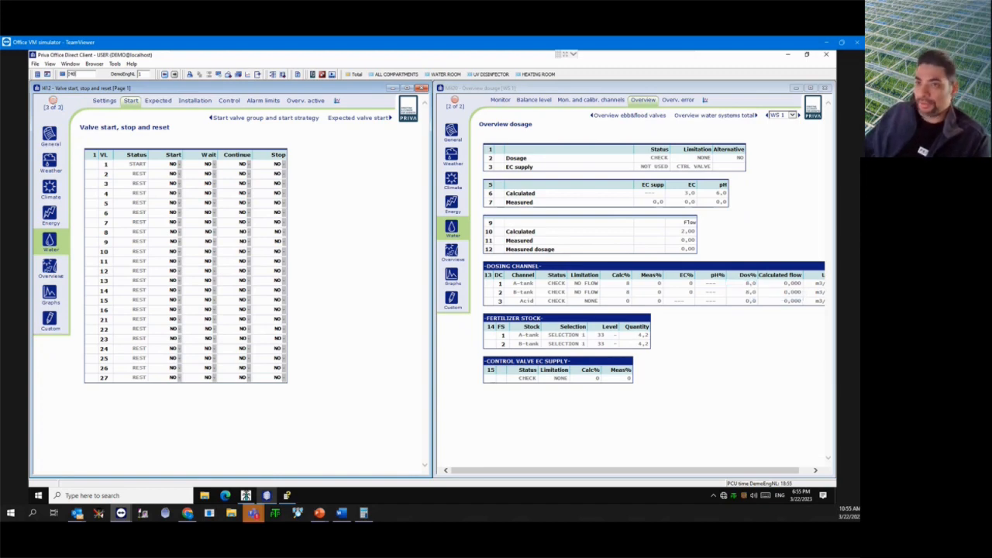
pyautogui.write('2')
pyautogui.press('Return')
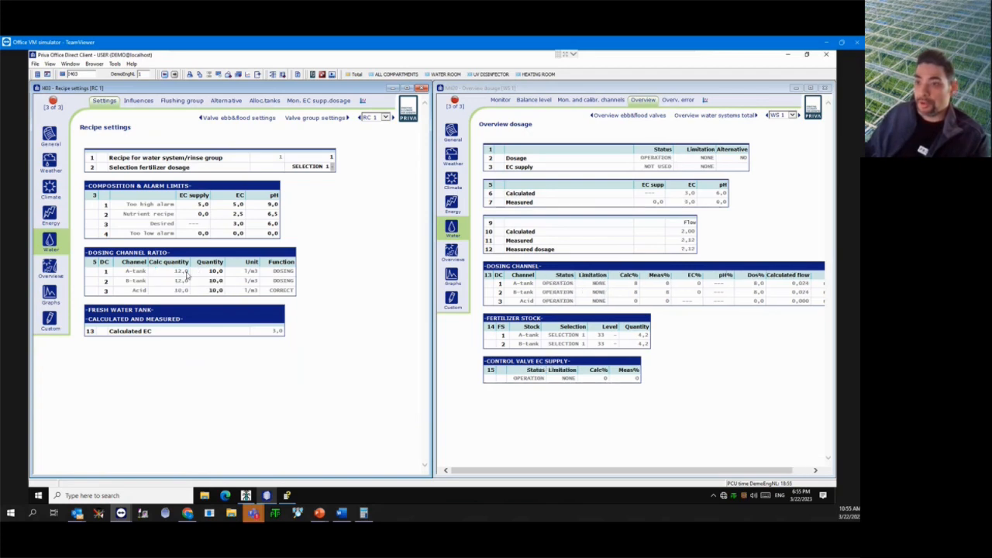
pyautogui.click(236, 216)
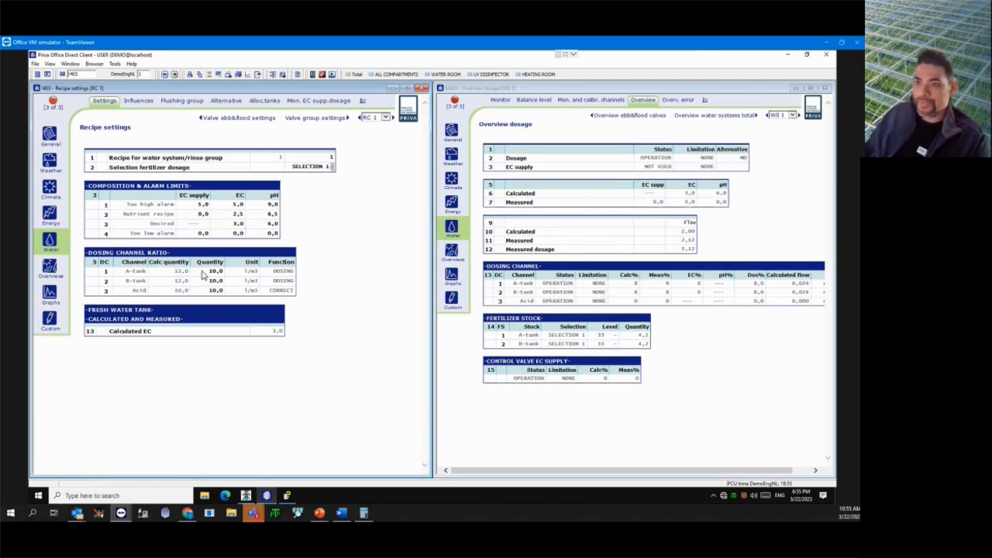
pyautogui.click(235, 225)
pyautogui.click(184, 272)
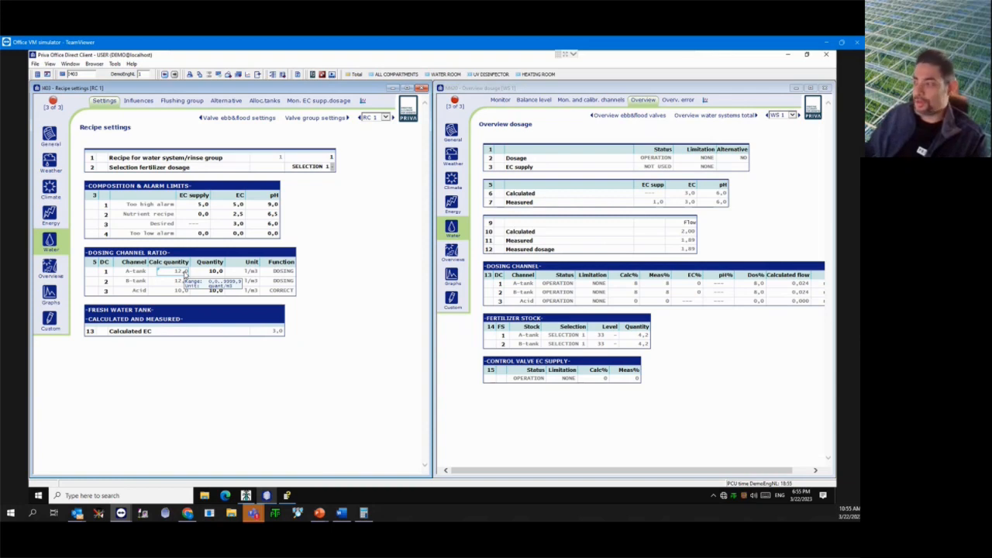
pyautogui.click(757, 285)
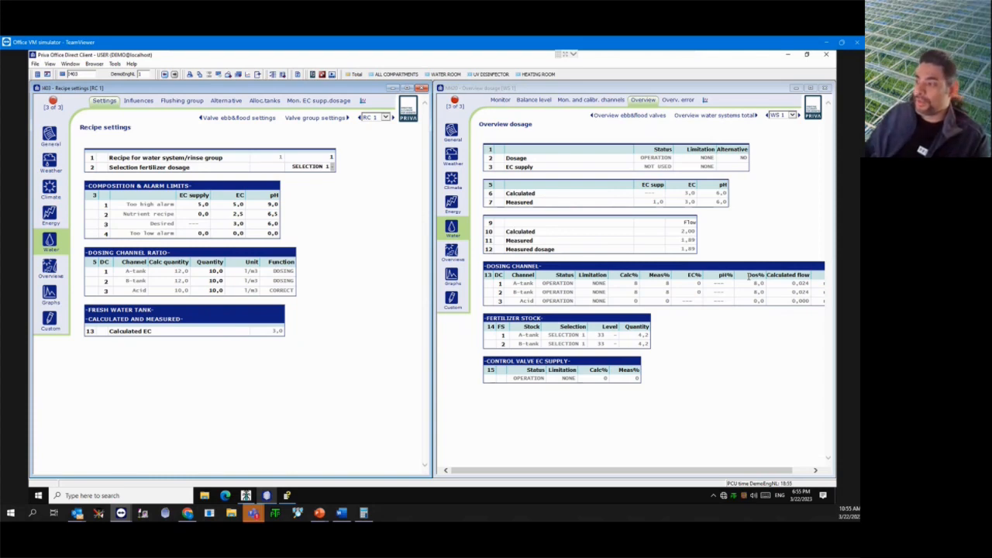
pyautogui.moveTo(760, 292)
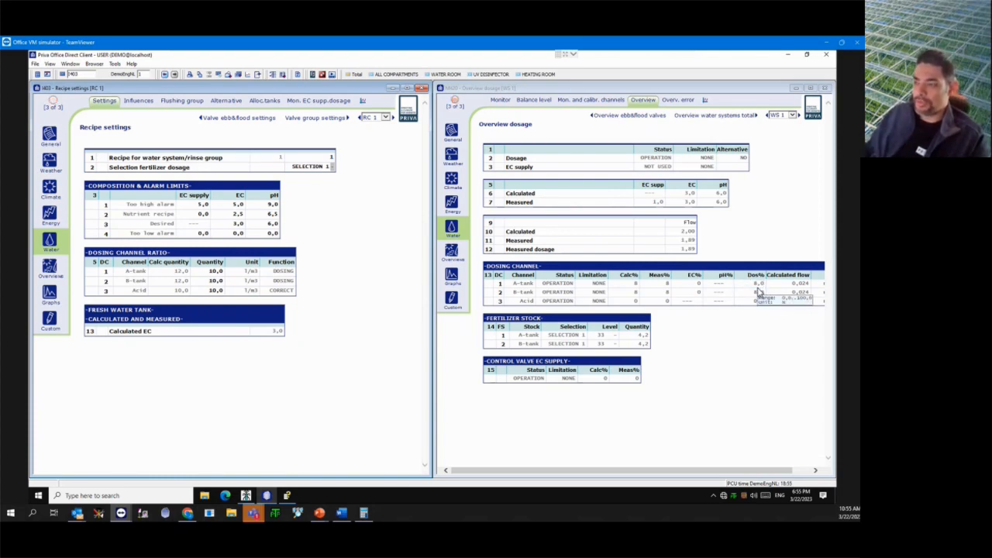
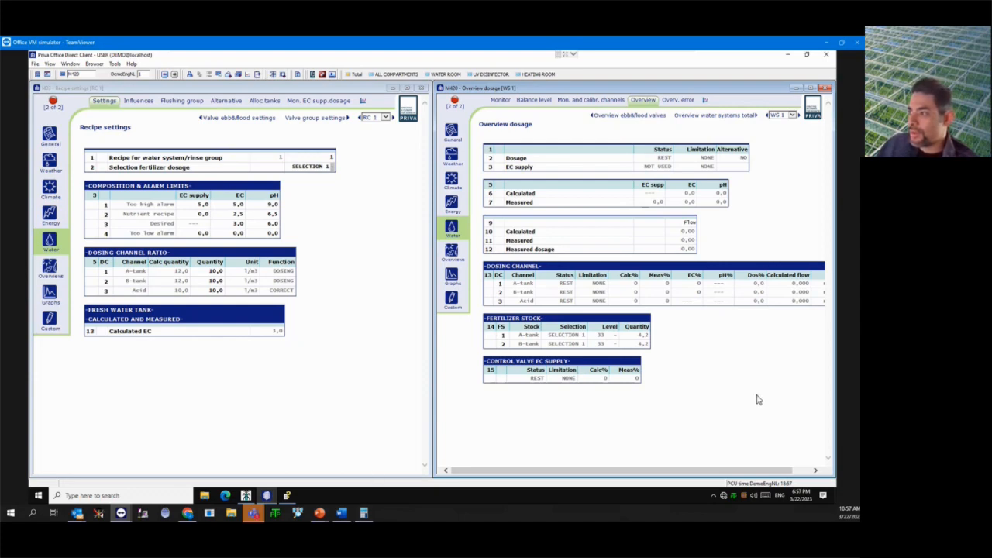
# - Open a blank Notepad document, shrink its window and place it between the recipe settings and the dosage overview
pyautogui.click(592, 292)
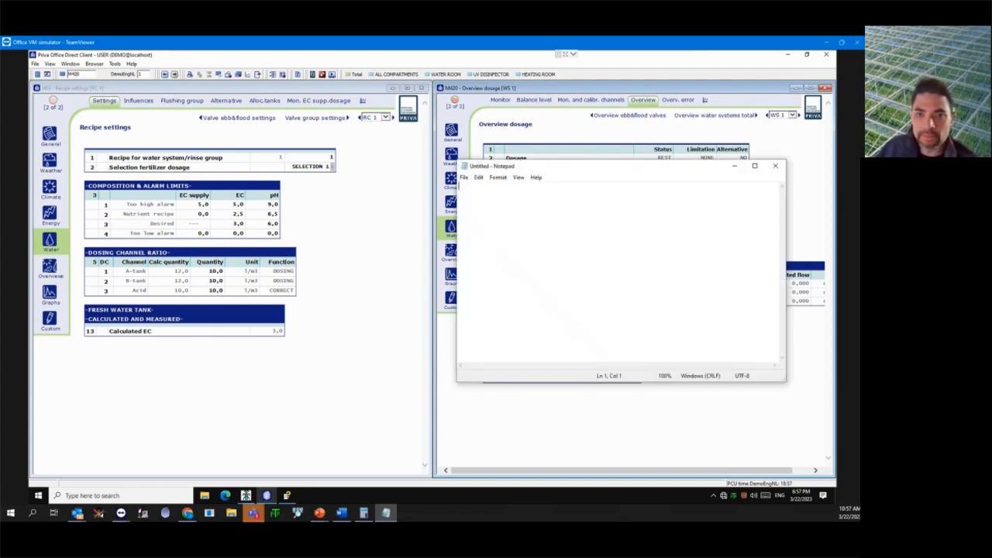
pyautogui.moveTo(626, 167); pyautogui.dragTo(628, 203)
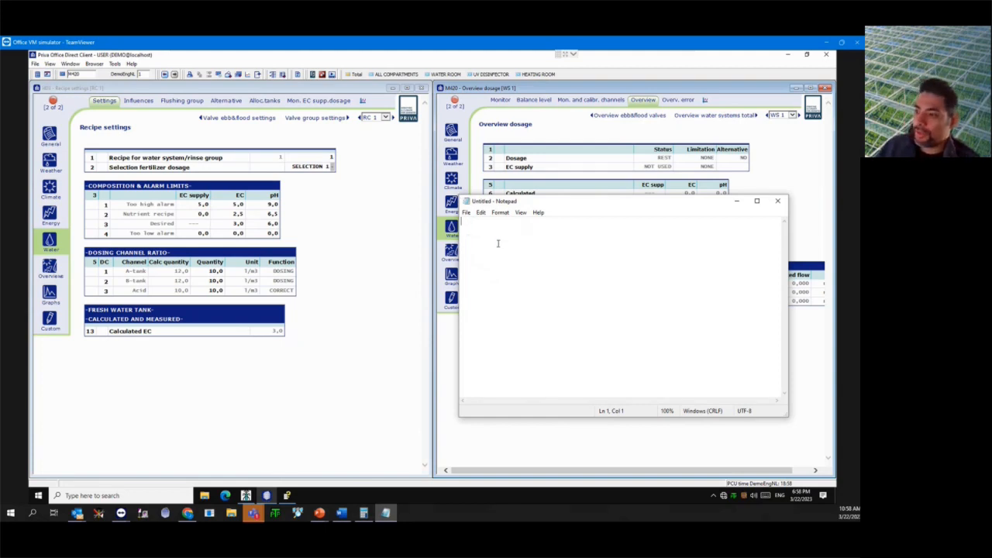
pyautogui.moveTo(461, 196); pyautogui.dragTo(480, 242)
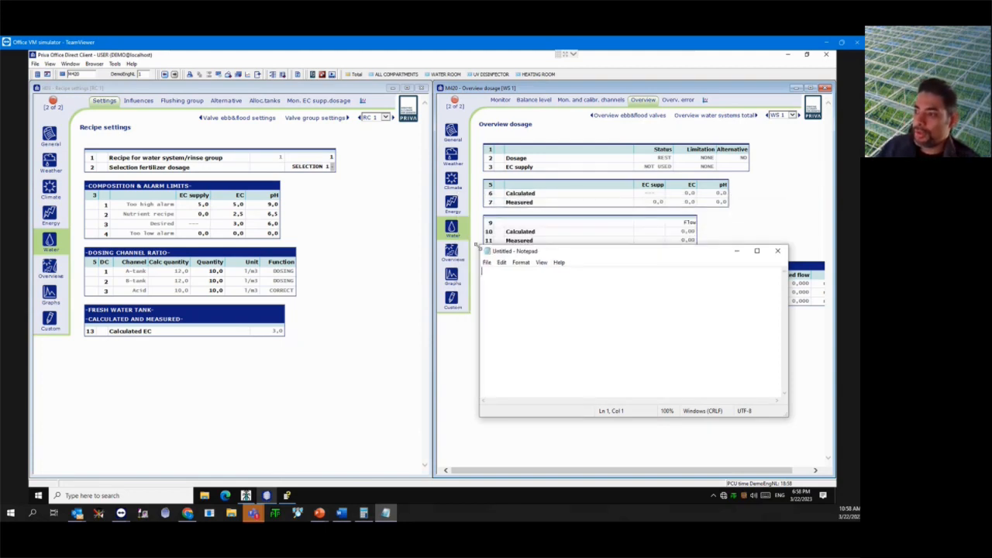
pyautogui.moveTo(583, 252); pyautogui.dragTo(424, 231)
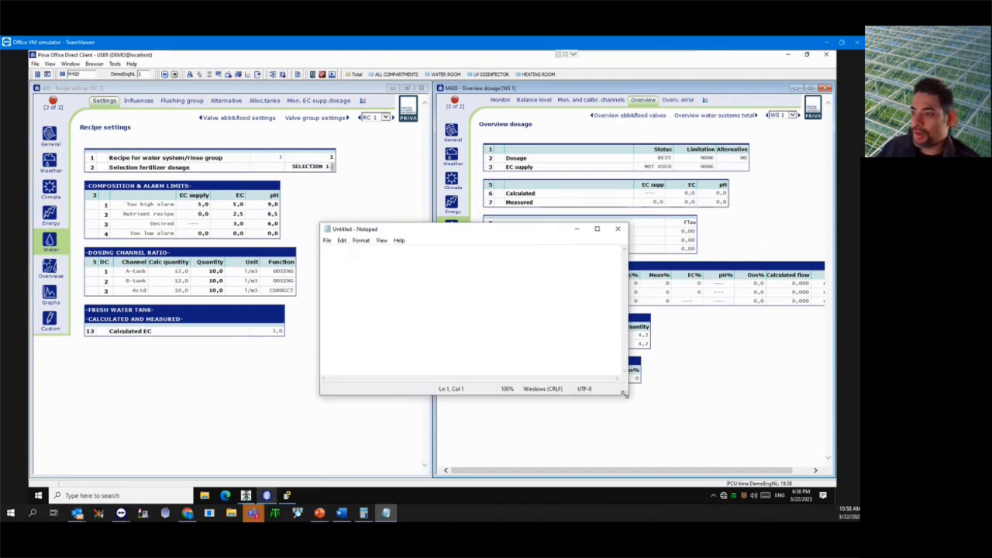
pyautogui.moveTo(626, 394); pyautogui.dragTo(613, 396)
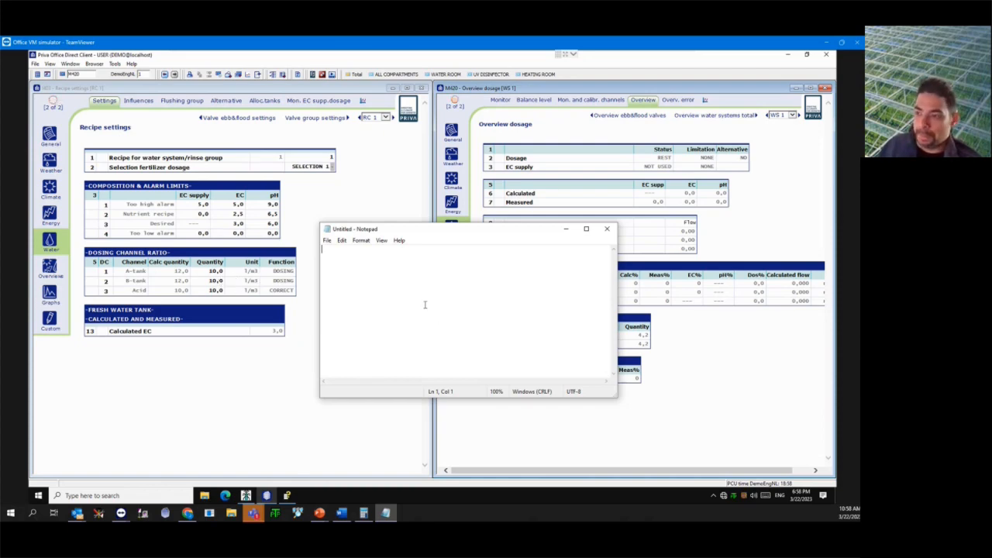
# - Write the A-tank note "a) 50ml --> 1gal = 0.8" as the first line of the Notepad document
pyautogui.write('a)')
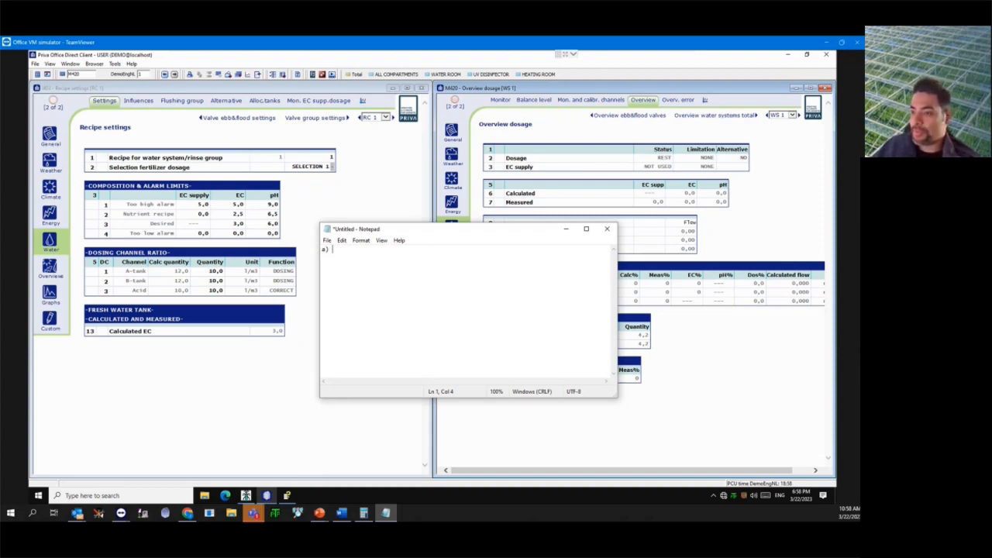
pyautogui.write('50')
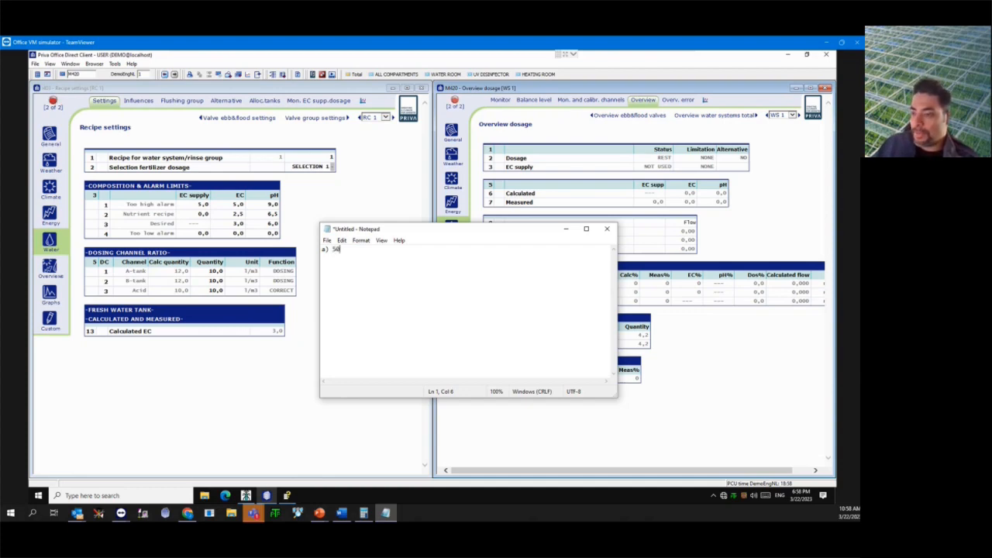
pyautogui.write('ml ')
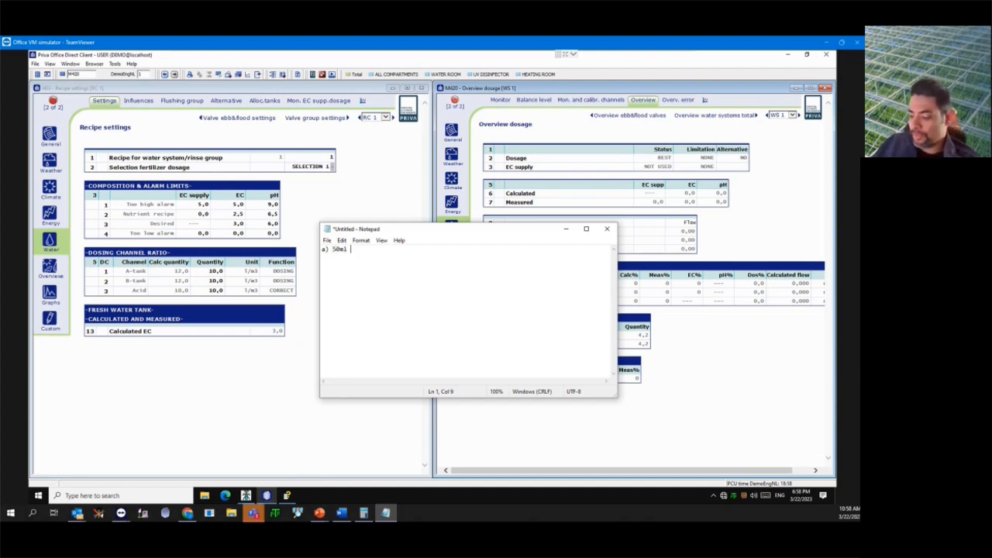
pyautogui.write('--> 1ga')
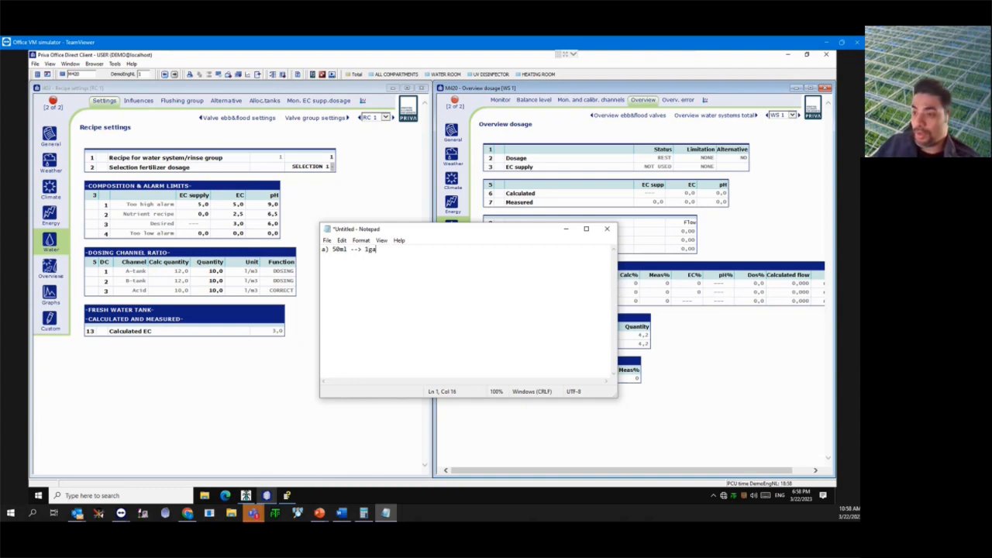
pyautogui.write('l  =')
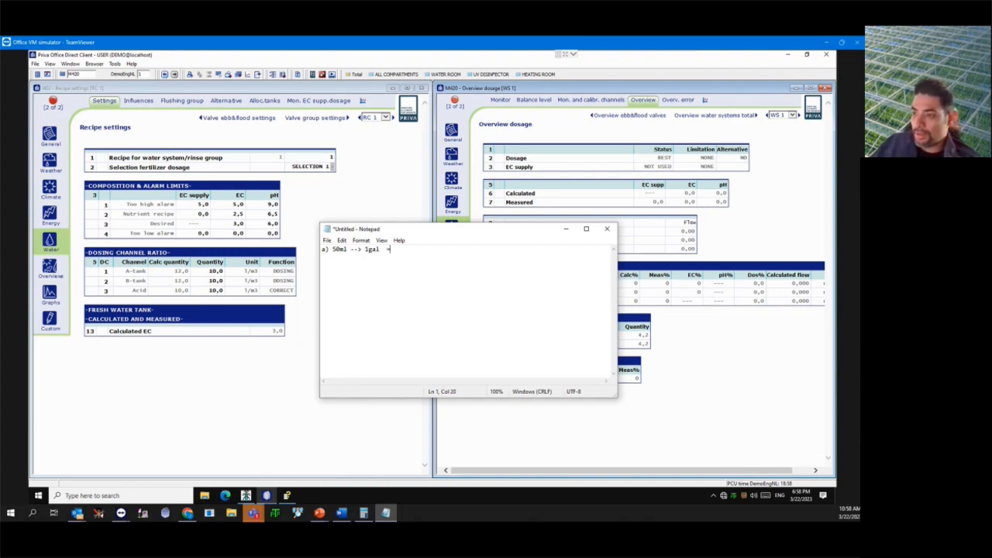
pyautogui.write(' 0.')
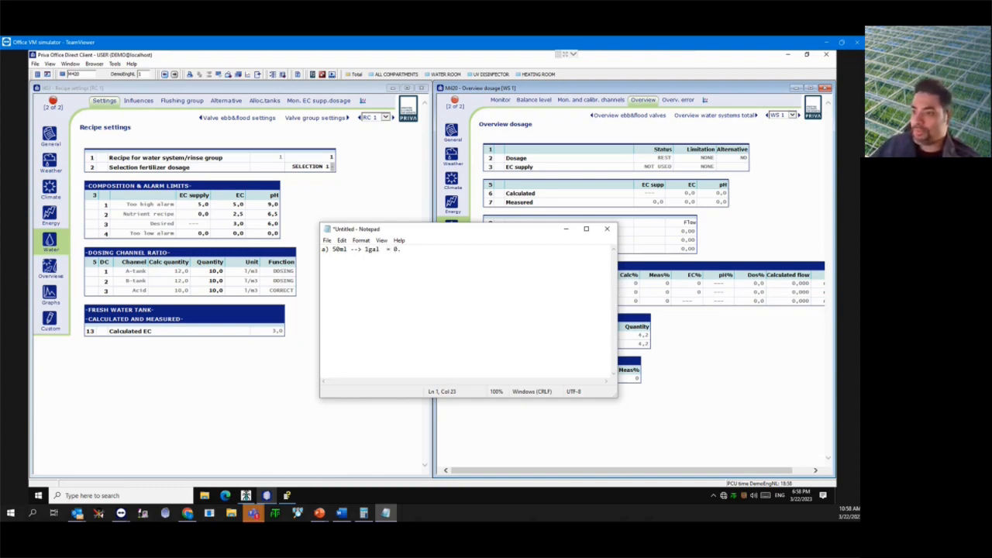
pyautogui.write('8 ')
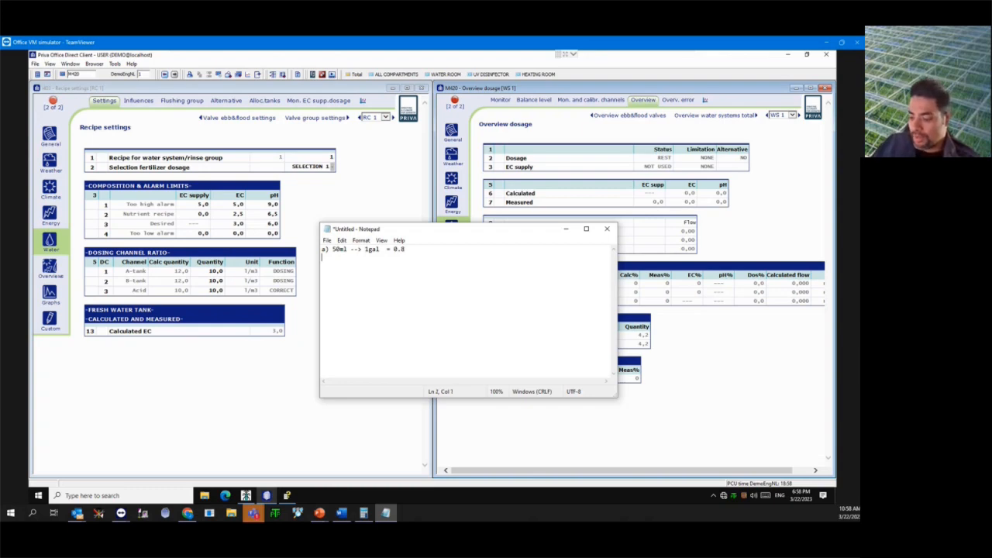
# - Add the line "b) 70ml --> 1gal = 1.2" and, after a blank line, "total = 2.0EC" to the note
pyautogui.write('b) ')
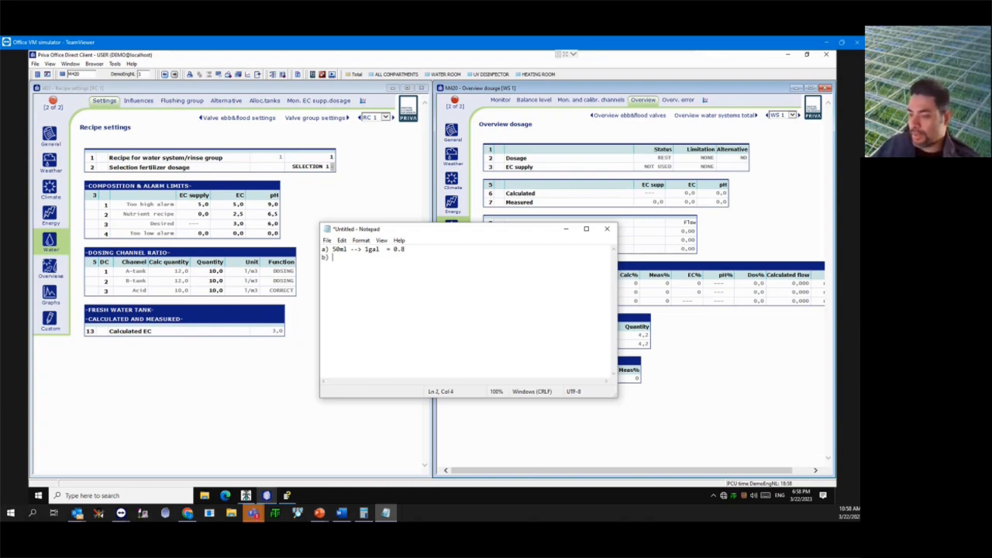
pyautogui.write('70m')
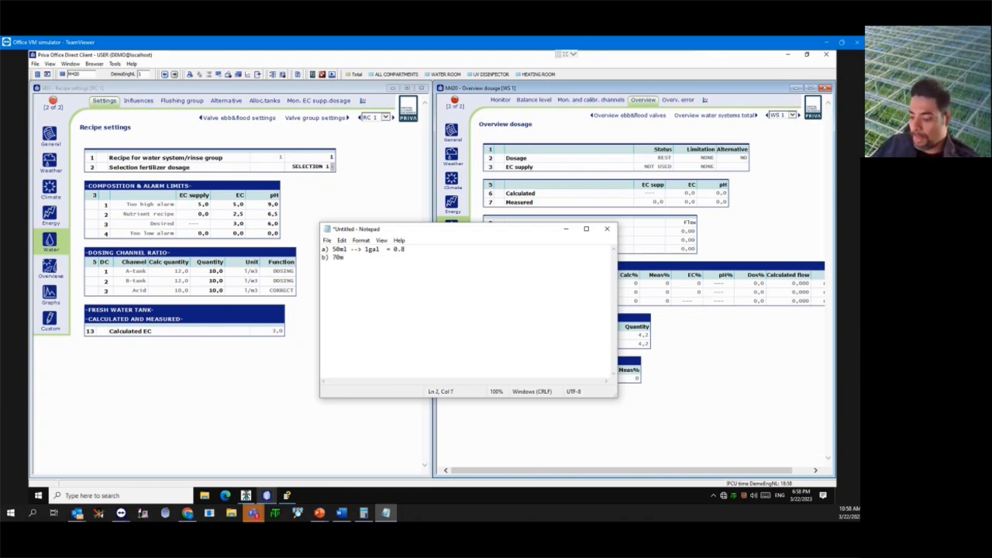
pyautogui.write('l --')
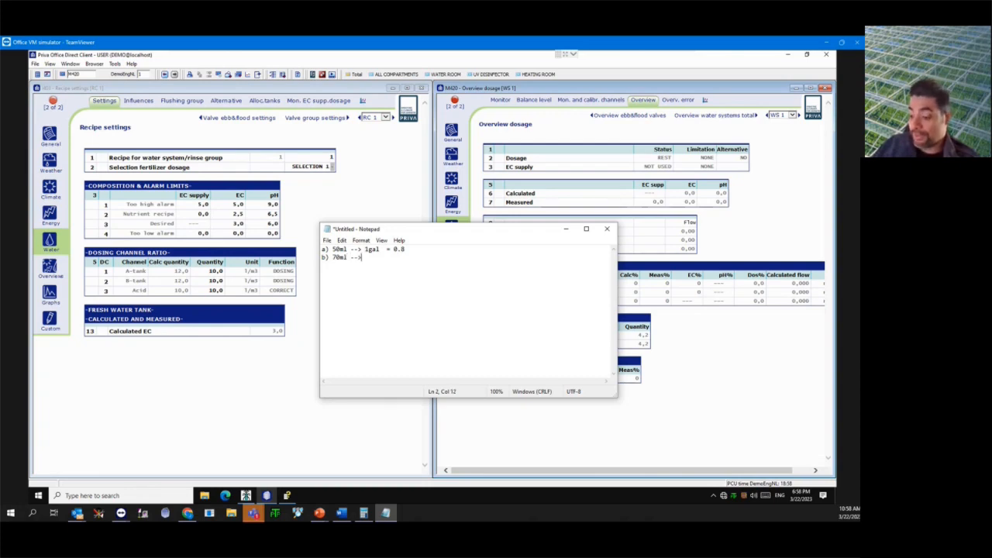
pyautogui.write('>')
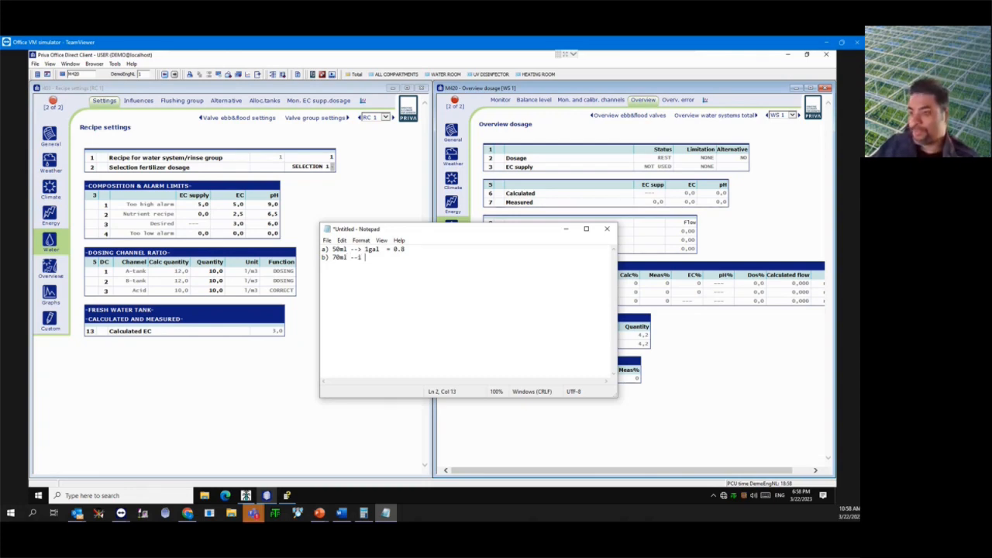
pyautogui.press('BackSpace')
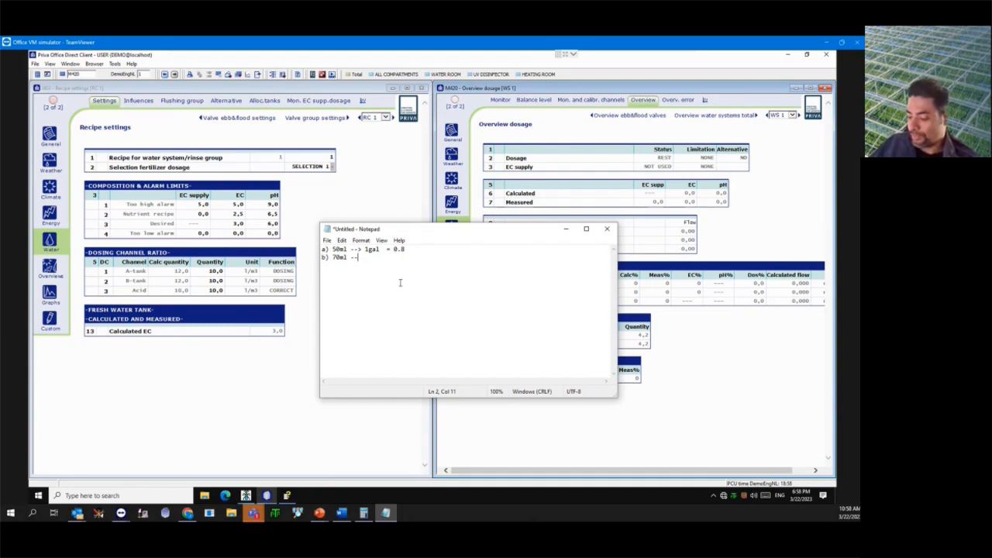
pyautogui.write('> 1gal ')
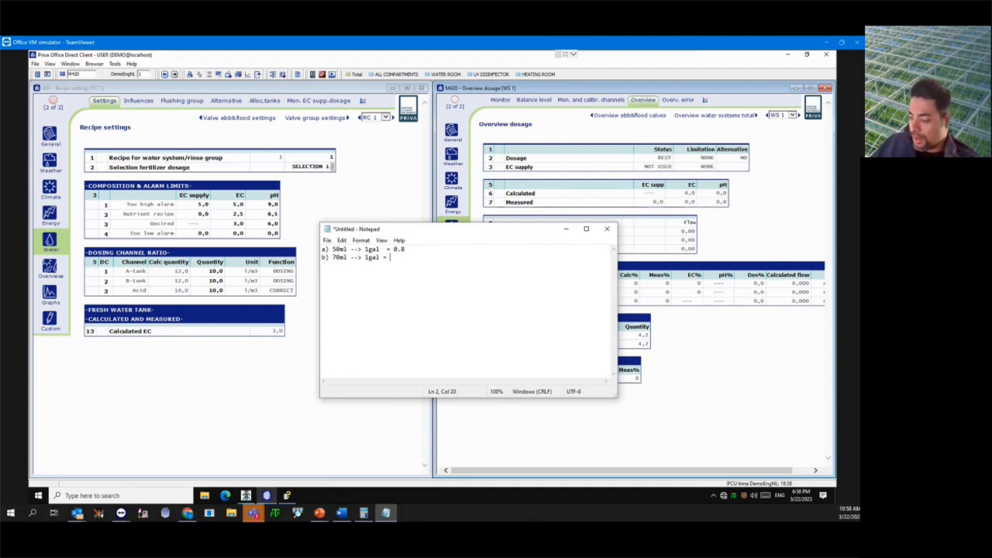
pyautogui.write('= 1.2  ')
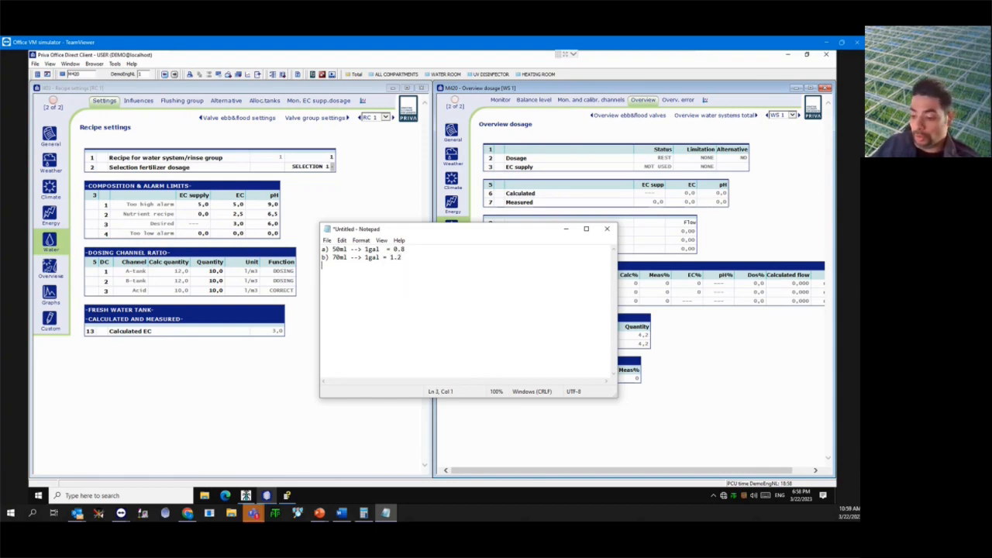
pyautogui.write('total =')
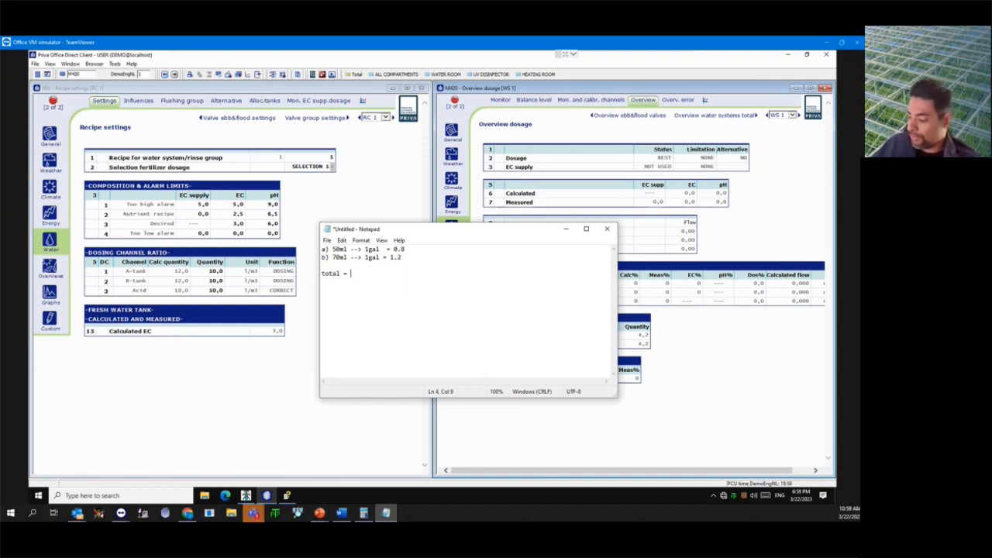
pyautogui.write(' 2.0EC')
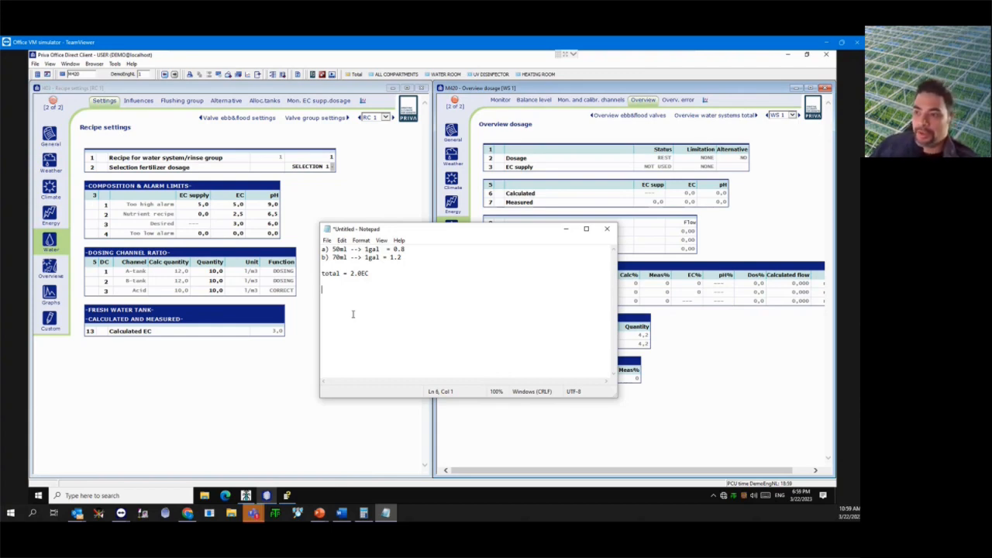
# - Add the conversion line "1gal = 3.78l" below the total in the note, separated by a blank line
pyautogui.write('1ga')
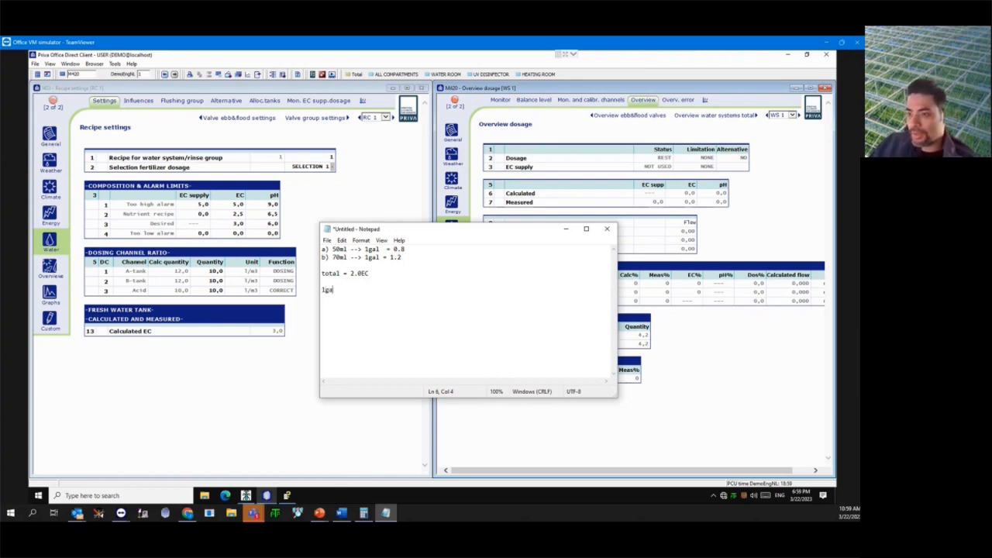
pyautogui.write('l = 3.78')
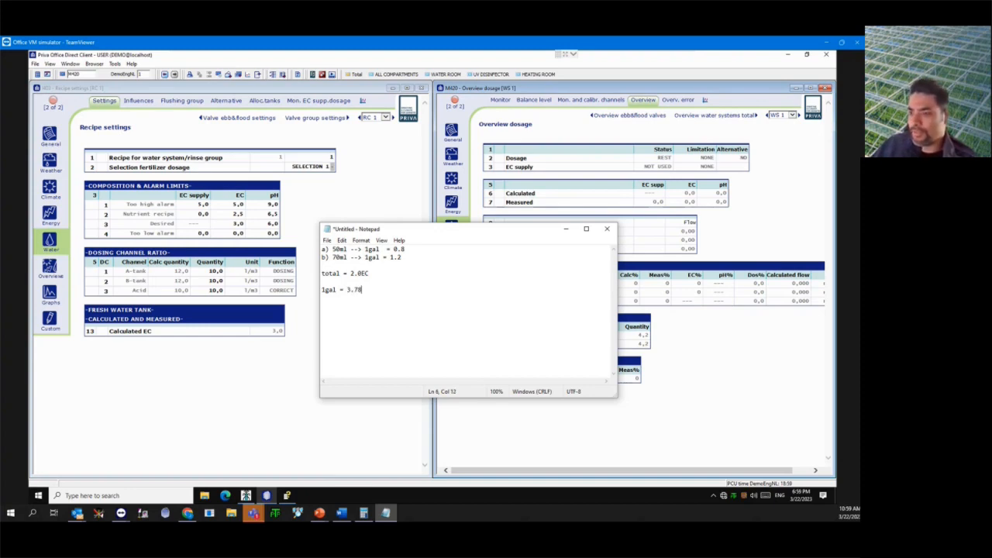
pyautogui.write('l')
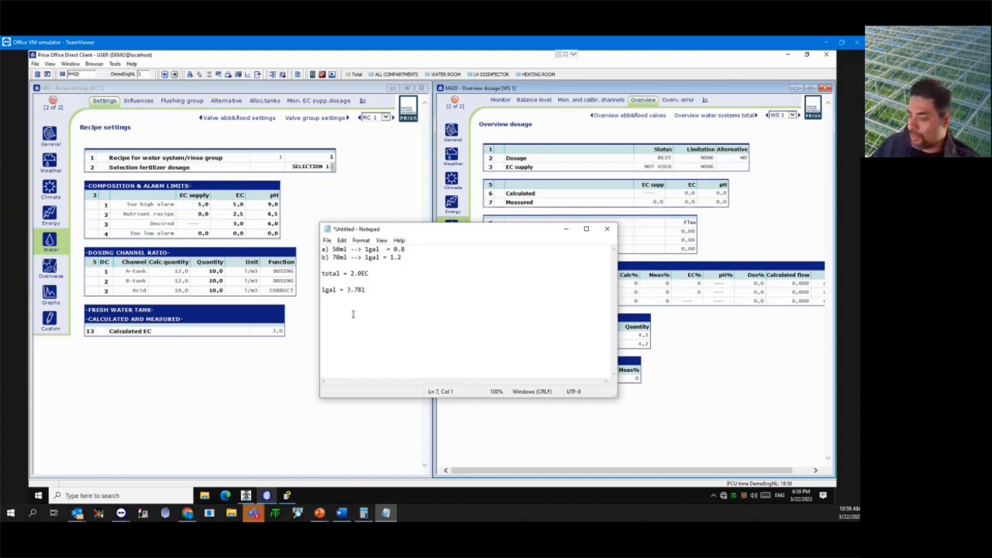
# - Add the lines "3.78lx = 10l" and "x=2.64" under the gallon conversion, followed by a blank line
pyautogui.write('3.78')
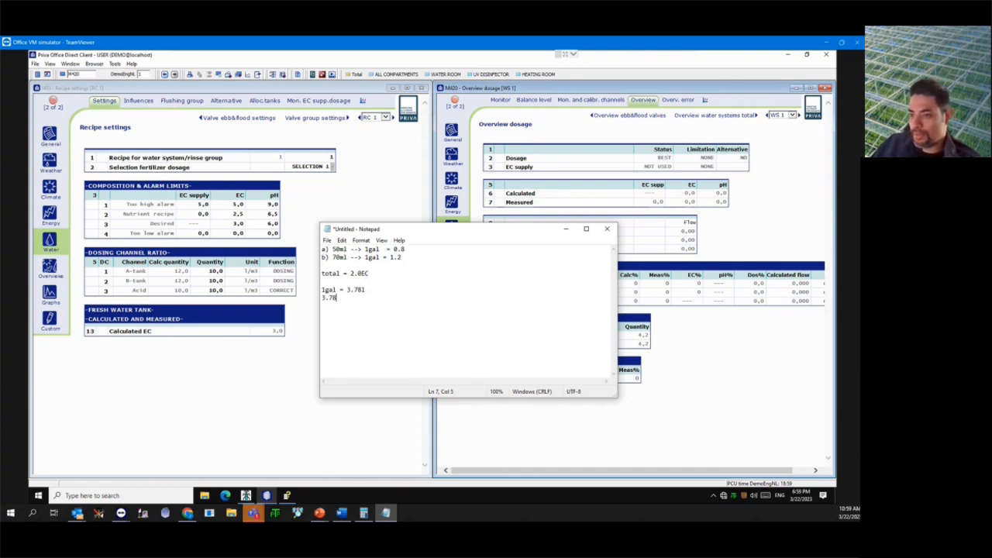
pyautogui.write('1')
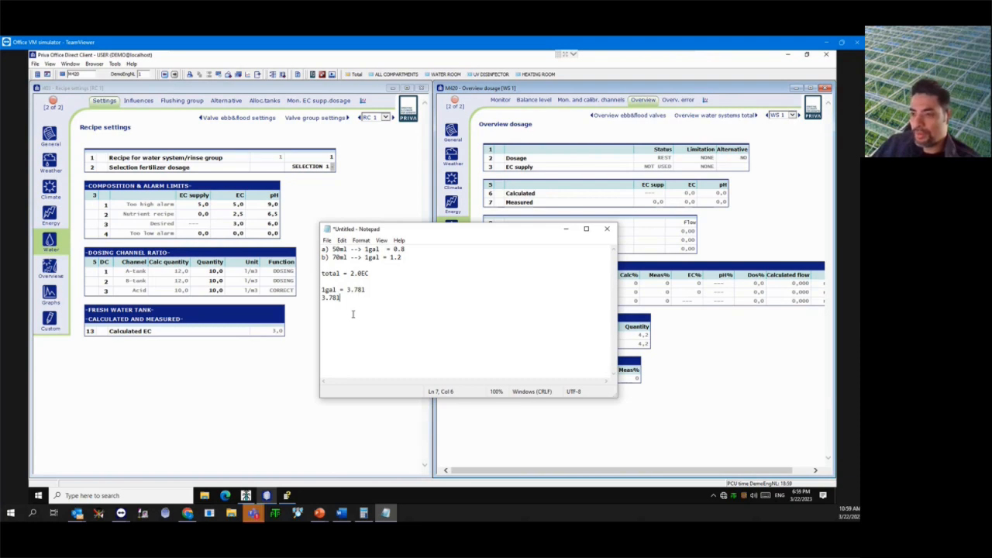
pyautogui.write('x = ')
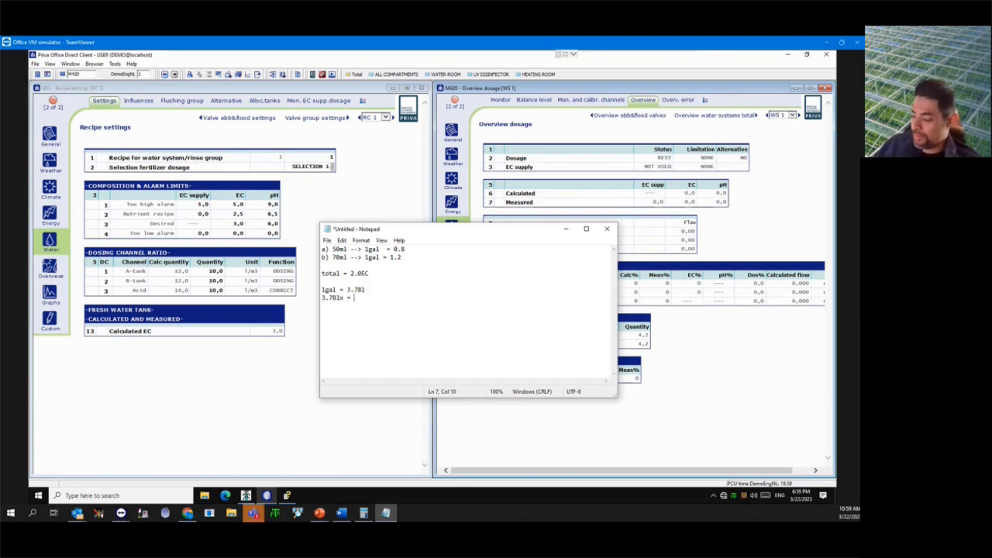
pyautogui.write('1010l')
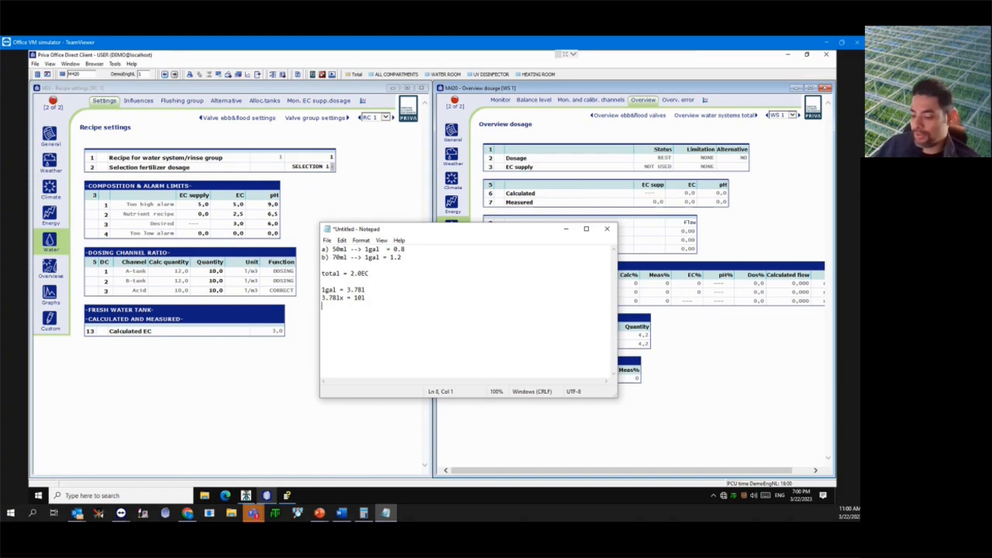
pyautogui.write('x=')
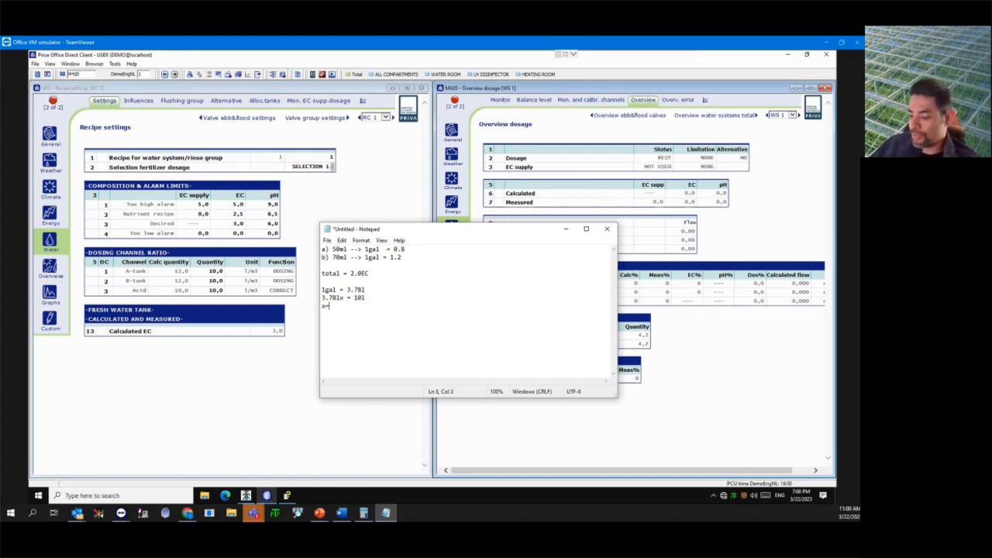
pyautogui.write('2.64')
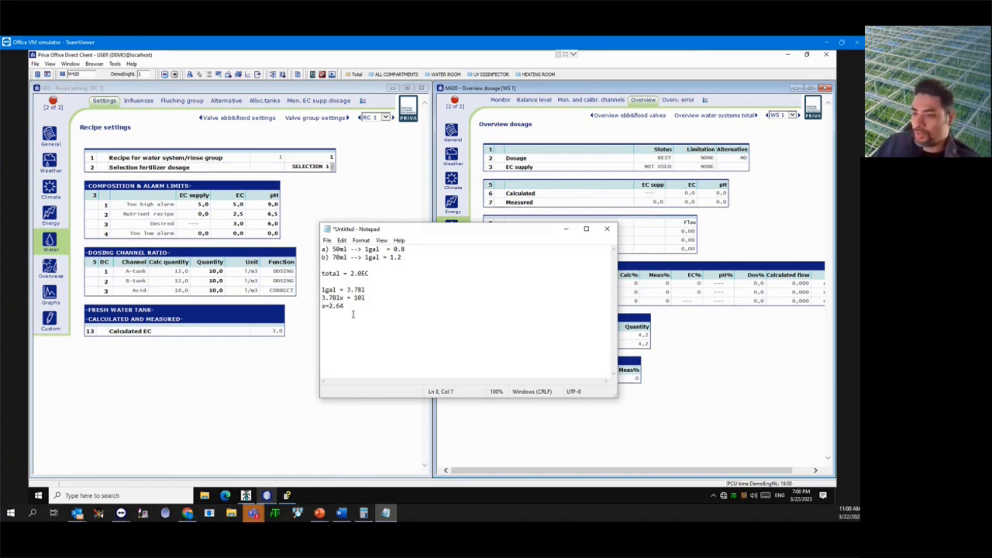
pyautogui.press('Return')
pyautogui.press('Return')
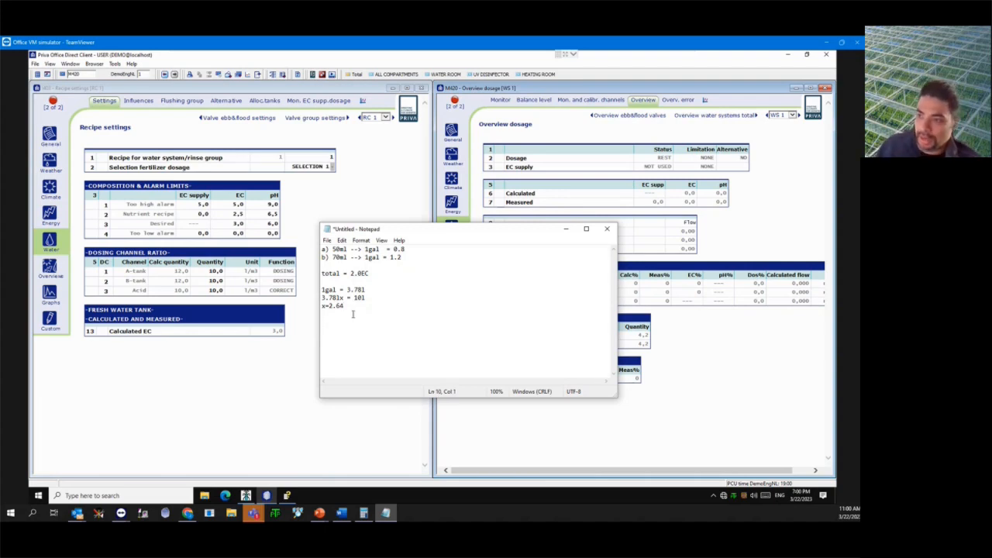
# - Multiply 50 by 2.64 in Calculator and write 132 at the end of the Notepad note
pyautogui.doubleClick(372, 249)
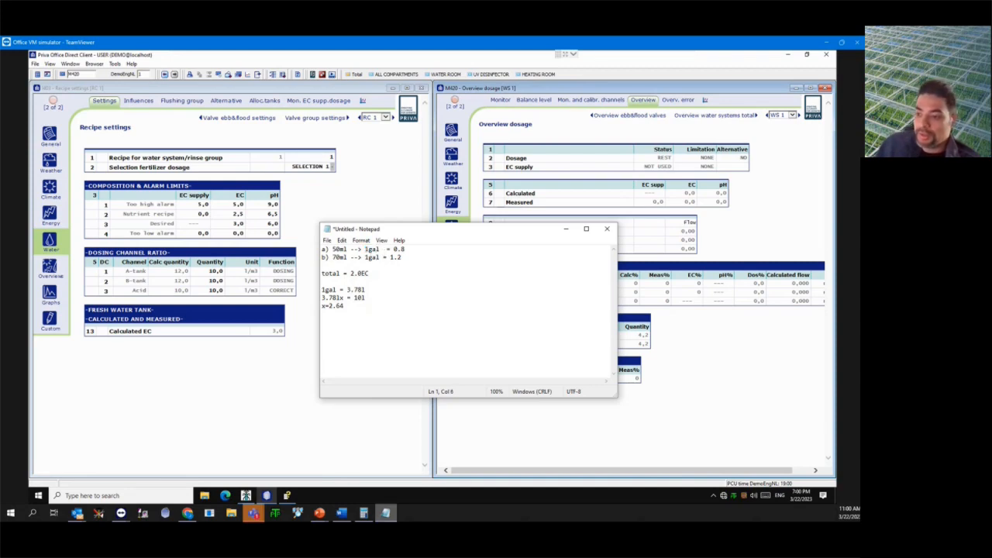
pyautogui.click(385, 513)
pyautogui.click(482, 217)
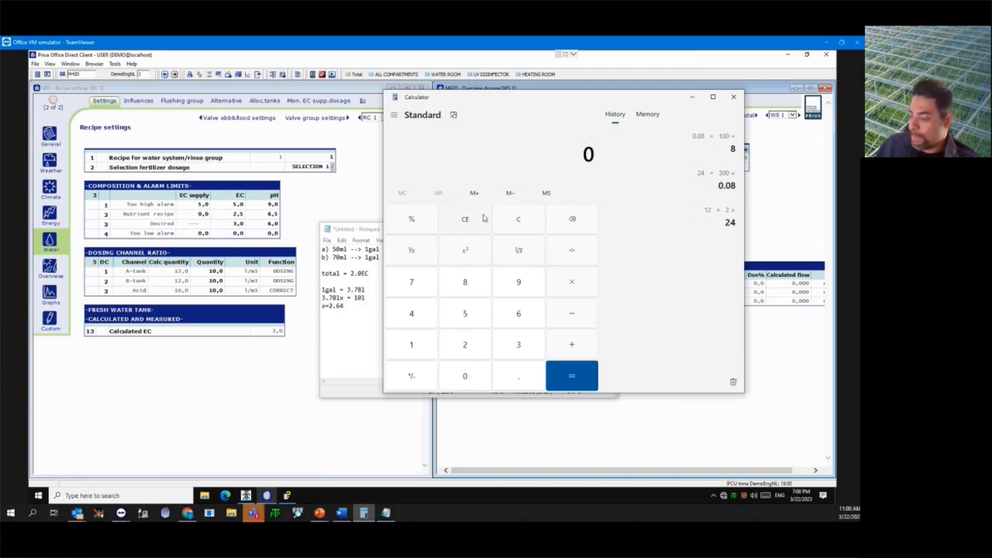
pyautogui.write('50')
pyautogui.press('Return')
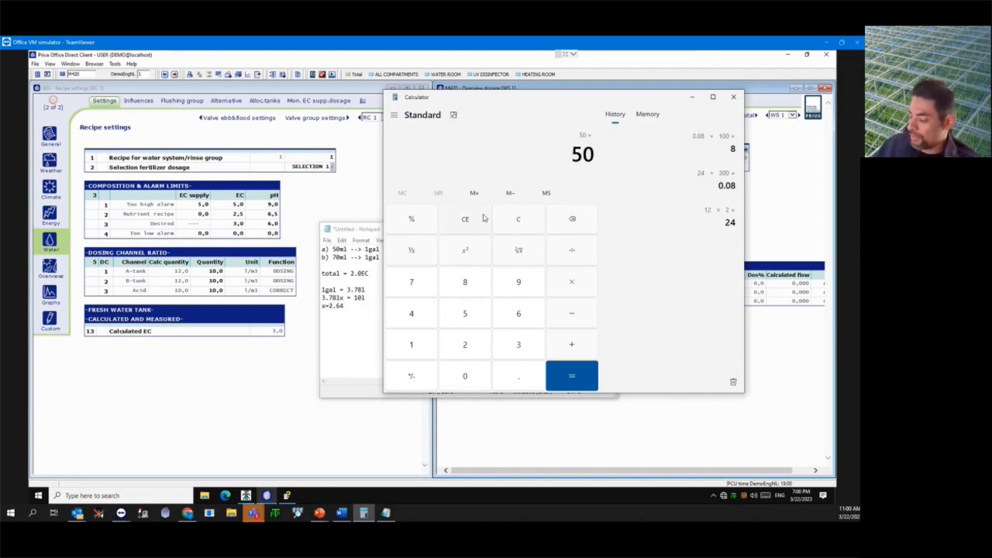
pyautogui.write('*2.64')
pyautogui.press('Return')
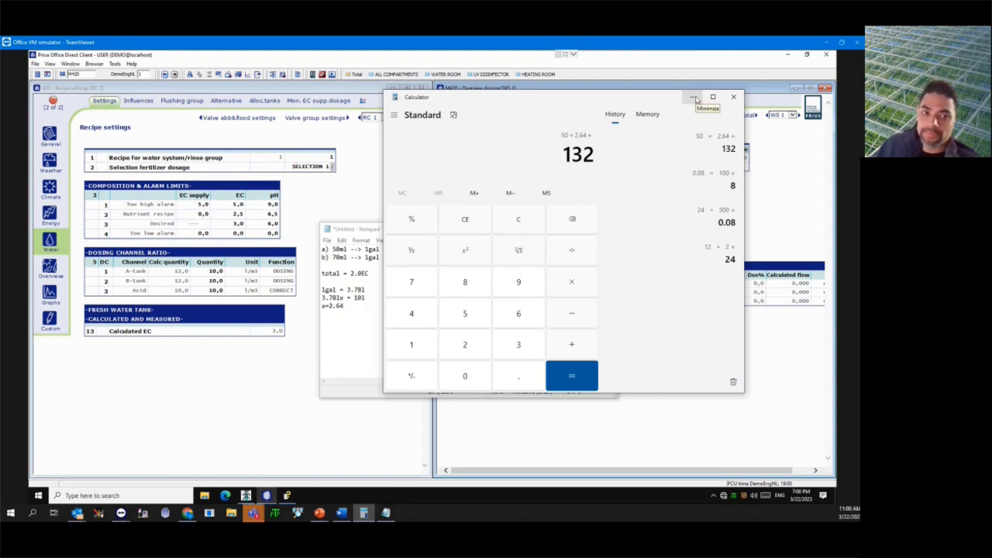
pyautogui.click(695, 98)
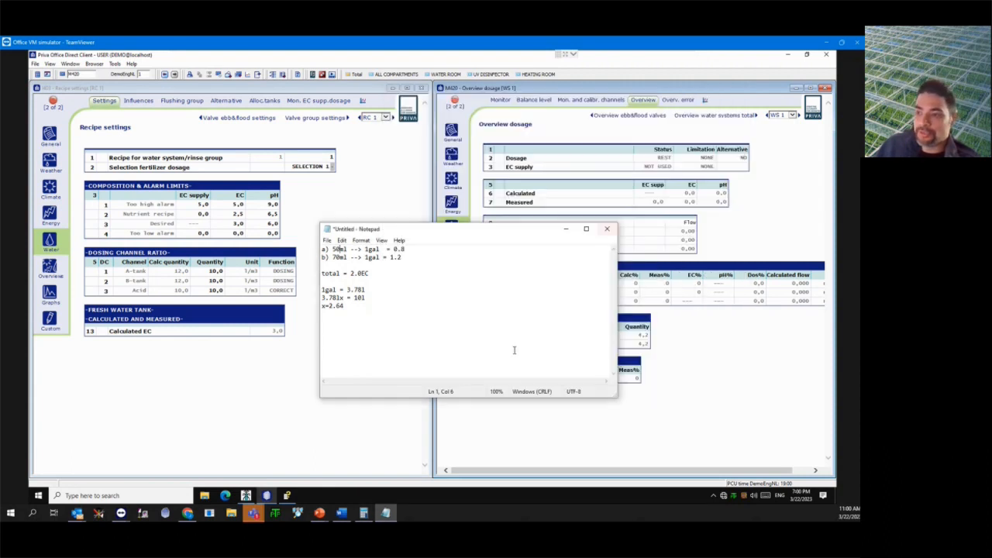
pyautogui.click(379, 330)
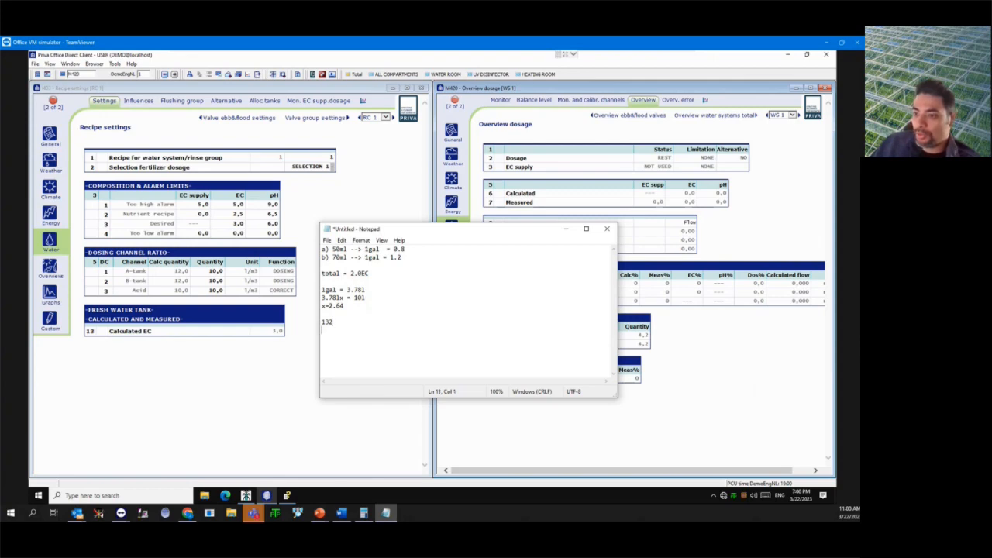
# - Multiply 70 by 2.64 in Calculator and write 184 below the 132 in the note
pyautogui.click(364, 513)
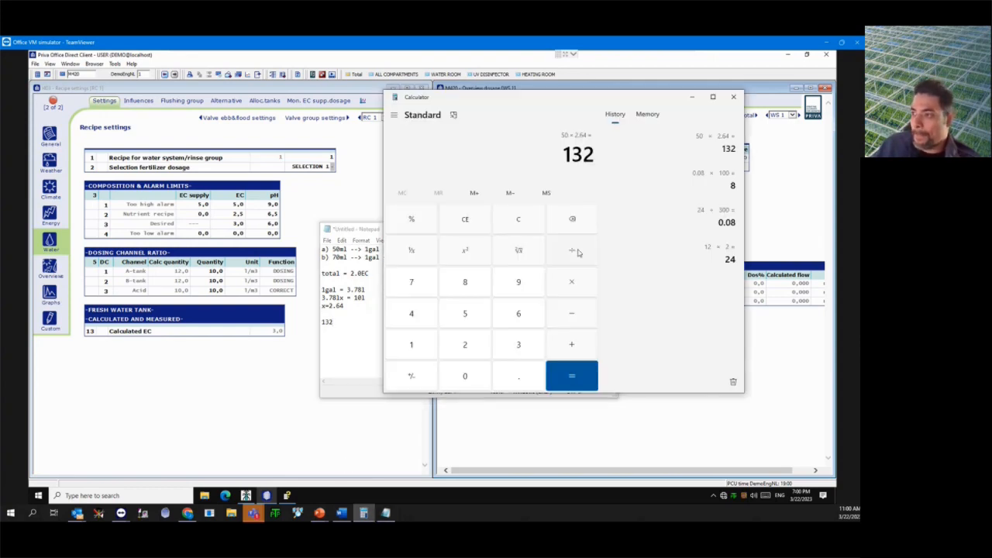
pyautogui.click(465, 220)
pyautogui.write('7')
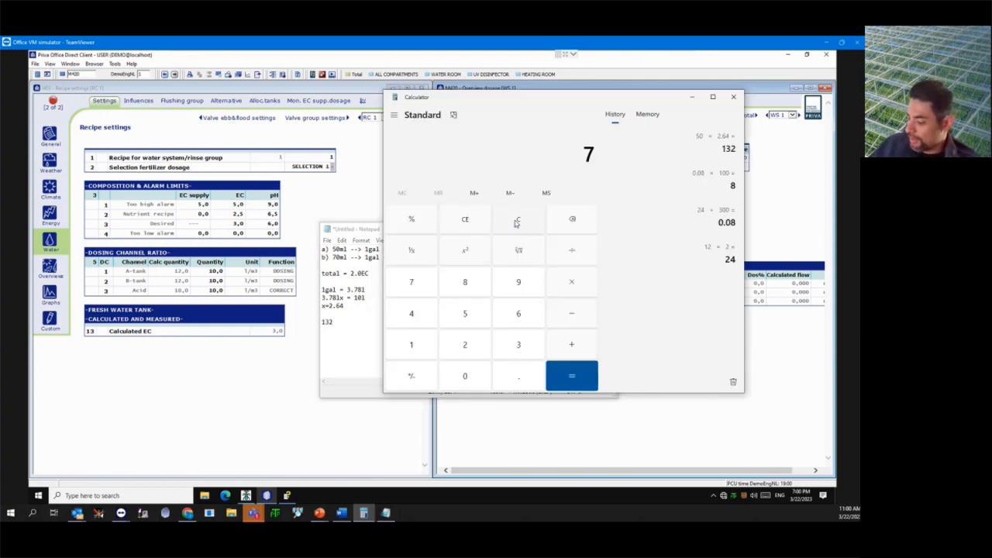
pyautogui.write('0*2.64')
pyautogui.press('Return')
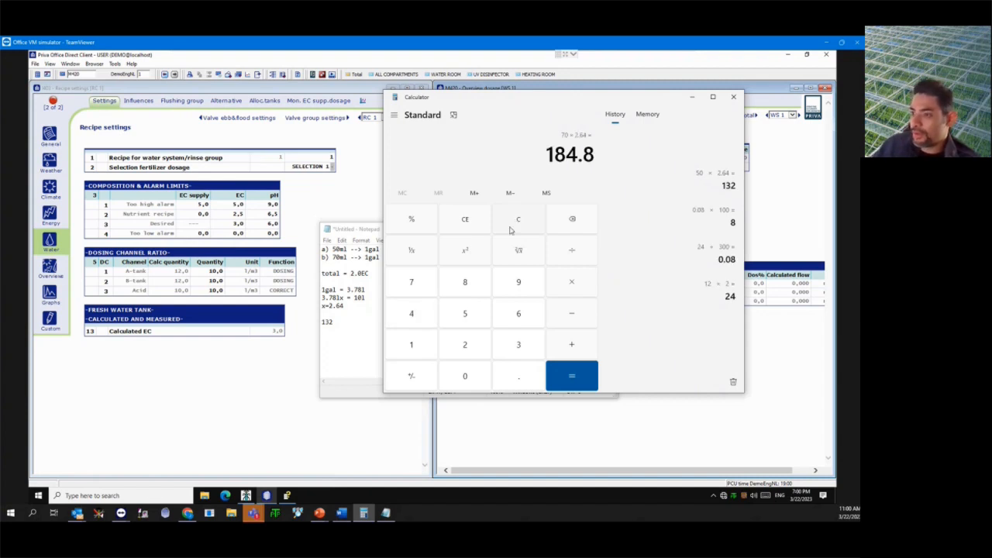
pyautogui.click(322, 341)
pyautogui.write('184')
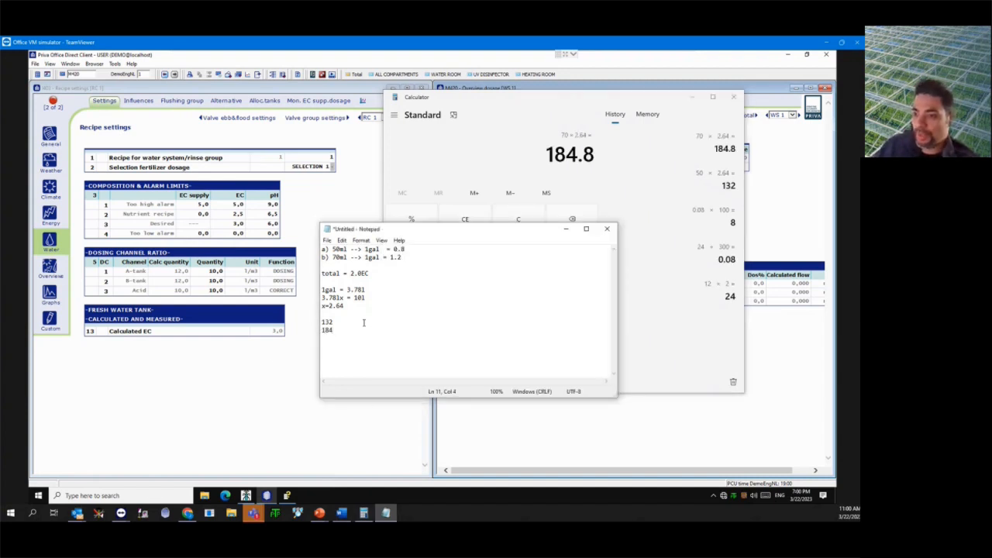
# - Label the two results in the note as "132 - a" and "184 - b"
pyautogui.write(' - ')
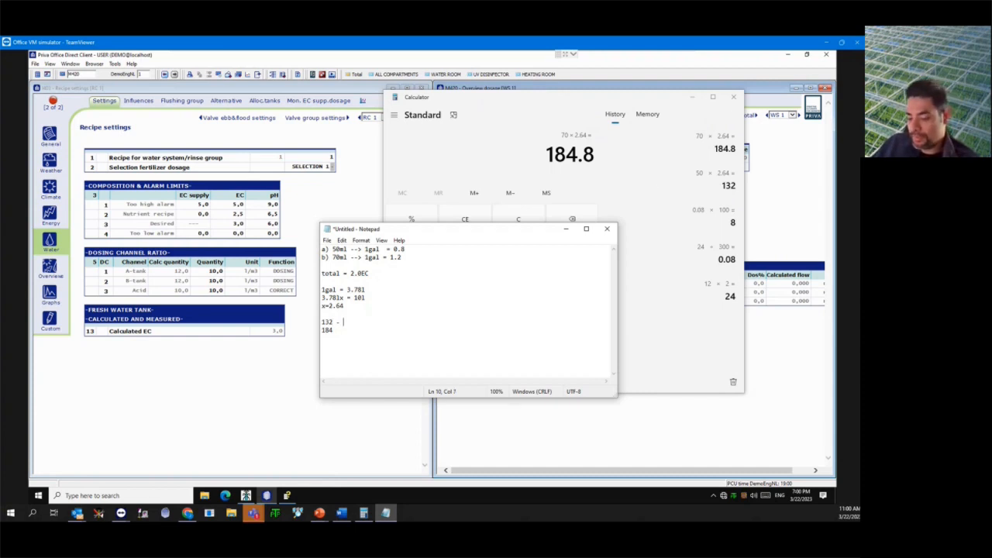
pyautogui.write('a')
pyautogui.press('Down')
pyautogui.write('-')
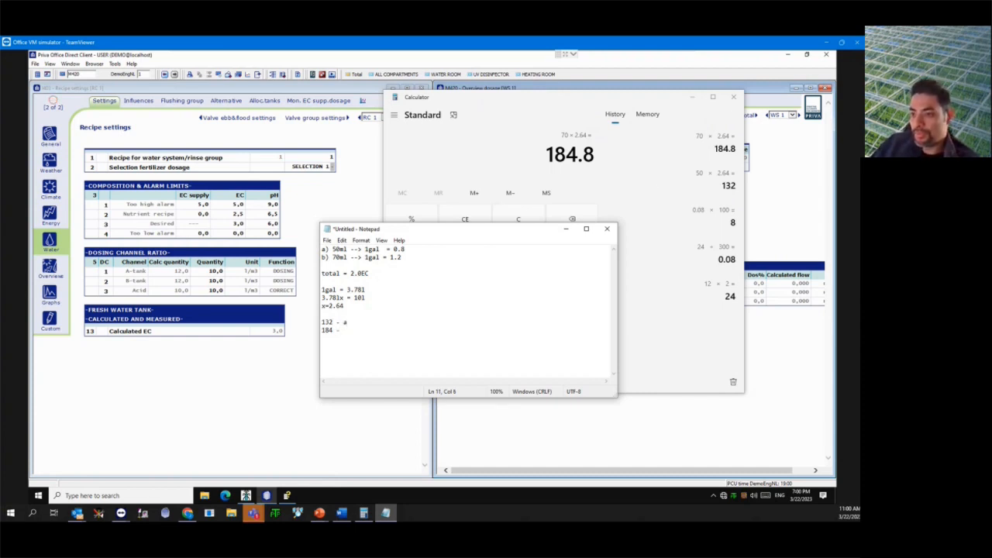
pyautogui.write(' b')
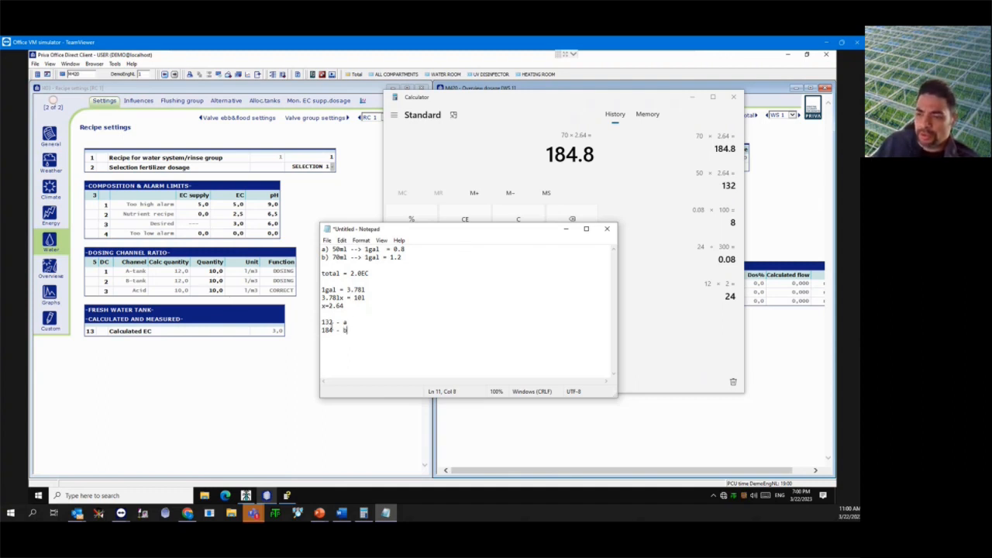
# - Switch to the Priva recipe settings and set the A-tank's dosing channel quantity to 13,2 l/m3
pyautogui.hotkey('alt', 'Tab')
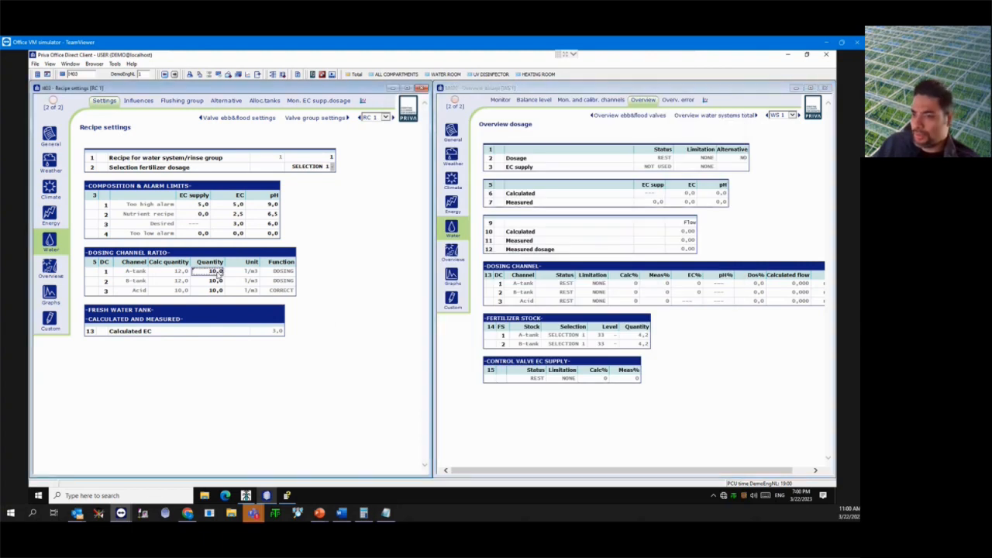
pyautogui.write('13,2')
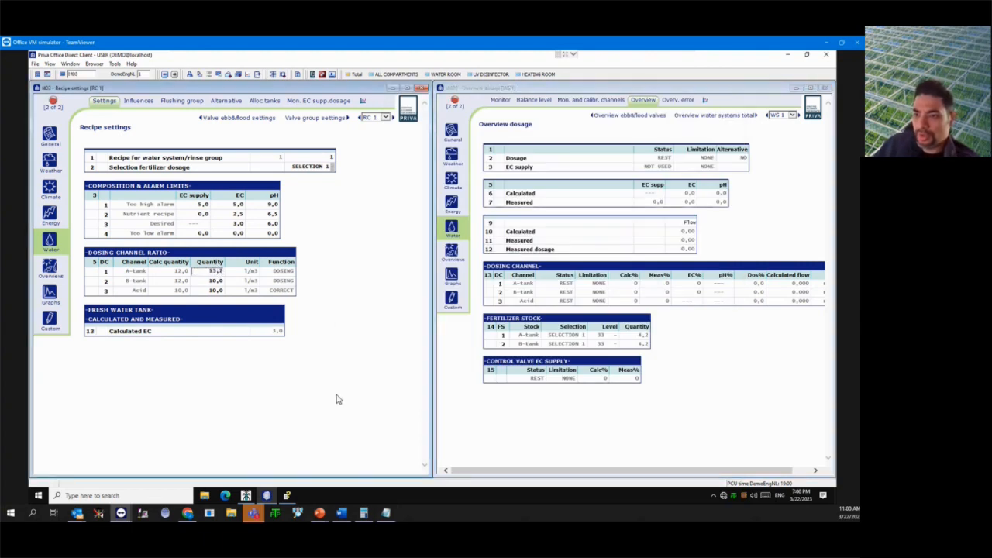
pyautogui.press('Return')
# - Recheck the B value in the note and set the B-tank's dosing channel quantity to 18,4 l/m3
pyautogui.click(266, 494)
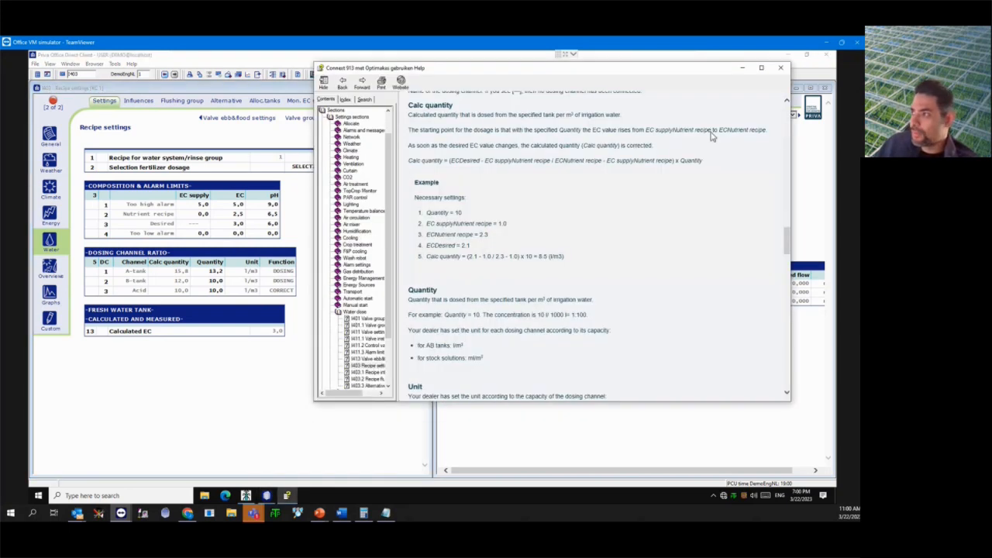
pyautogui.click(741, 68)
pyautogui.click(385, 513)
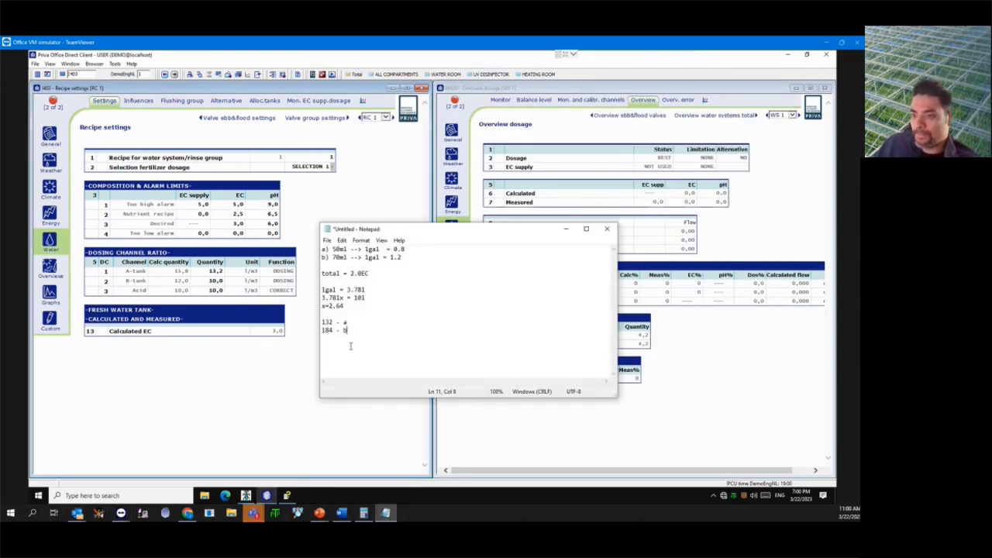
pyautogui.click(217, 284)
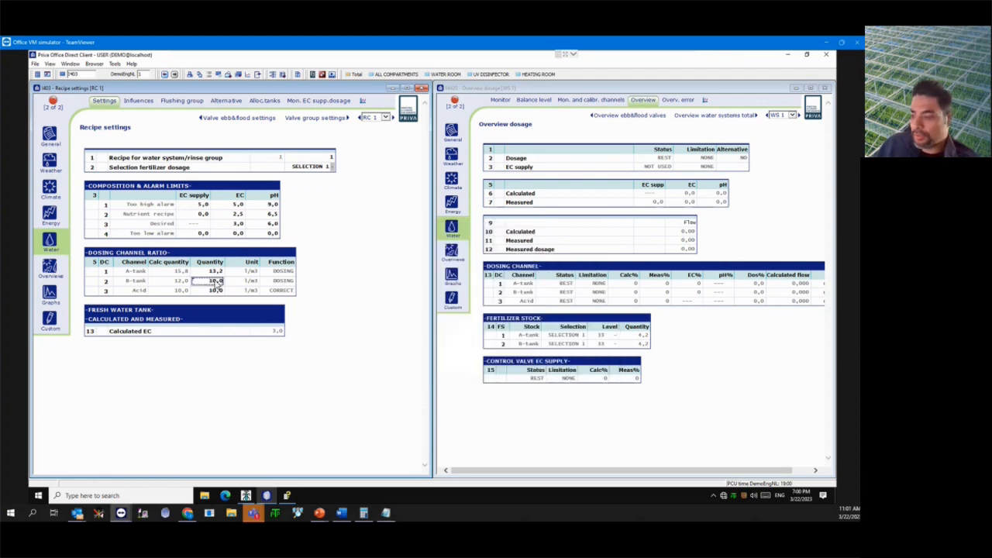
pyautogui.click(217, 282)
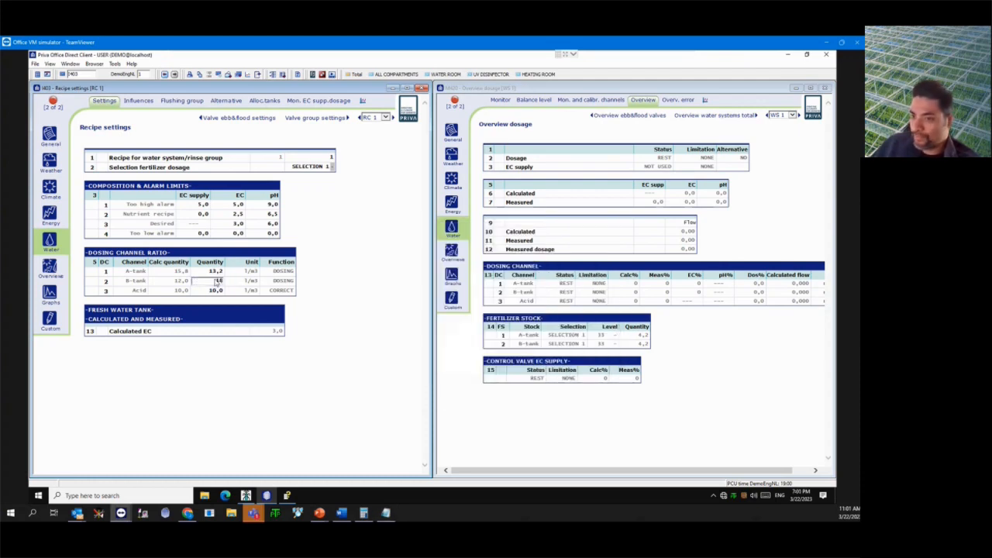
pyautogui.click(255, 372)
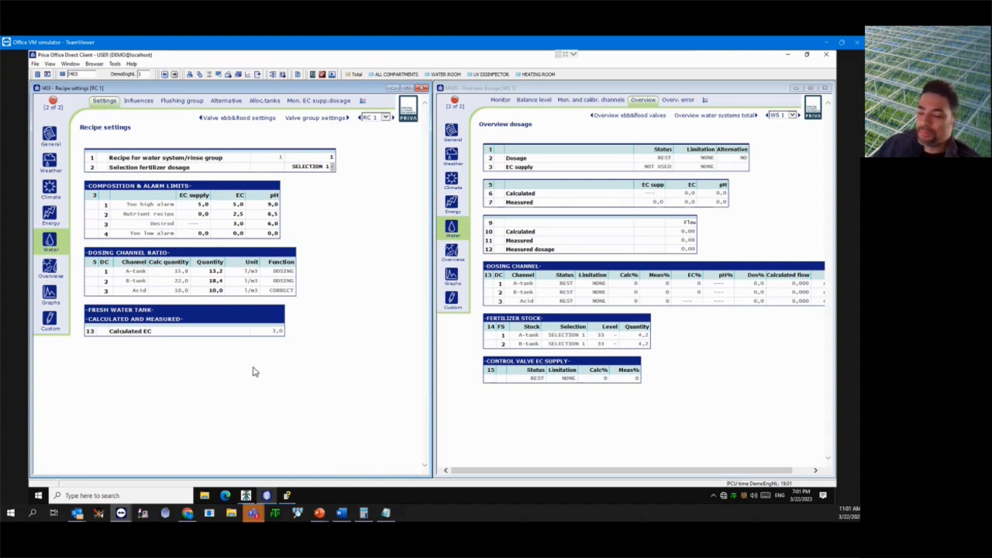
# - Bring up the Notepad note again and close it without saving the changes
pyautogui.click(385, 513)
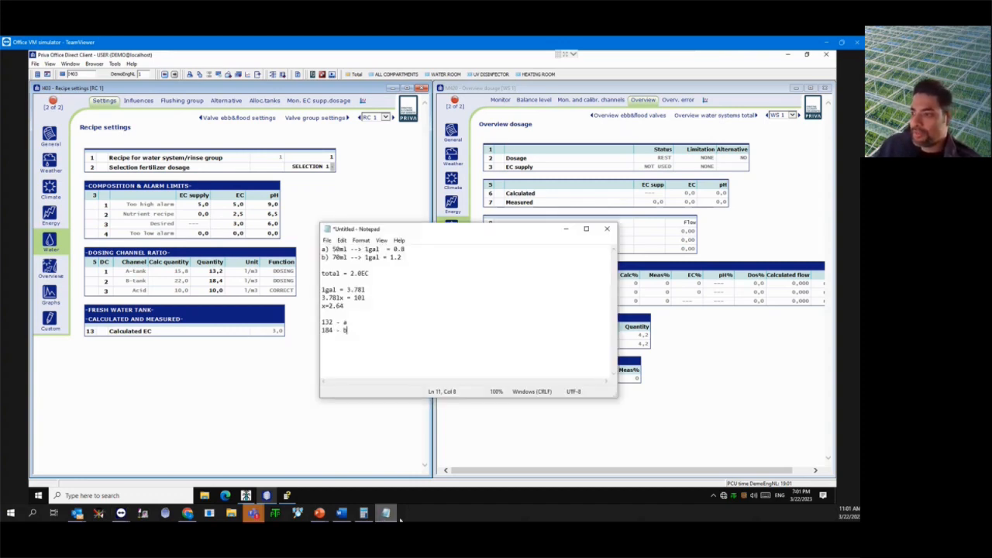
pyautogui.click(607, 229)
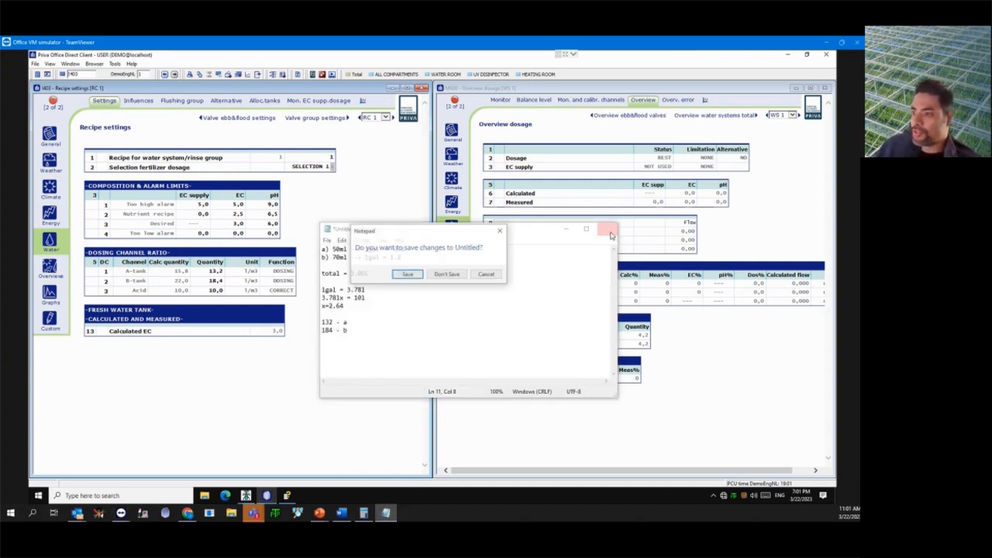
pyautogui.click(447, 274)
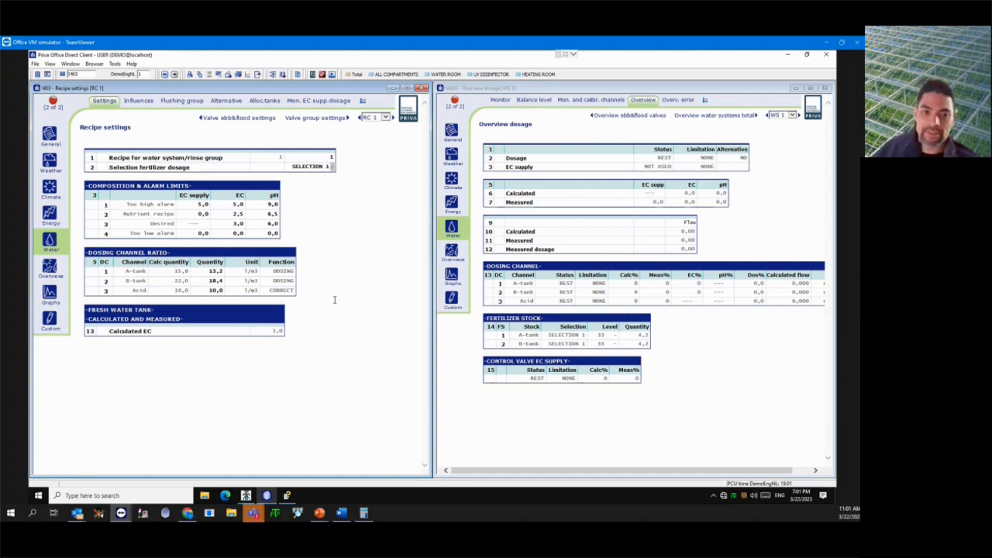
# - Set the dosing channel quantities of both the A-tank and the B-tank to 10 l/m3
pyautogui.click(220, 272)
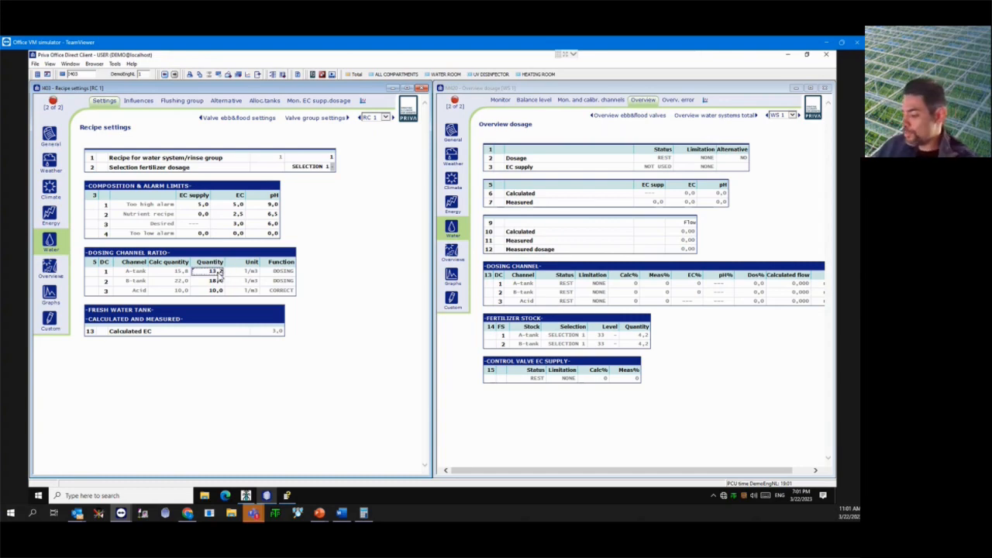
pyautogui.write('10')
pyautogui.press('Return')
pyautogui.write('10')
pyautogui.press('Return')
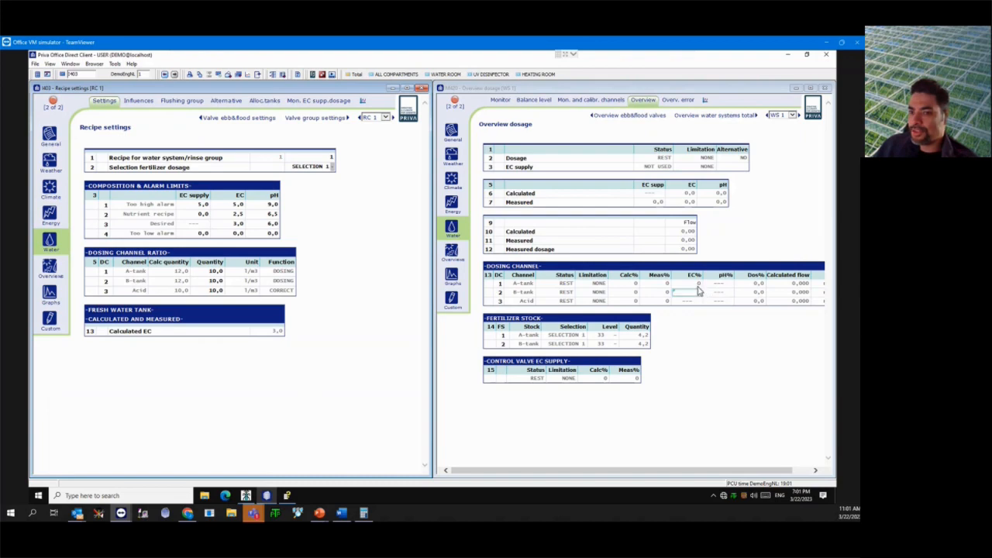
# - Display the dosage monitoring settings for water system WS 1 beside the recipe settings
pyautogui.click(697, 422)
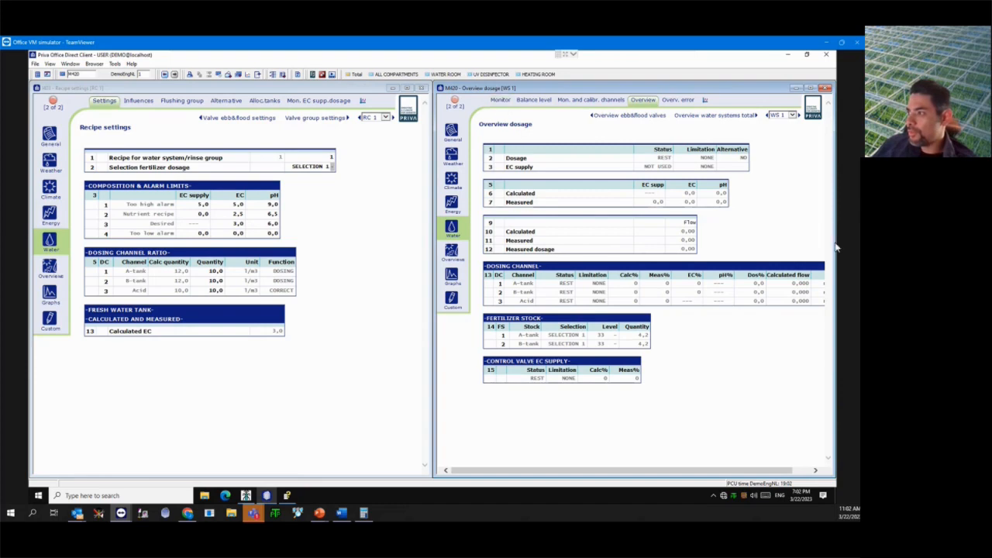
pyautogui.click(500, 100)
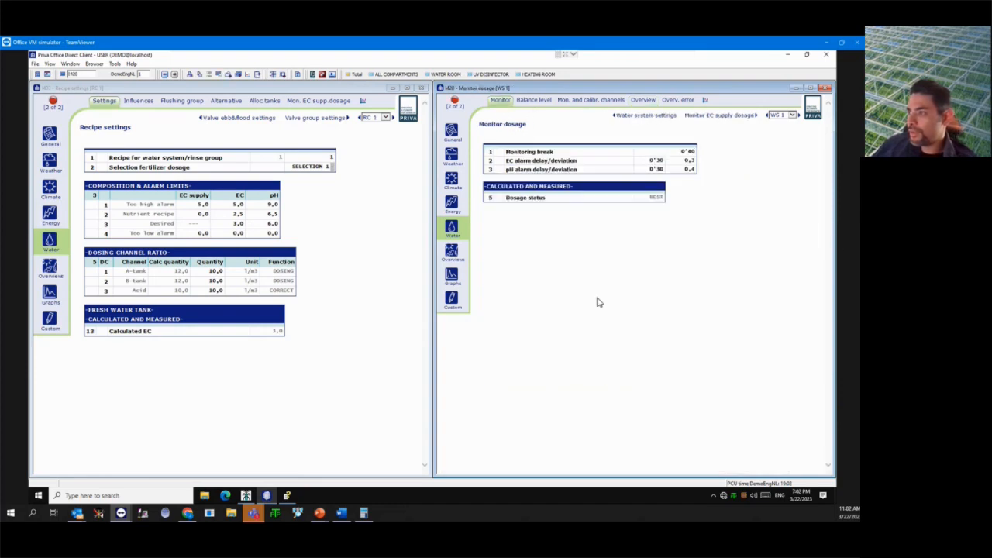
pyautogui.click(347, 384)
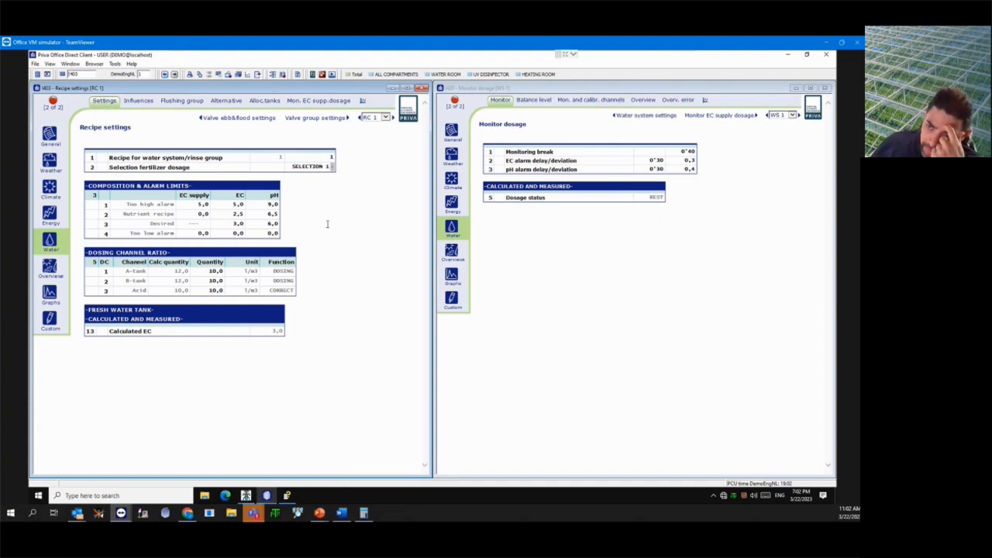
# - Examine the recipe's too-high and too-low EC and pH alarm limits alongside the EC alarm deviation in the dosage monitor
pyautogui.click(241, 205)
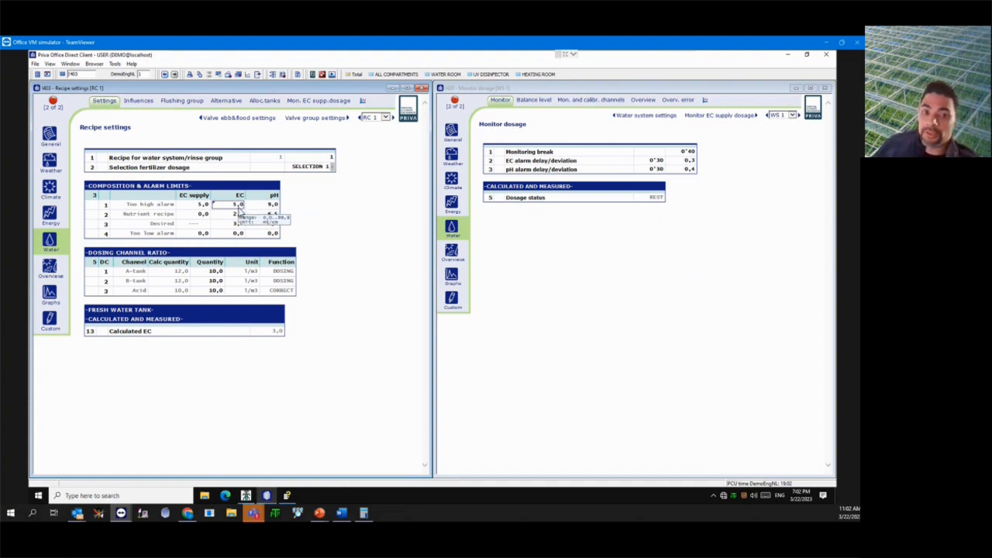
pyautogui.click(240, 233)
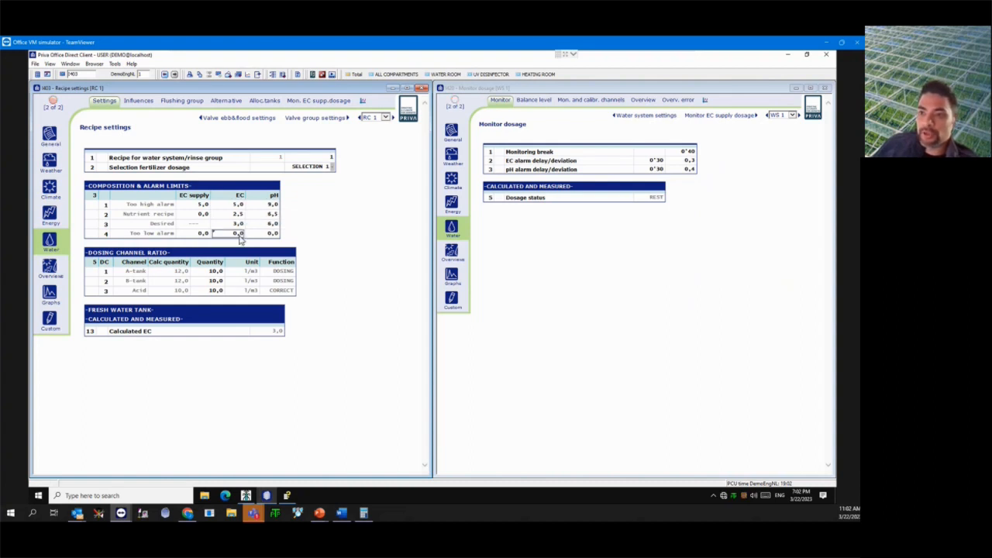
pyautogui.click(269, 235)
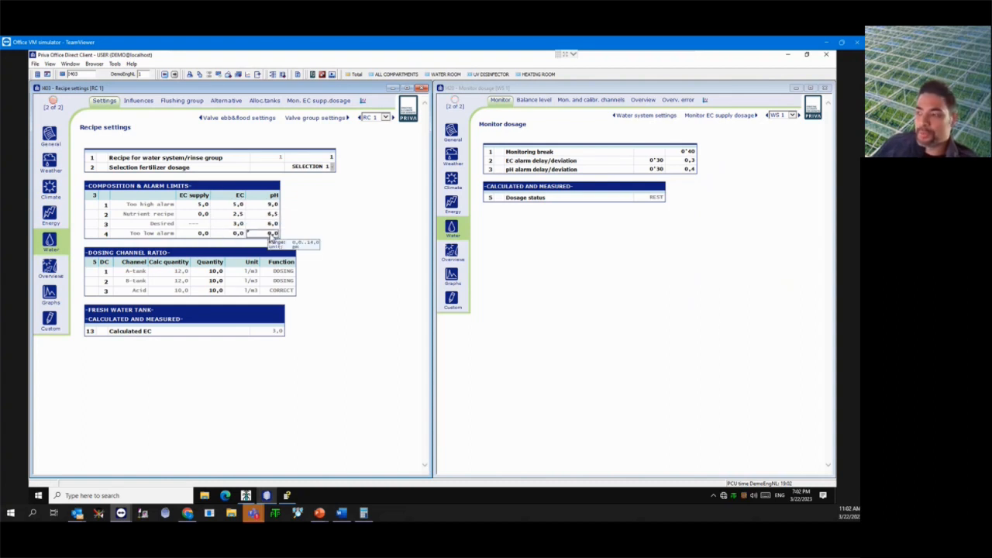
pyautogui.click(761, 242)
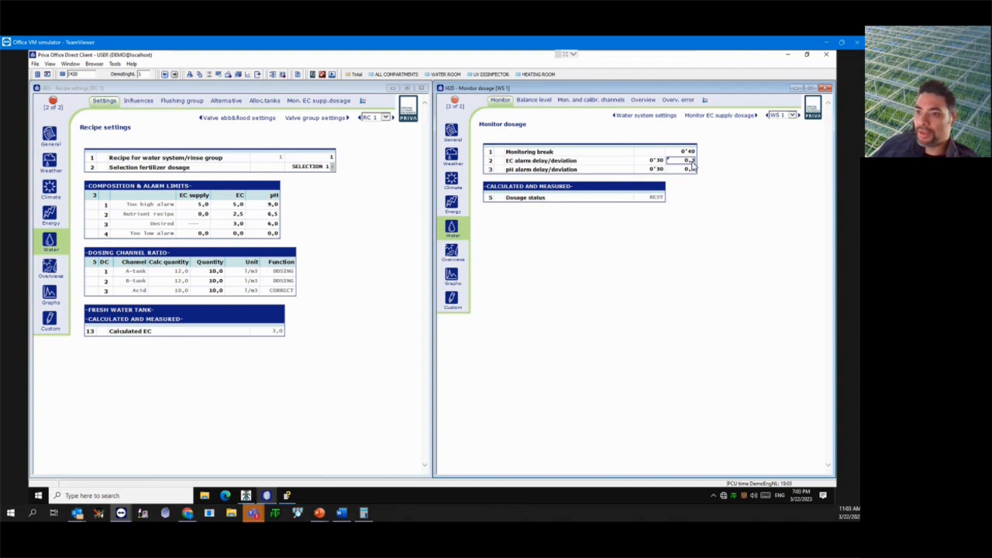
pyautogui.click(237, 208)
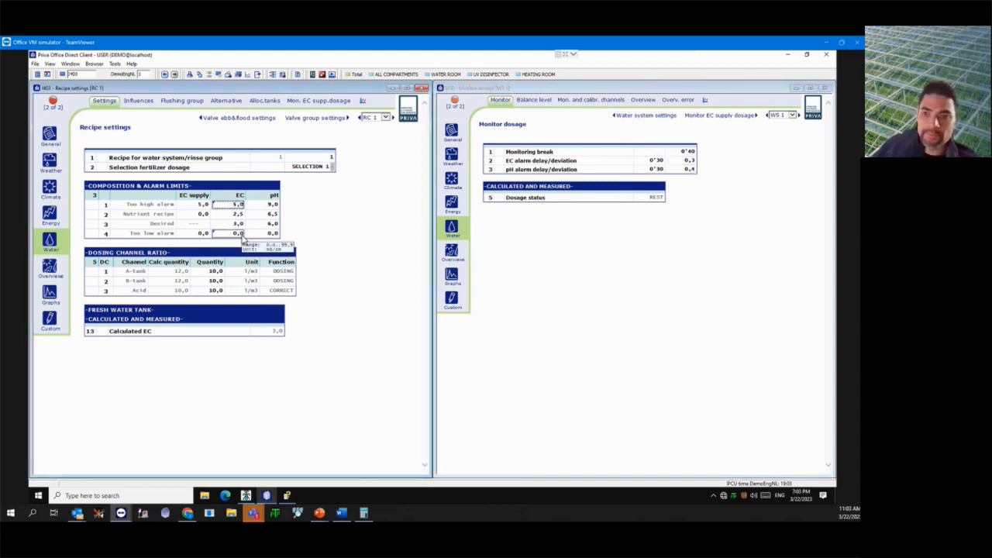
# - Replace the dosage monitor with screen 403.4 for allocating recipes to tanks
pyautogui.click(657, 266)
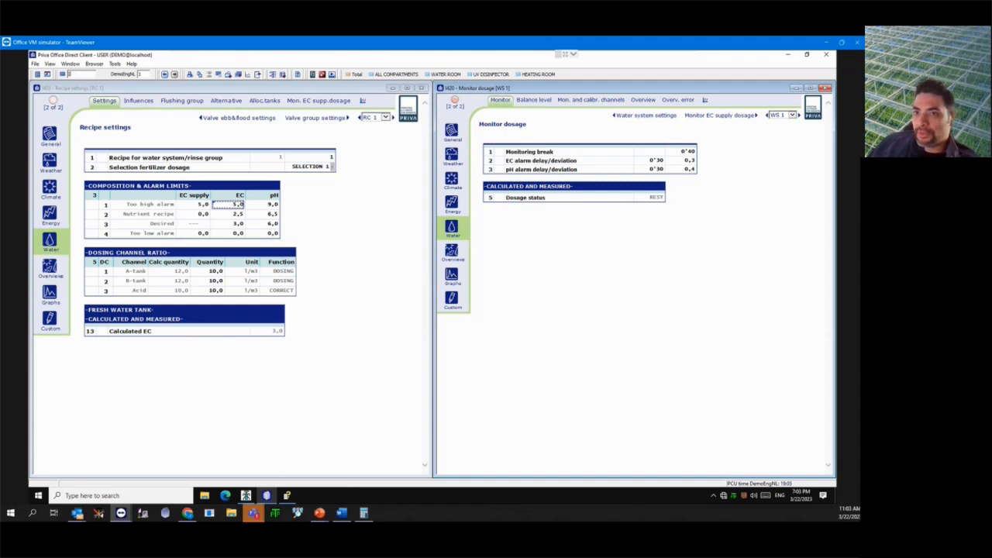
pyautogui.write('403.')
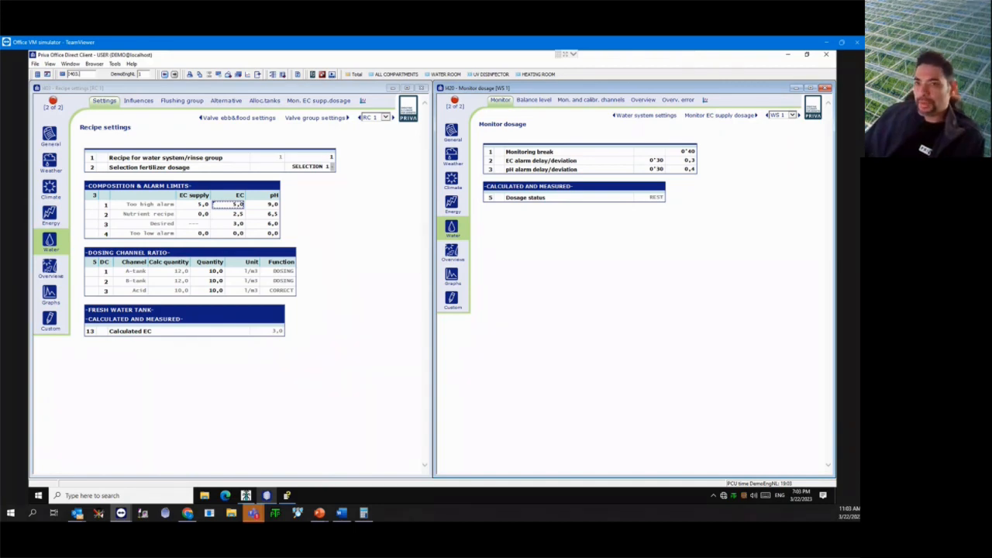
pyautogui.write('4')
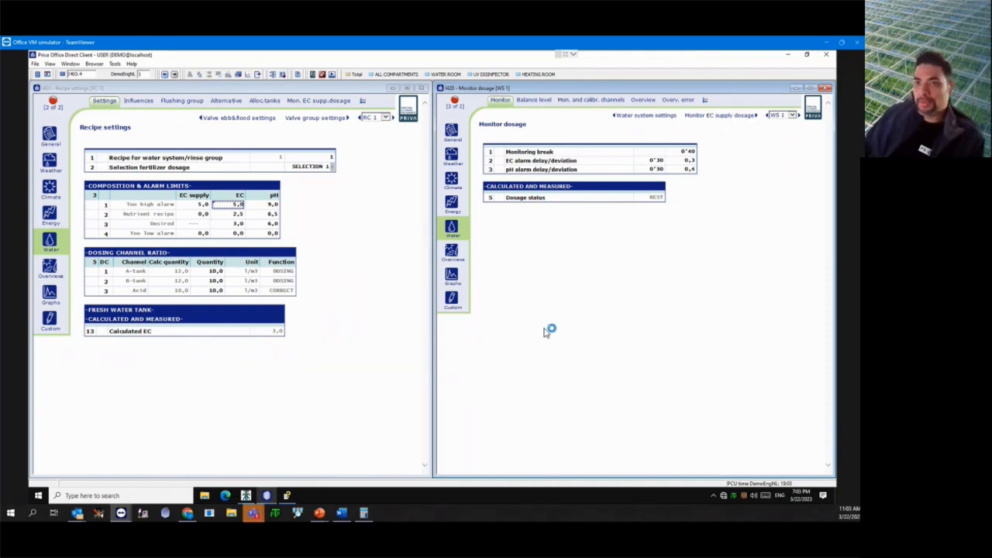
pyautogui.press('Return')
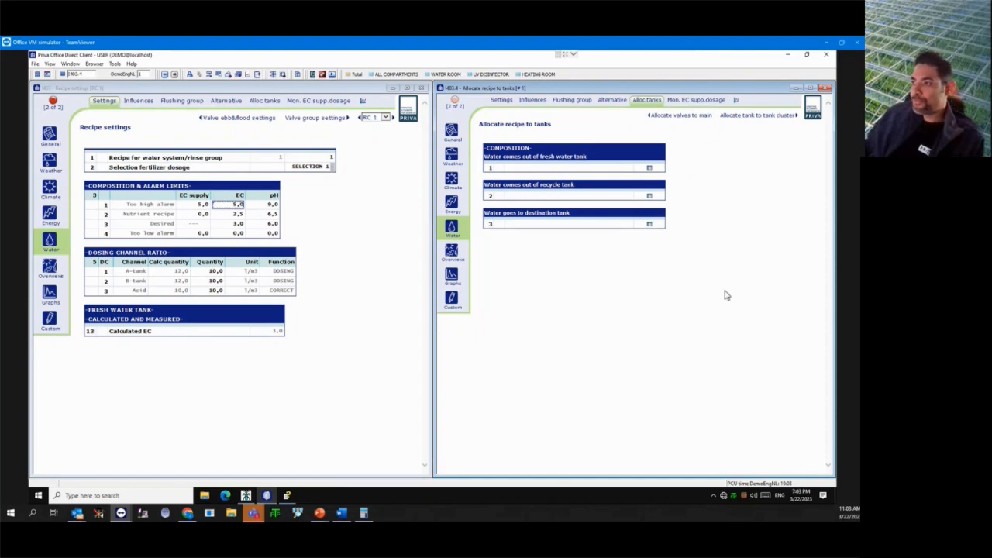
# - Replace the recipe settings with screen 440, the settings of Tank 1
pyautogui.click(354, 376)
pyautogui.write('440')
pyautogui.press('Return')
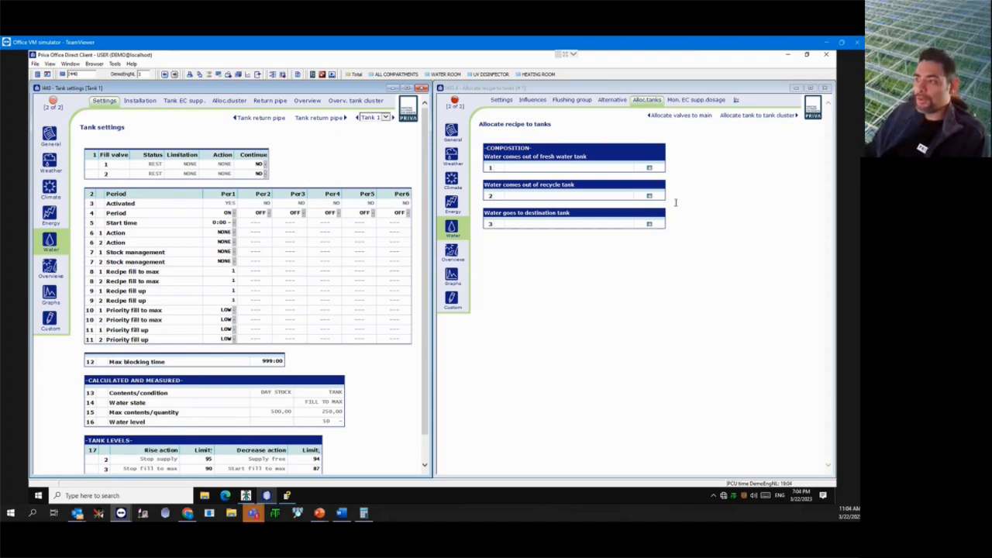
# - Inspect the fresh water tank allocation matrix of recipes per tank and close it without changes
pyautogui.rightClick(480, 129)
pyautogui.click(677, 348)
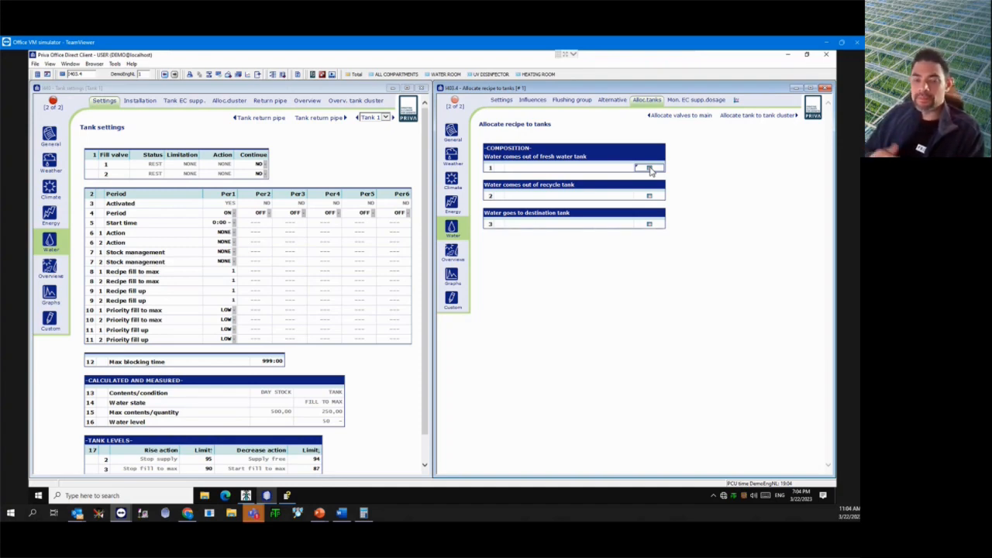
pyautogui.click(649, 169)
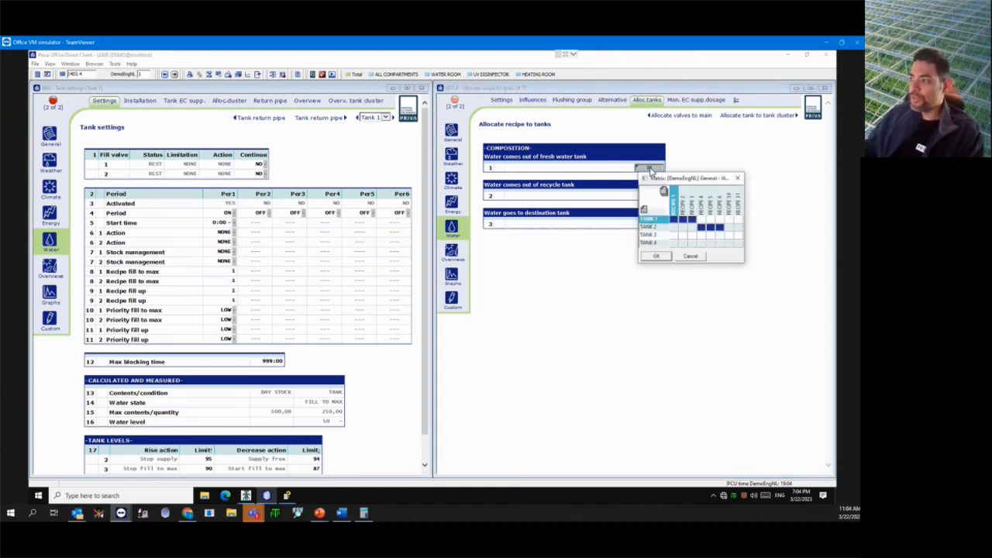
pyautogui.moveTo(700, 177); pyautogui.dragTo(675, 244)
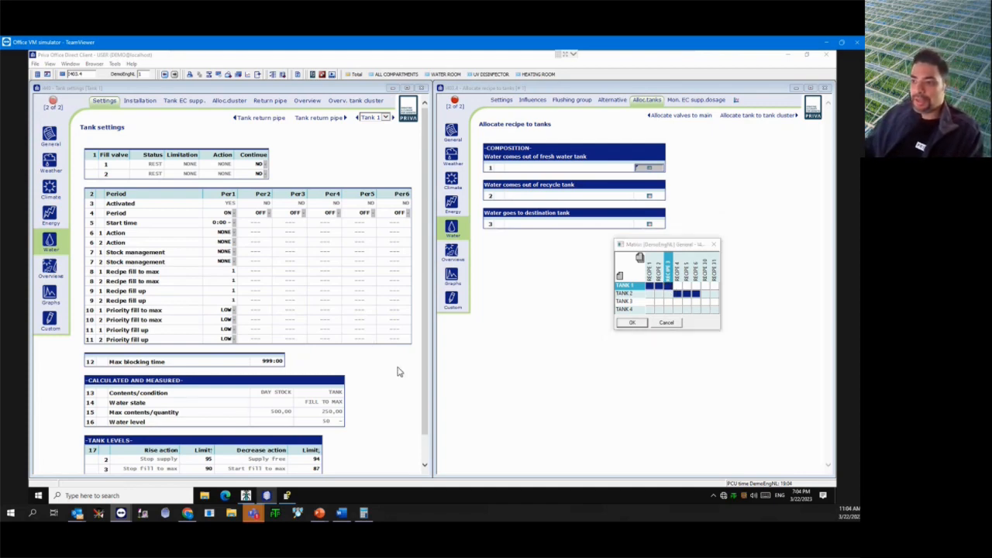
pyautogui.click(672, 324)
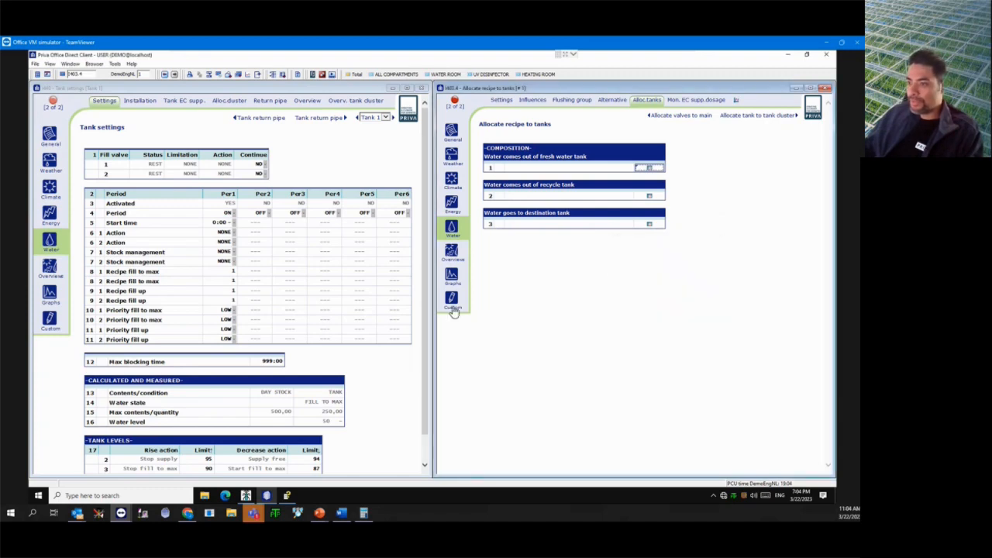
# - Bring the full tank levels of Tank 1 into view and inspect the recycle tank matrix at Tank 3, Recipe 30, closing it without changes
pyautogui.click(425, 320)
pyautogui.scroll(-2, 424, 320)
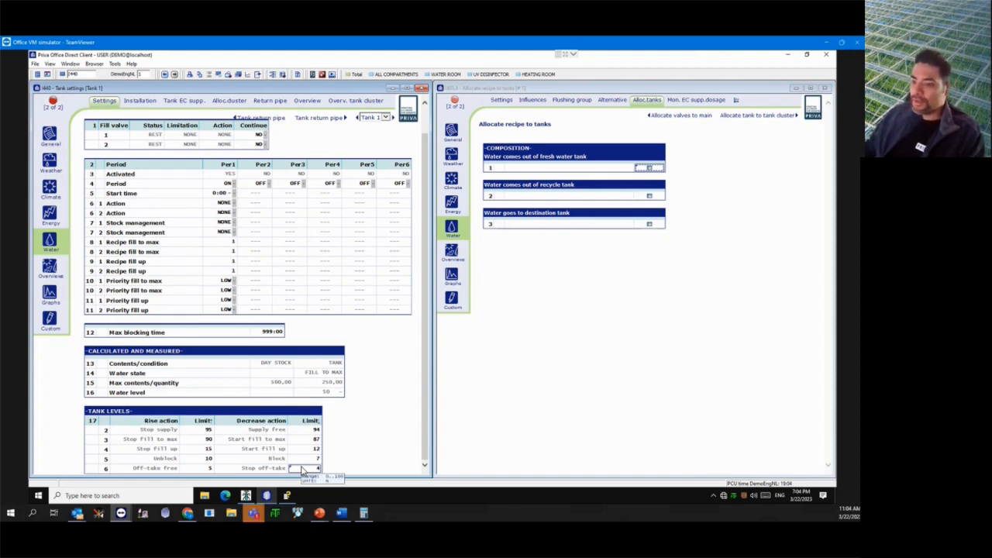
pyautogui.click(649, 197)
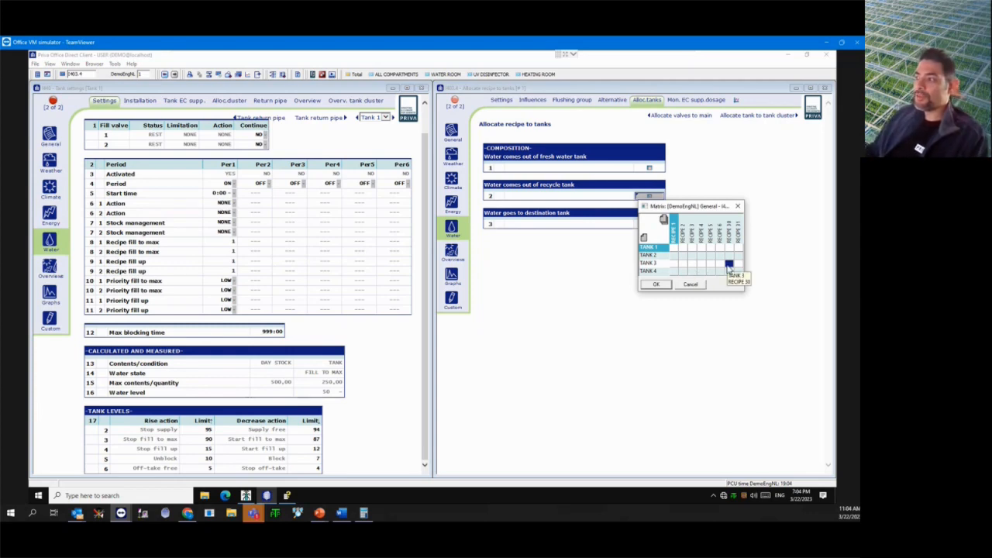
pyautogui.click(730, 267)
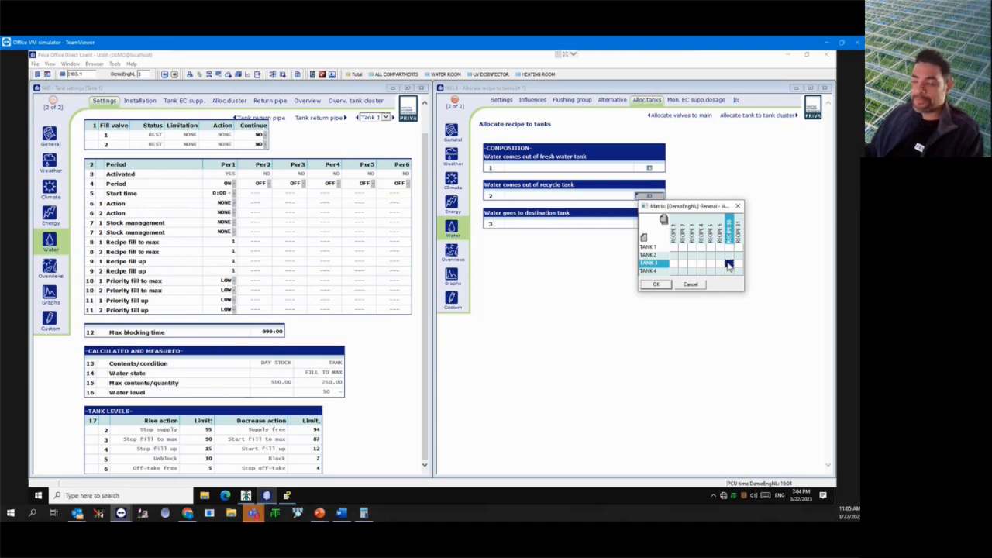
pyautogui.click(692, 284)
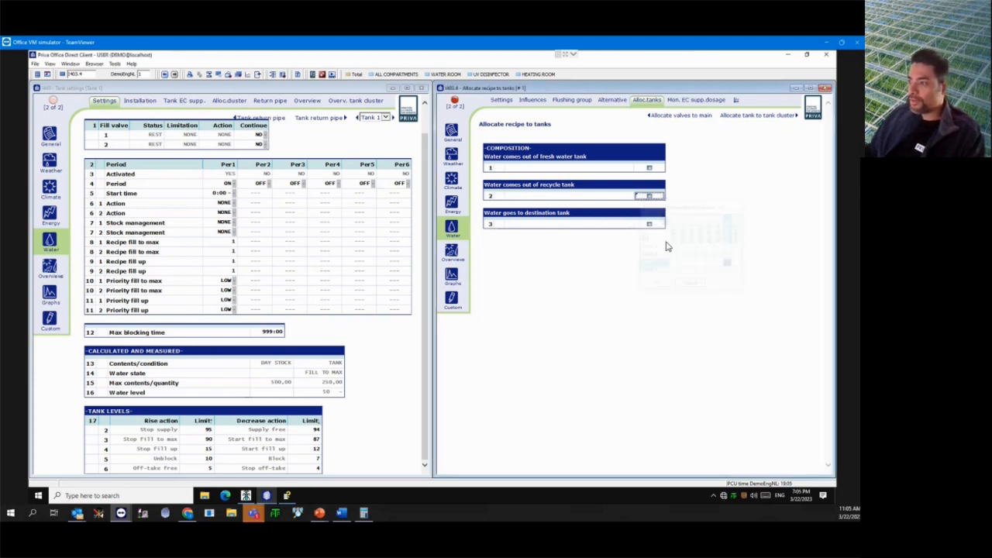
# - Inspect the destination tank matrix at Tank 2, Recipe 30, and close it without changes
pyautogui.click(650, 224)
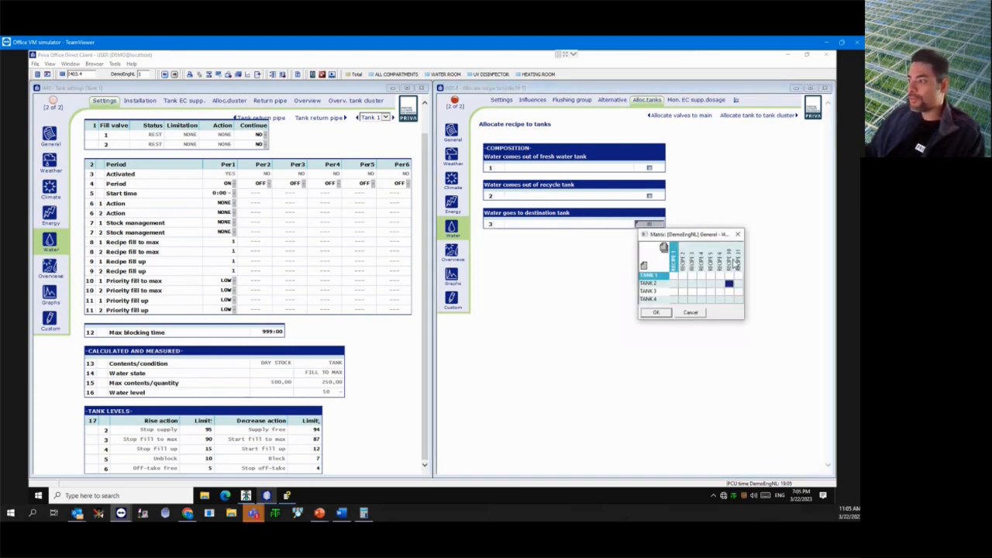
pyautogui.click(729, 284)
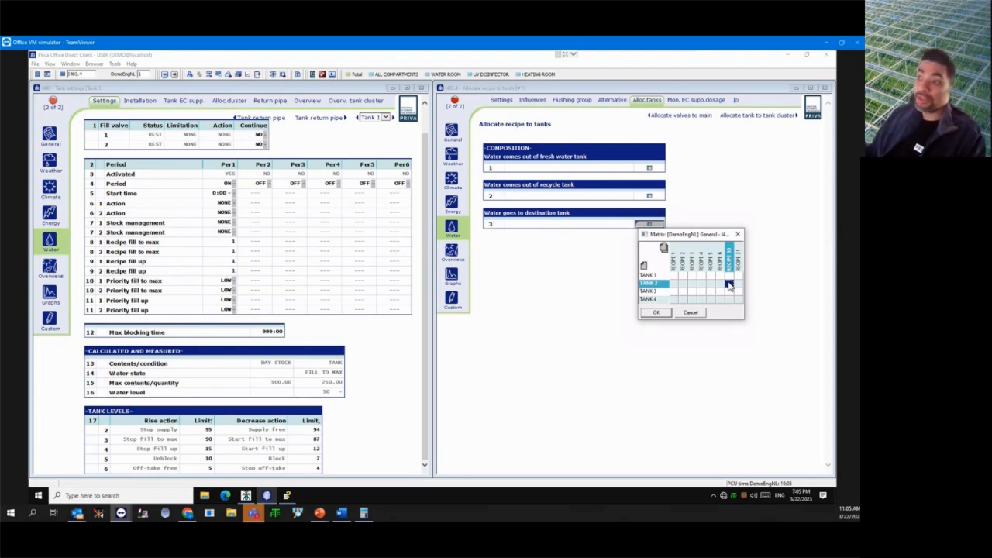
pyautogui.moveTo(702, 241); pyautogui.dragTo(698, 259)
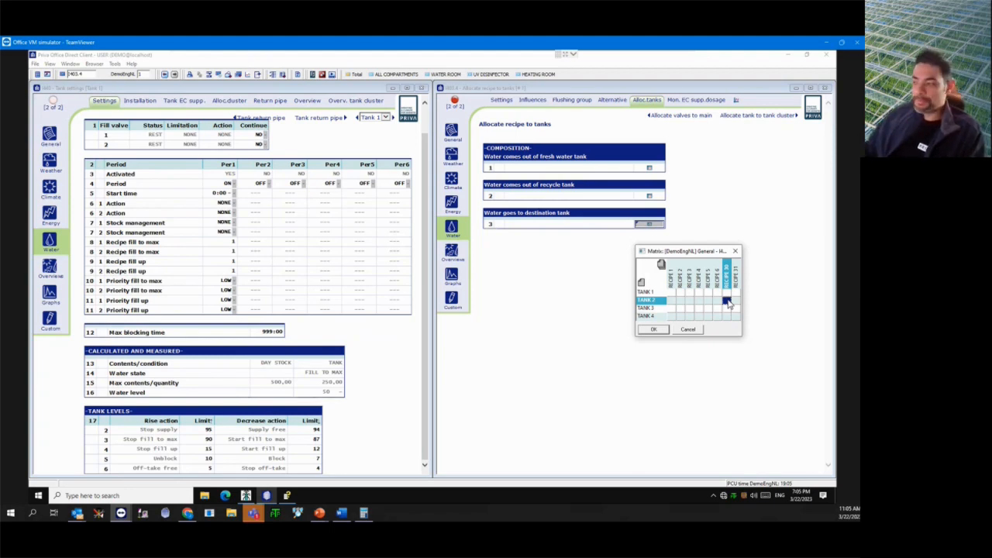
pyautogui.click(690, 330)
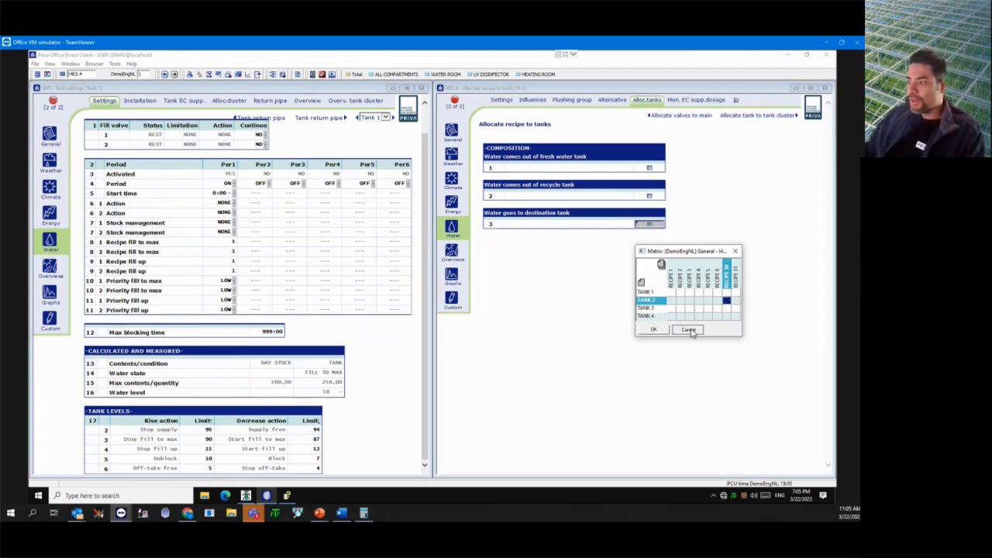
# - Examine the block, unblock and stop off-take limits in the tank levels of Tank 1
pyautogui.click(426, 268)
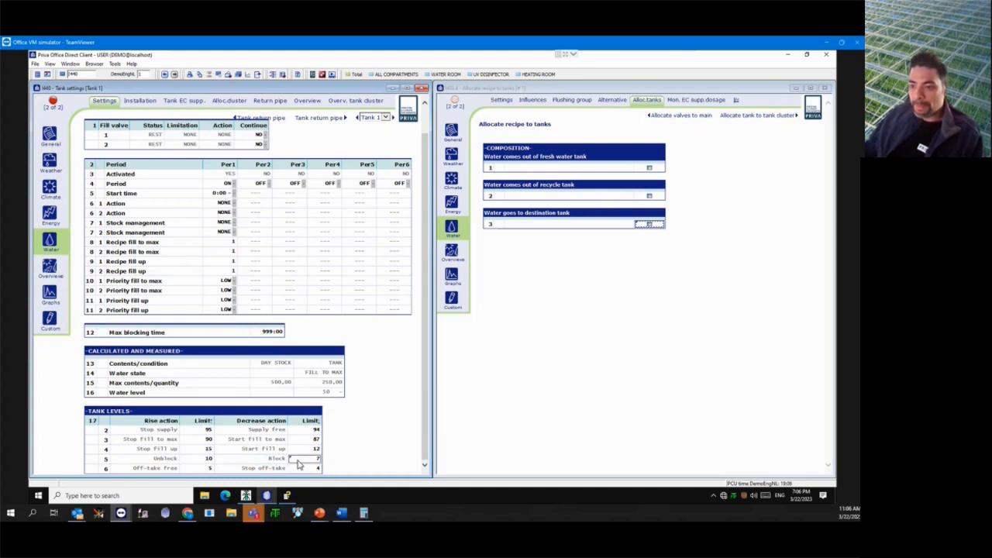
pyautogui.click(261, 469)
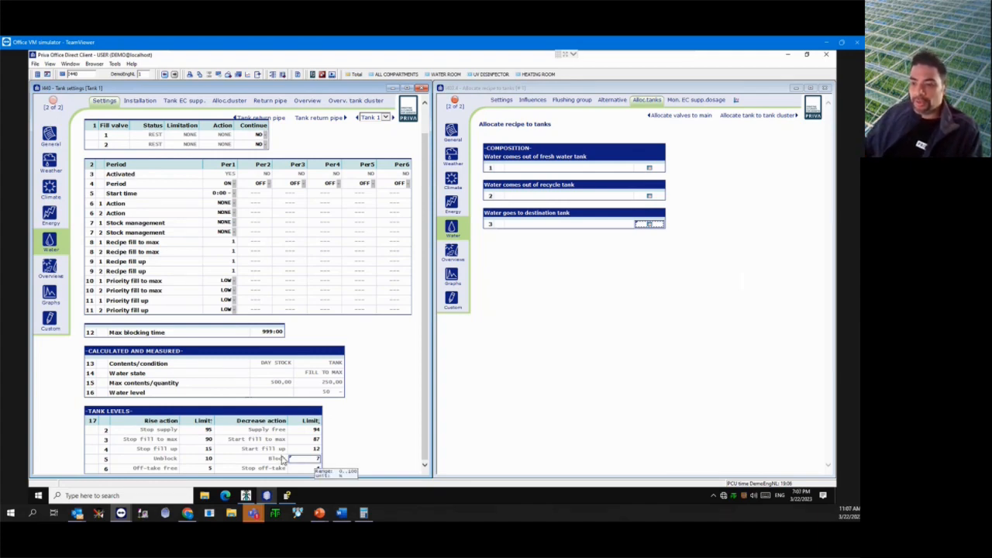
pyautogui.click(208, 459)
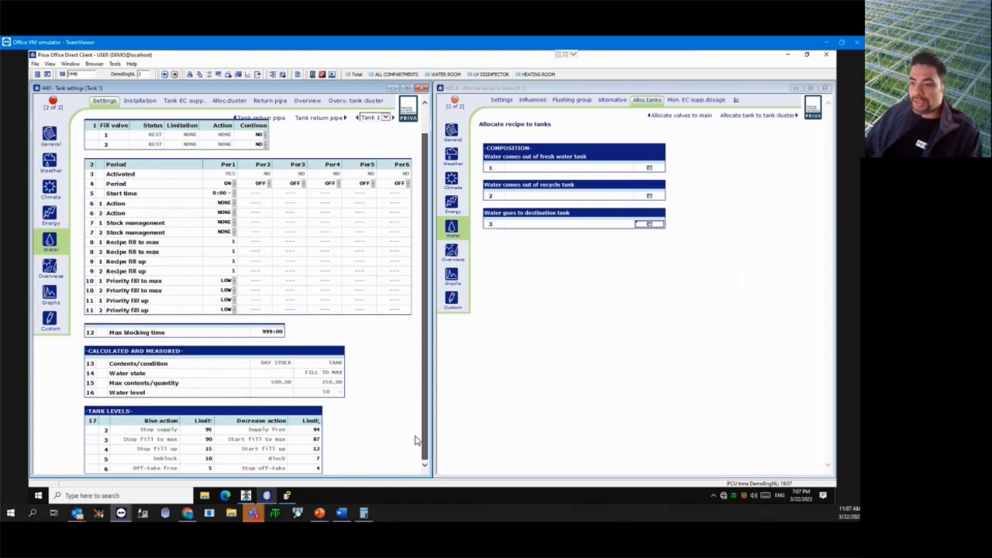
pyautogui.click(203, 459)
pyautogui.click(313, 469)
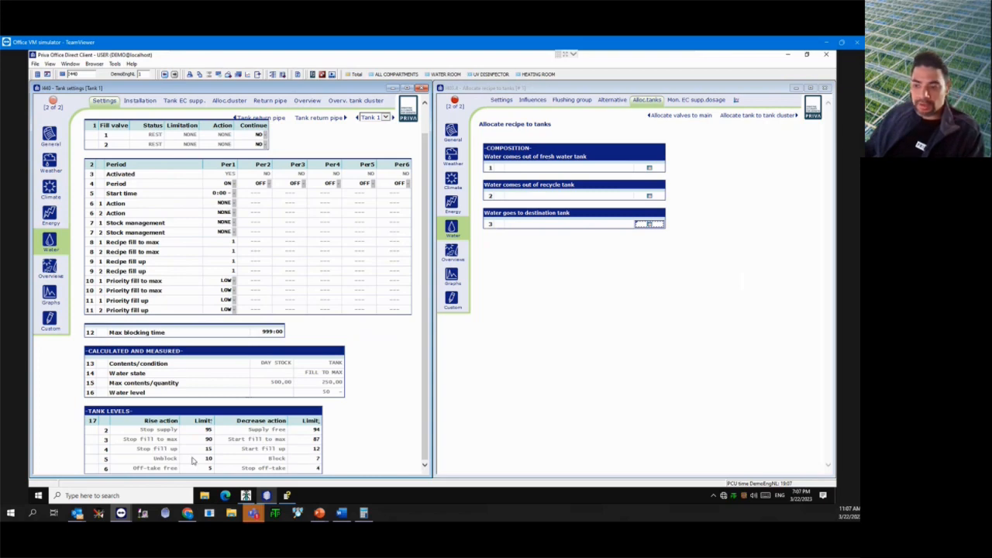
pyautogui.click(317, 468)
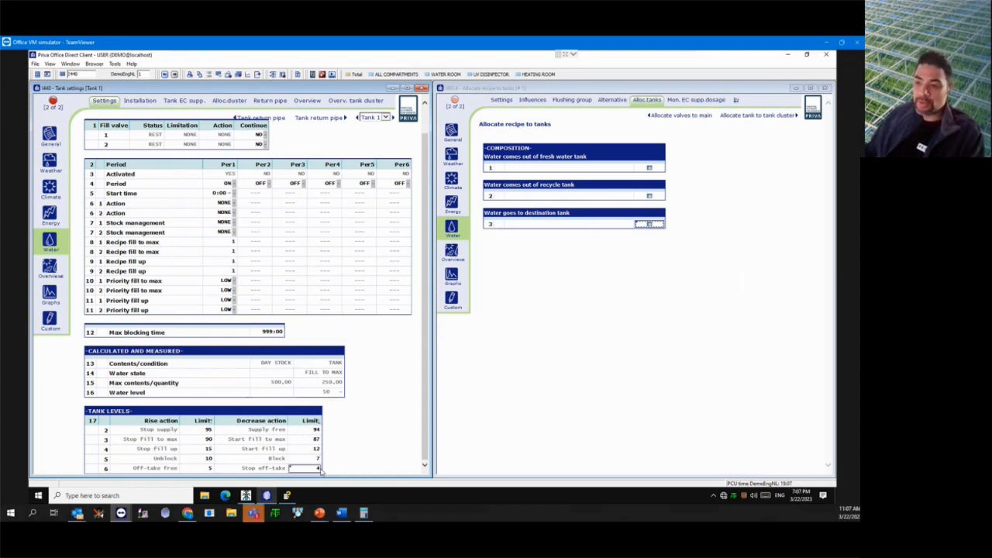
pyautogui.click(318, 459)
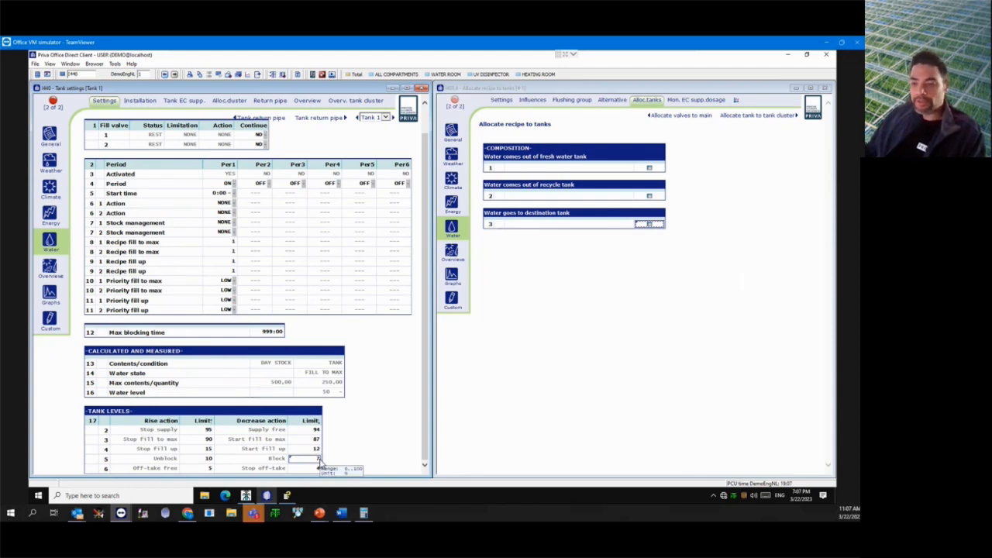
pyautogui.click(204, 459)
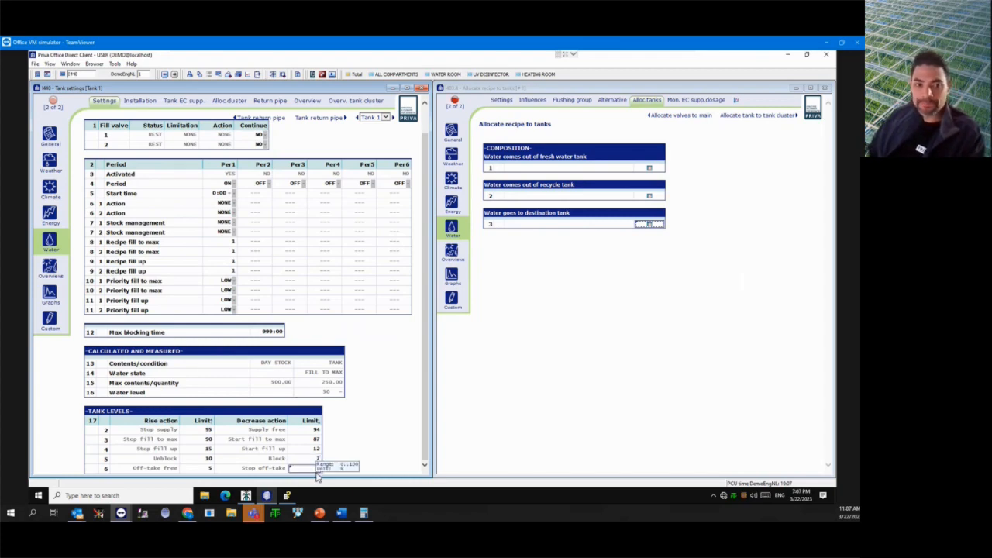
# - Open the installation settings of Tank 1 and check the capacity of its fill valves
pyautogui.click(701, 395)
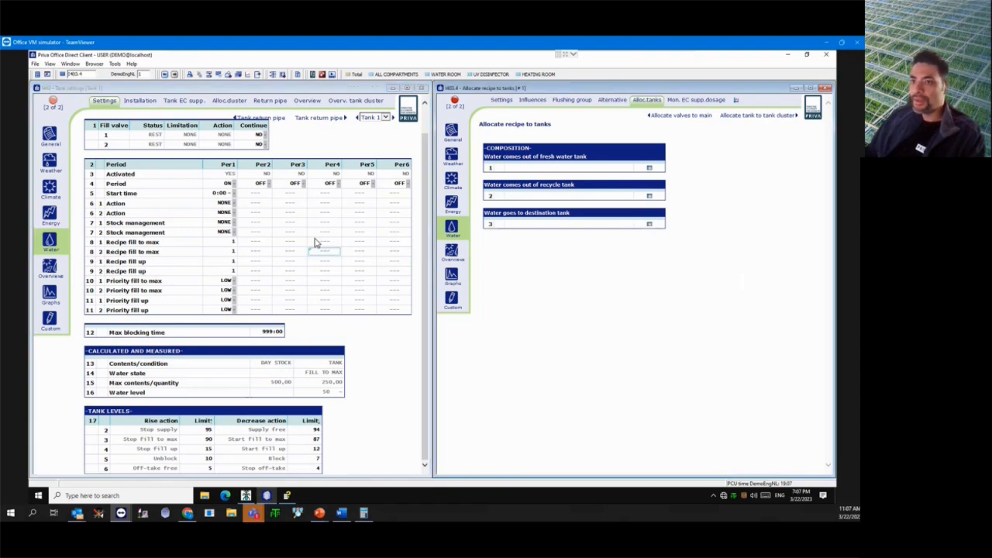
pyautogui.click(139, 100)
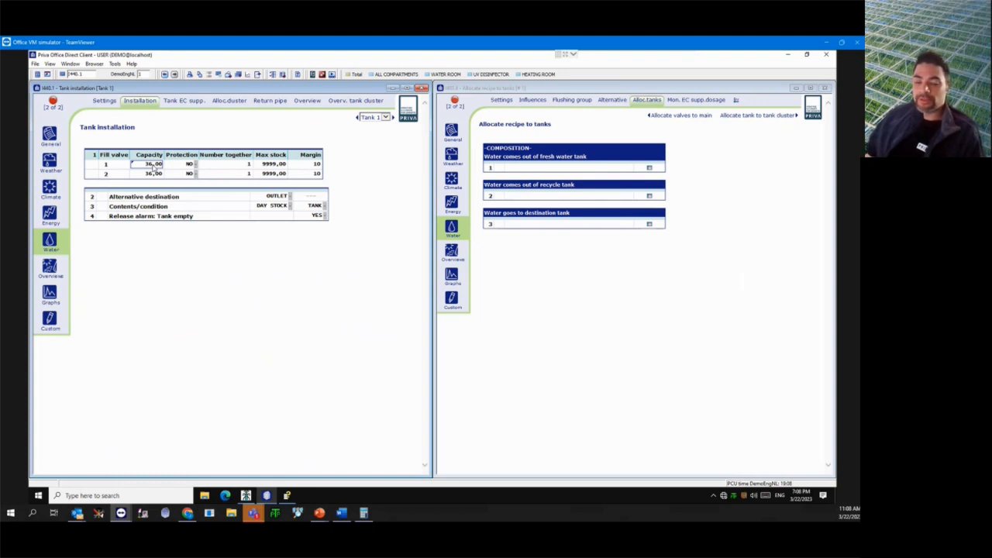
pyautogui.press('Down')
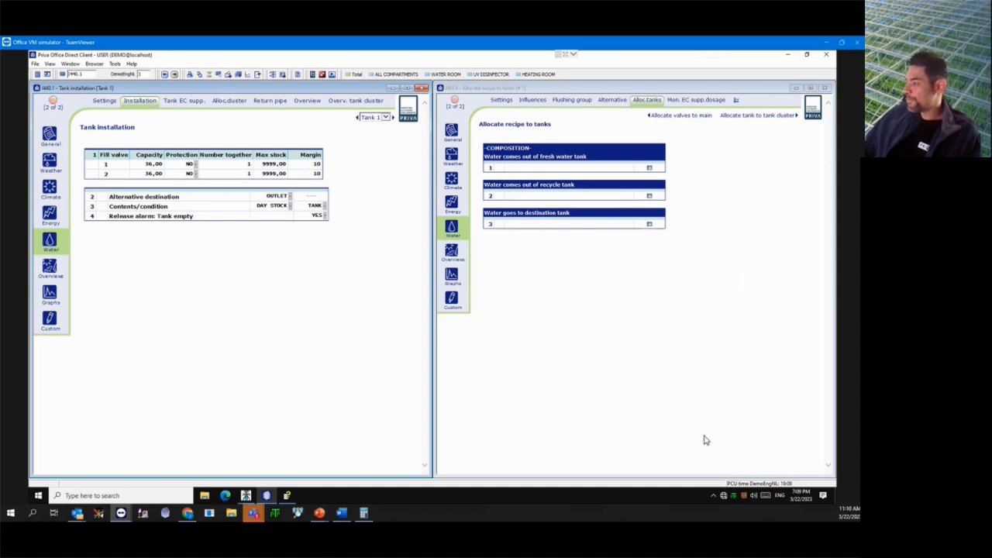
# - Open the valve group settings of VG 1, screen I401, in the window that shows the tank installation
pyautogui.click(611, 370)
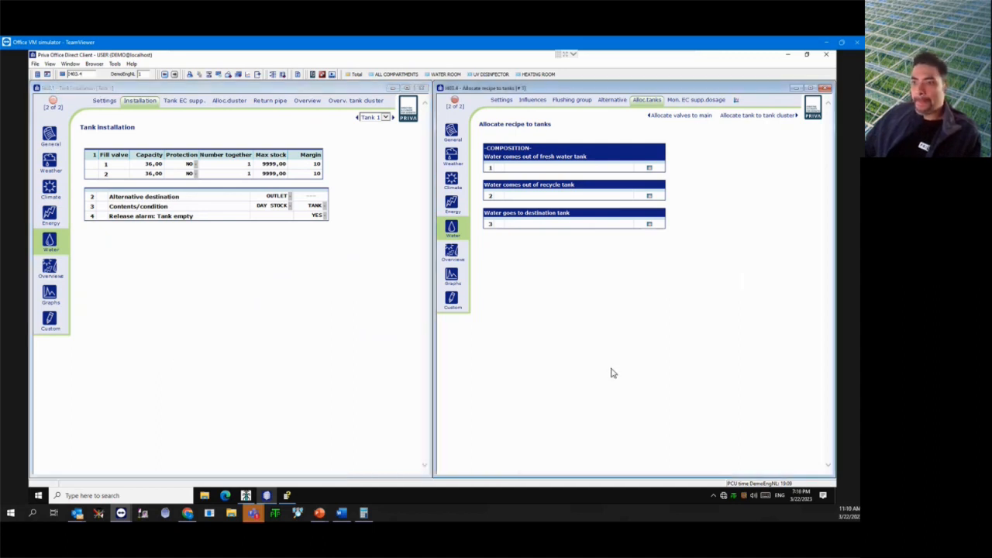
pyautogui.click(282, 340)
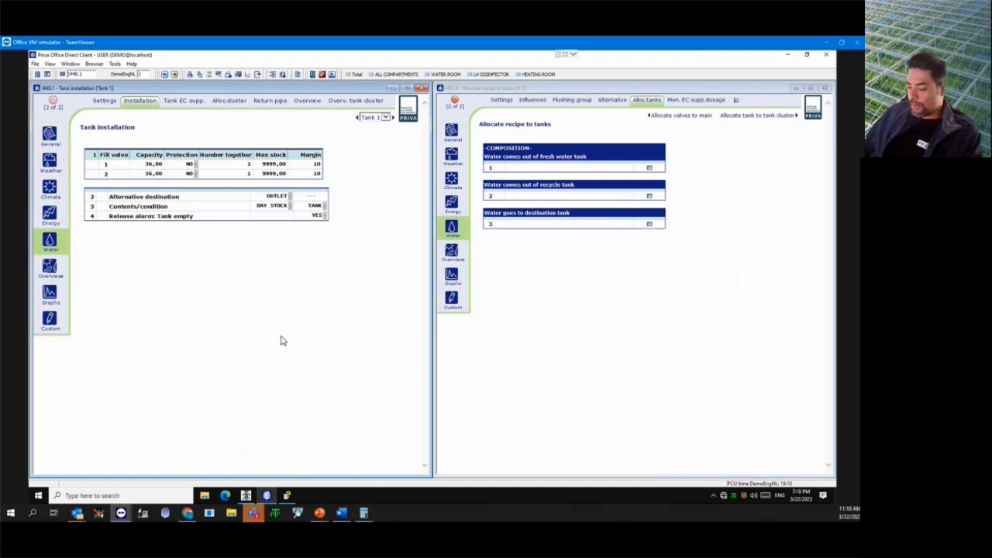
pyautogui.click(646, 400)
pyautogui.click(356, 342)
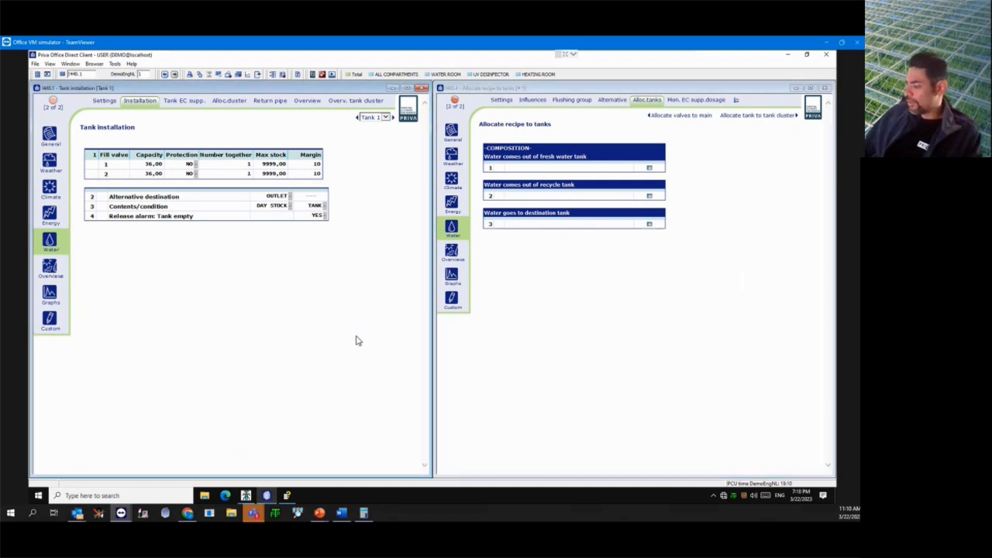
pyautogui.write('I40')
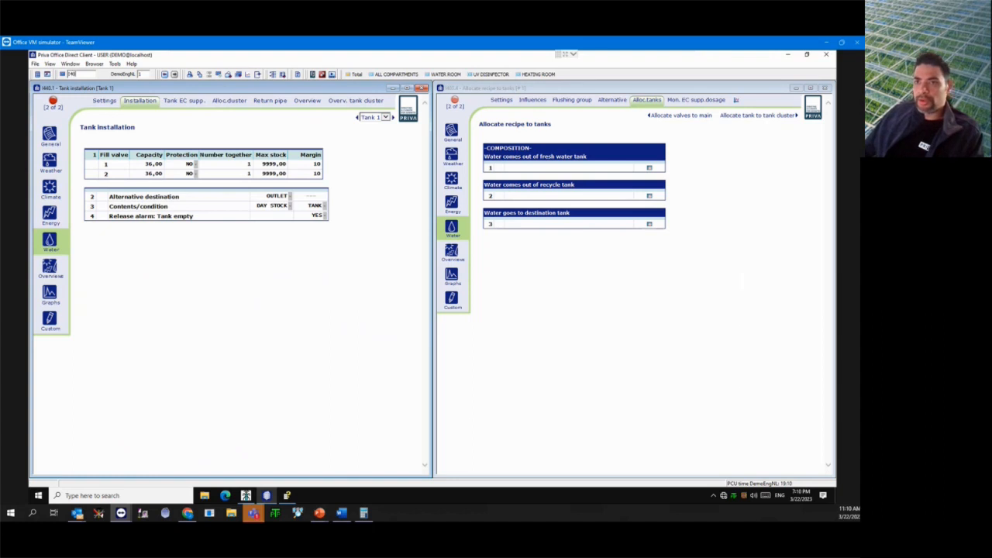
pyautogui.write('1')
pyautogui.press('Return')
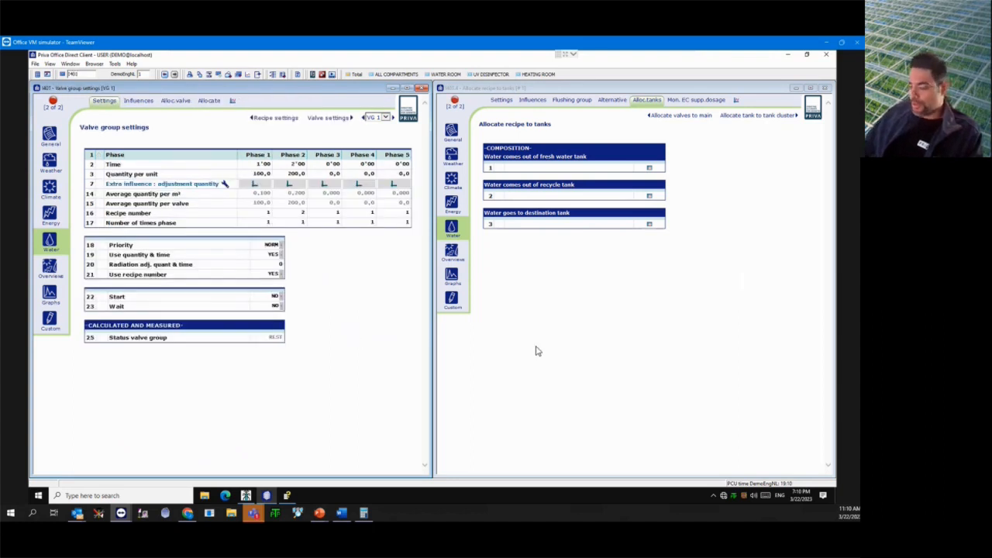
# - Replace the recipe-to-tank allocation with the start strategy of ST 1, screen I400, alongside the valve group settings
pyautogui.click(509, 357)
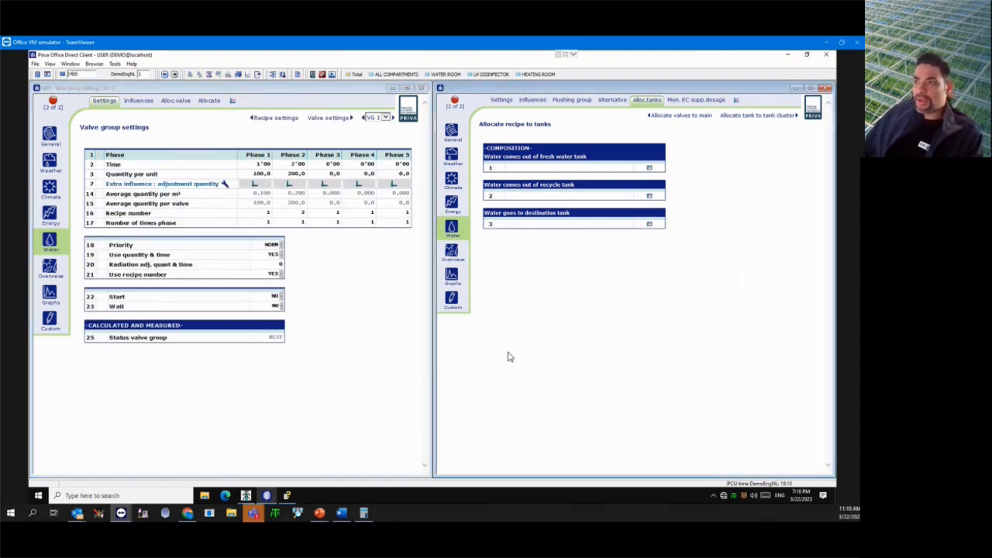
pyautogui.press('Return')
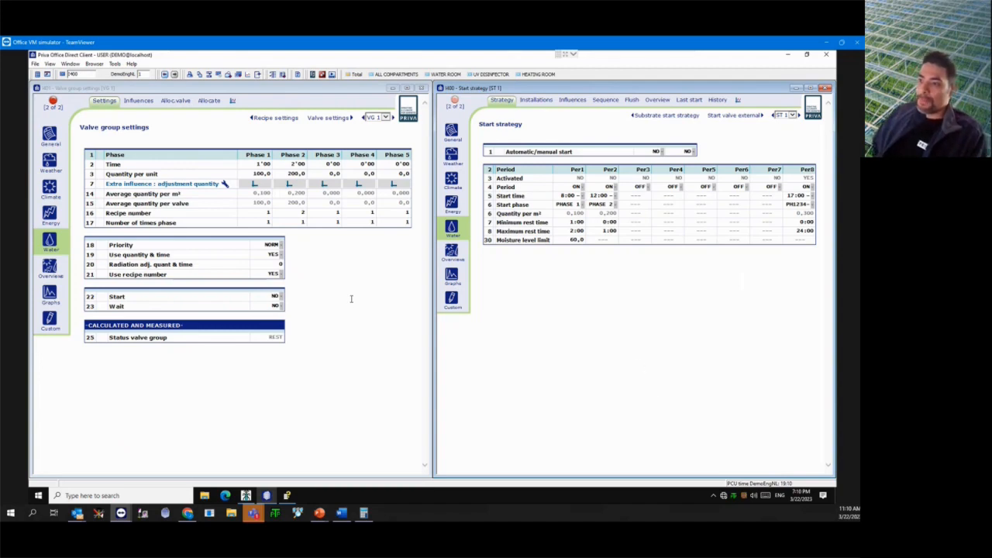
pyautogui.click(324, 407)
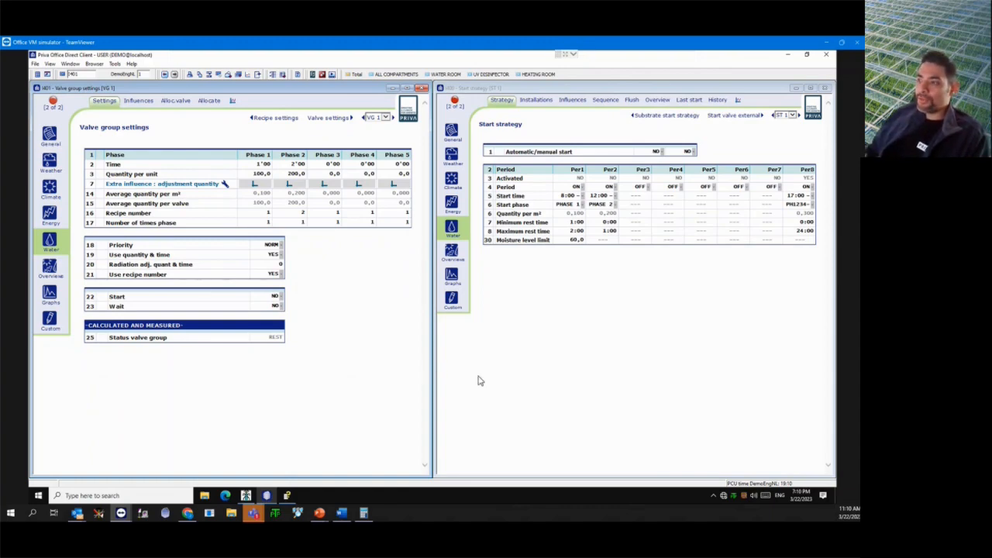
pyautogui.click(576, 364)
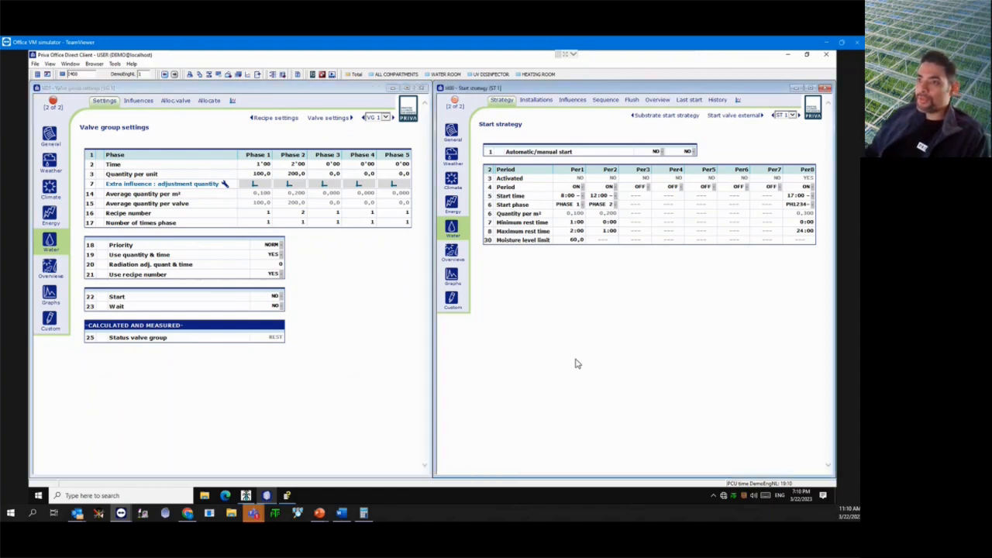
# - Open the start strategy allocation, inspect the matrix linking valve groups to start programs, and close it without changes
pyautogui.click(208, 101)
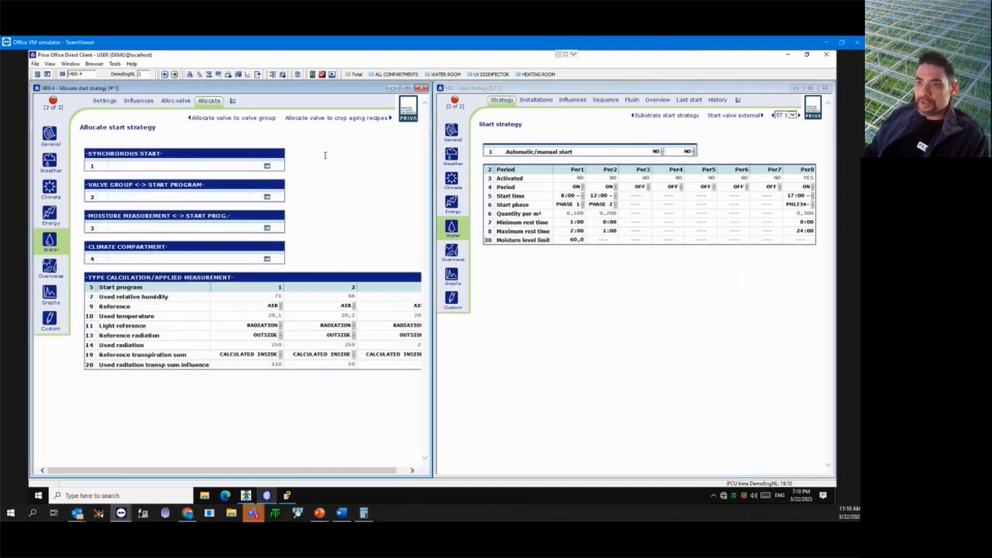
pyautogui.click(267, 197)
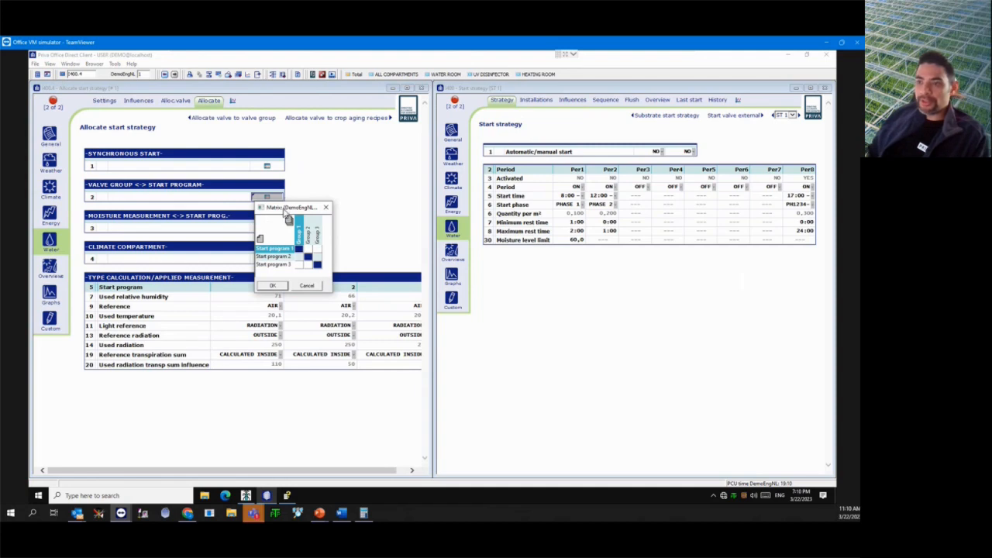
pyautogui.moveTo(285, 208); pyautogui.dragTo(344, 172)
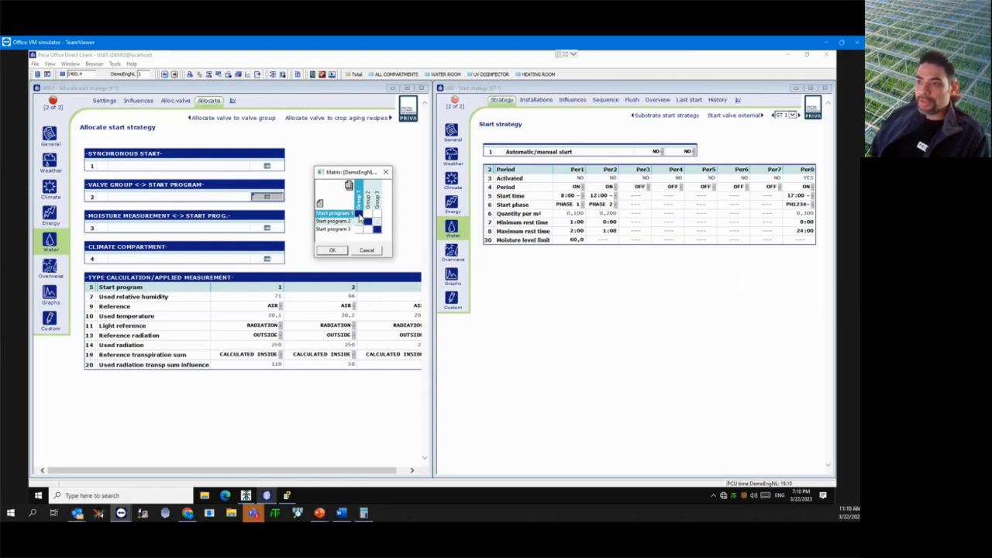
pyautogui.click(359, 217)
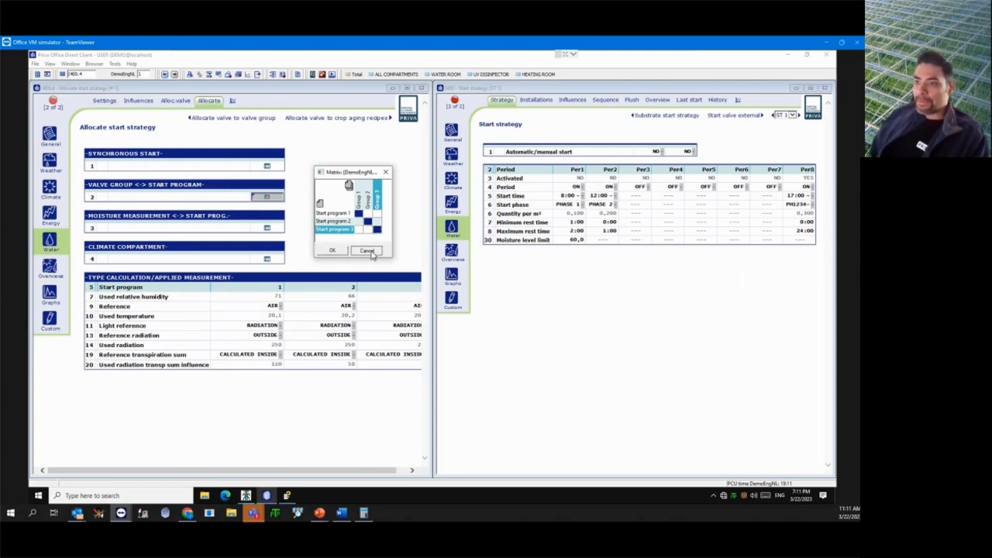
pyautogui.click(368, 251)
# - Open the valve allocation and inspect which valves belong to Groups 1, 2 and 3 in the valve group matrix, closing it without changes
pyautogui.click(176, 100)
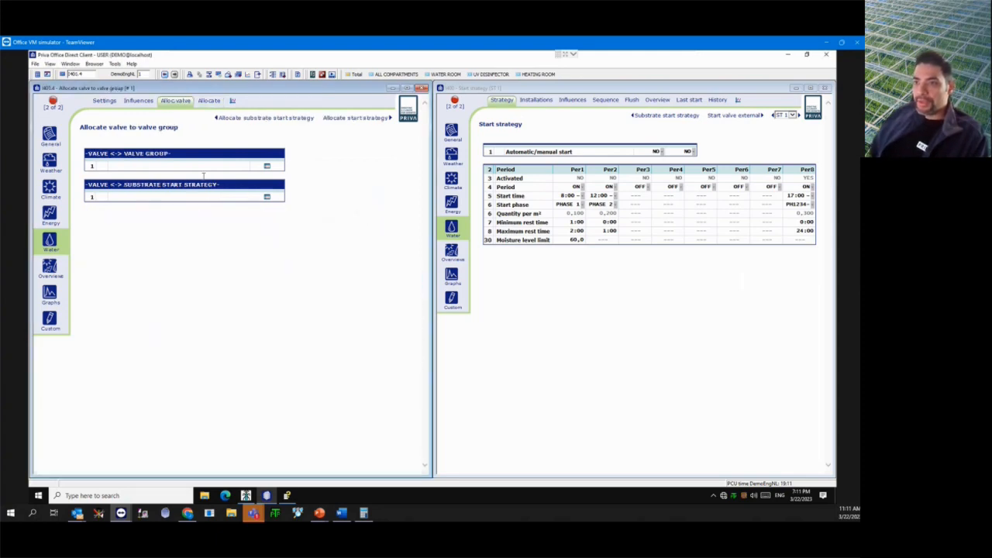
pyautogui.click(269, 167)
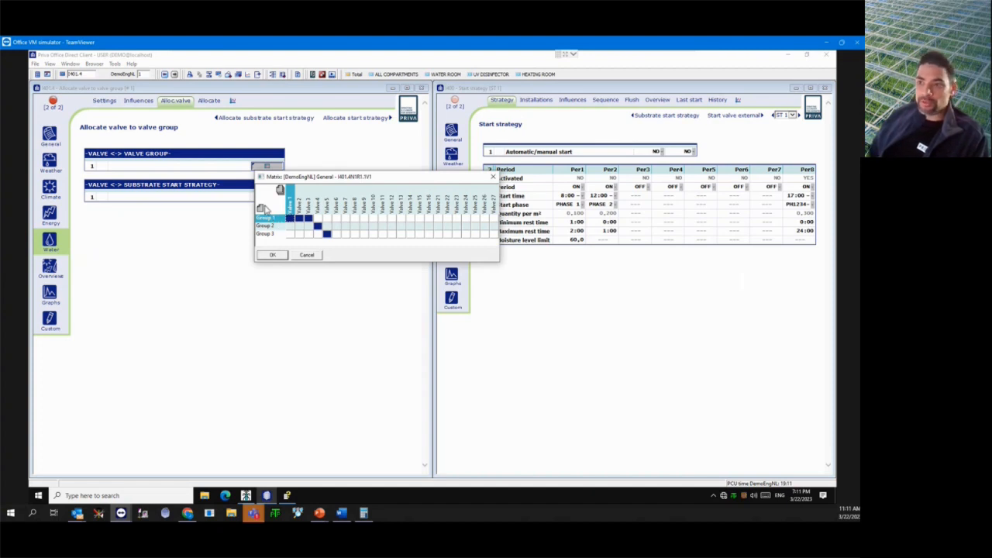
pyautogui.click(271, 227)
pyautogui.click(275, 235)
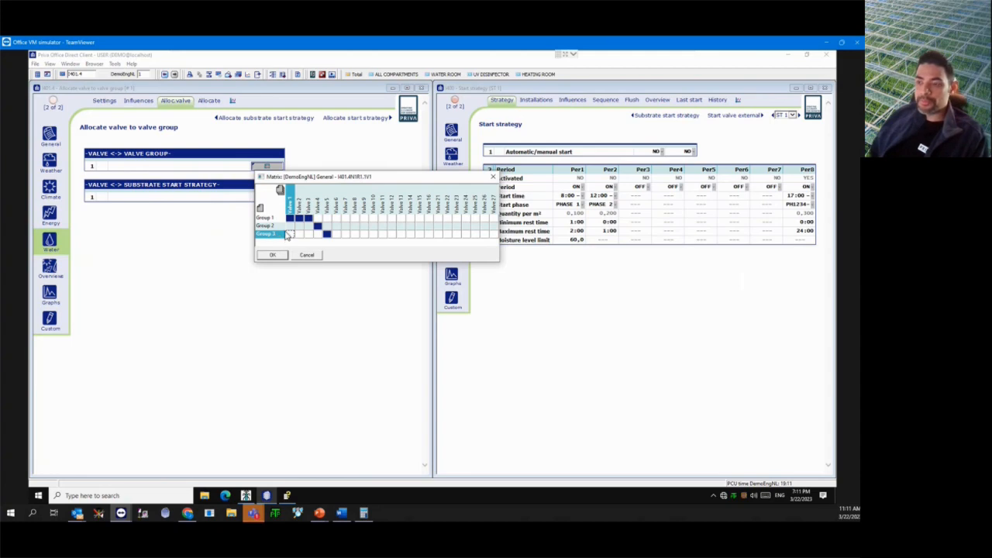
pyautogui.click(288, 219)
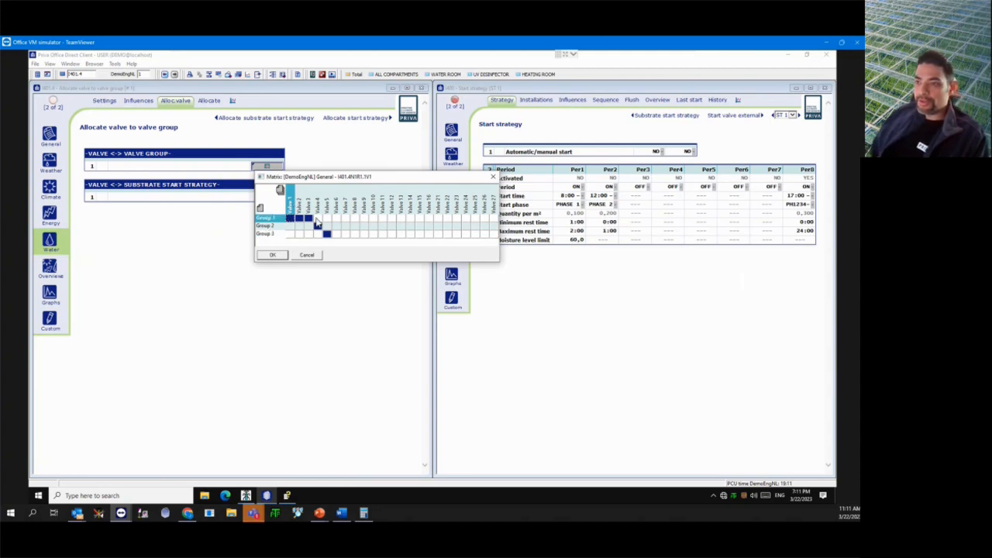
pyautogui.click(311, 221)
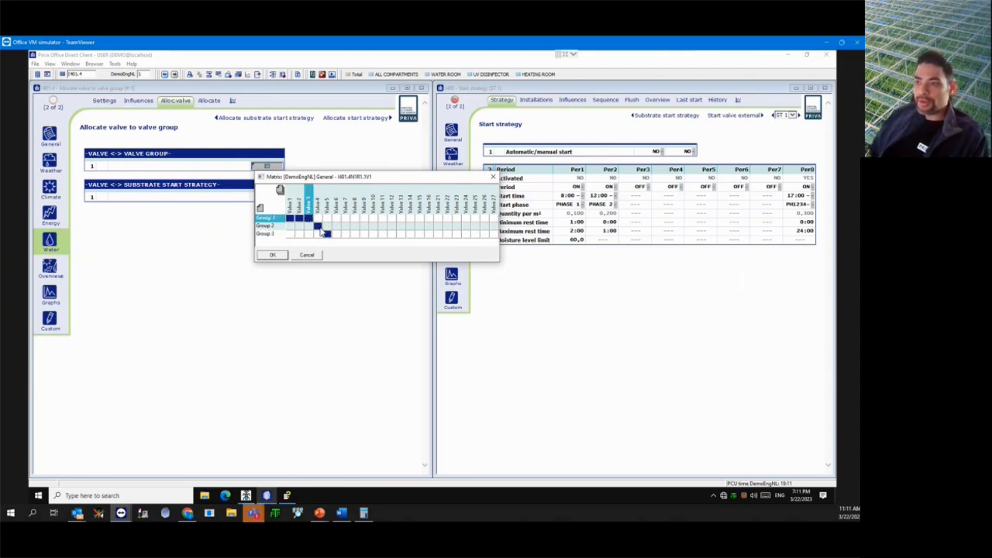
pyautogui.click(318, 226)
pyautogui.click(328, 235)
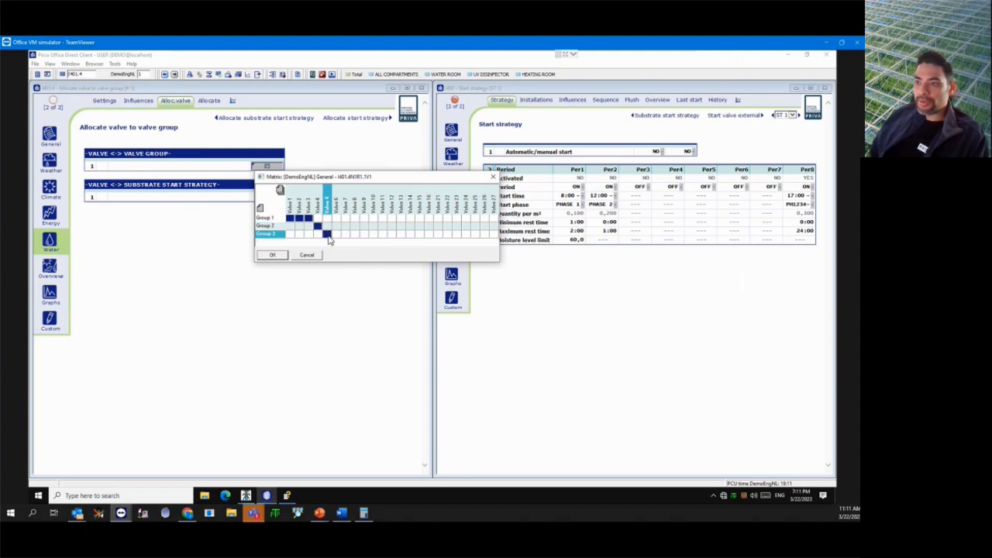
pyautogui.click(272, 254)
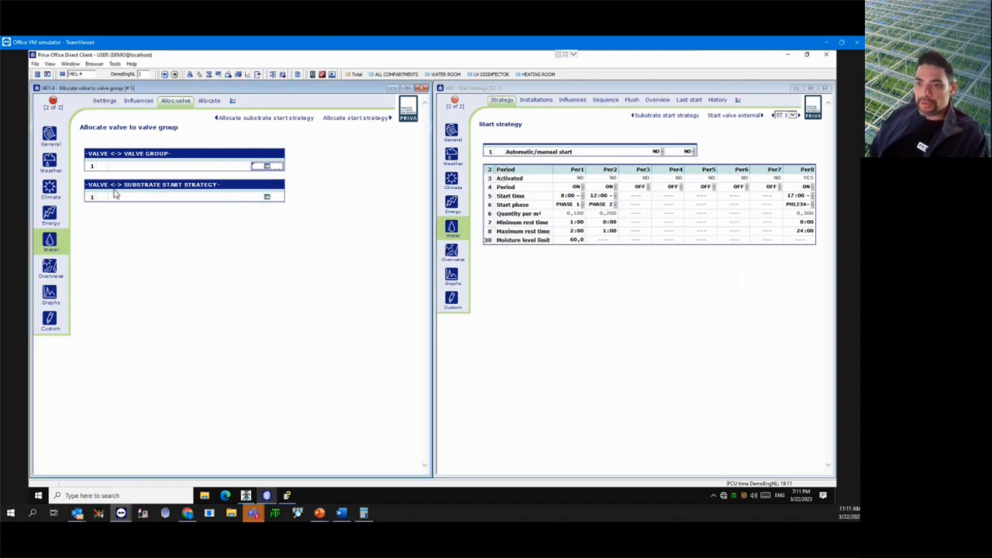
# - Inspect the valves assigned to substrate start strategies 4 and 5 in their allocation matrix and close it without changes
pyautogui.click(266, 199)
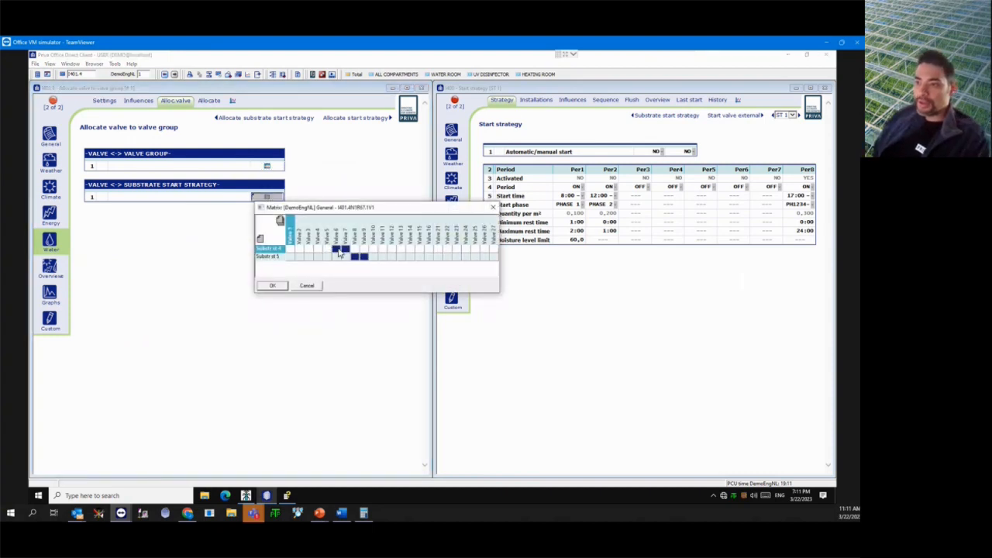
pyautogui.click(346, 249)
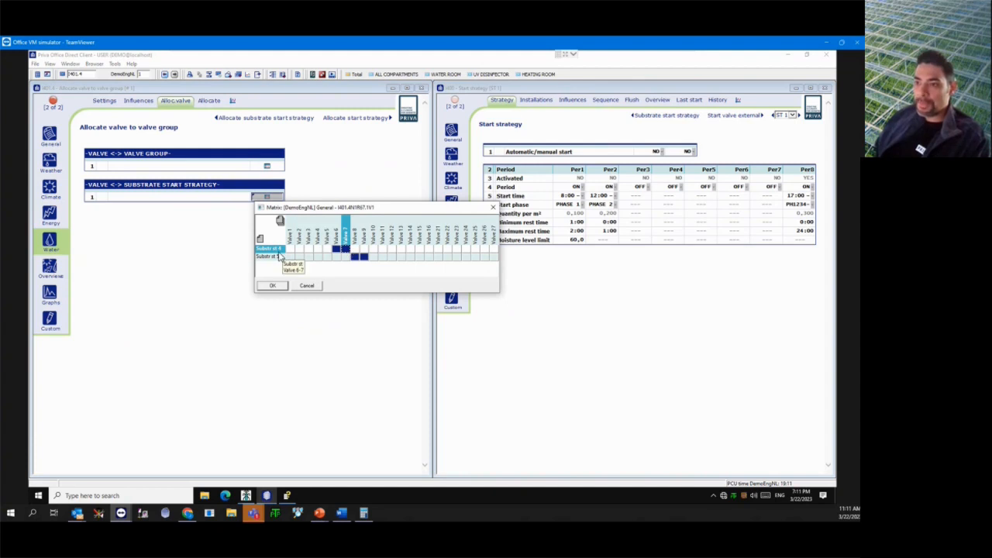
pyautogui.click(356, 258)
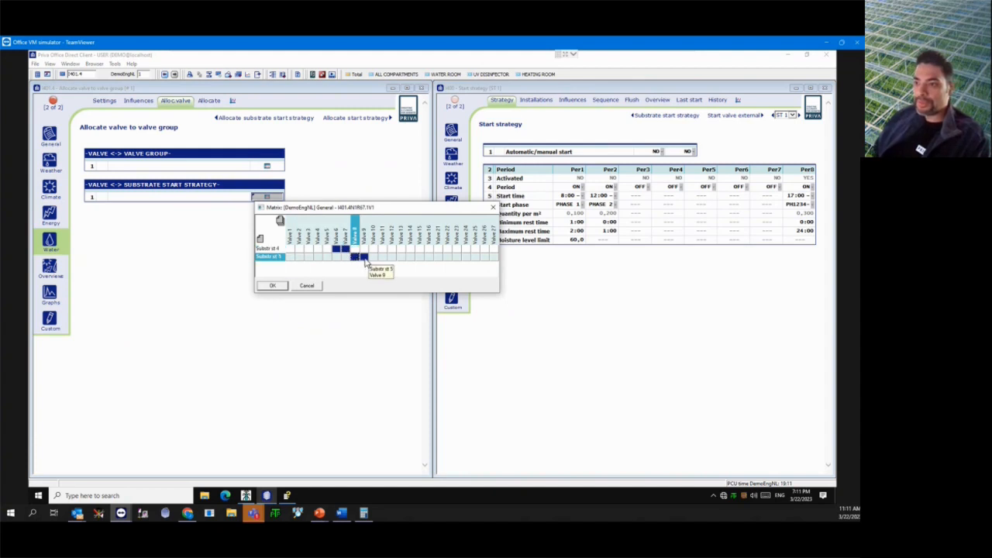
pyautogui.click(364, 259)
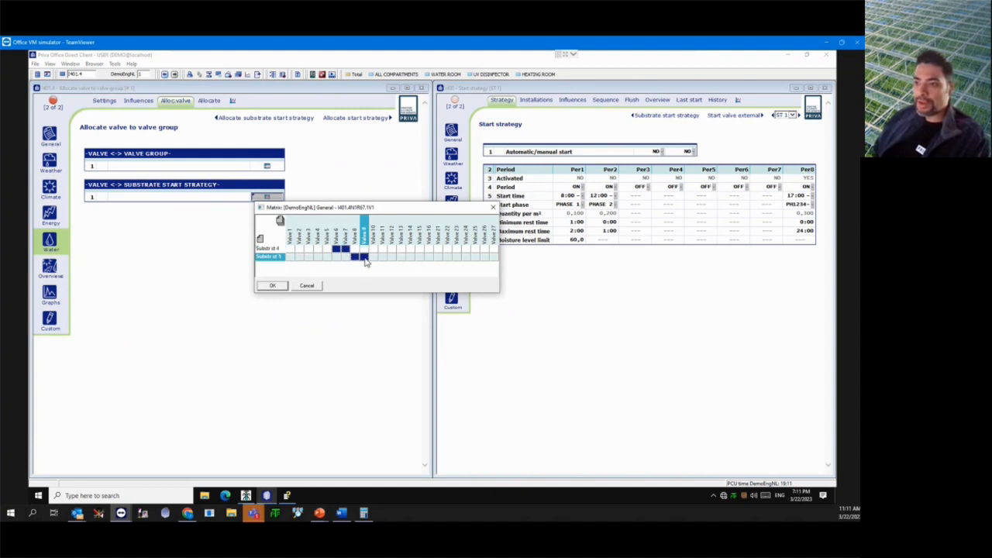
pyautogui.click(308, 286)
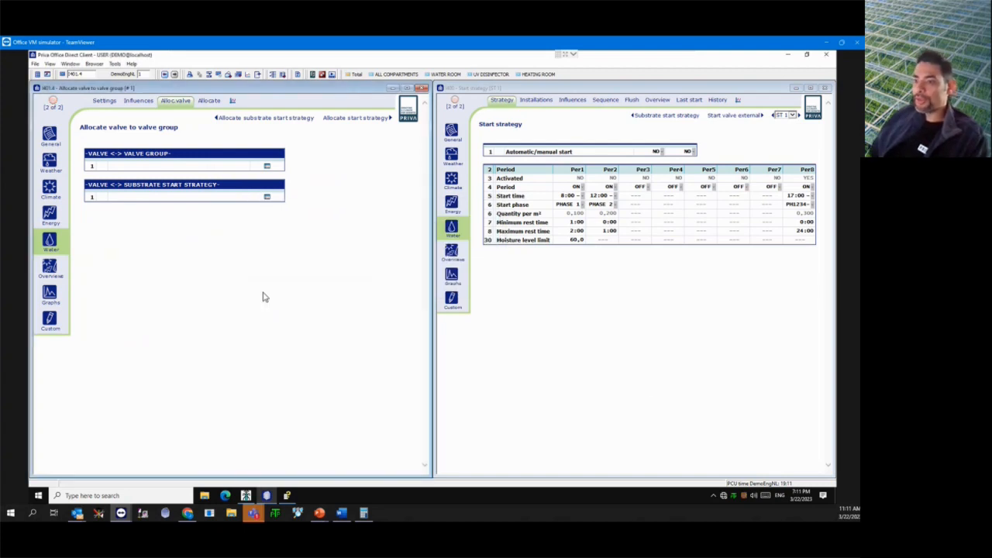
# - Return from the valve allocation to the valve group settings, screen 401, for comparison with the start strategy
pyautogui.write('401')
pyautogui.press('Return')
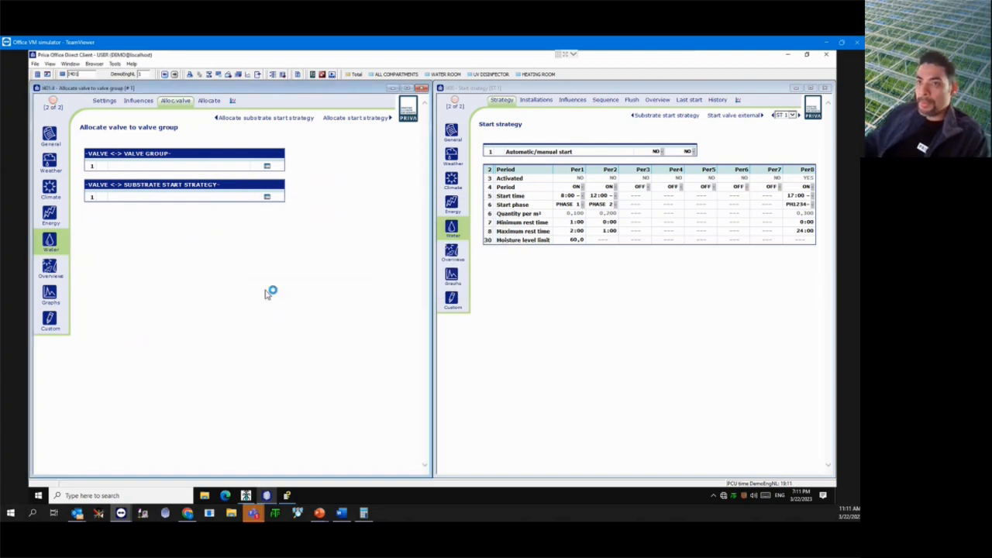
pyautogui.click(527, 350)
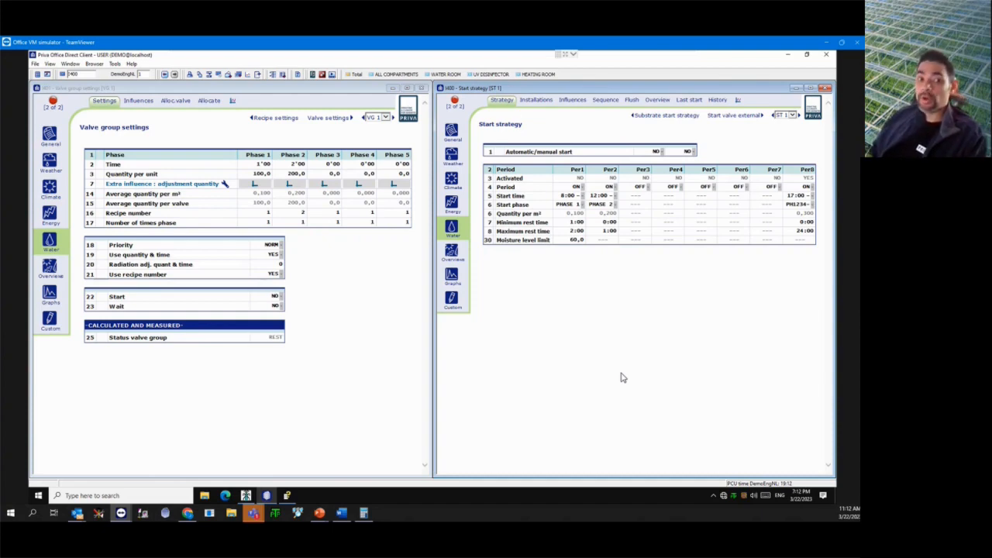
pyautogui.click(347, 334)
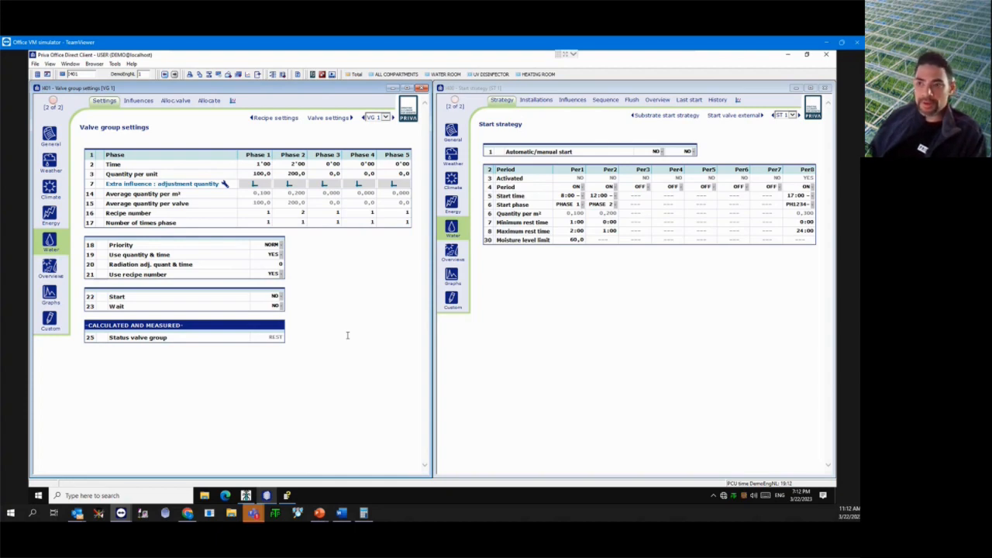
# - Examine the start time, start phase, minimum and maximum rest times, and moisture level limit of period 1 in the start strategy
pyautogui.click(688, 325)
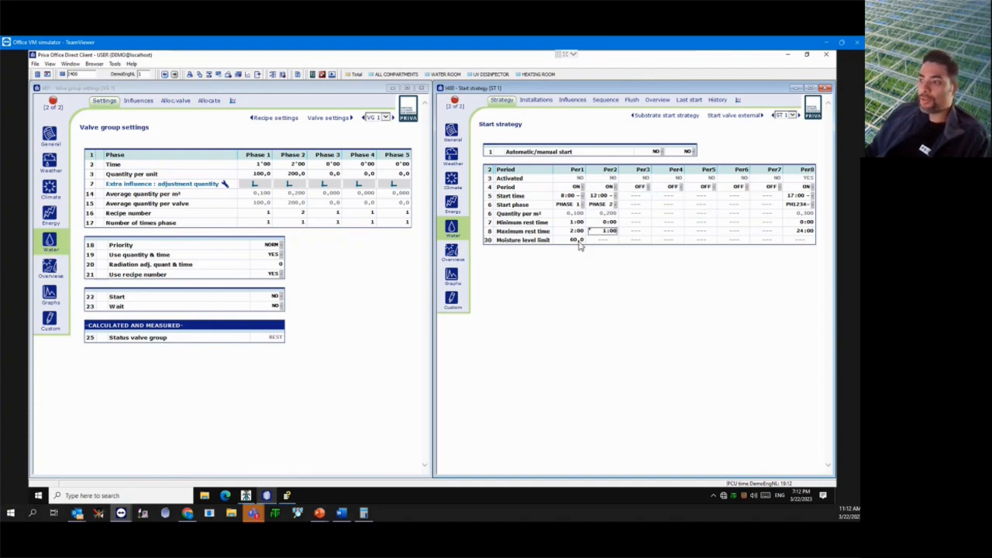
pyautogui.moveTo(505, 241); pyautogui.dragTo(516, 241)
pyautogui.click(517, 241)
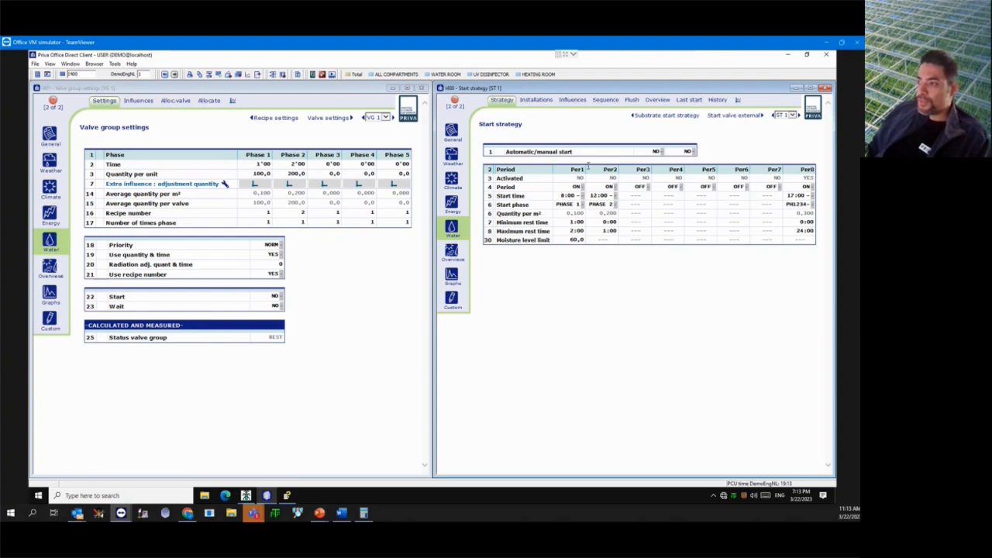
pyautogui.click(568, 197)
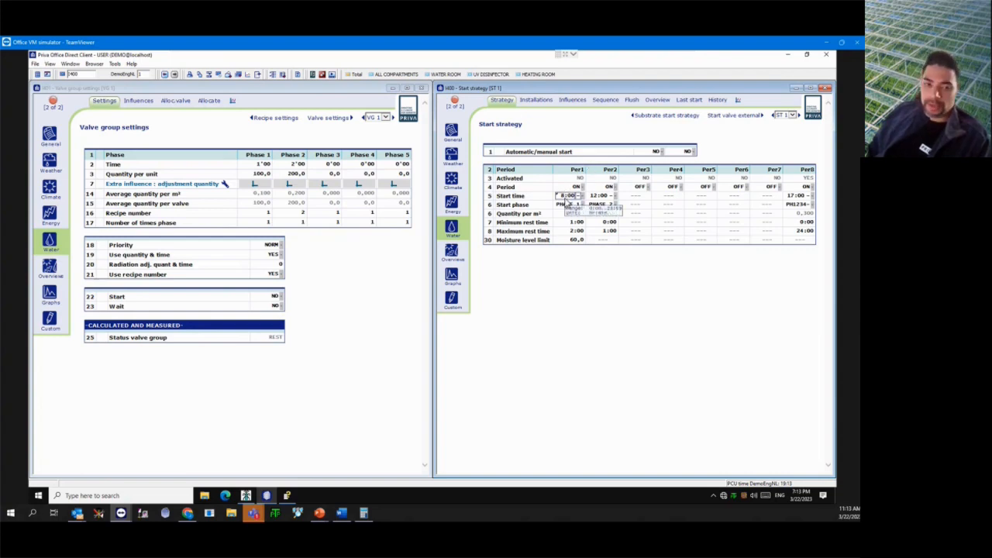
pyautogui.click(571, 205)
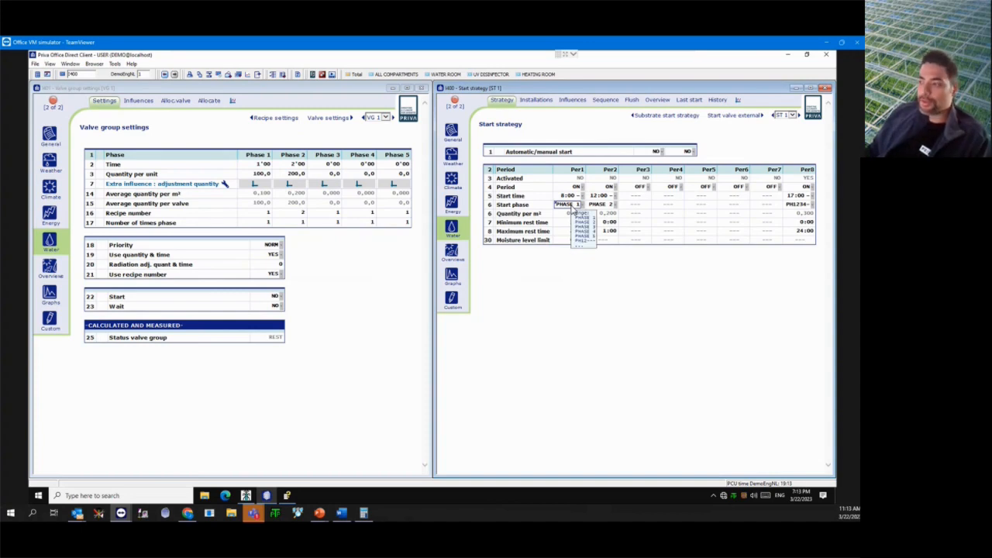
pyautogui.click(574, 217)
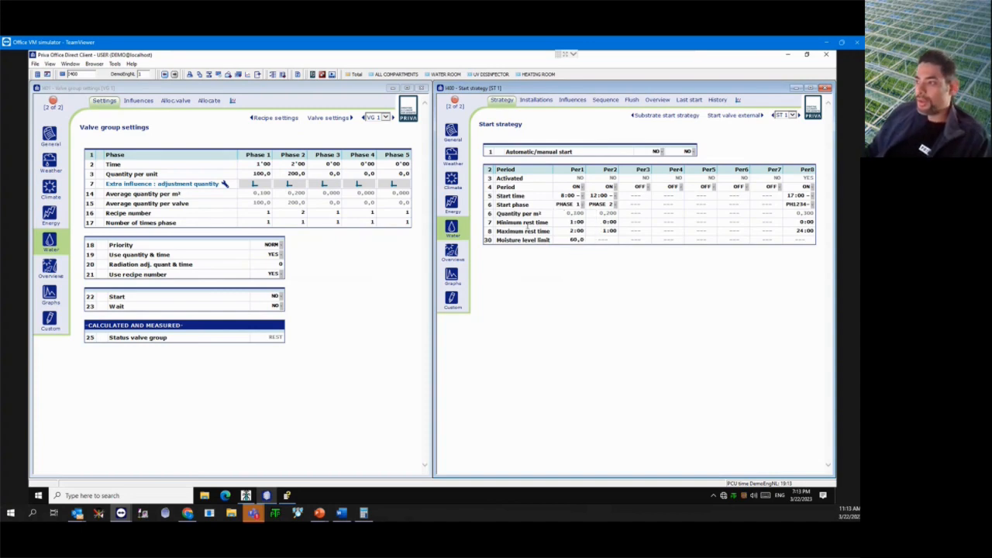
pyautogui.click(578, 223)
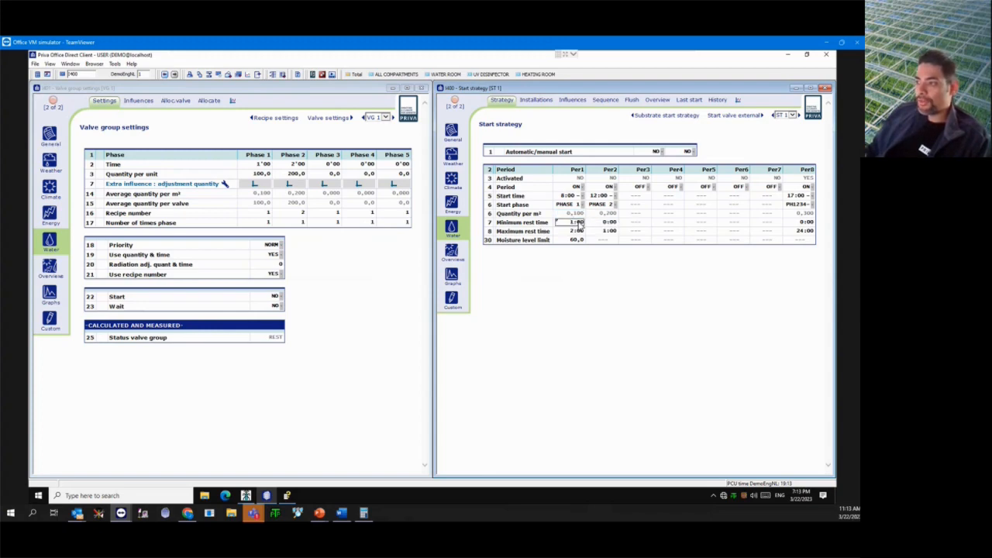
pyautogui.click(579, 231)
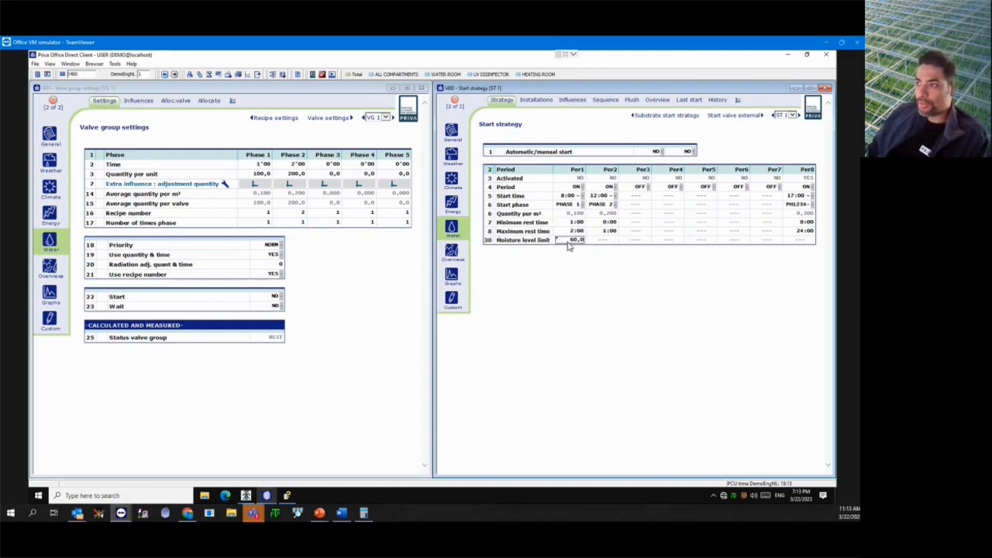
# - Examine the moisture level start and tensiometer start conditions of period 1 in the start installation
pyautogui.click(544, 100)
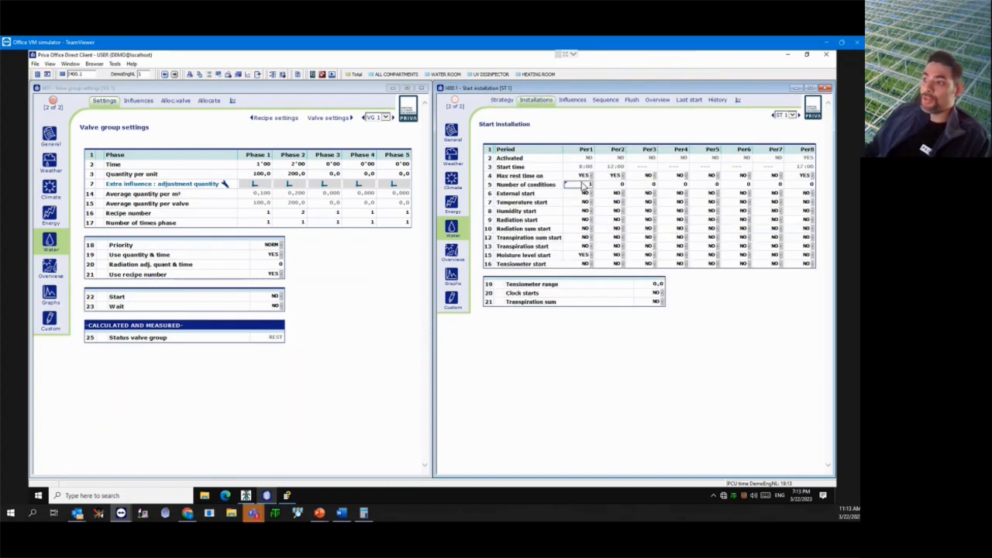
pyautogui.click(585, 246)
pyautogui.click(589, 263)
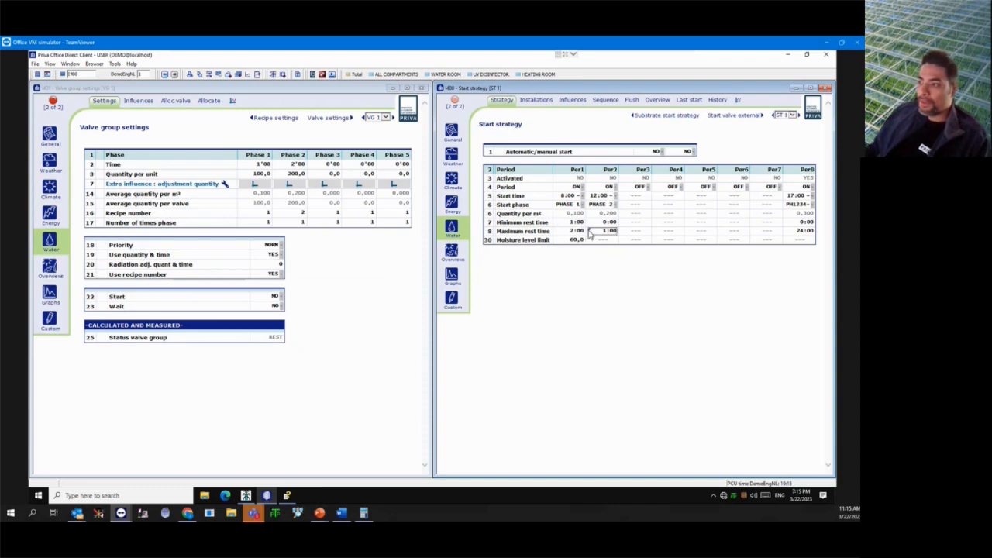
# - Set the minimum rest time of period 1 to 0:30 and check its maximum rest time condition in the start installation
pyautogui.write(':3')
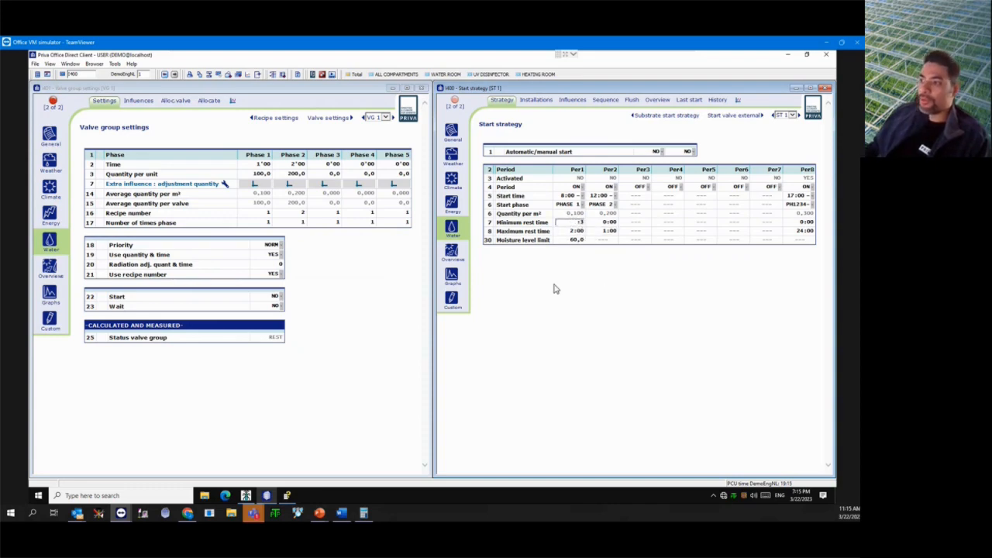
pyautogui.press('Return')
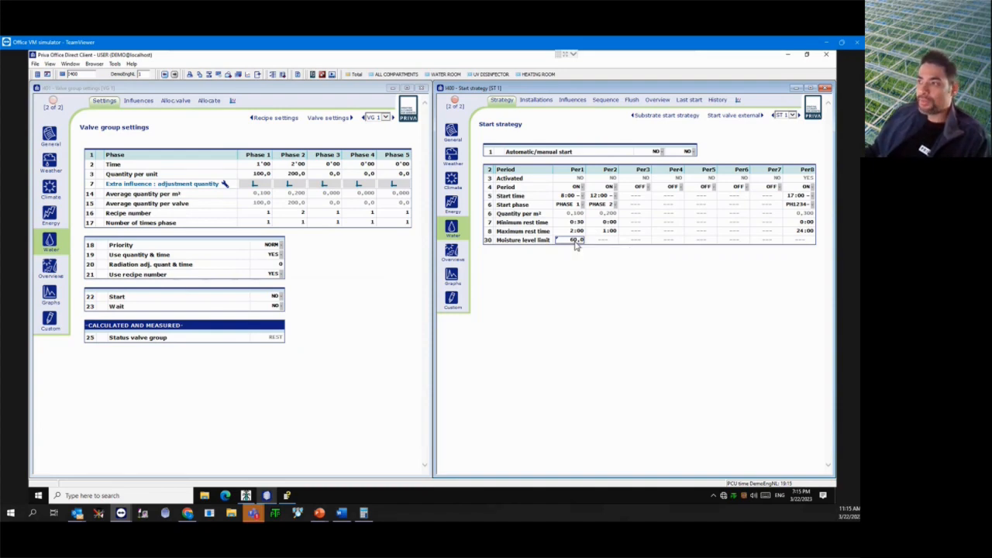
pyautogui.click(535, 100)
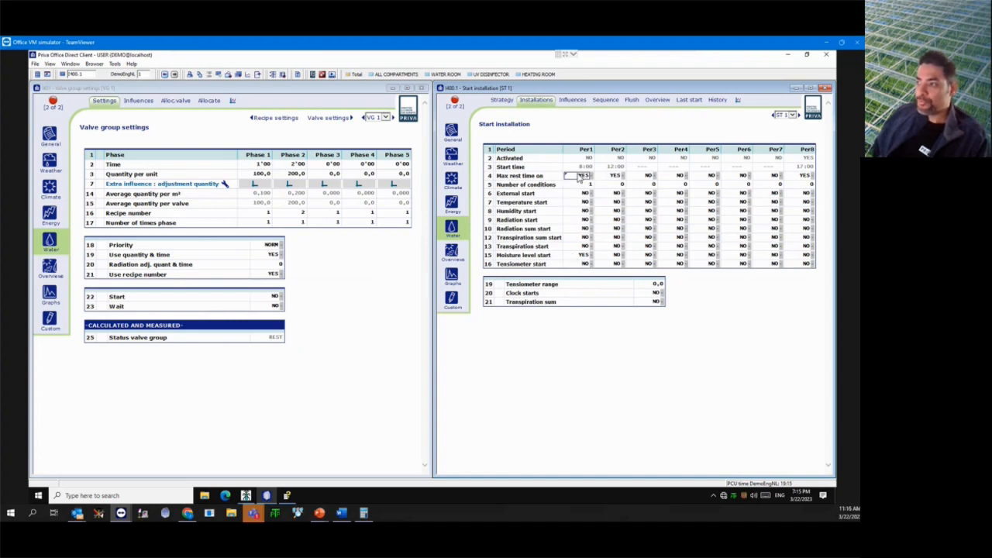
pyautogui.click(584, 176)
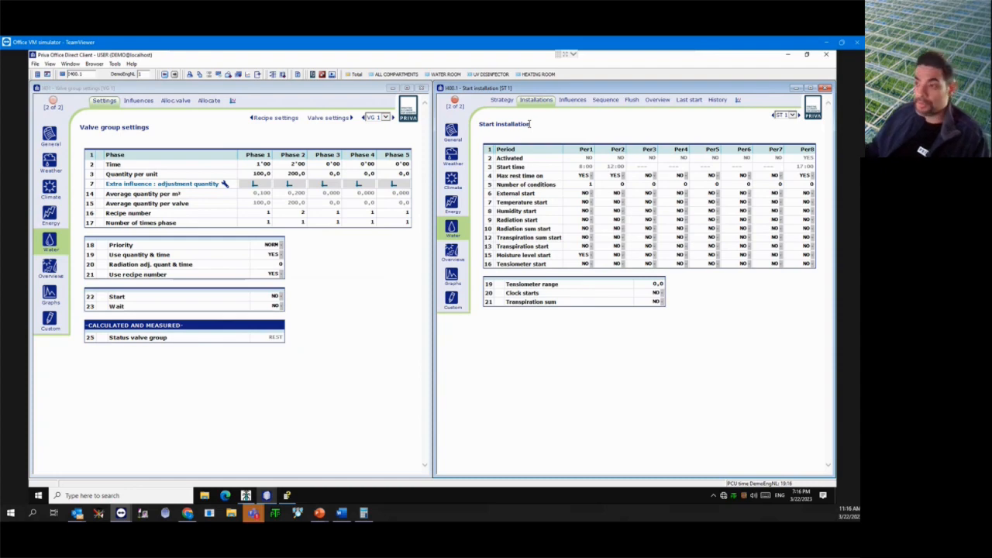
# - Return to the start strategy and snooze the active alarms for 30 minutes
pyautogui.click(504, 100)
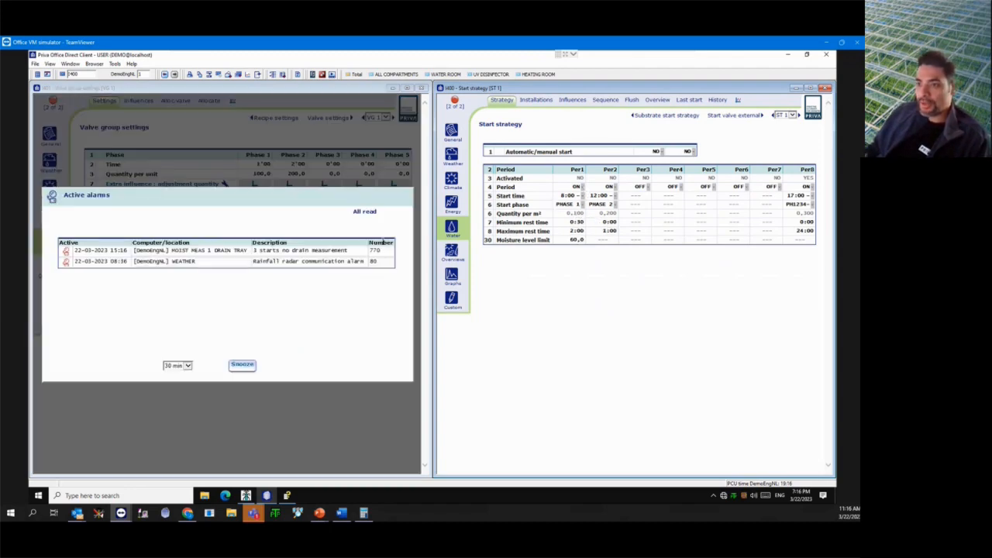
pyautogui.click(243, 366)
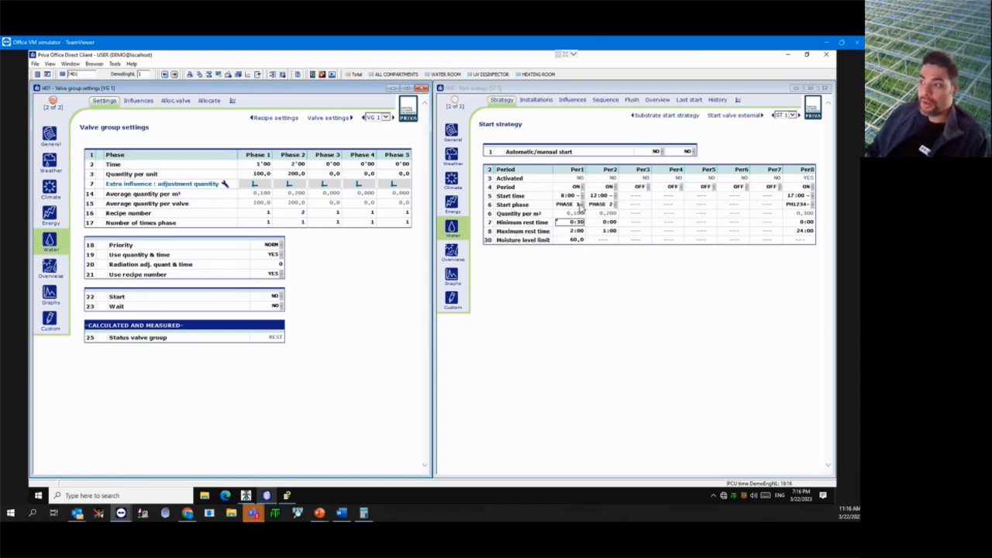
# - Examine the quantity per unit, recipe number and number of times phase for phase 1 in the valve group settings
pyautogui.click(252, 155)
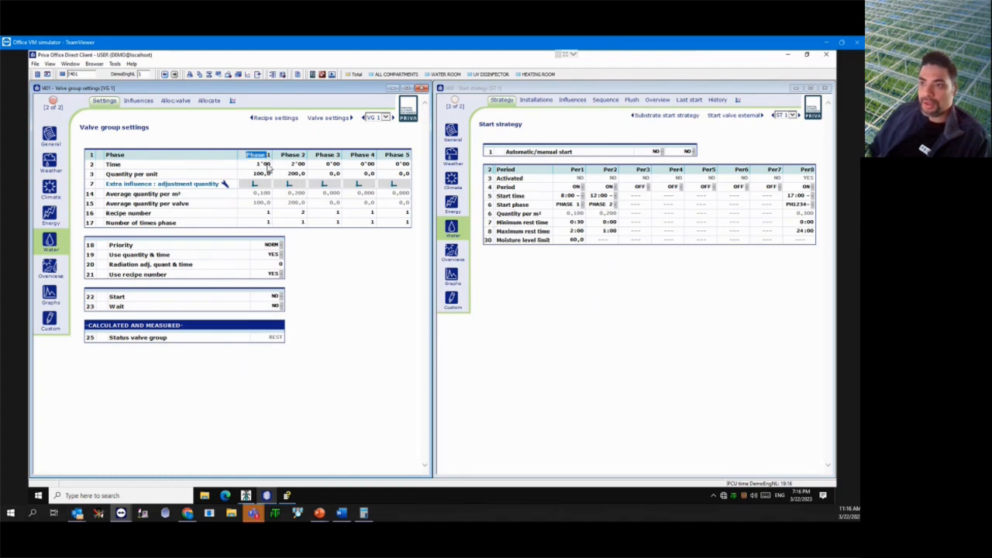
pyautogui.click(267, 141)
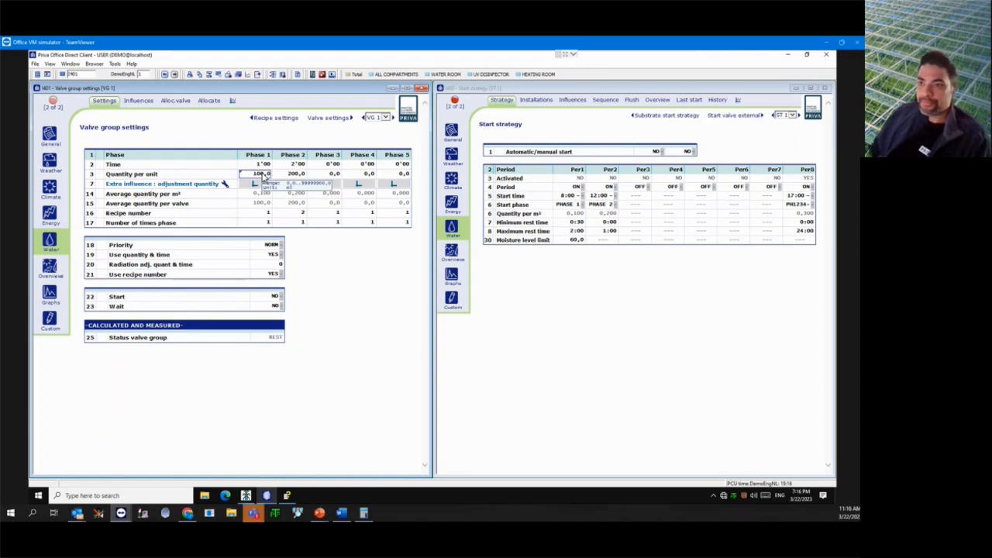
pyautogui.click(268, 214)
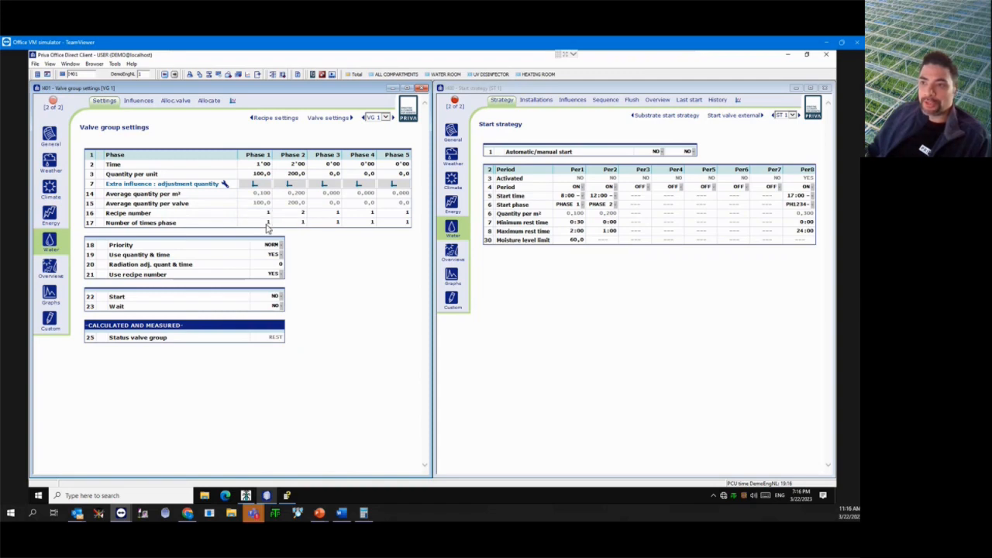
pyautogui.click(268, 223)
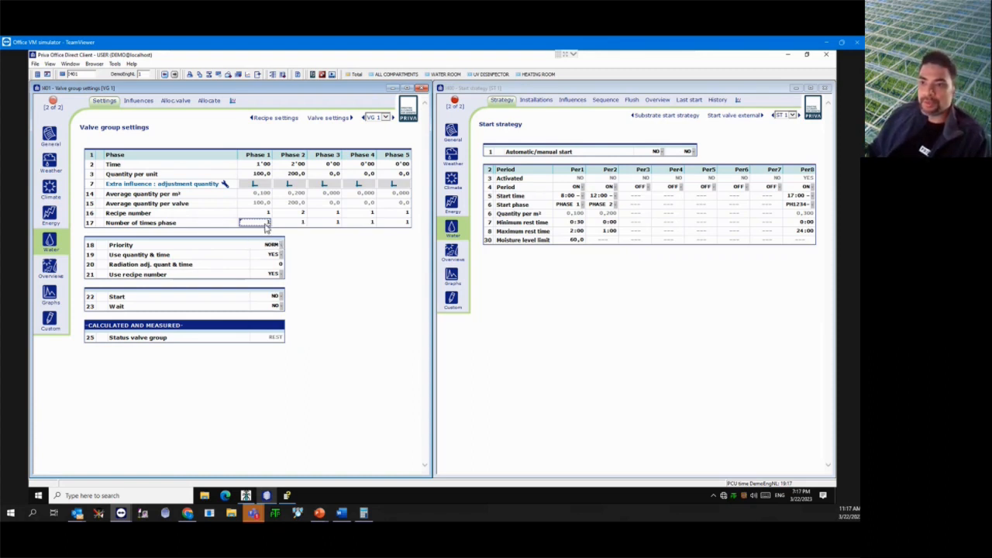
pyautogui.click(375, 303)
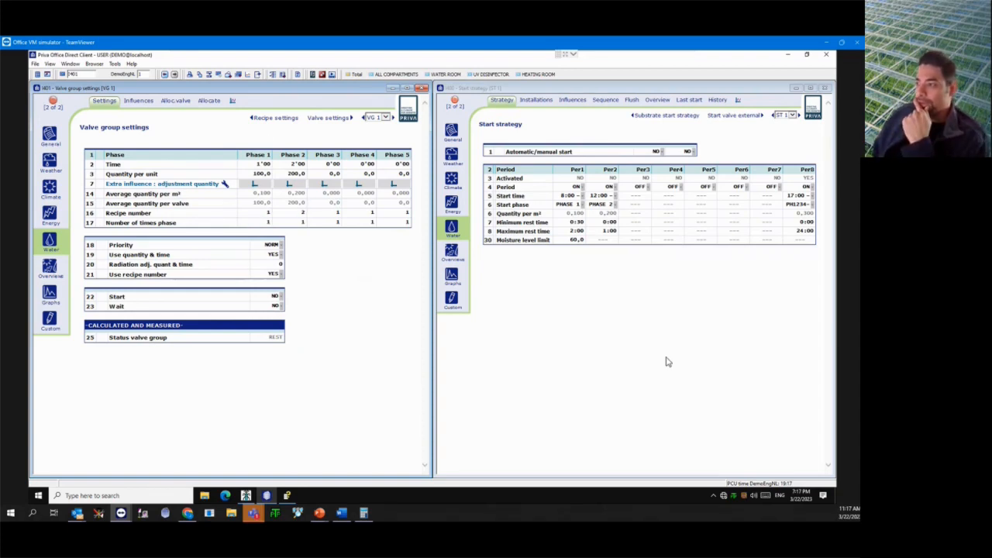
# - Open the valve settings, screen 411, beside the valve group settings and examine valve 1's time, recipe and ml per unit
pyautogui.click(619, 356)
pyautogui.write('411')
pyautogui.press('Return')
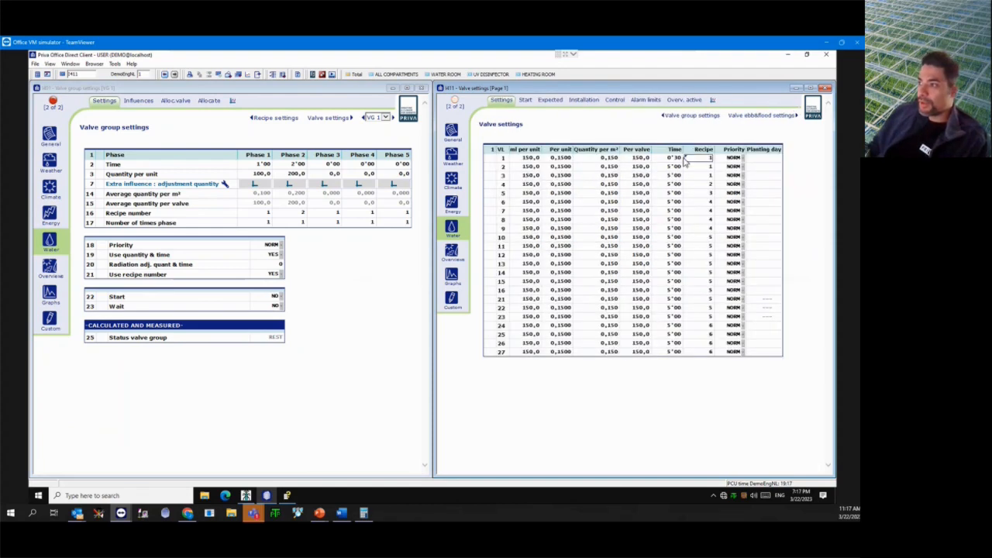
pyautogui.click(674, 158)
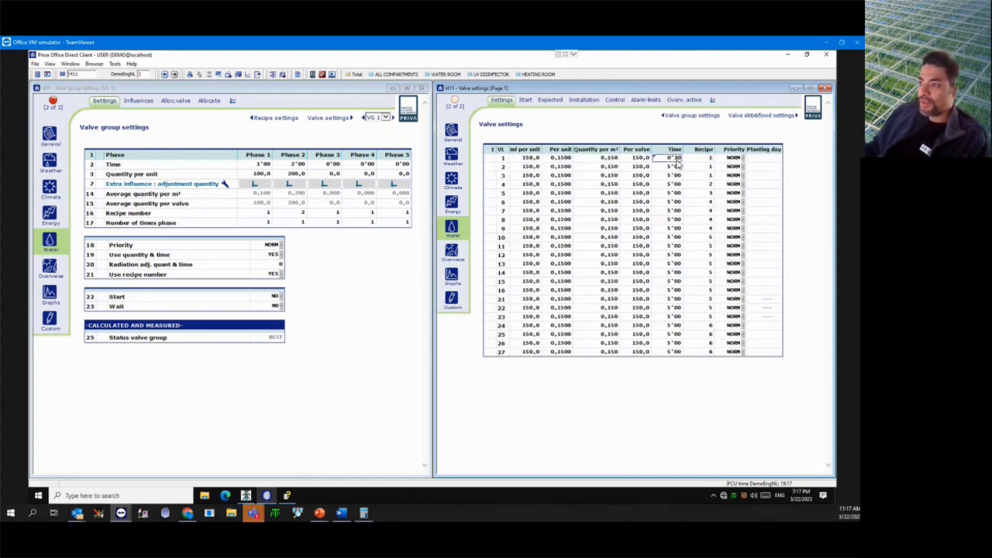
pyautogui.press('Tab')
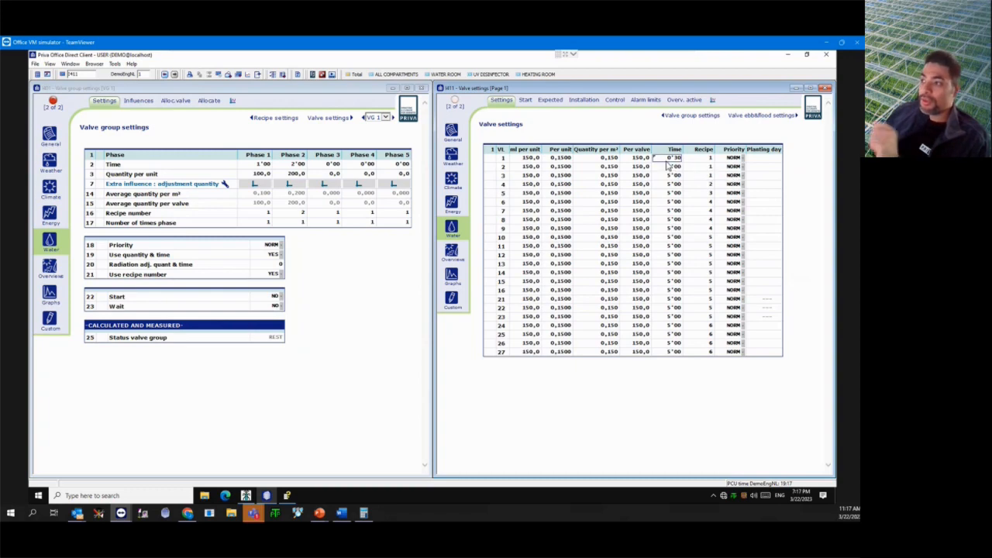
pyautogui.click(531, 159)
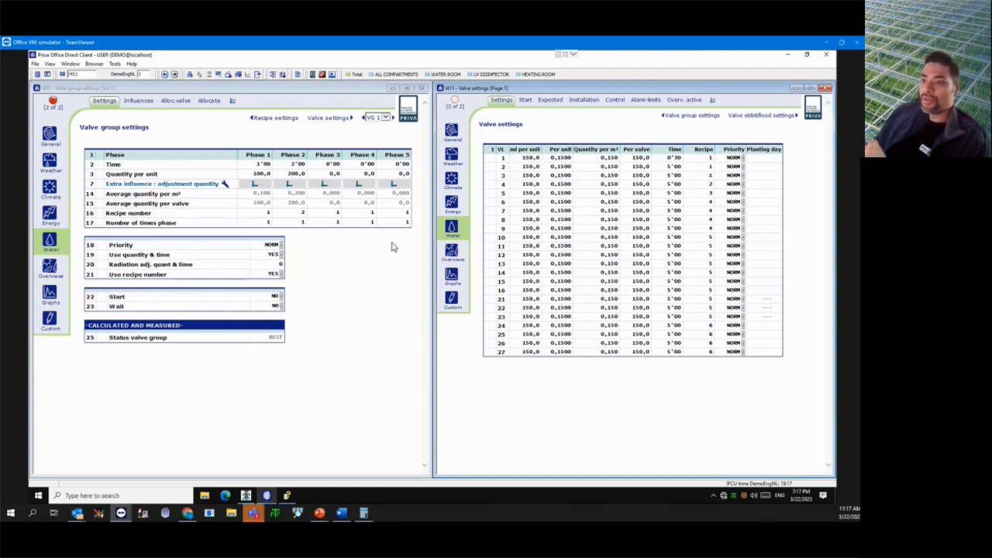
# - Inspect the Use quantity & time and Use recipe number options of valve group 1 without changing them
pyautogui.click(317, 271)
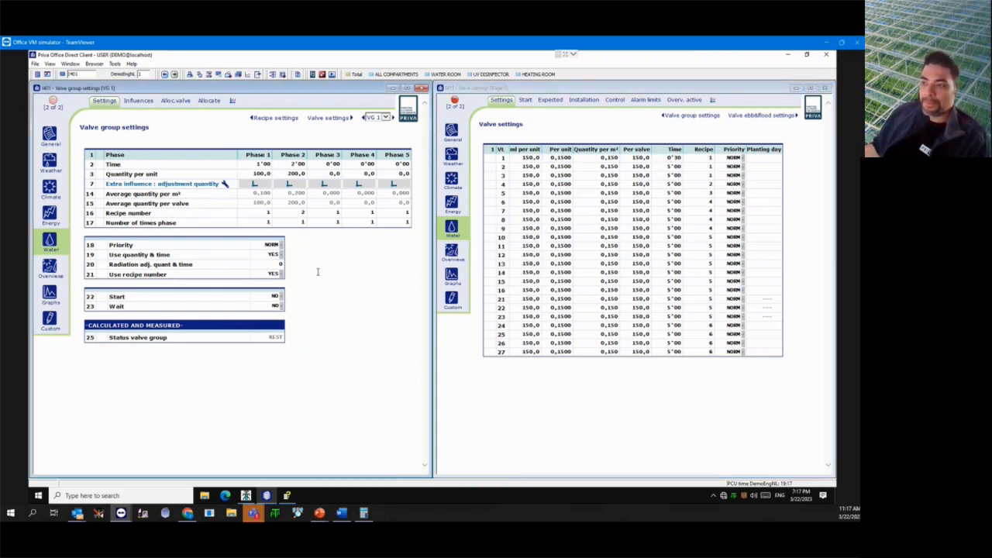
pyautogui.click(272, 256)
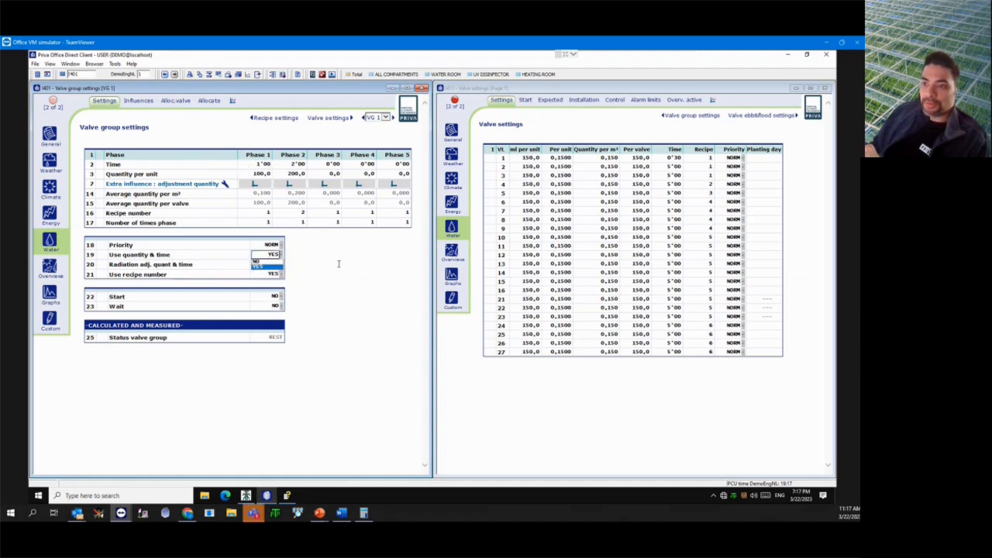
pyautogui.click(273, 276)
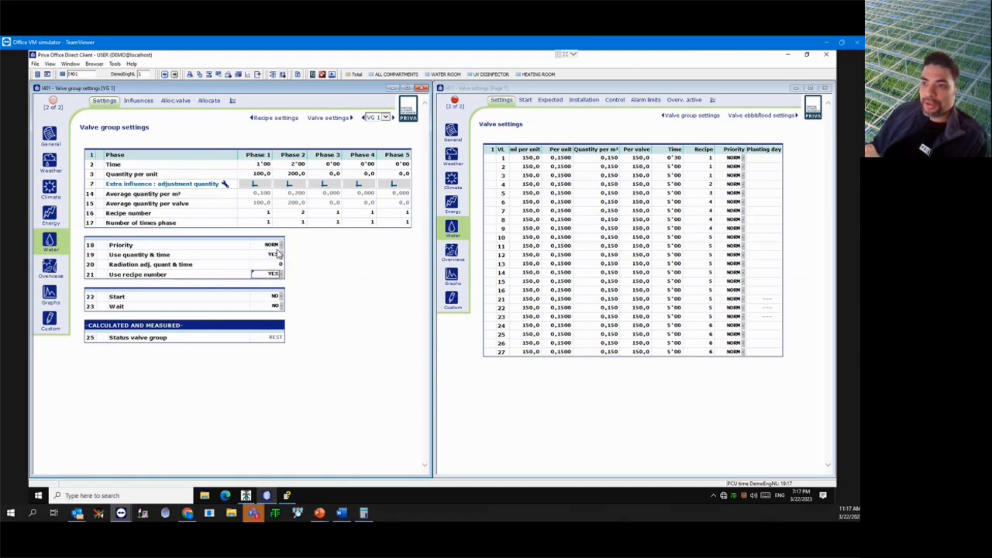
pyautogui.click(258, 223)
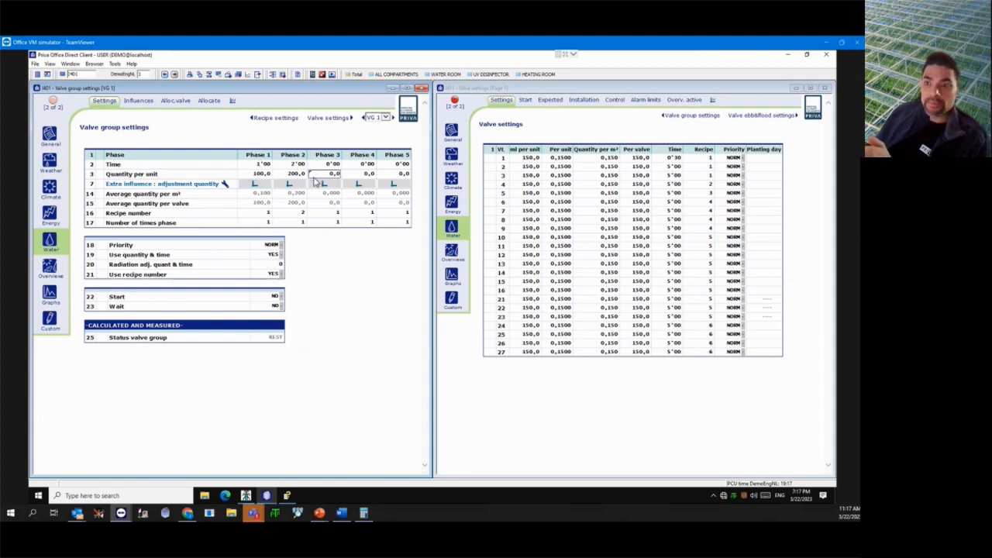
# - Set Use quantity & time and Use recipe number to NO for valve group 1
pyautogui.click(275, 254)
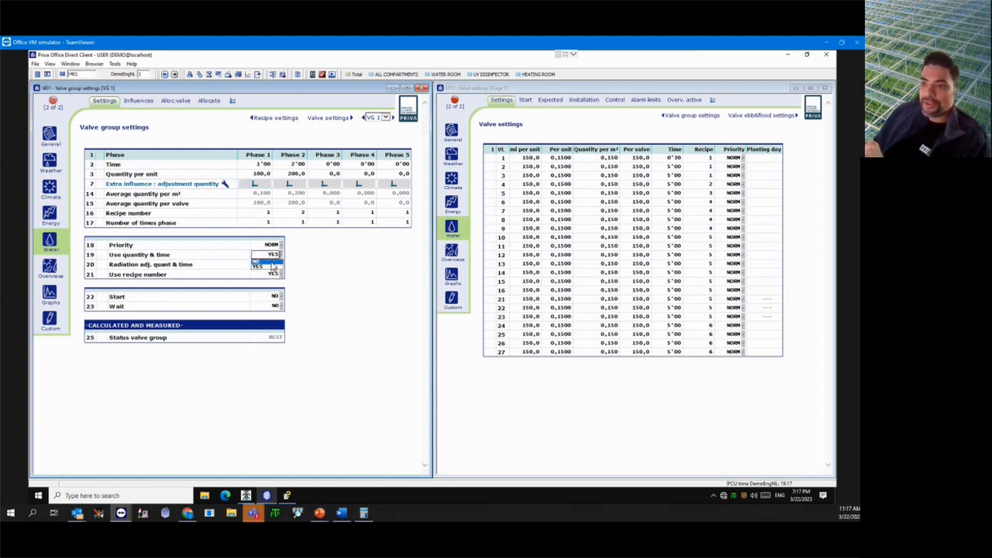
pyautogui.click(270, 267)
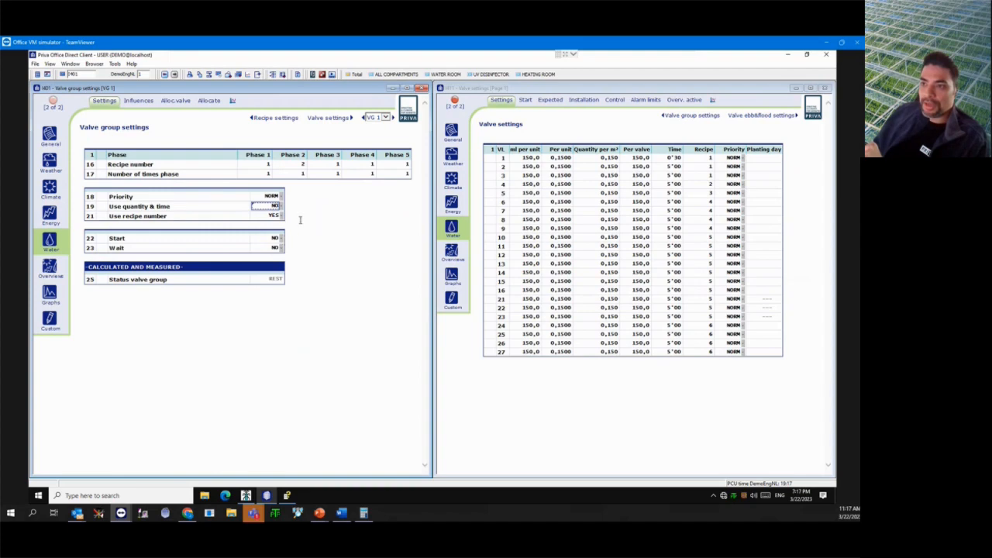
pyautogui.click(276, 217)
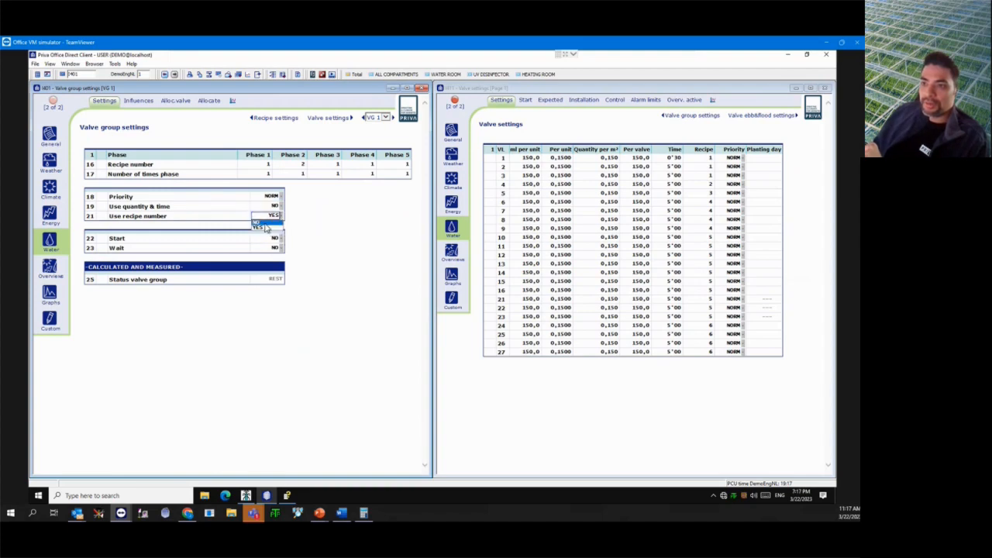
pyautogui.click(270, 229)
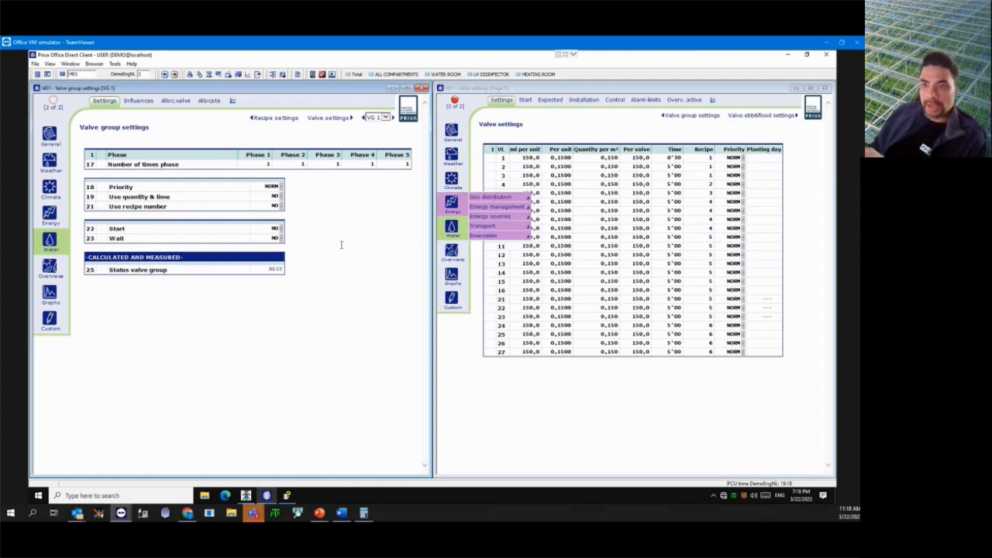
# - Switch Use quantity & time and Use recipe number back to YES for valve group 1
pyautogui.click(275, 198)
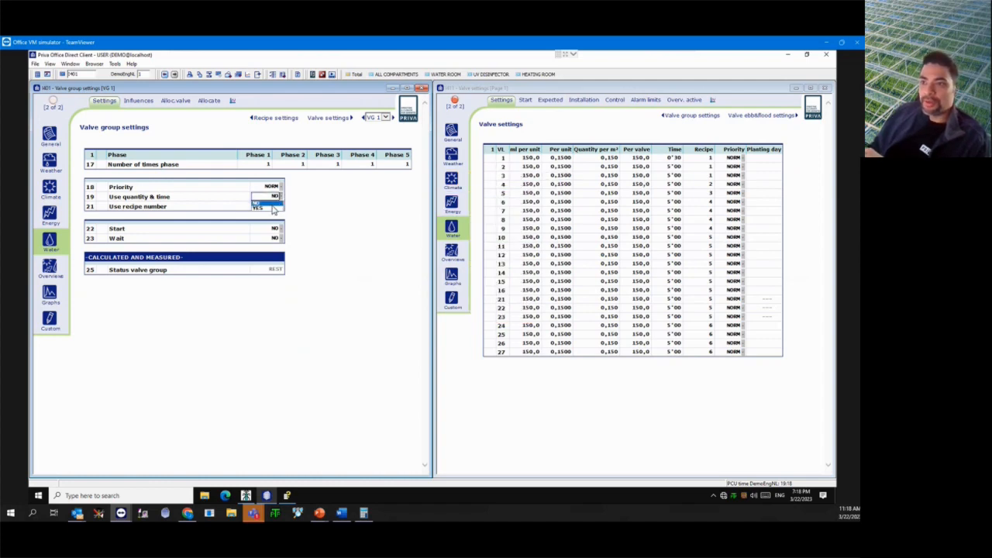
pyautogui.click(272, 207)
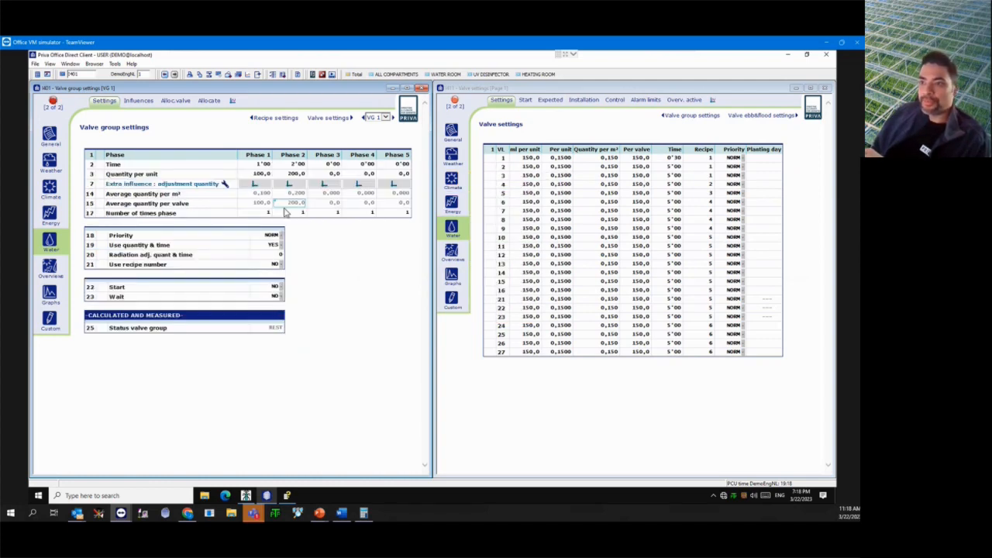
pyautogui.click(275, 265)
pyautogui.click(276, 276)
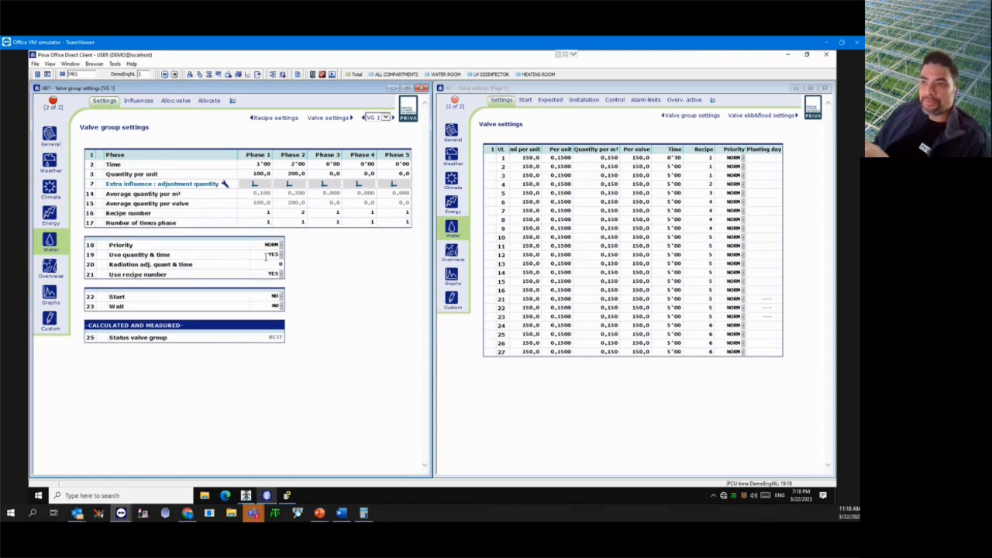
# - Open the start strategy, screen 400, in place of the valve settings
pyautogui.click(632, 420)
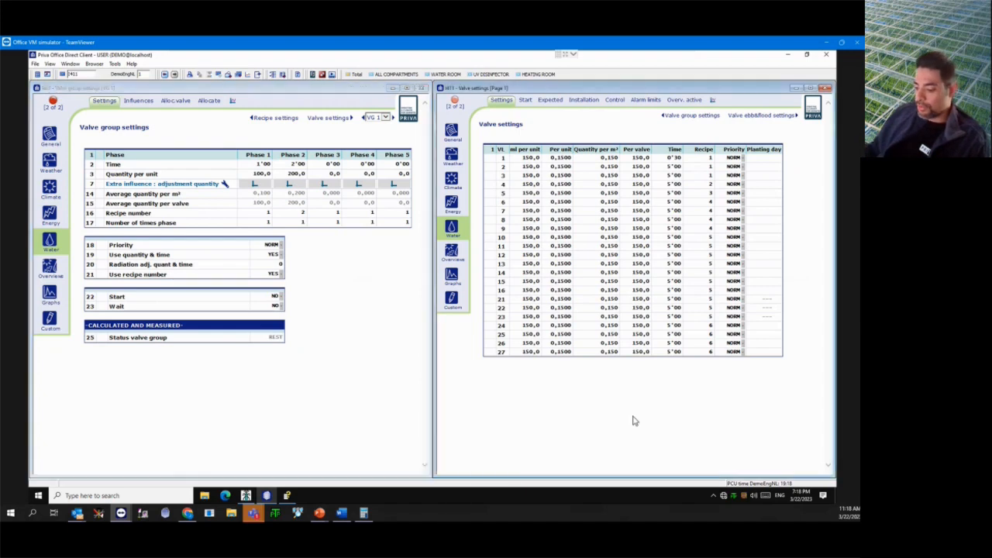
pyautogui.write('1400')
pyautogui.press('Return')
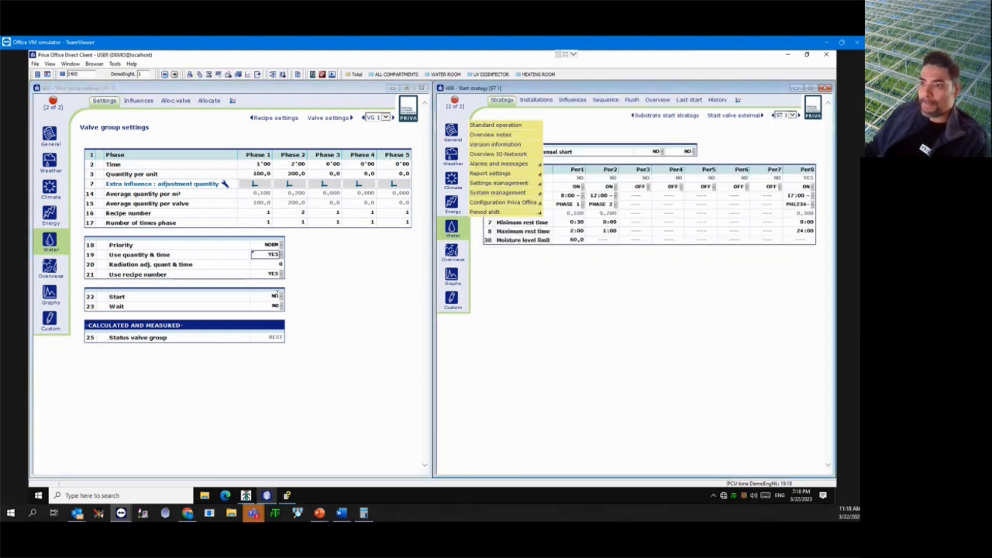
# - Compare period 2's start time and start phase with the time, quantity per unit and recipe number of phase 2 in valve group 1
pyautogui.click(342, 363)
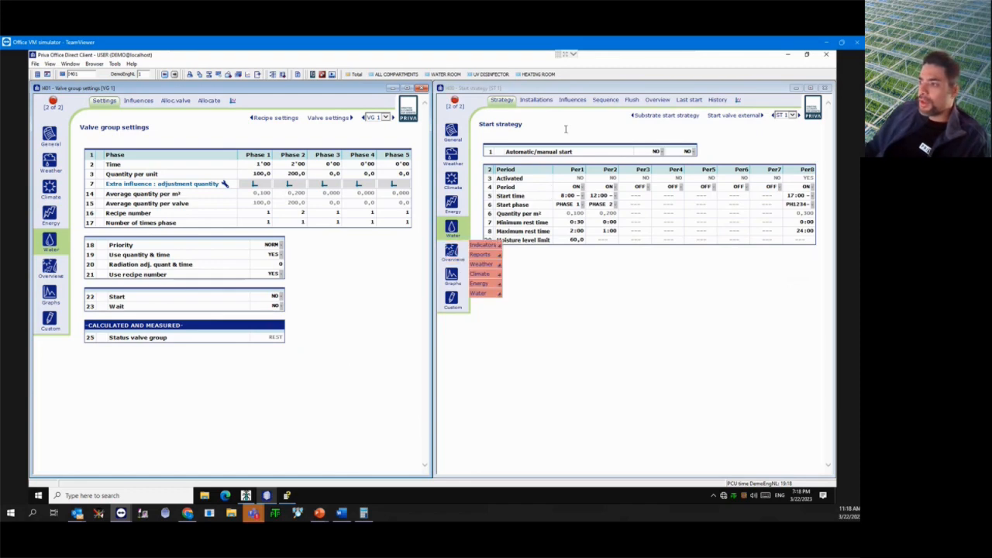
pyautogui.click(600, 196)
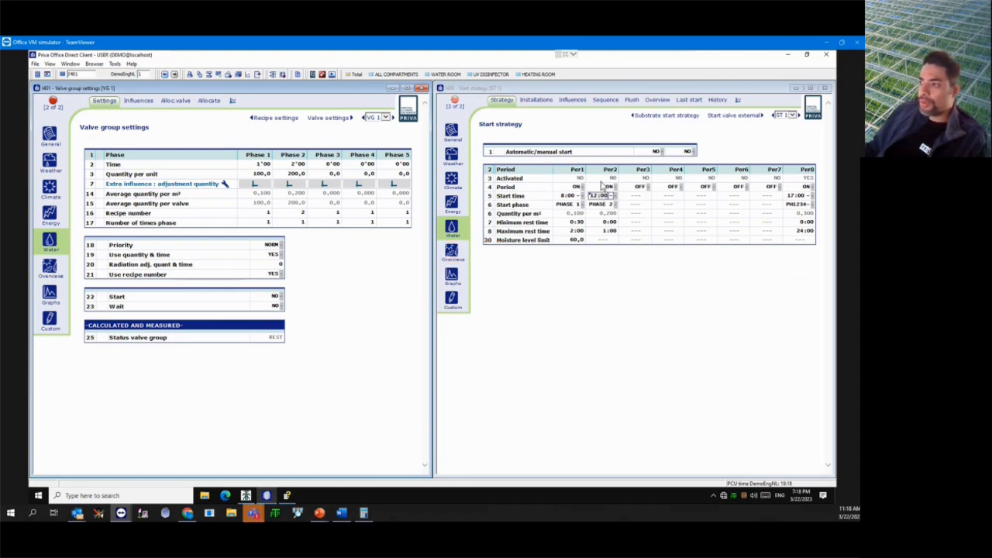
pyautogui.click(606, 204)
pyautogui.click(295, 167)
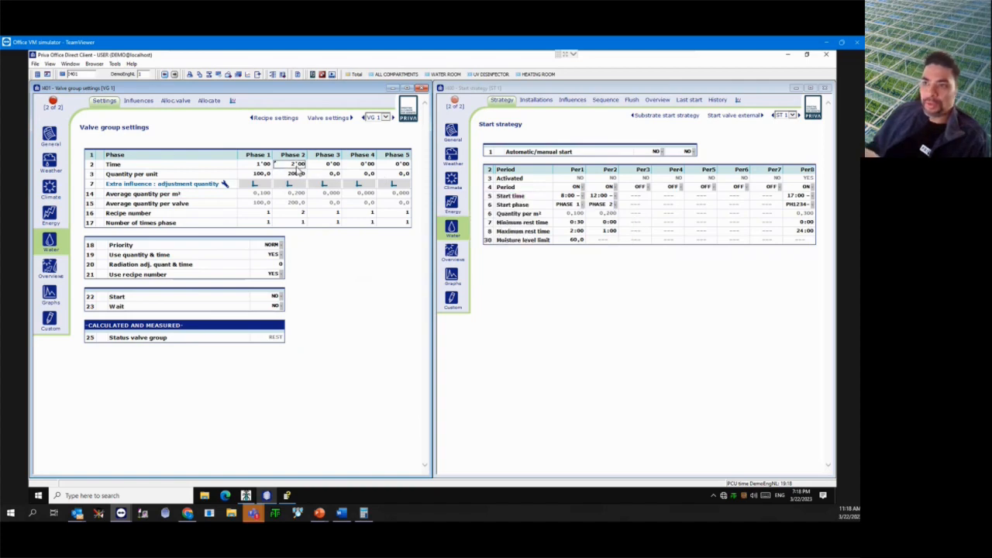
pyautogui.click(297, 173)
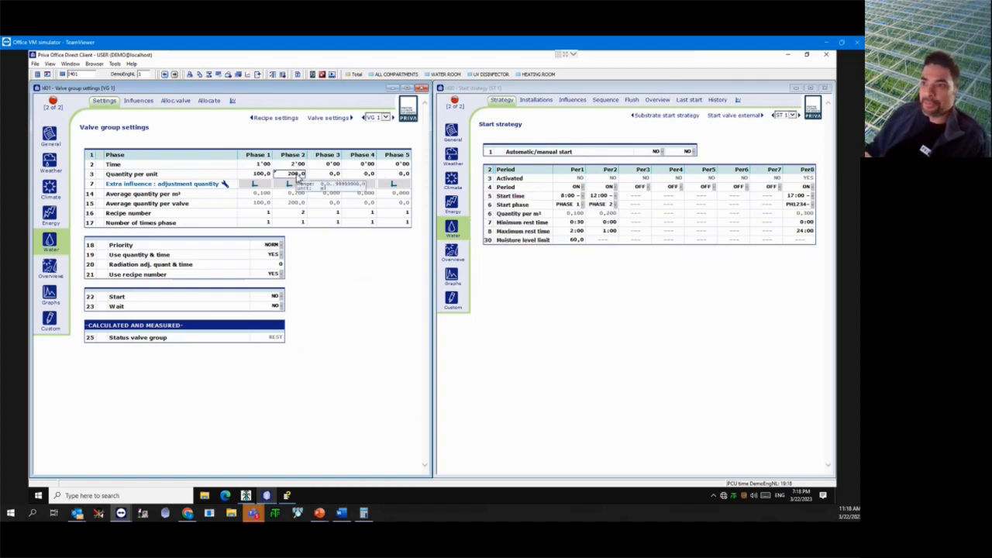
pyautogui.click(296, 213)
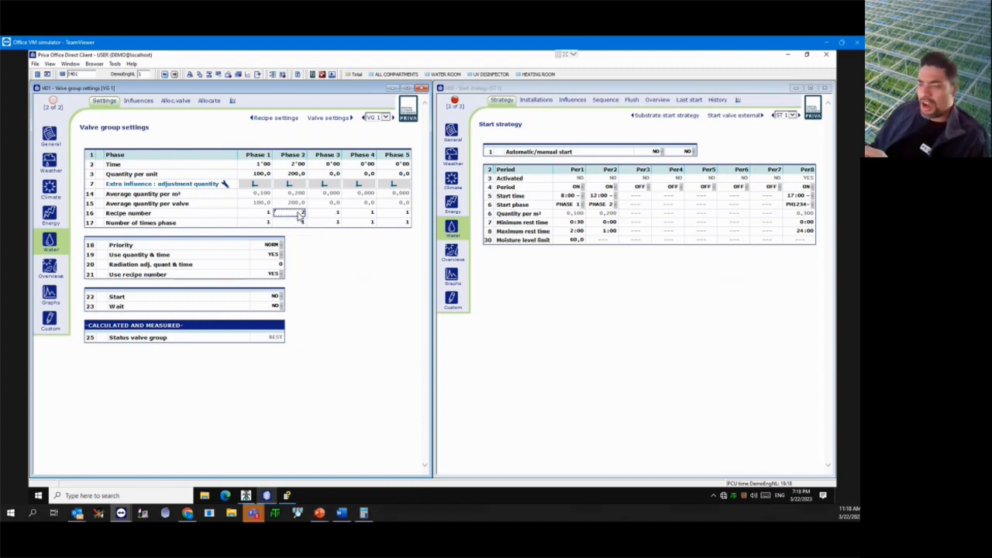
# - Set phase 2's recipe number to 1 in valve group 1 and period 2's start phase to PH12---
pyautogui.write('1')
pyautogui.press('Return')
pyautogui.click(348, 259)
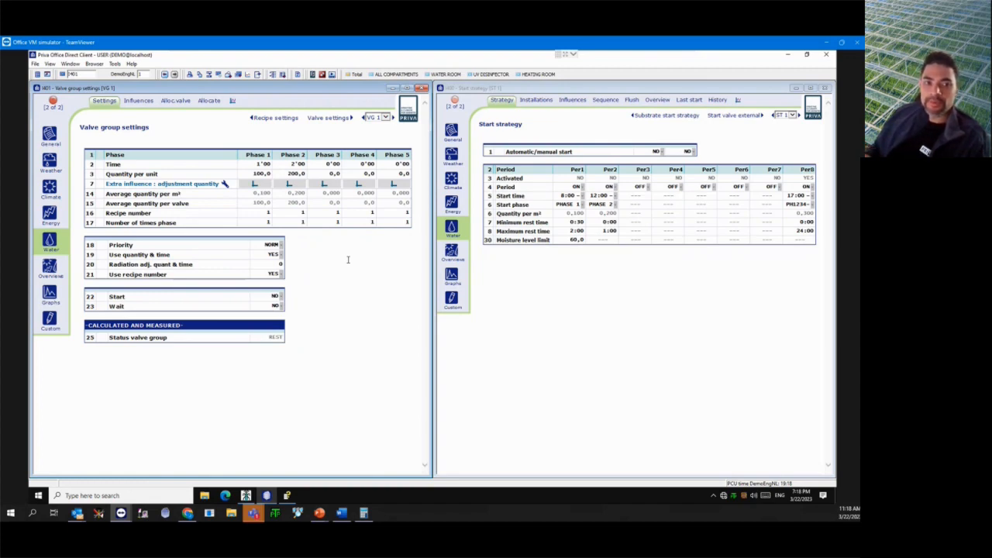
pyautogui.click(611, 203)
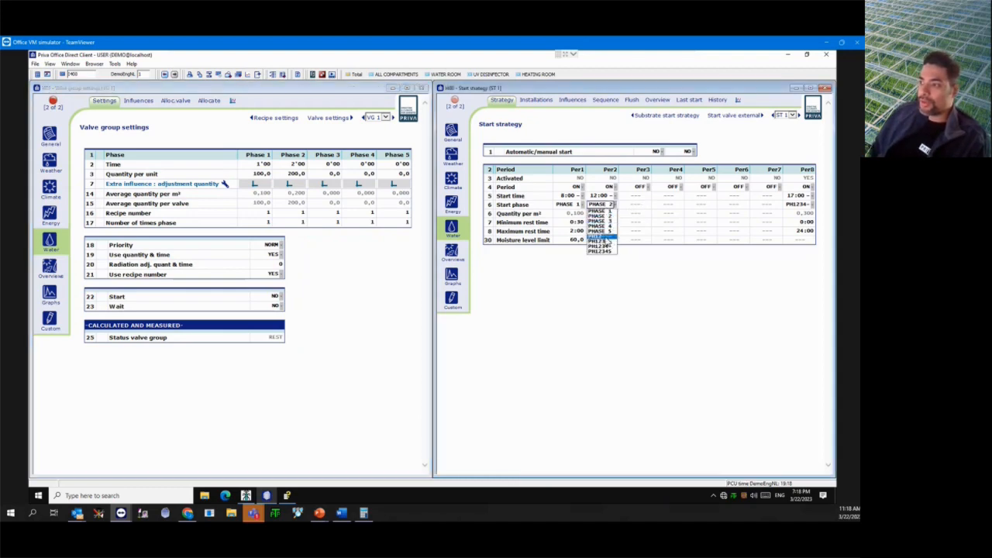
pyautogui.click(607, 238)
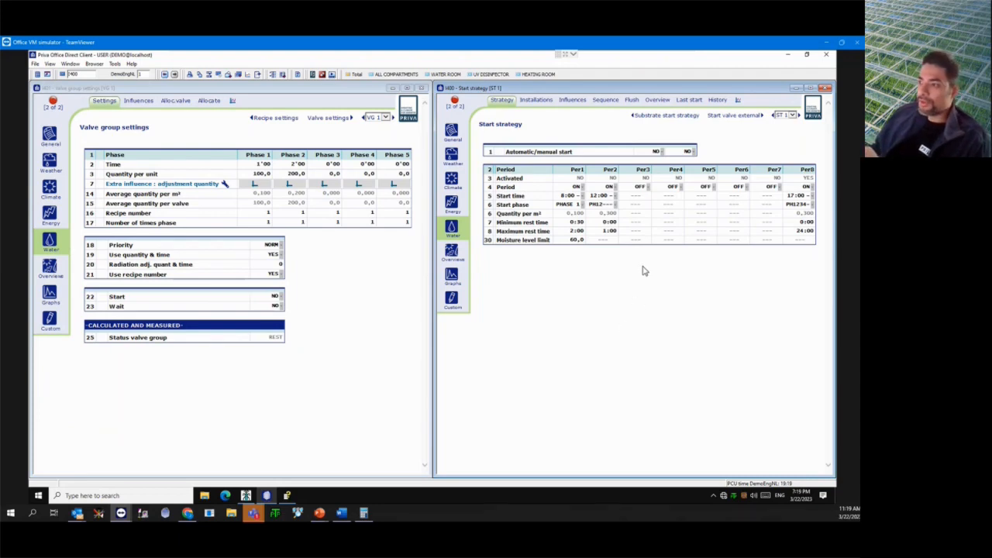
pyautogui.click(611, 206)
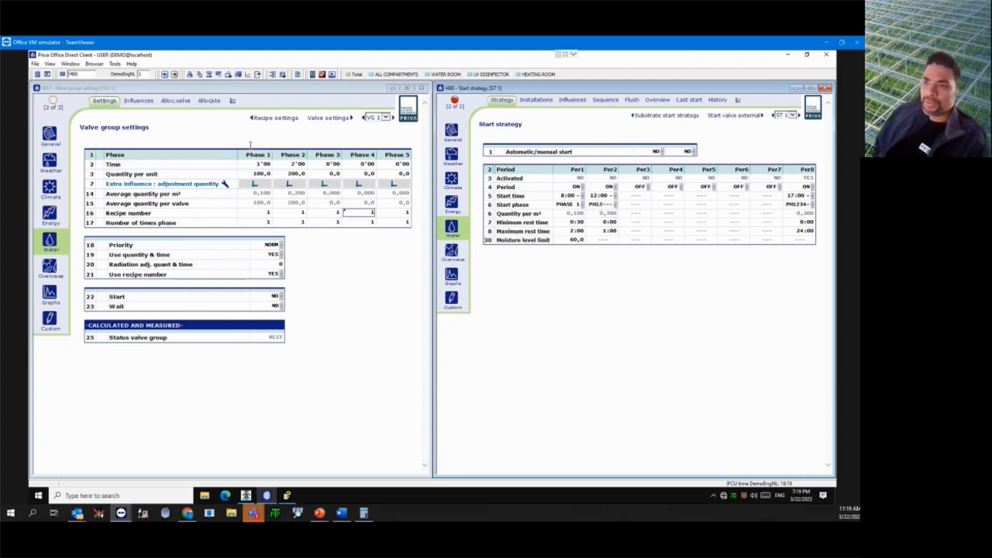
# - Set phase 2's recipe number back to 2 and period 2's start phase back to PHASE 2
pyautogui.click(301, 214)
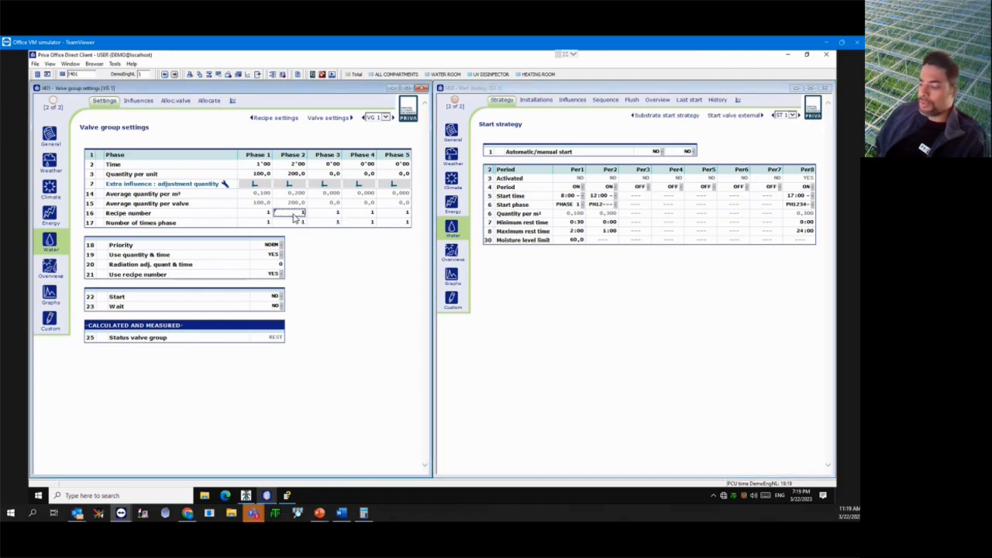
pyautogui.write('2')
pyautogui.press('Return')
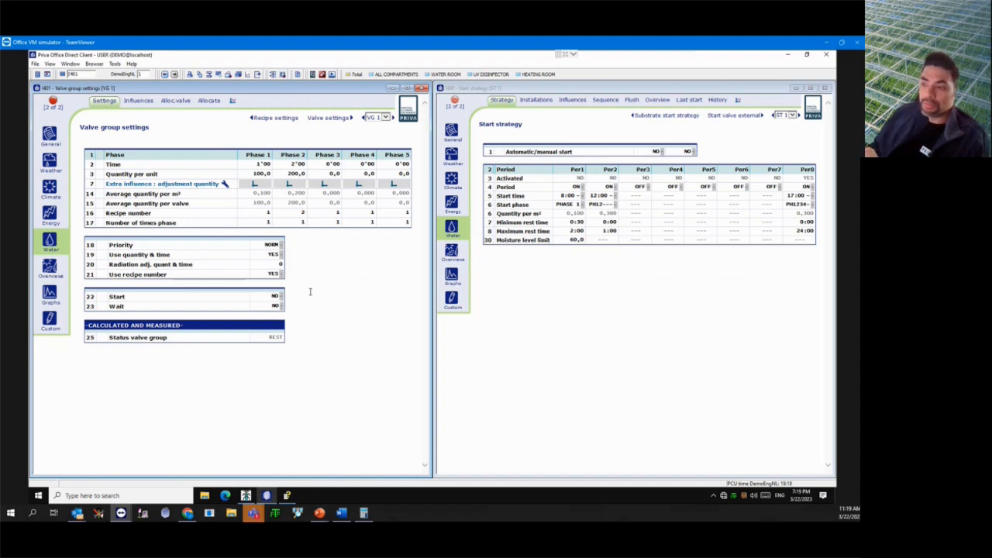
pyautogui.click(671, 232)
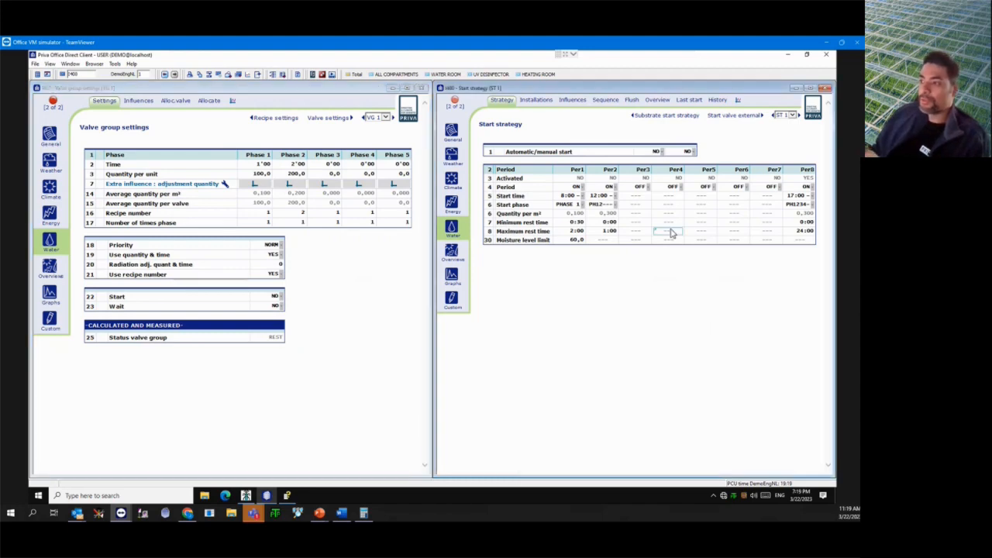
pyautogui.click(601, 204)
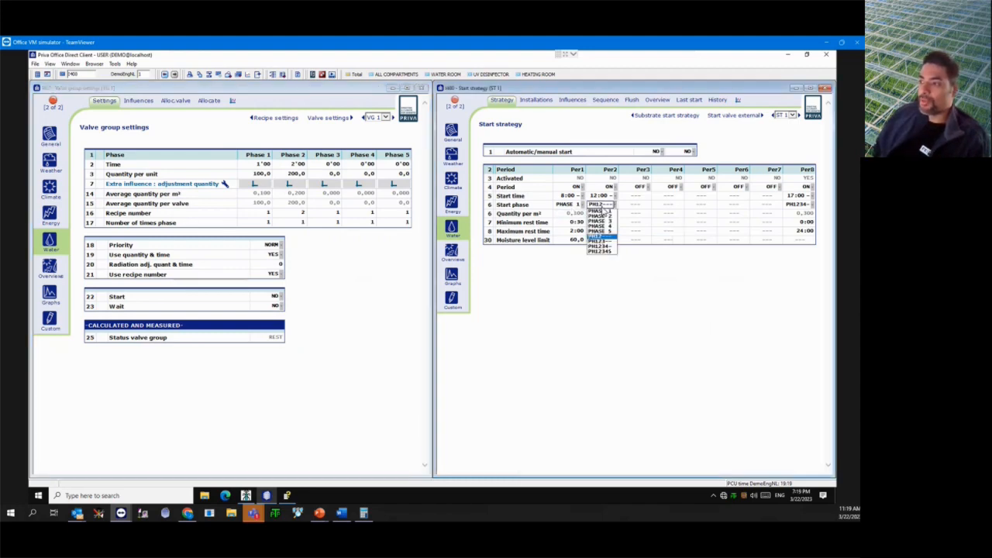
pyautogui.click(601, 217)
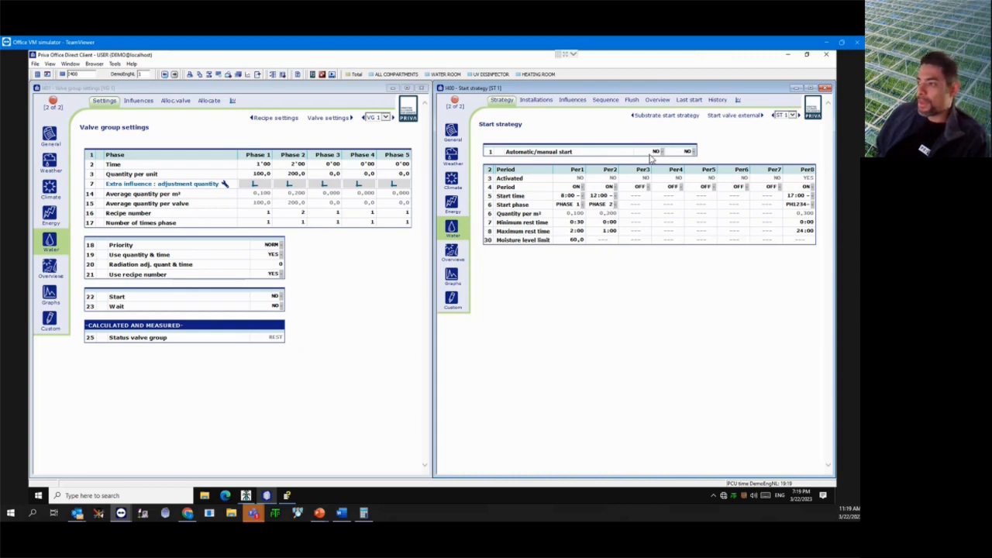
# - Review period 2's rest times alongside the start installation's start conditions, and check period 8's start time in the start strategy
pyautogui.click(608, 216)
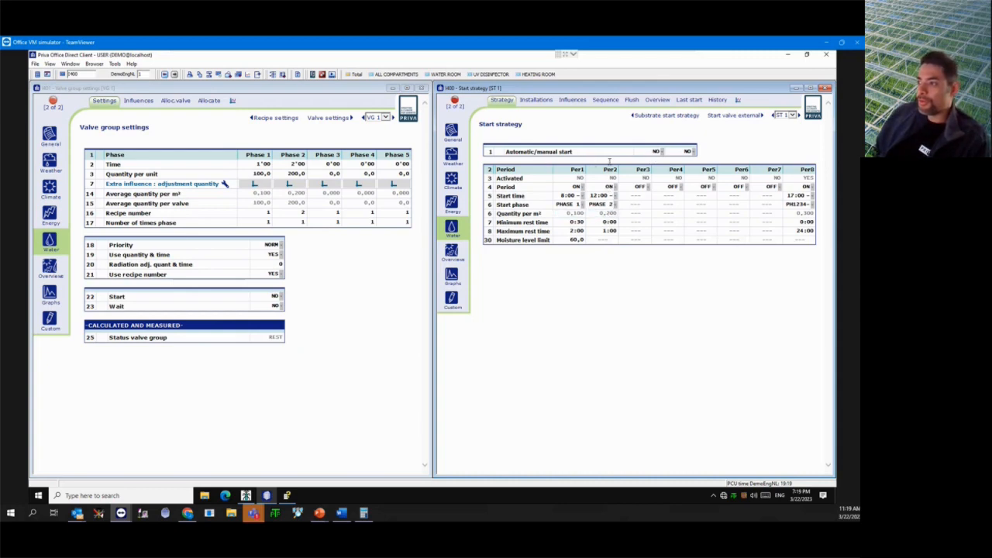
pyautogui.click(607, 231)
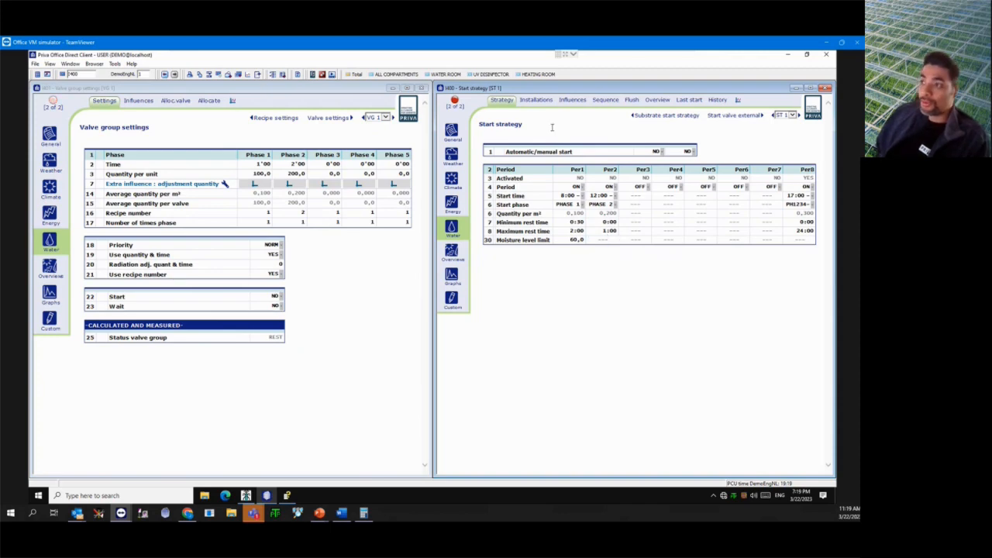
pyautogui.click(540, 101)
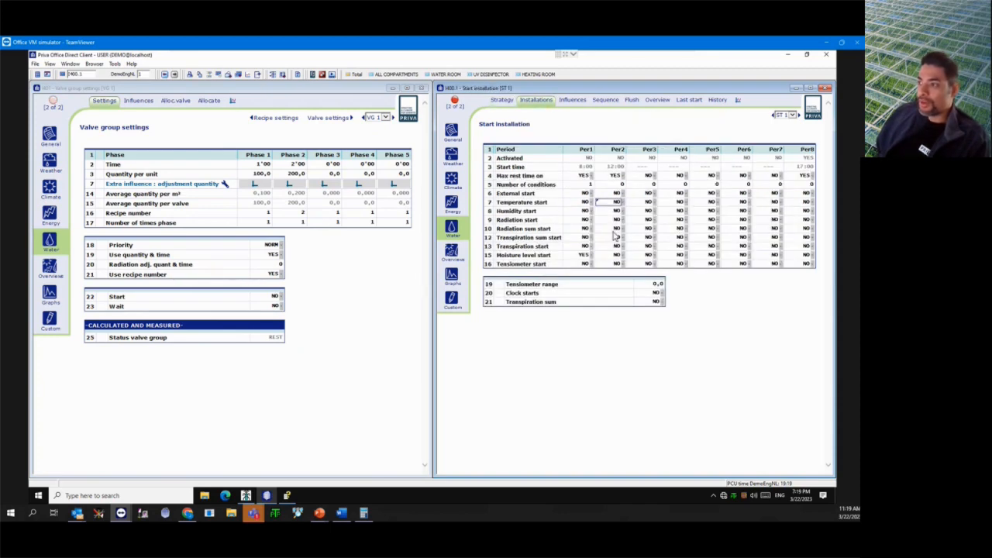
pyautogui.click(501, 100)
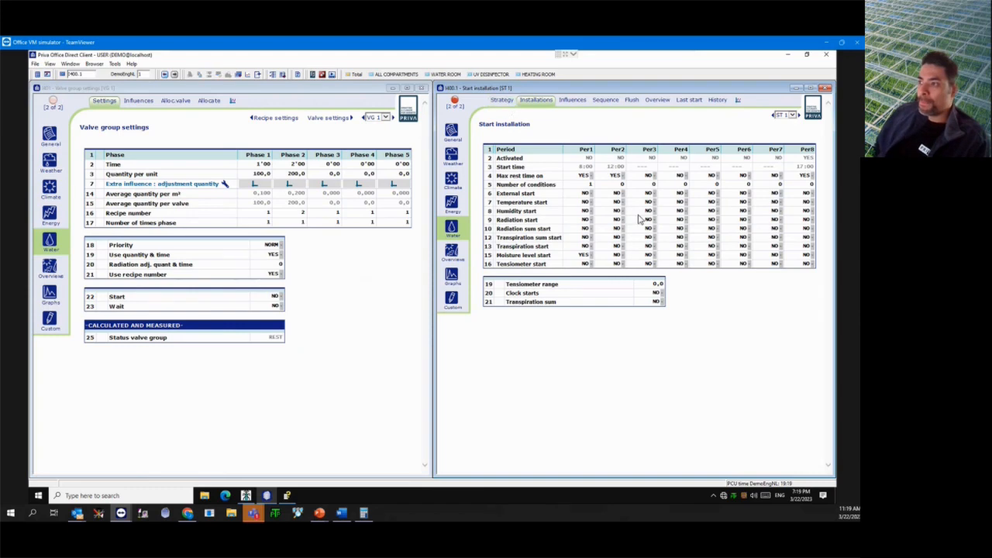
pyautogui.click(609, 231)
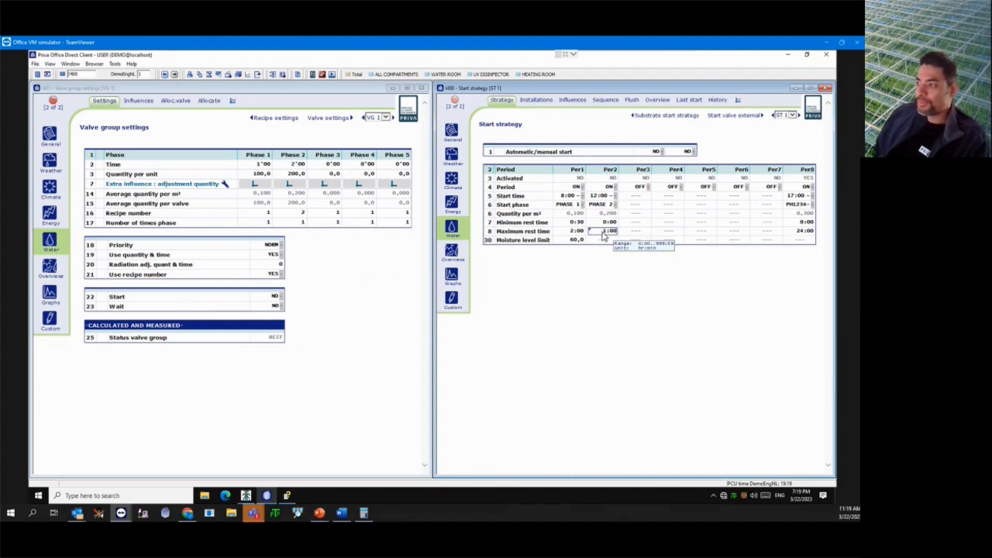
pyautogui.click(796, 196)
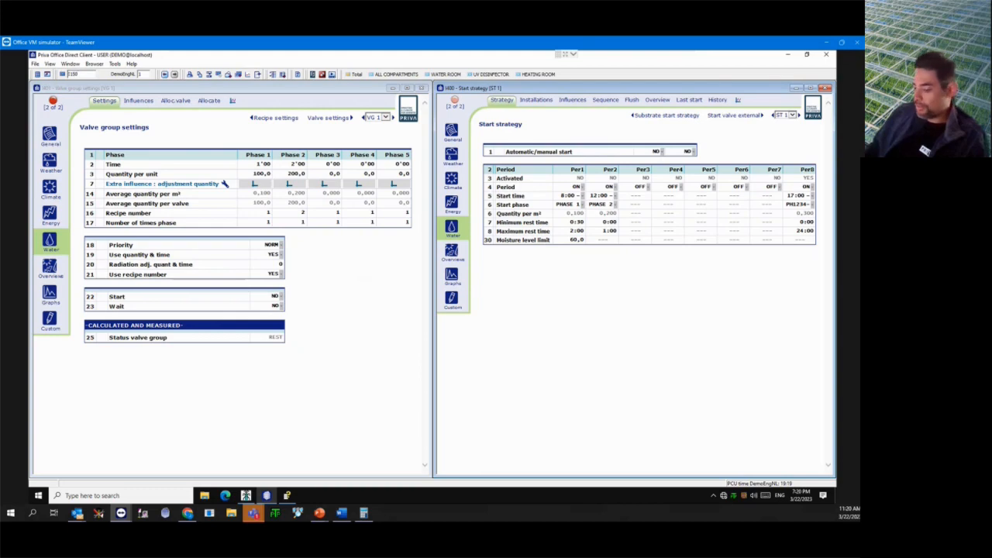
# - Open the substrate start strategy, screen 500, as the only window, closing the valve group settings and maximizing the view
pyautogui.press('Return')
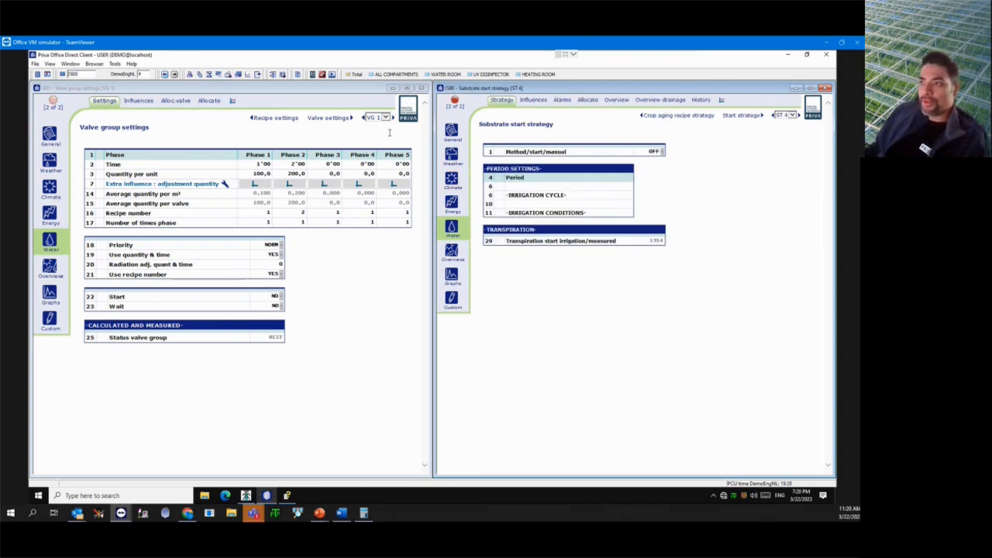
pyautogui.click(420, 88)
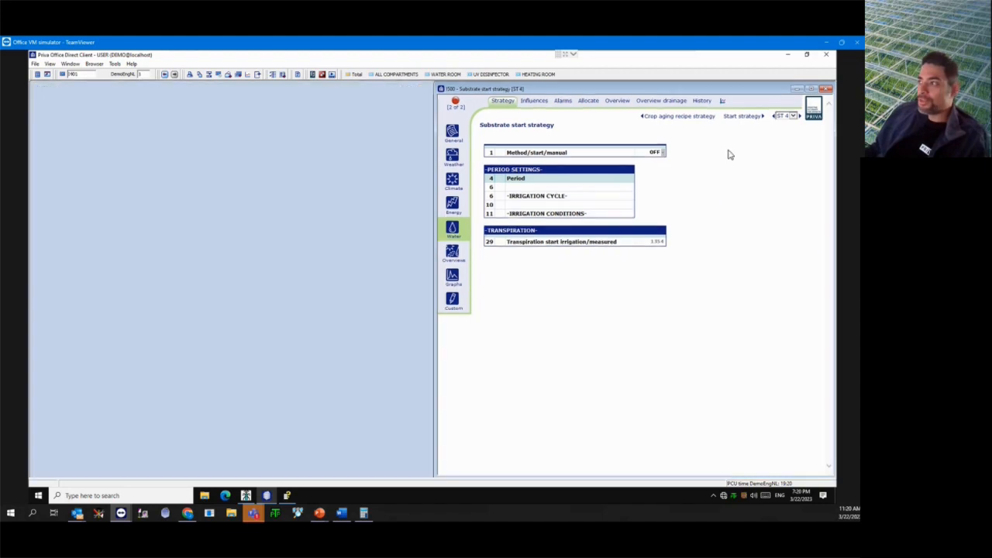
pyautogui.click(810, 90)
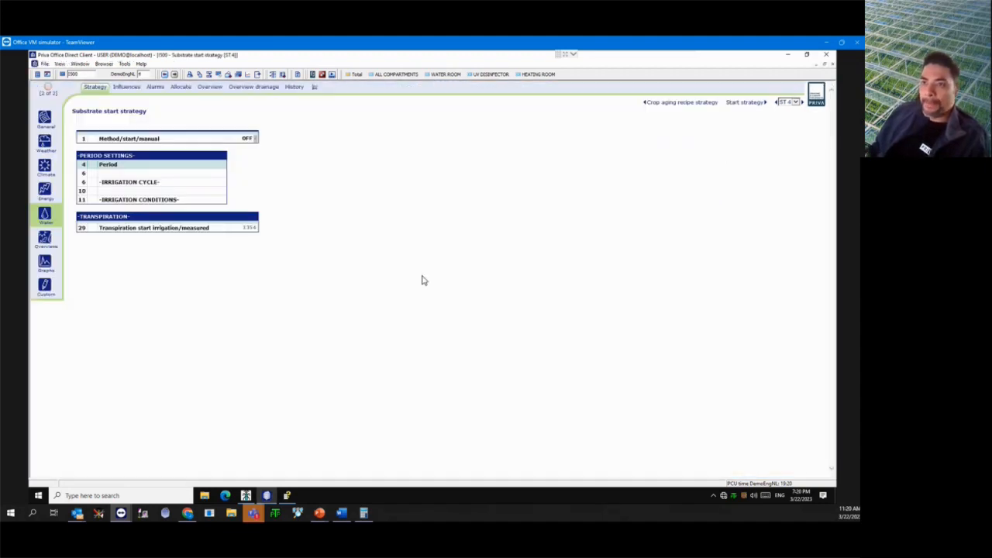
# - Examine the substrate start allocation: the valve and moisture measurement matrices and the number of periods for start program 4
pyautogui.click(188, 90)
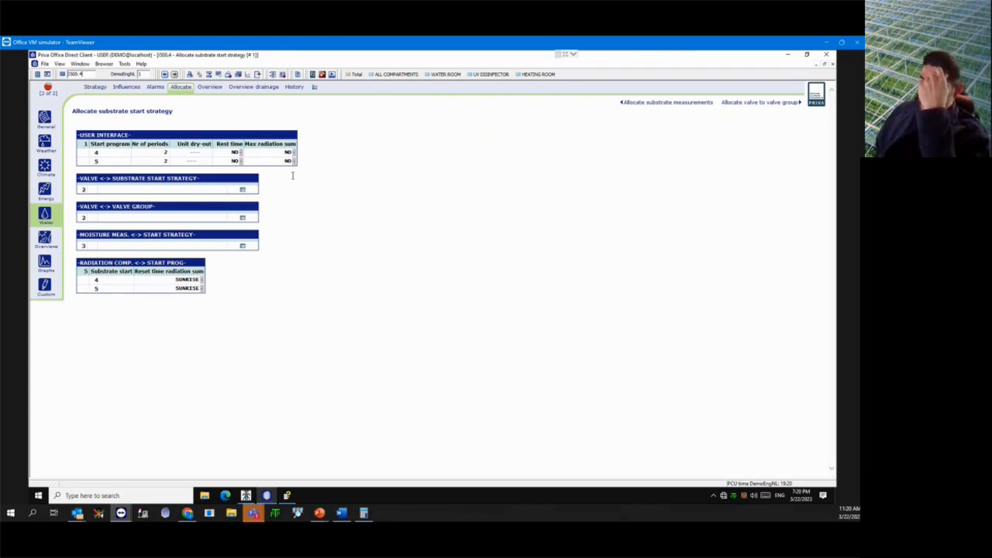
pyautogui.click(244, 189)
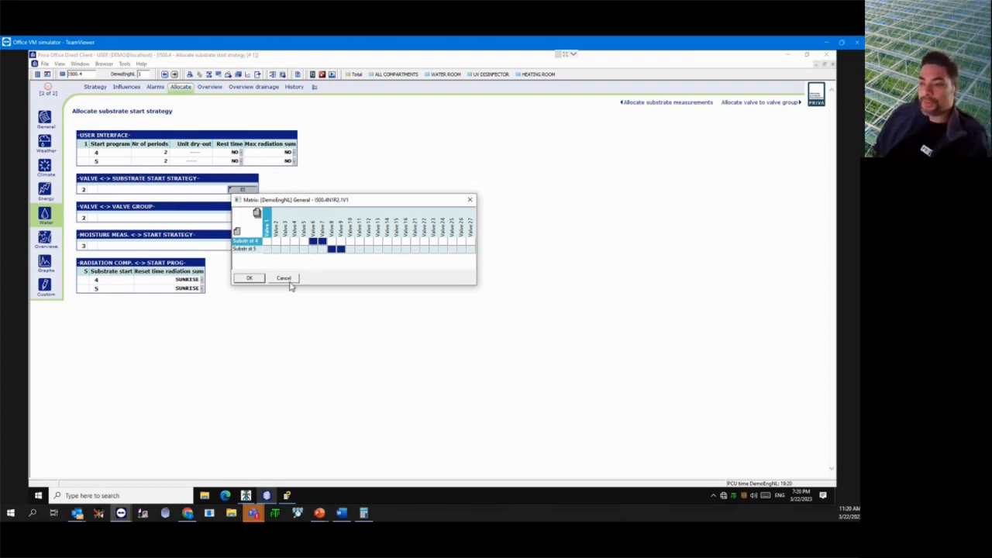
pyautogui.click(284, 278)
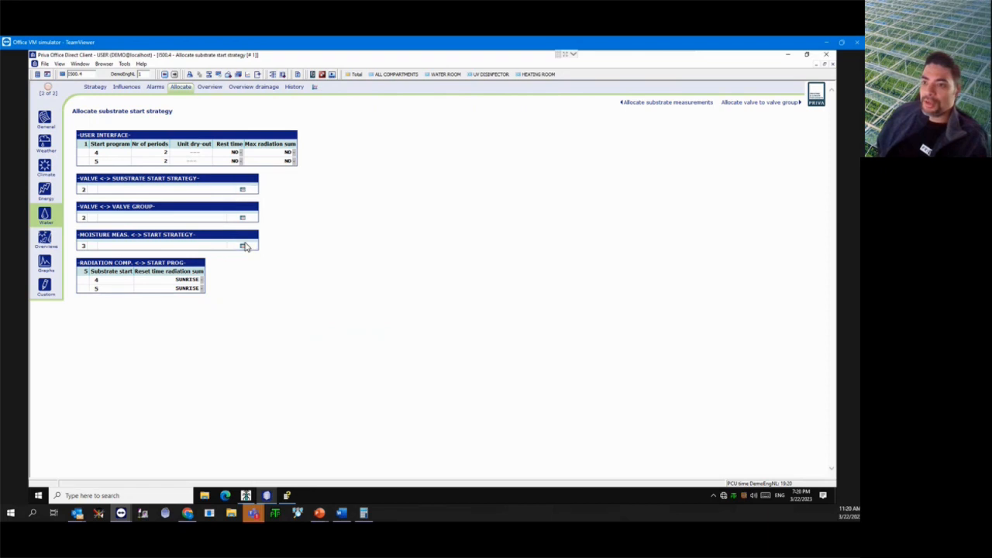
pyautogui.click(243, 246)
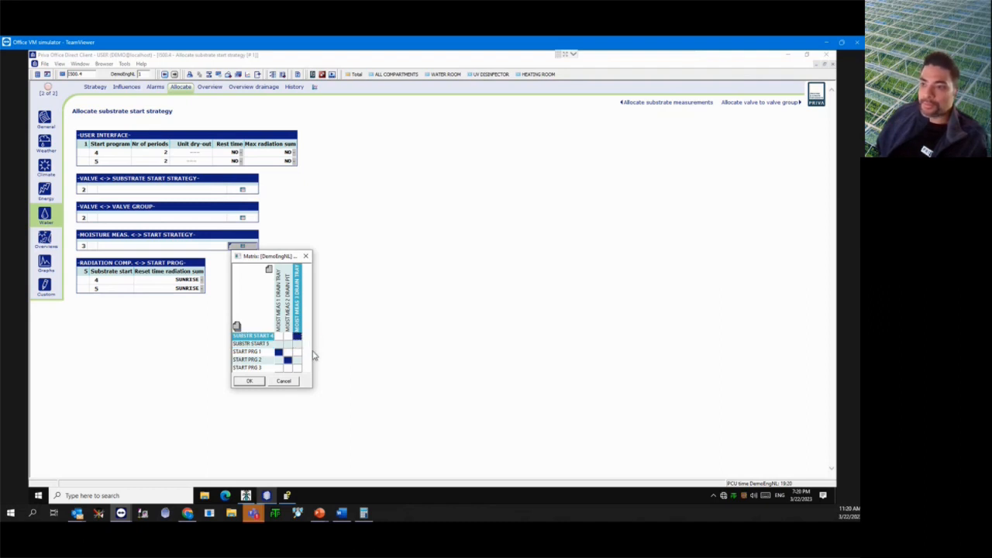
pyautogui.click(282, 383)
pyautogui.click(162, 152)
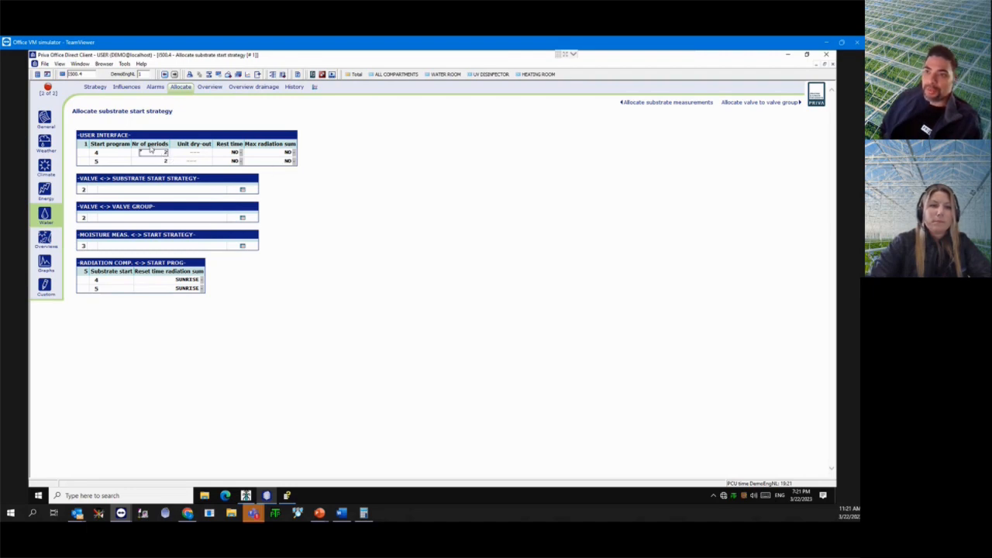
# - Return to the substrate start strategy and set the method for ST 4 to BASIC
pyautogui.click(94, 89)
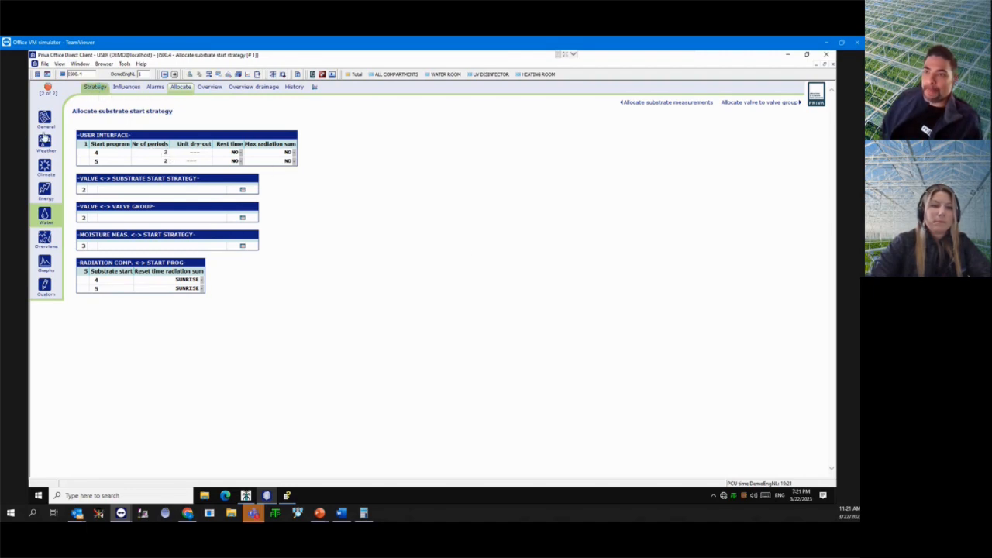
pyautogui.click(247, 139)
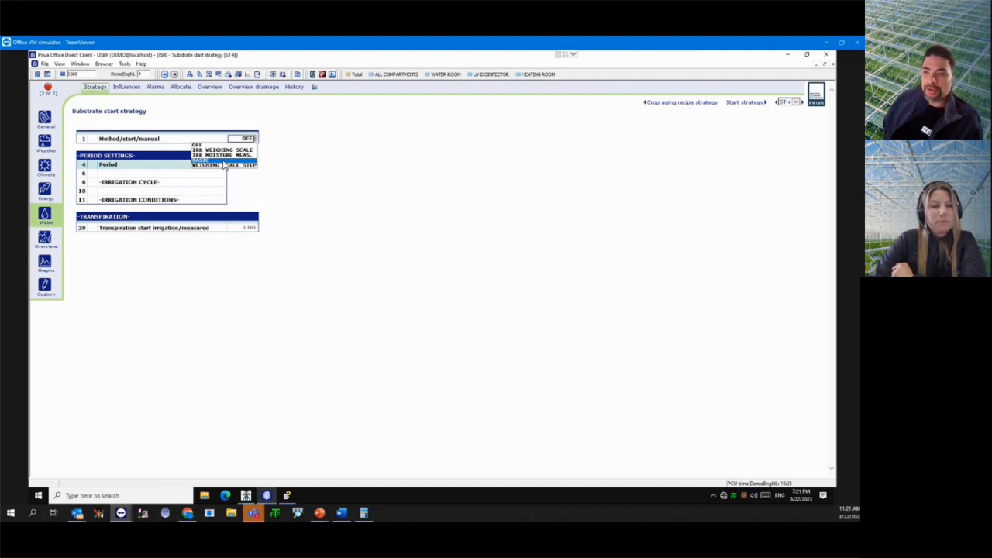
pyautogui.click(223, 160)
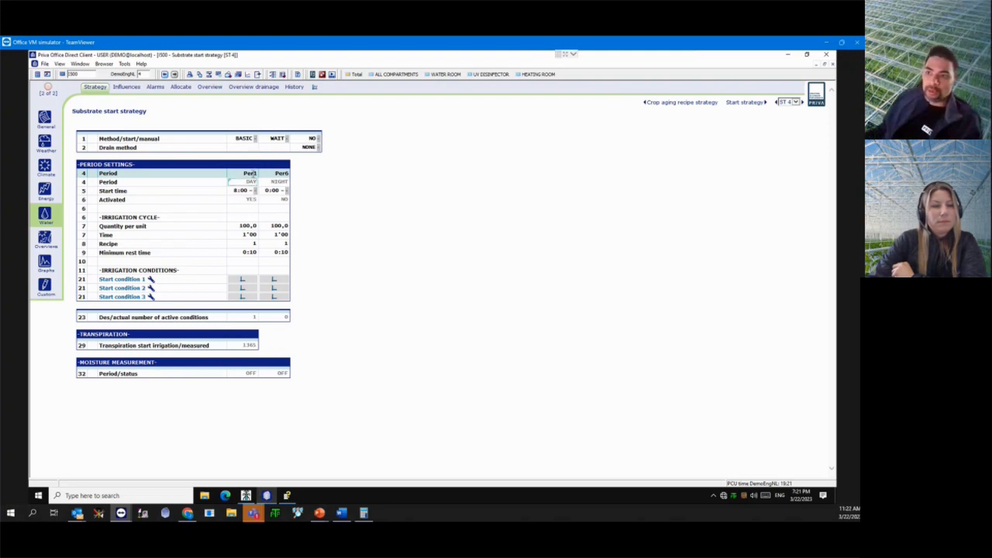
# - Examine the day and night periods and the irrigation cycle's quantity, time, recipe and minimum rest time for ST 4
pyautogui.click(283, 175)
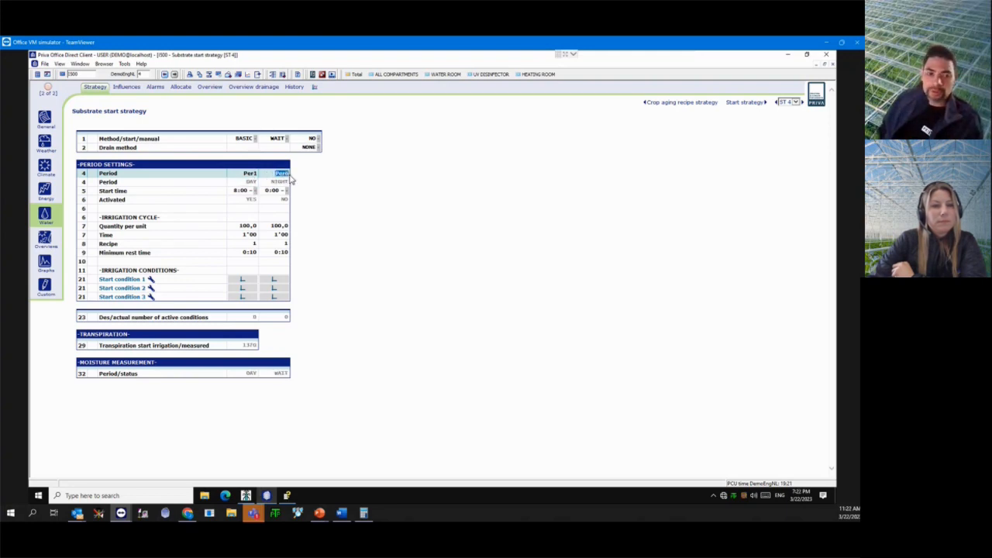
pyautogui.click(334, 197)
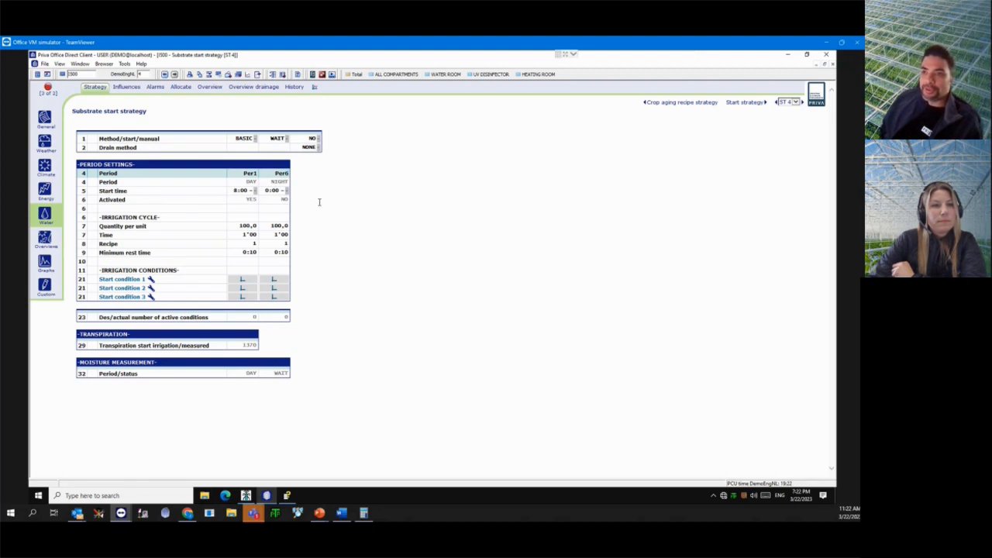
pyautogui.click(243, 227)
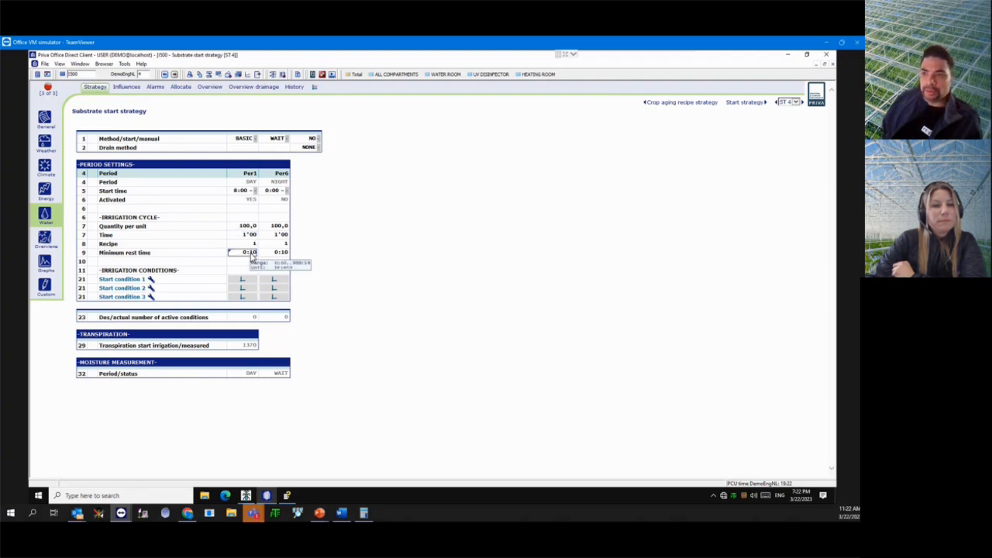
# - Look through the influences available for start condition 1 of substrate start 4, and return to the strategy to check the transpiration reading
pyautogui.click(129, 281)
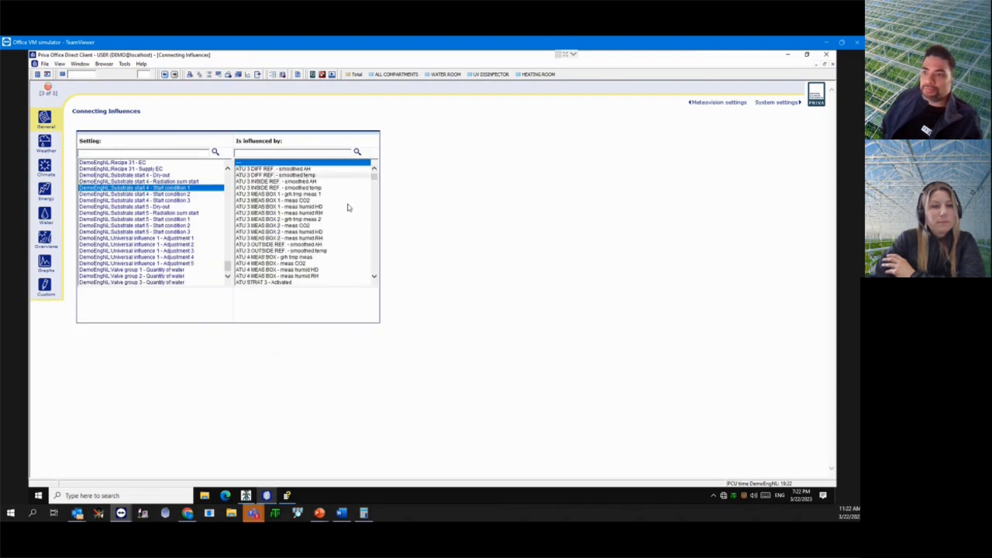
pyautogui.scroll(-2, 344, 207)
pyautogui.scroll(-1, 331, 208)
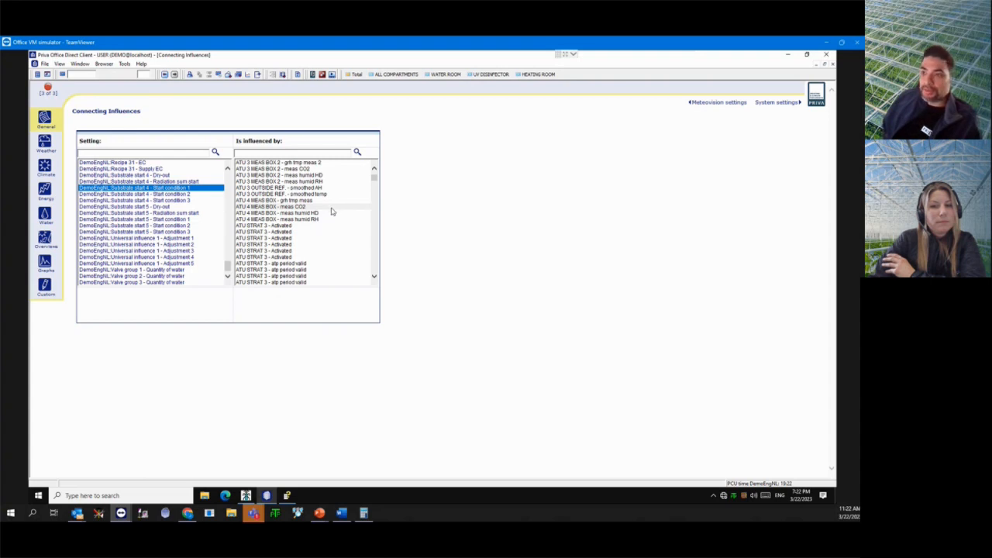
pyautogui.scroll(-1, 325, 216)
pyautogui.scroll(1, 324, 218)
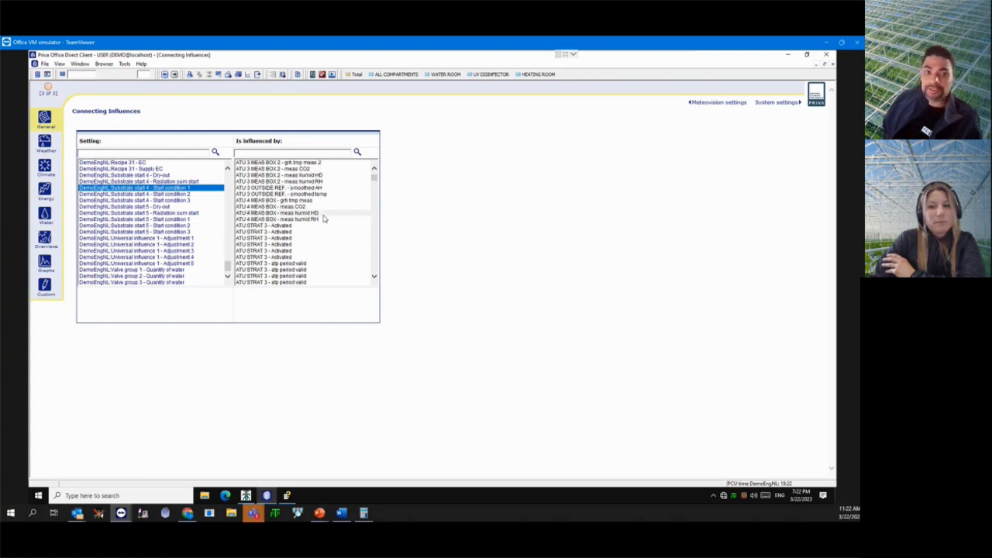
pyautogui.scroll(1, 324, 218)
pyautogui.scroll(1, 318, 203)
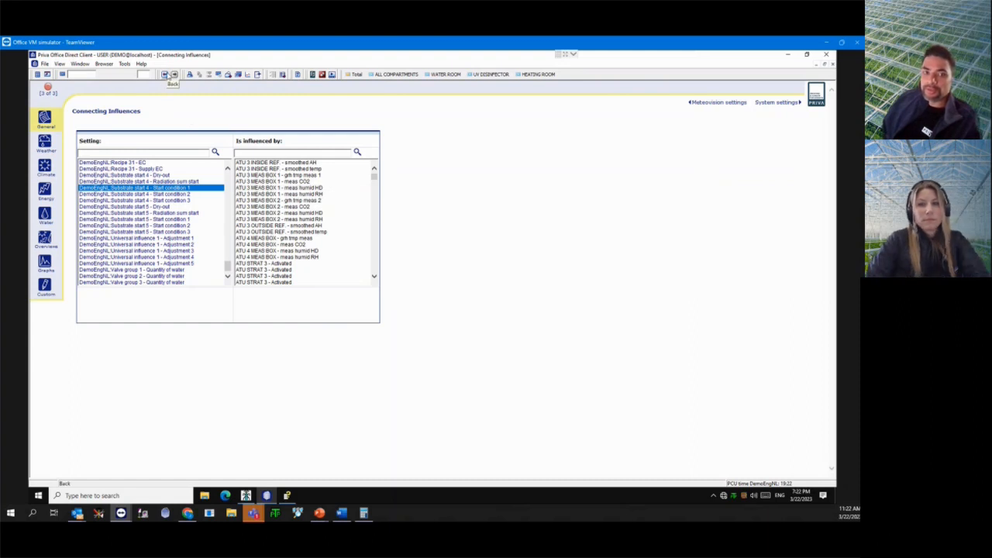
pyautogui.click(168, 74)
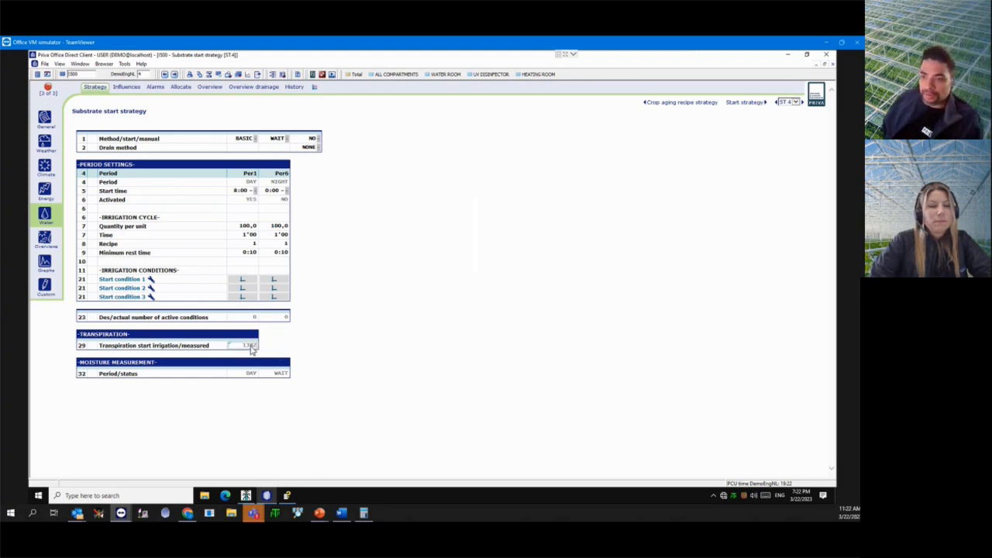
pyautogui.moveTo(252, 350)
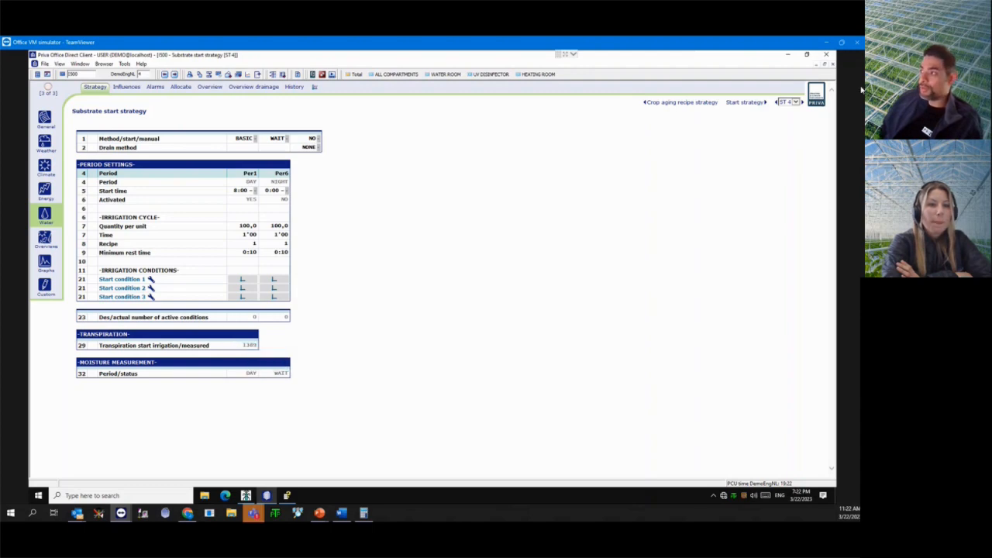
# - Switch to ST 5, try the IRR MOISTURE MEAS. method and set its method to BASIC
pyautogui.click(803, 103)
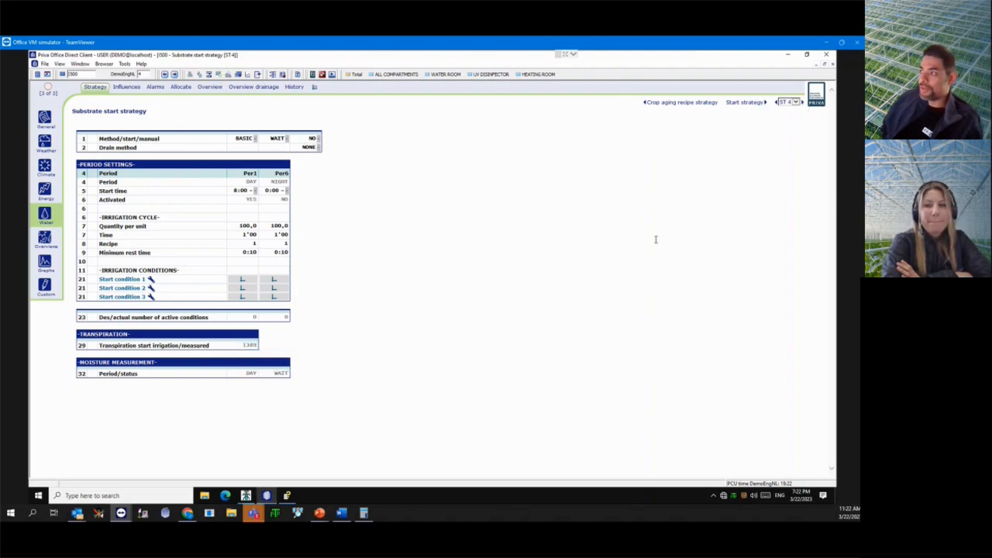
pyautogui.click(243, 139)
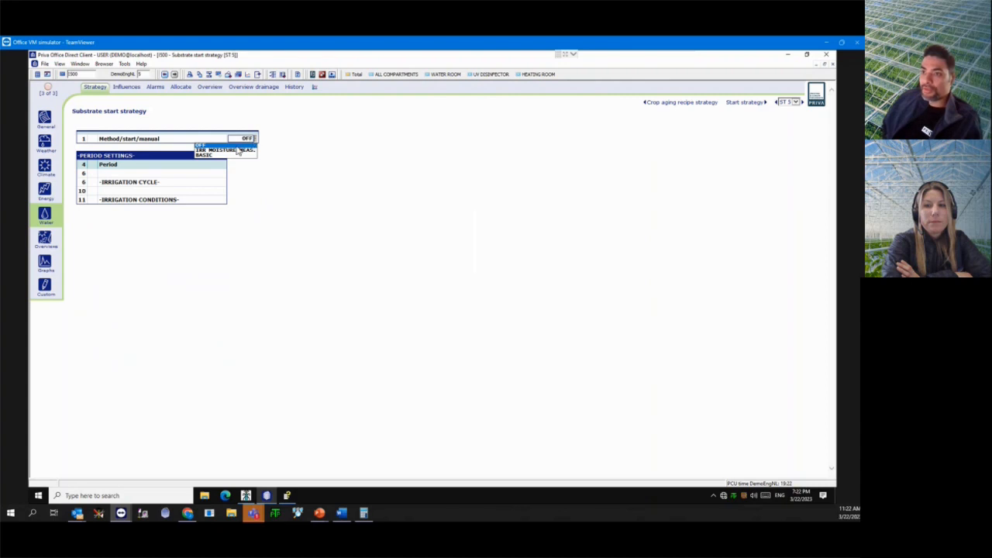
pyautogui.click(239, 150)
pyautogui.click(268, 140)
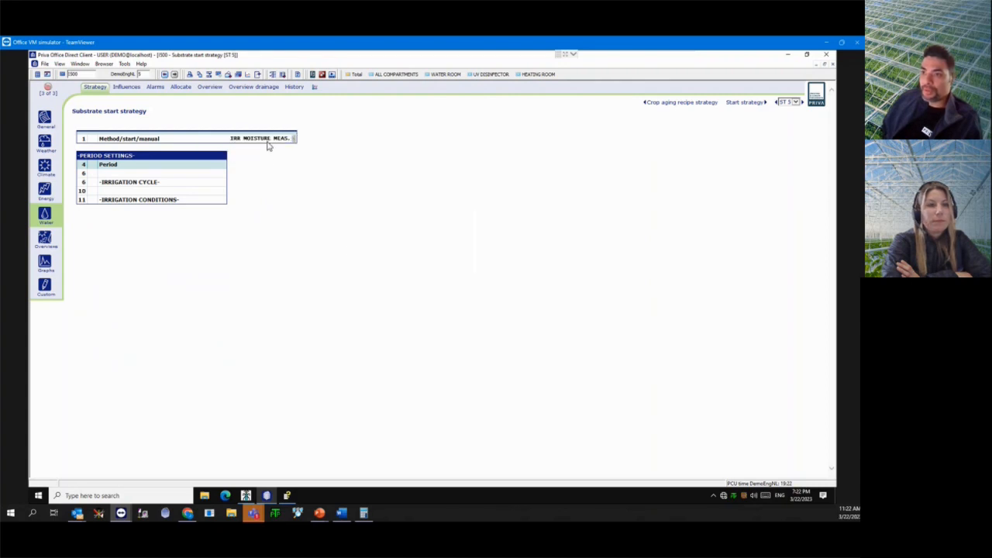
pyautogui.click(255, 159)
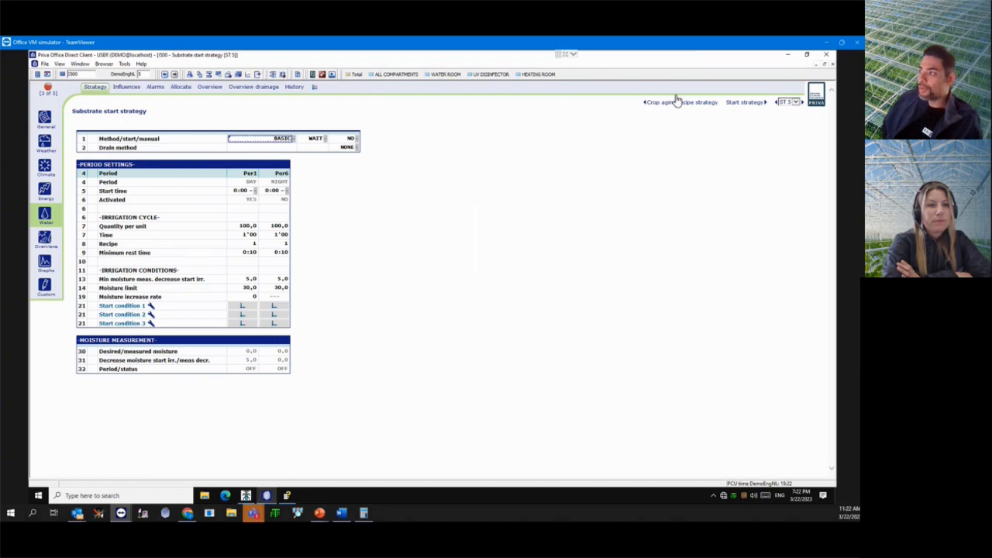
# - Return to ST 4 and change the start time reference to the up arrow for Per1 and the down arrow for Per6
pyautogui.click(796, 103)
pyautogui.click(789, 94)
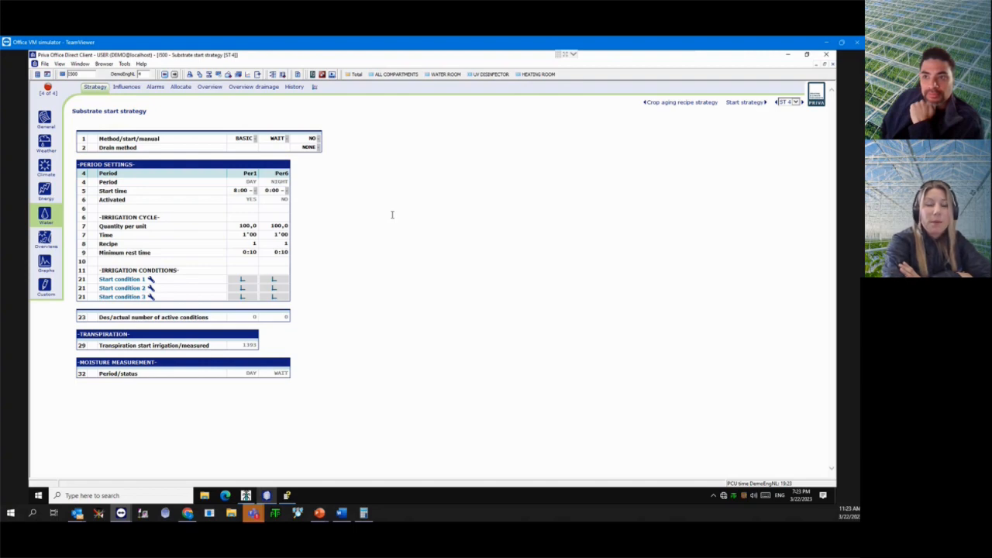
pyautogui.click(249, 192)
pyautogui.click(252, 206)
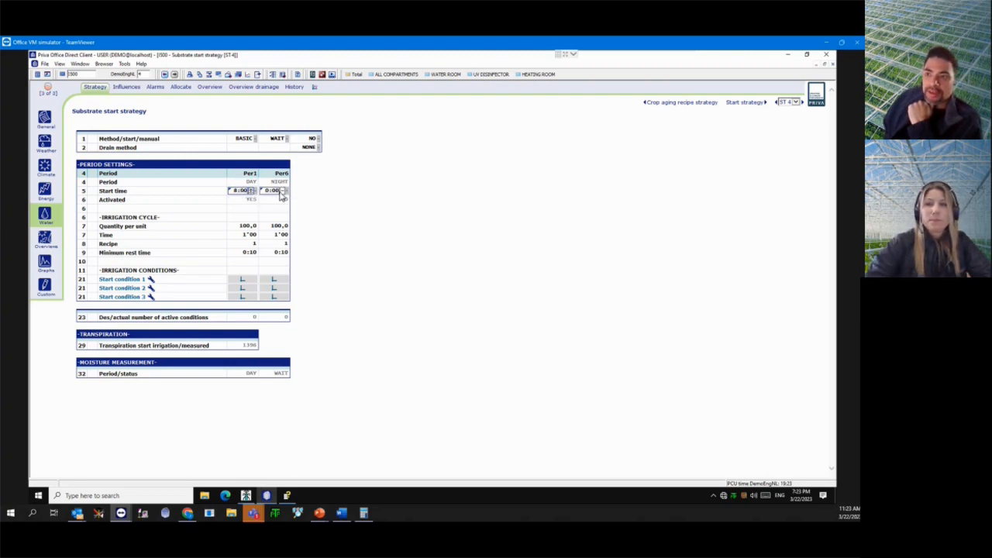
pyautogui.click(279, 192)
pyautogui.click(284, 209)
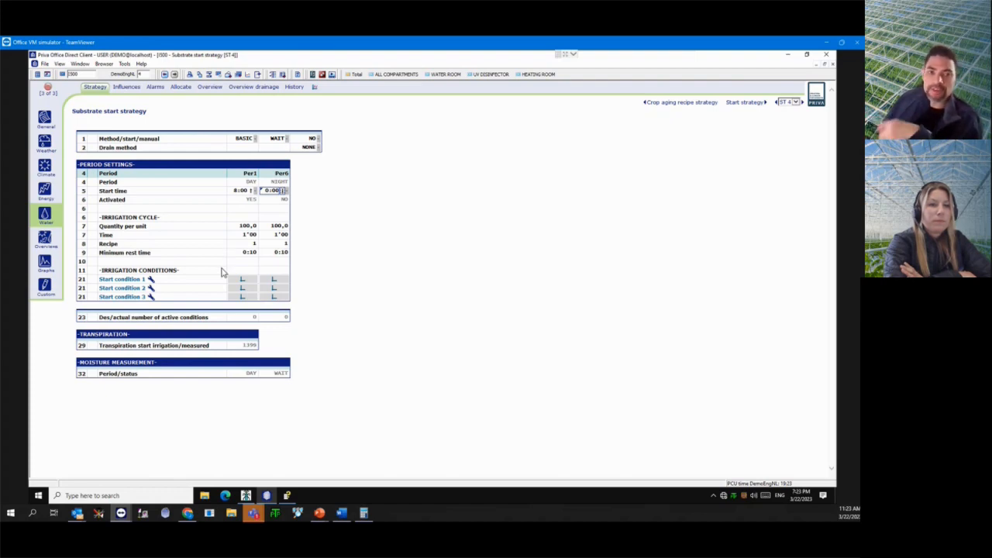
pyautogui.click(252, 244)
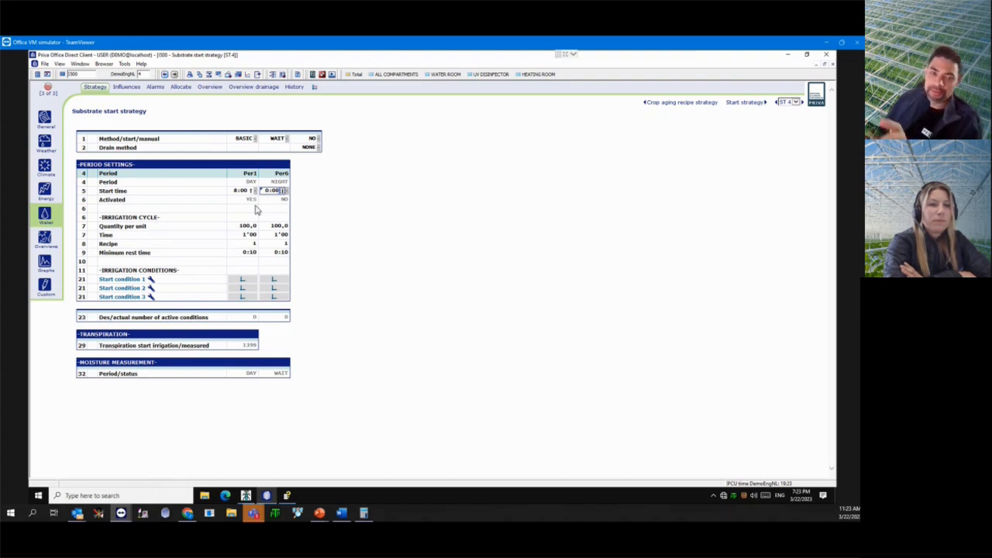
pyautogui.click(268, 191)
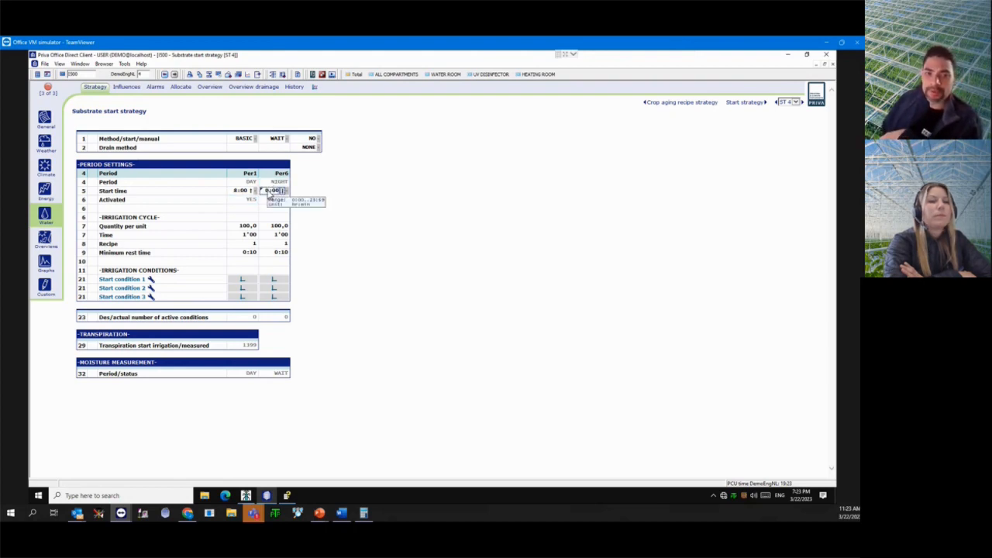
pyautogui.click(249, 192)
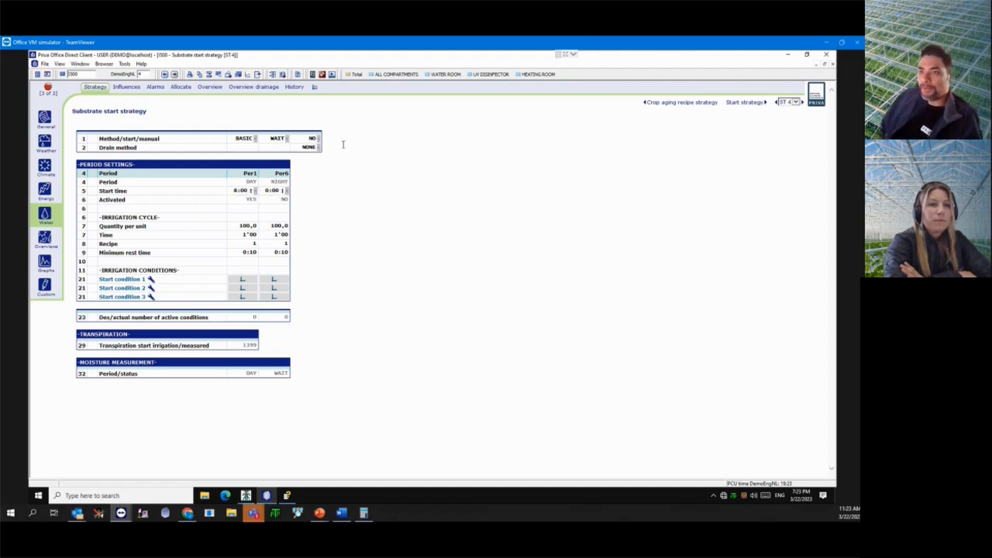
# - Set the ST 4 method to IRR WEIGHING SCALE and look through the drain methods, leaving NONE selected
pyautogui.click(278, 138)
pyautogui.click(273, 150)
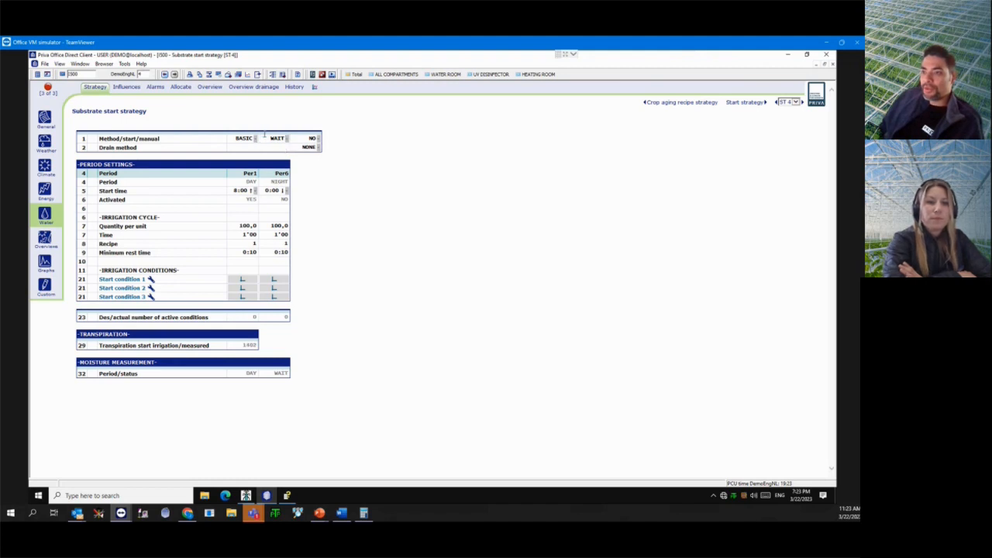
pyautogui.click(246, 140)
pyautogui.click(248, 151)
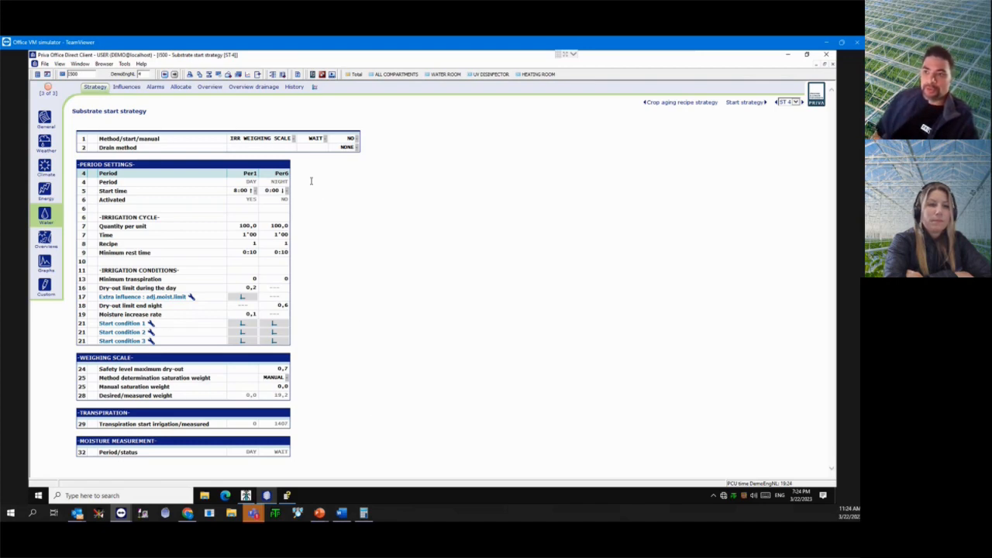
pyautogui.click(264, 139)
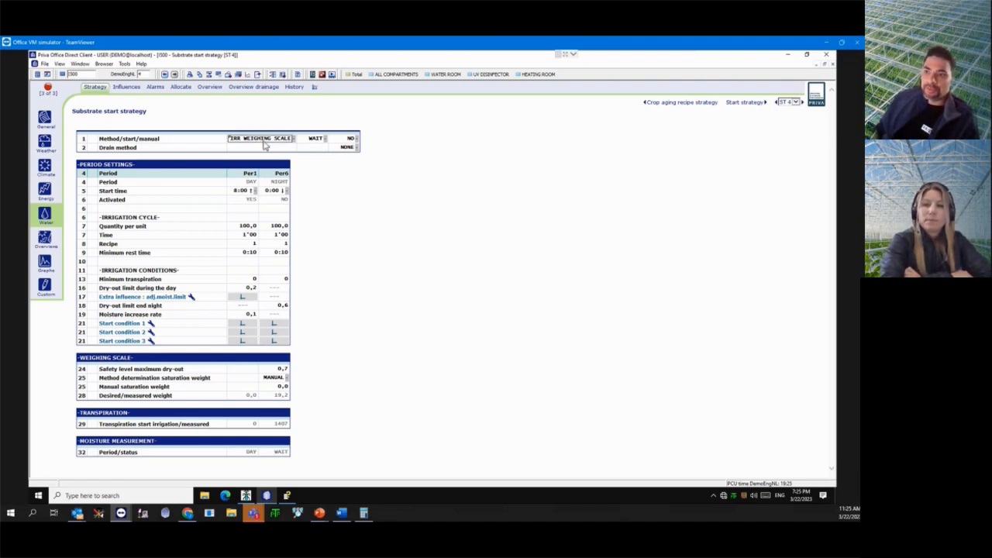
pyautogui.click(345, 148)
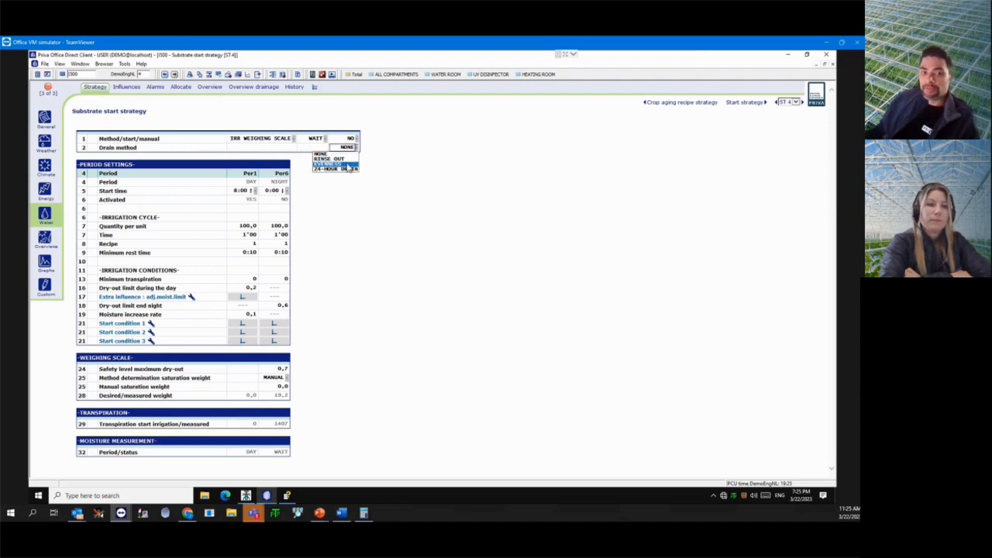
pyautogui.click(408, 241)
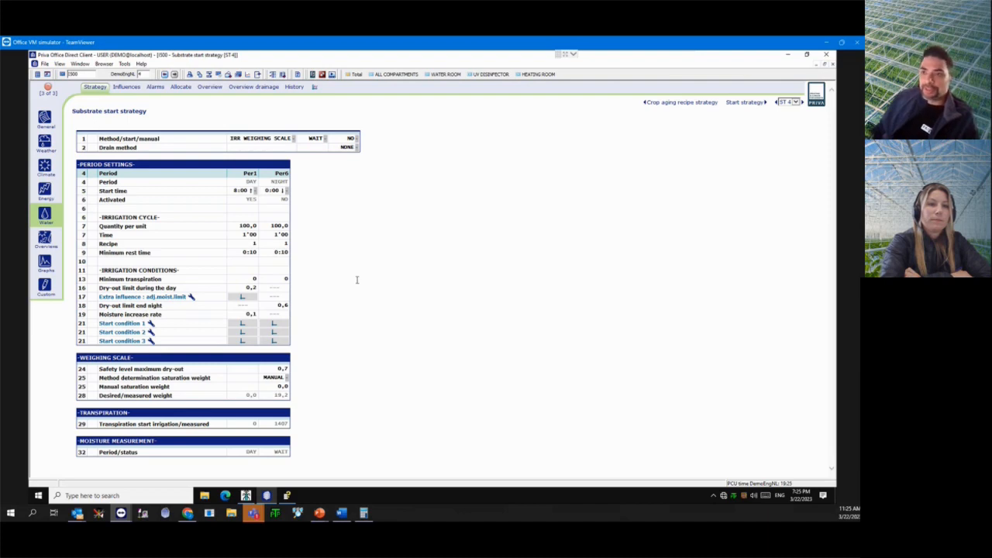
# - Check the transpiration readings and set the Per1 minimum transpiration to 120
pyautogui.click(248, 281)
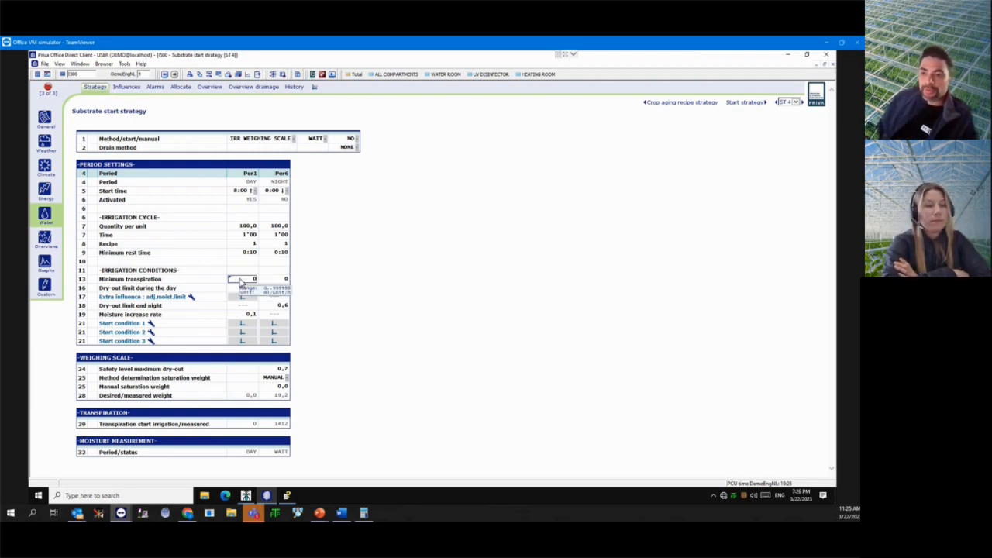
pyautogui.rightClick(272, 425)
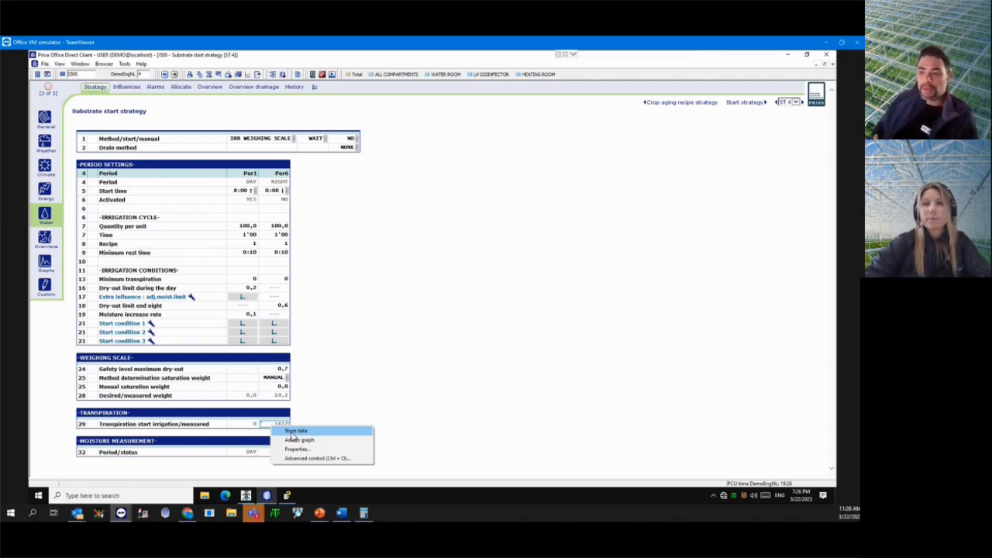
pyautogui.click(328, 376)
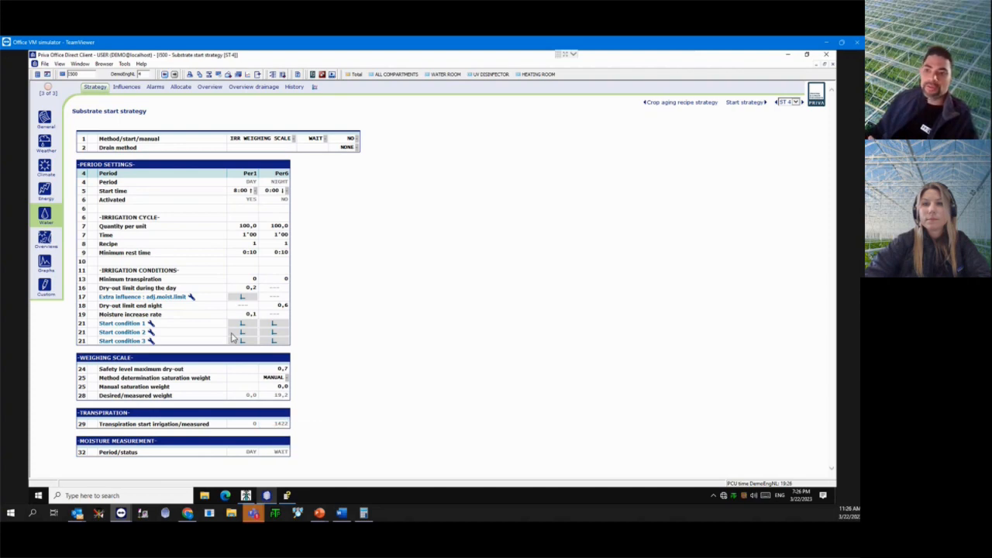
pyautogui.click(253, 279)
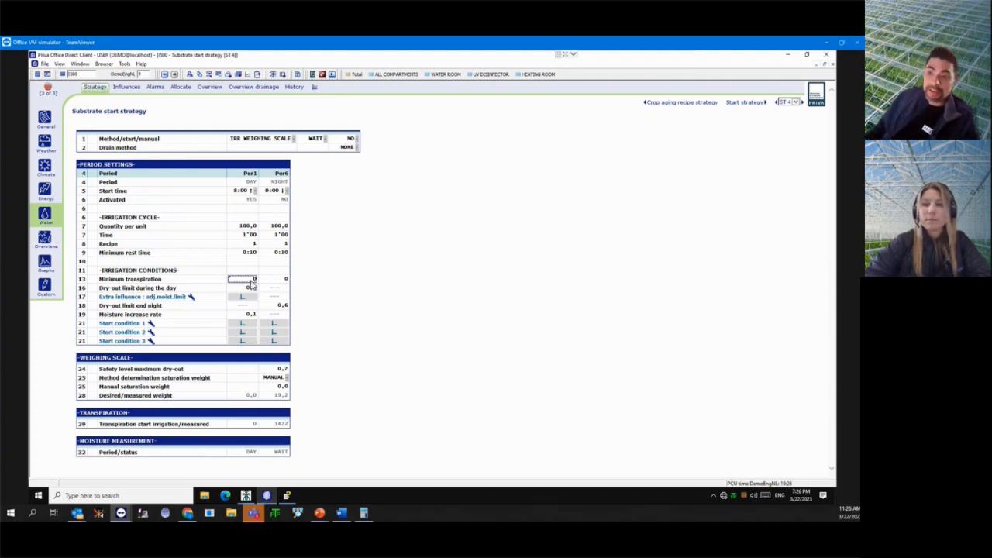
pyautogui.write('120')
pyautogui.press('Return')
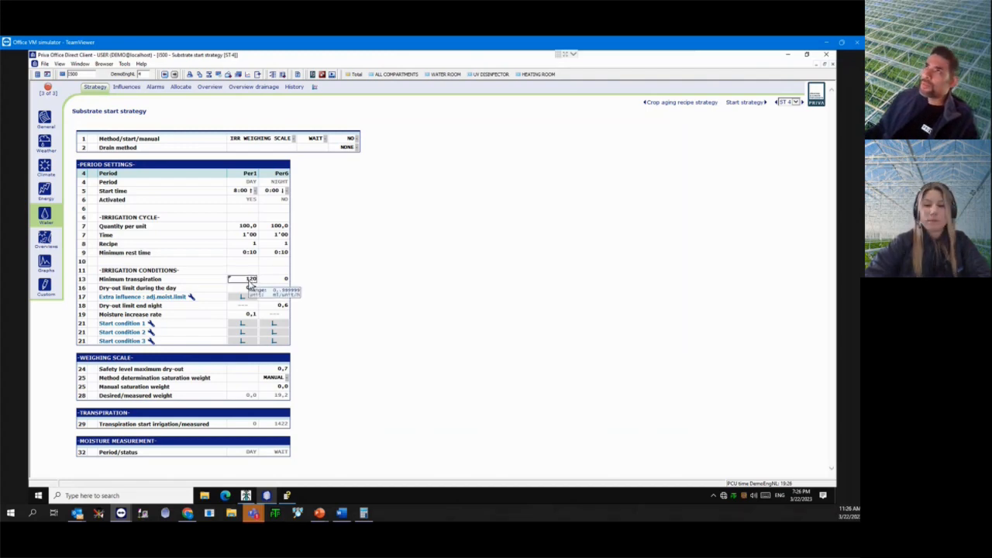
# - Set the Per1 moisture increase rate to 0,5 and check the range of the weighing scale's safety level maximum dry-out
pyautogui.click(249, 280)
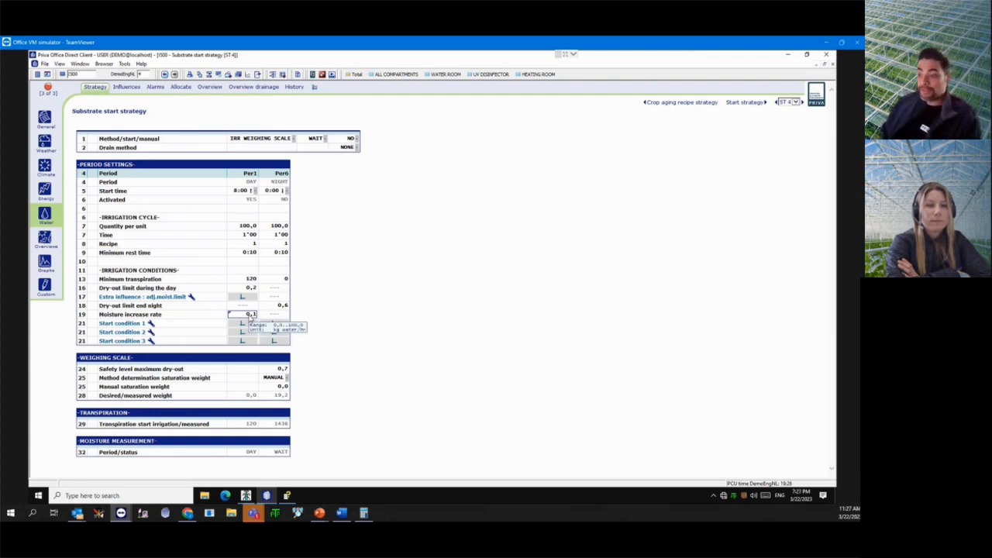
pyautogui.write('1,')
pyautogui.click(359, 327)
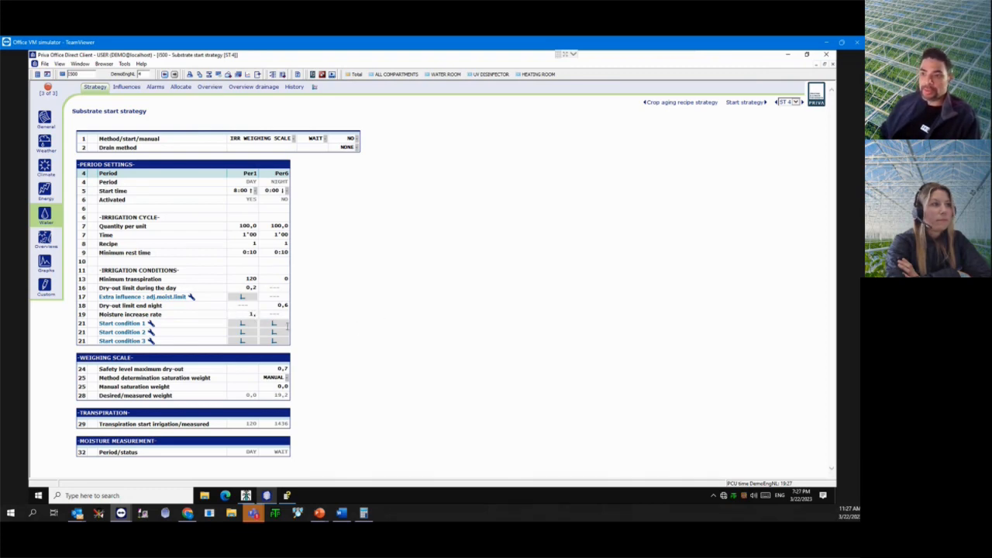
pyautogui.click(249, 313)
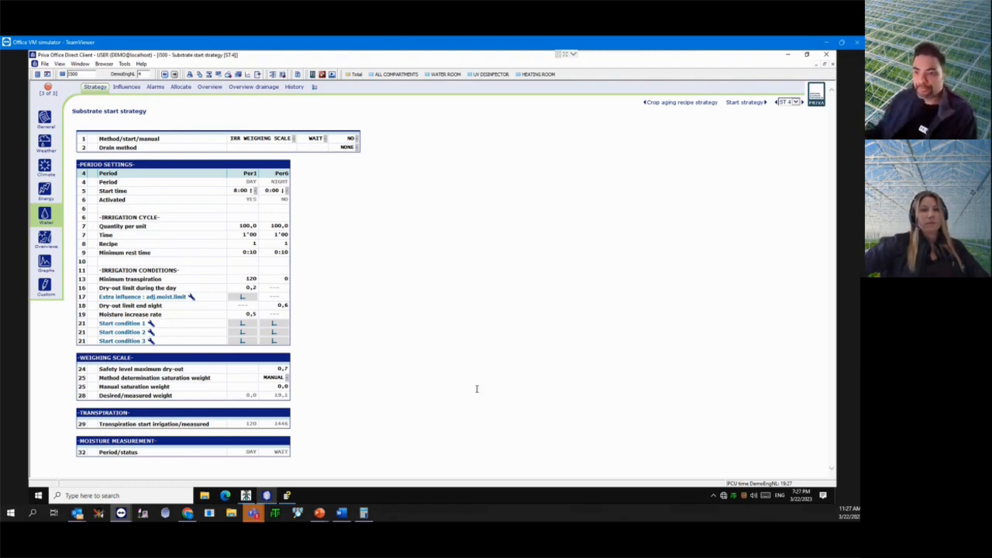
pyautogui.click(277, 370)
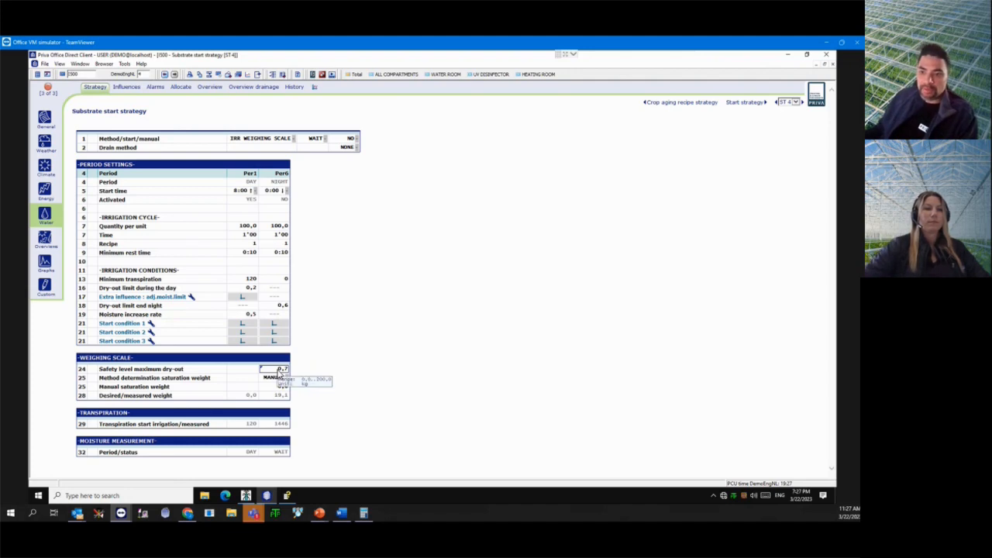
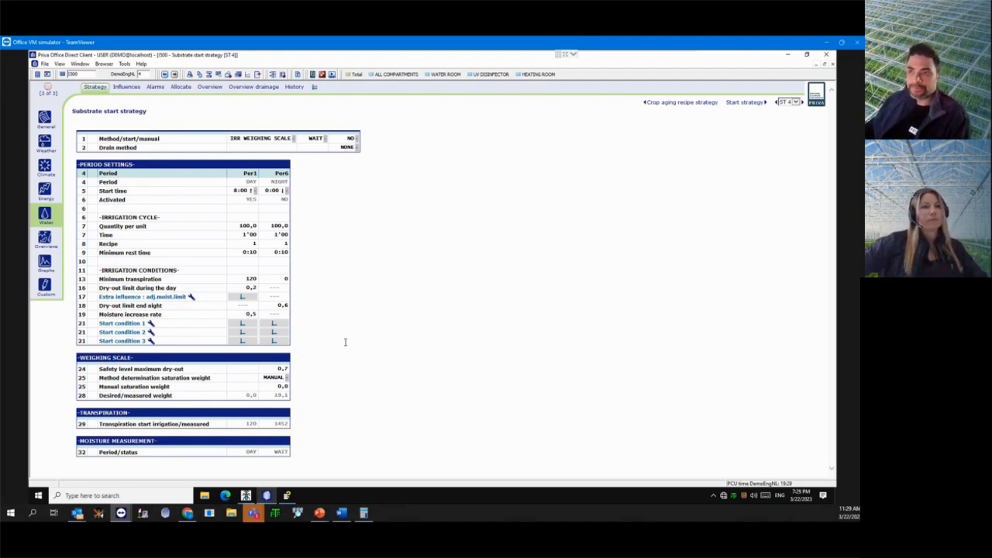
# - Switch the ST 4 method to IRR MOISTURE MEAS. to examine its moisture conditions, and return to IRR WEIGHING SCALE
pyautogui.click(286, 139)
pyautogui.click(290, 139)
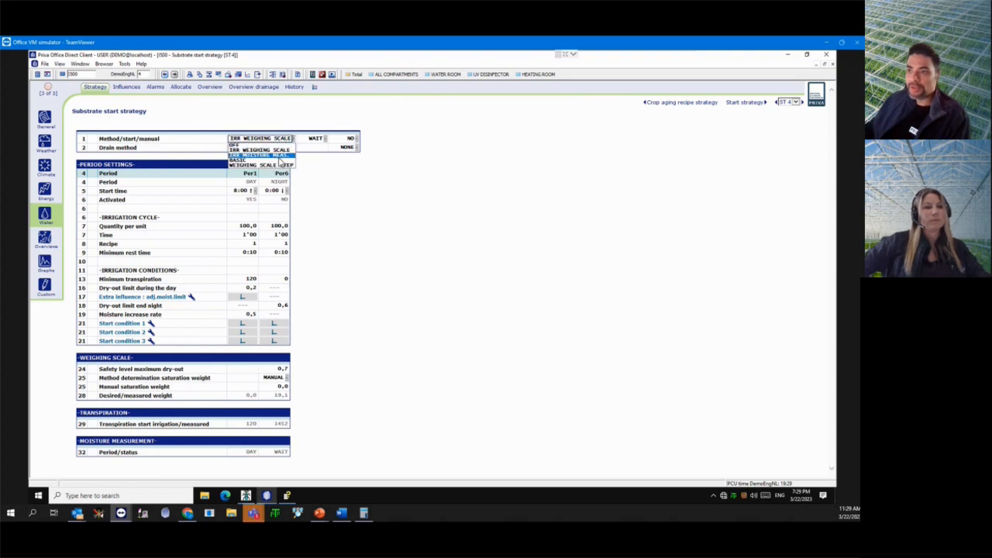
pyautogui.click(276, 157)
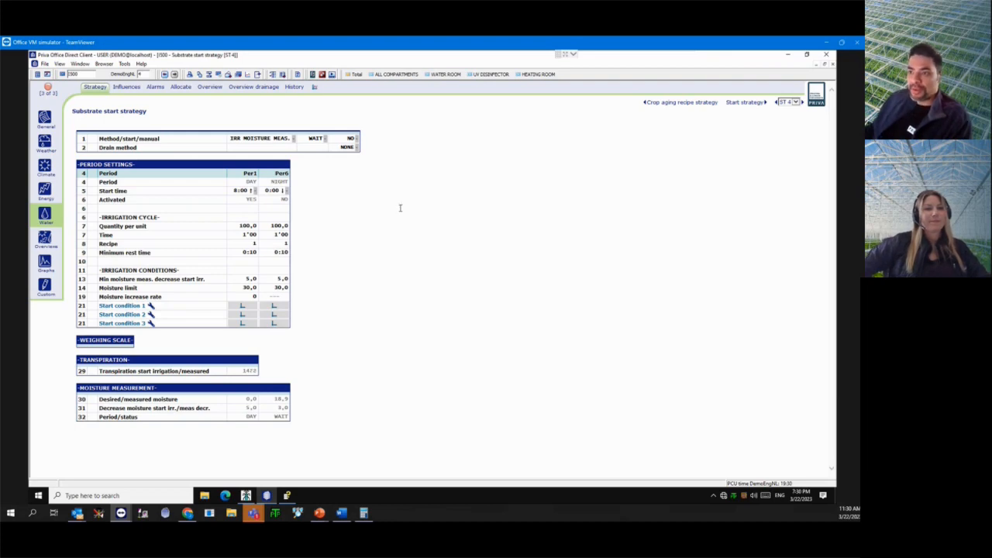
pyautogui.click(280, 143)
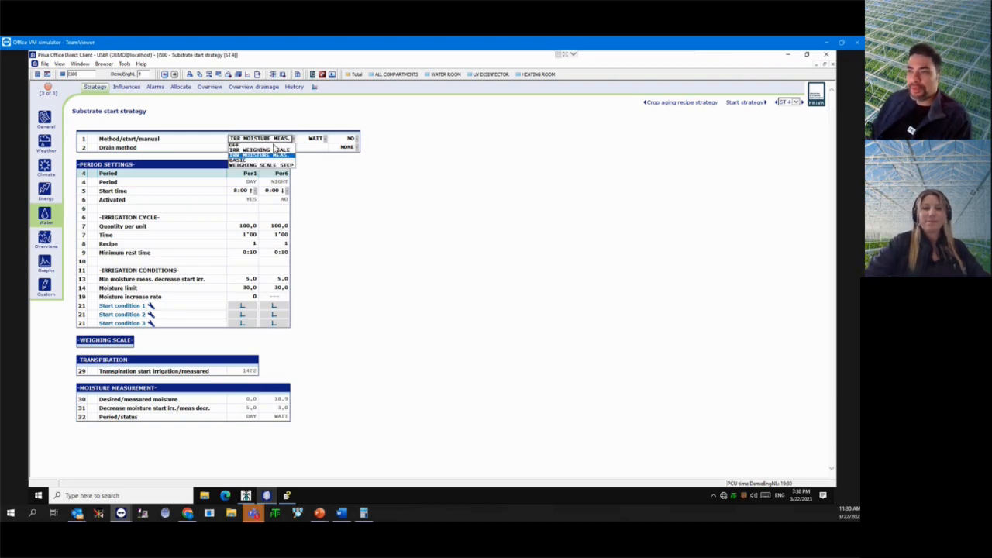
pyautogui.click(263, 150)
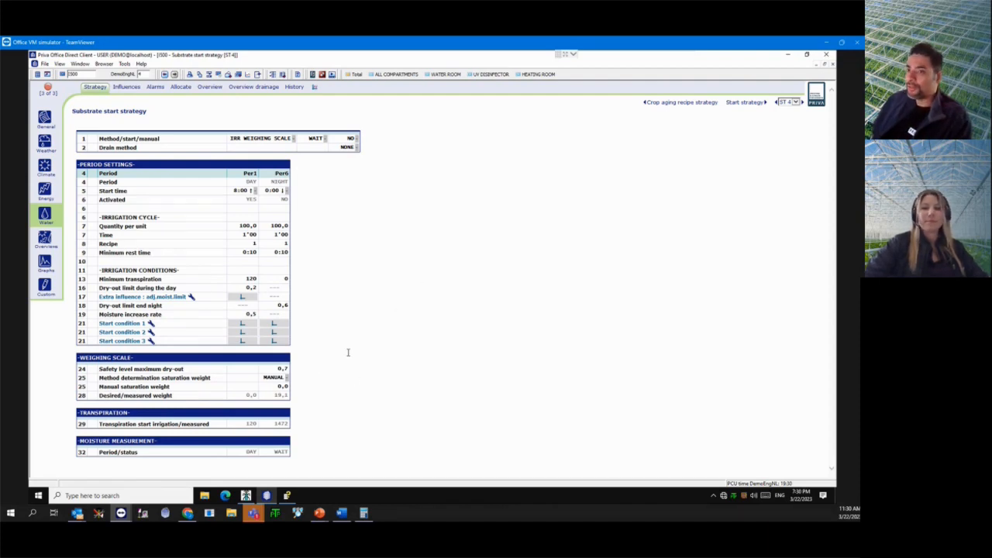
# - Review the weighing scale's saturation weight determination options and set the method to AUTOMATIC
pyautogui.click(286, 379)
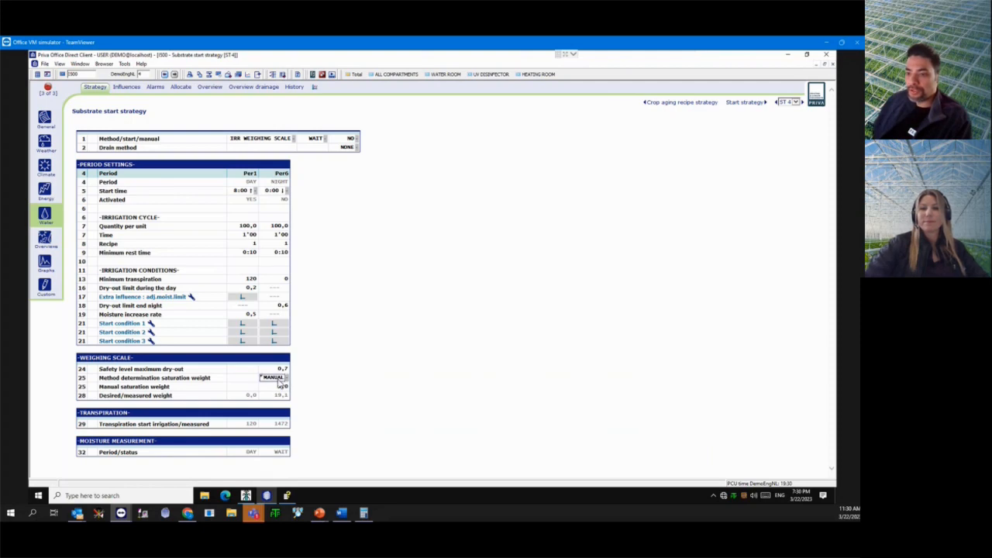
pyautogui.click(274, 380)
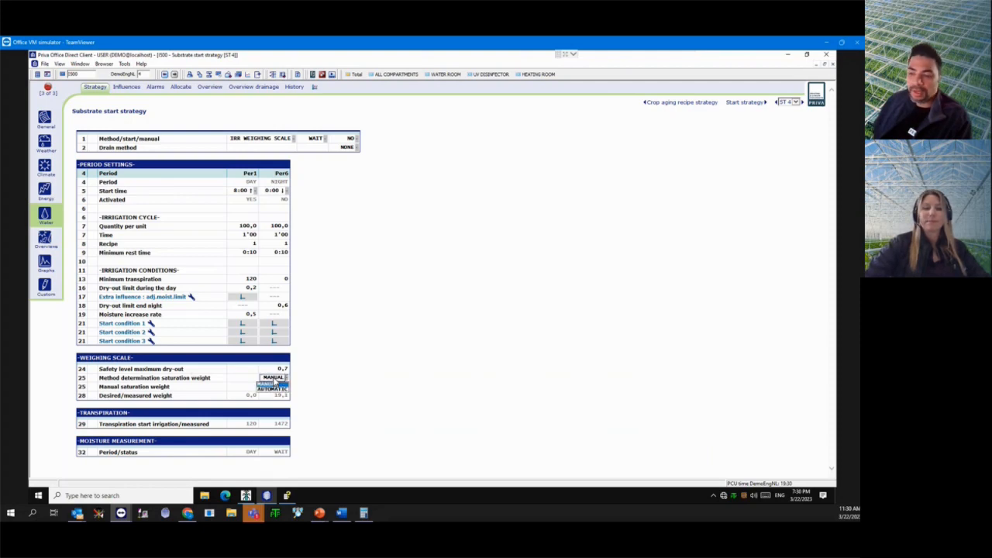
pyautogui.click(321, 372)
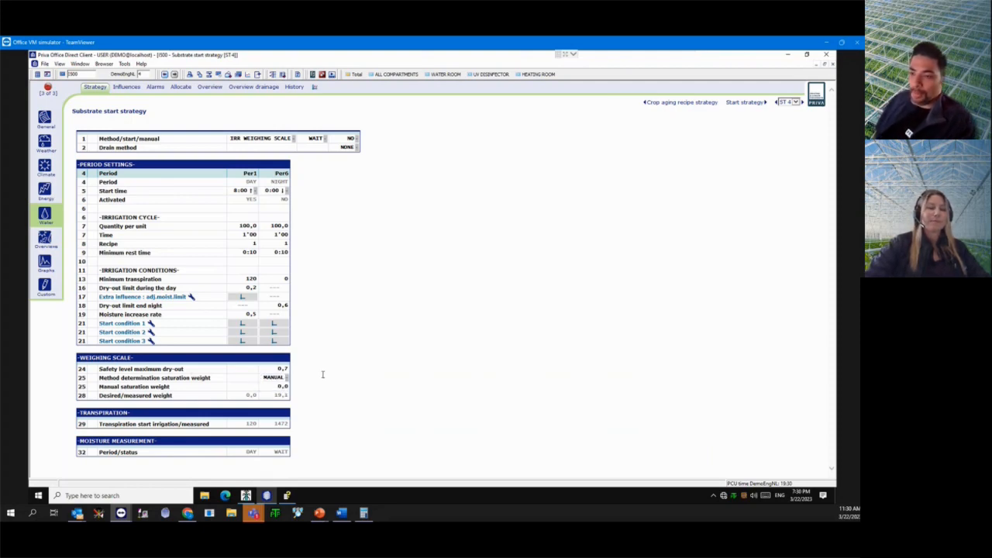
pyautogui.click(270, 379)
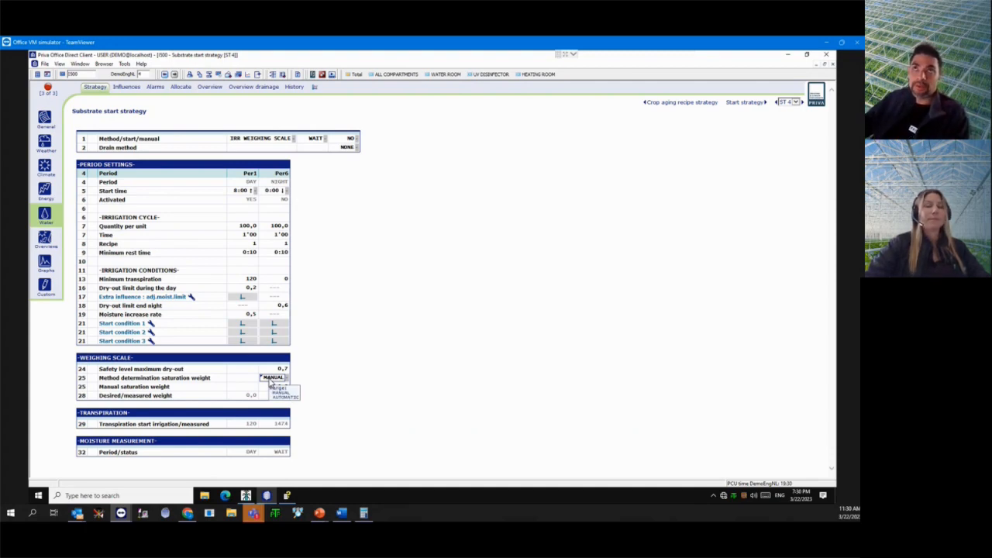
pyautogui.click(271, 379)
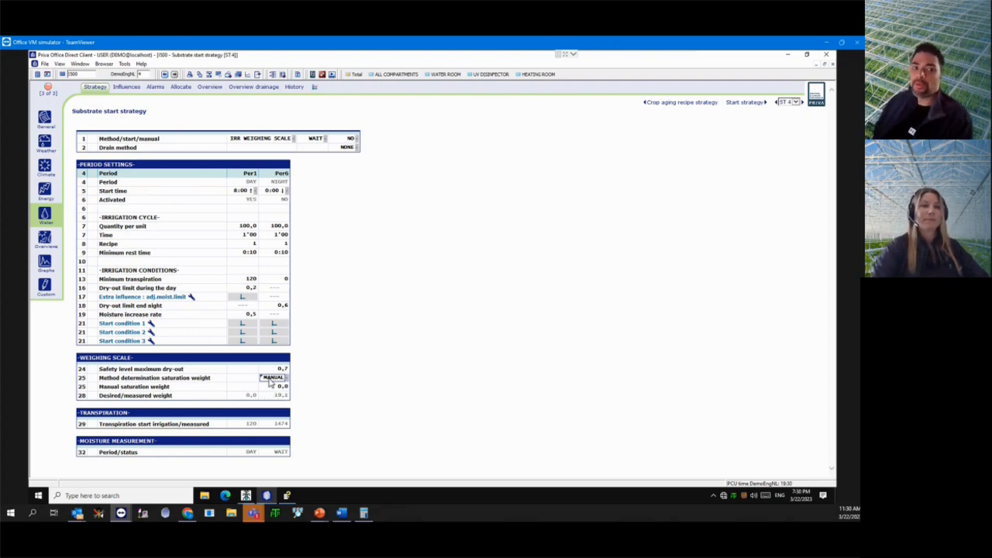
pyautogui.click(271, 378)
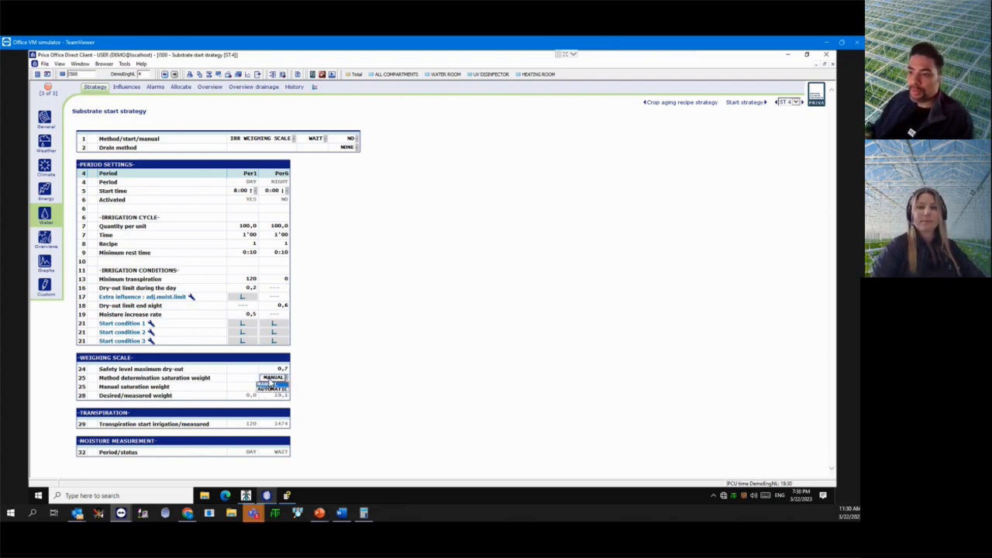
pyautogui.click(273, 391)
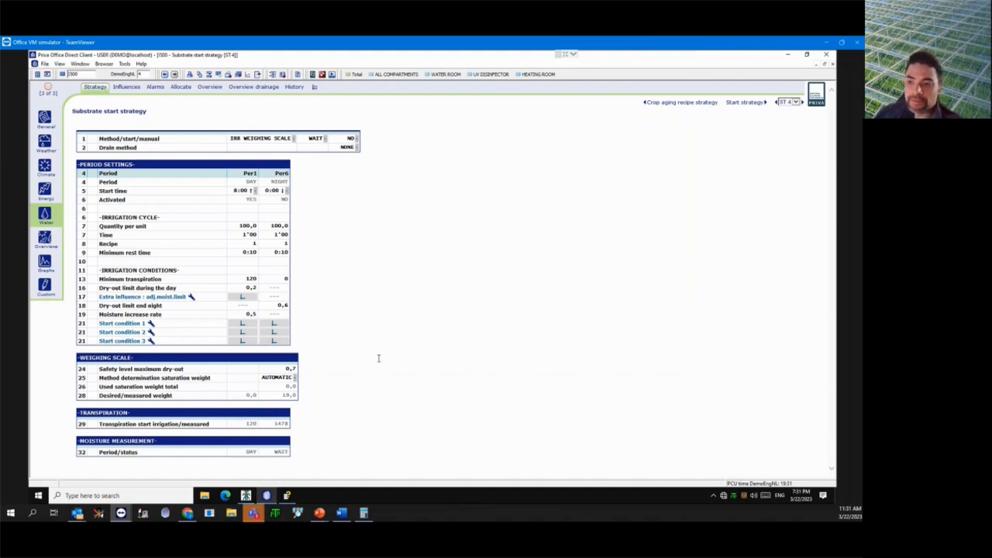
pyautogui.click(288, 378)
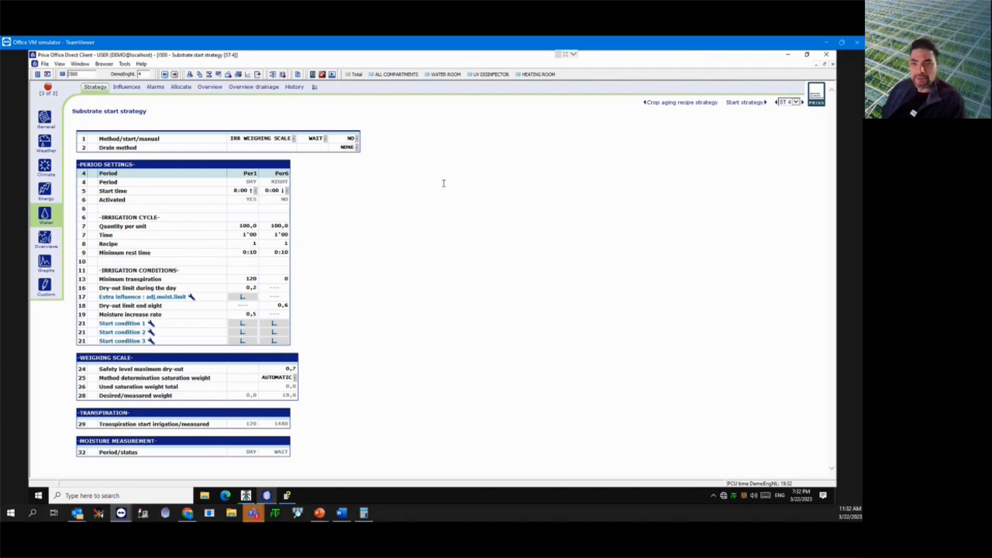
pyautogui.click(244, 252)
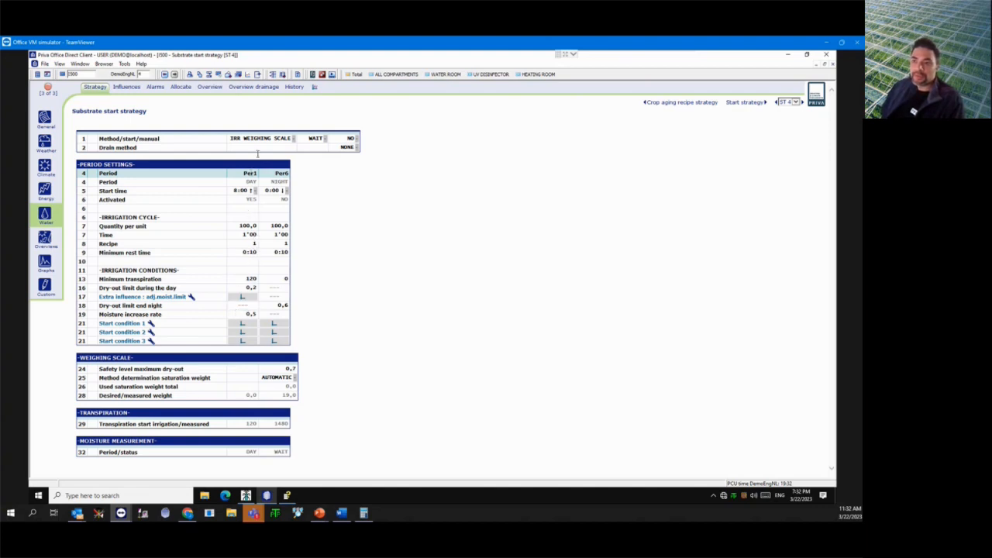
pyautogui.click(279, 140)
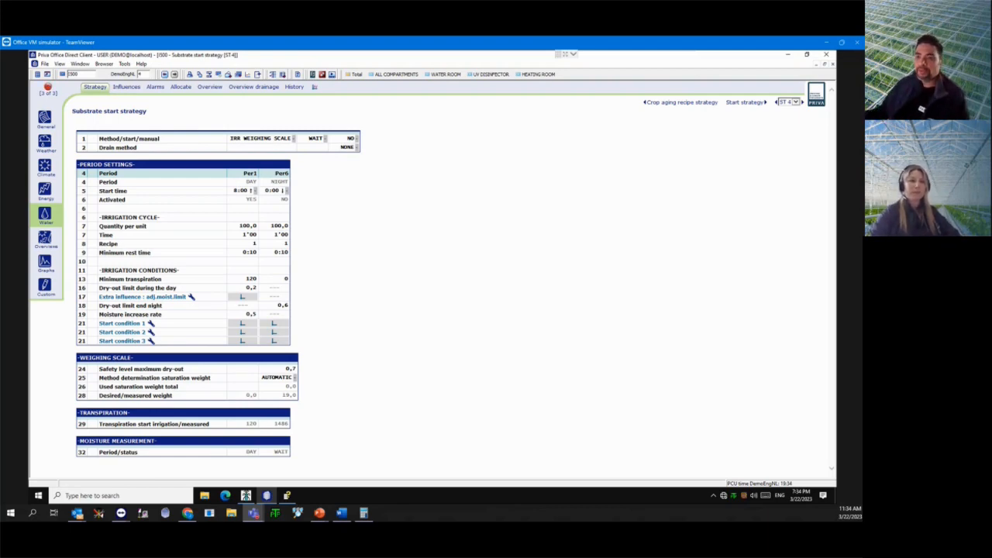
# - Look through the available water overviews and open the Water Report
pyautogui.click(45, 236)
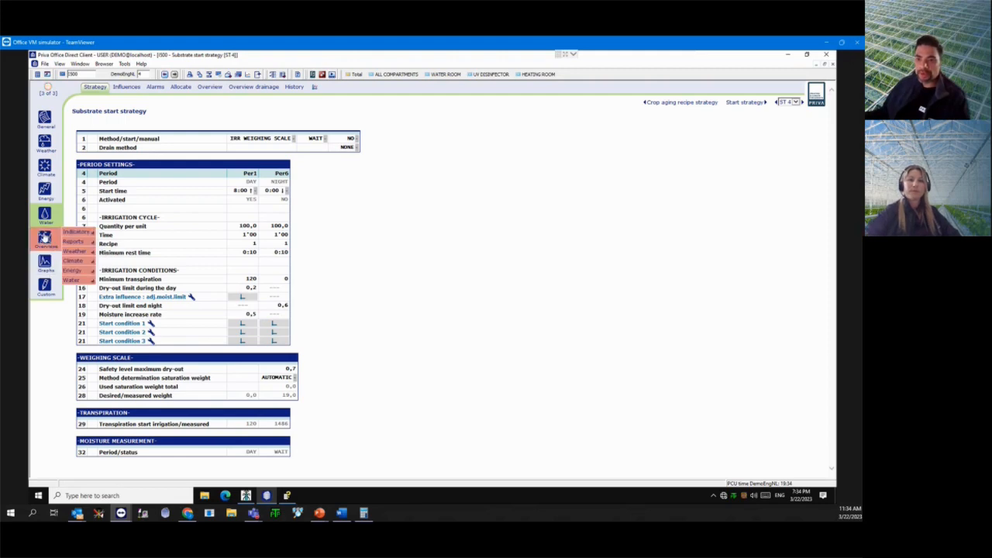
pyautogui.moveTo(78, 243)
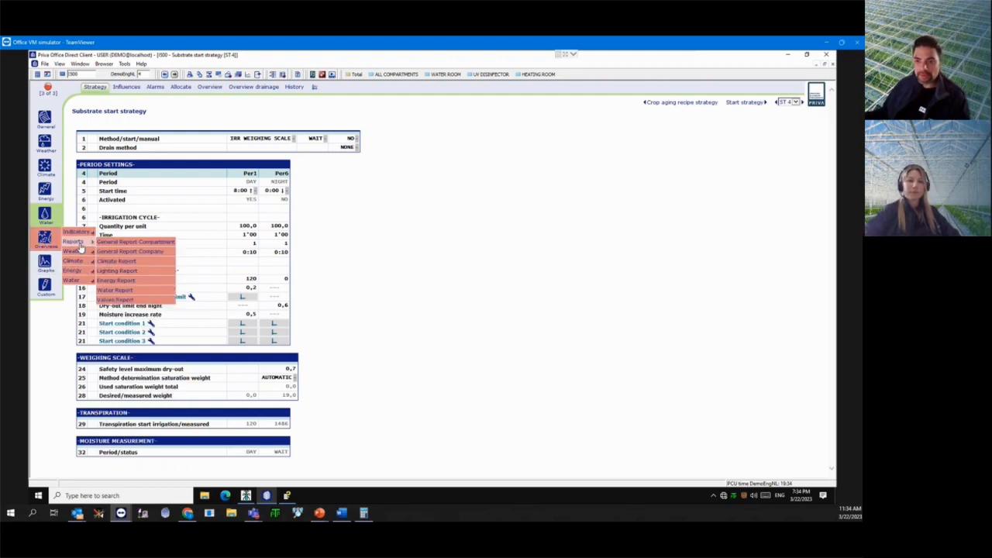
pyautogui.moveTo(78, 280)
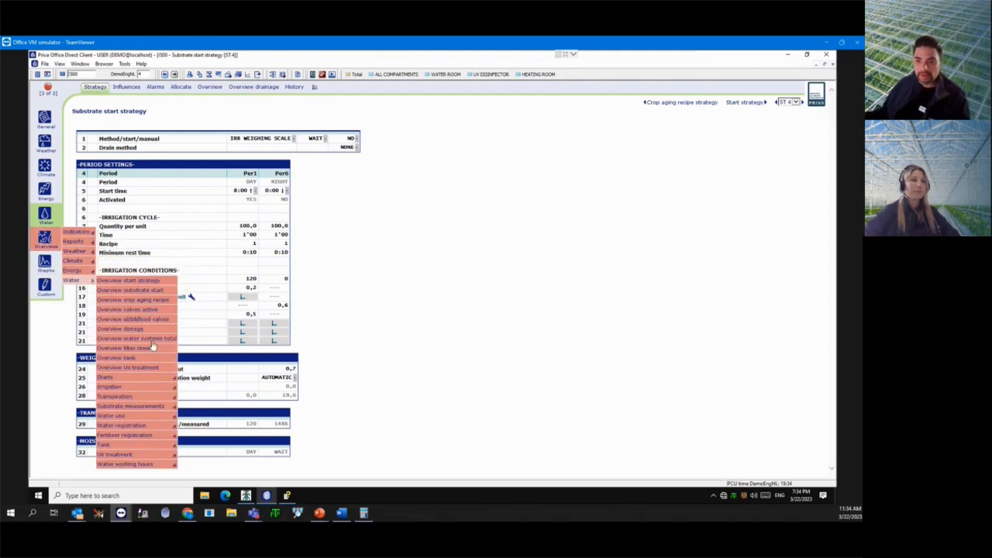
pyautogui.moveTo(175, 389)
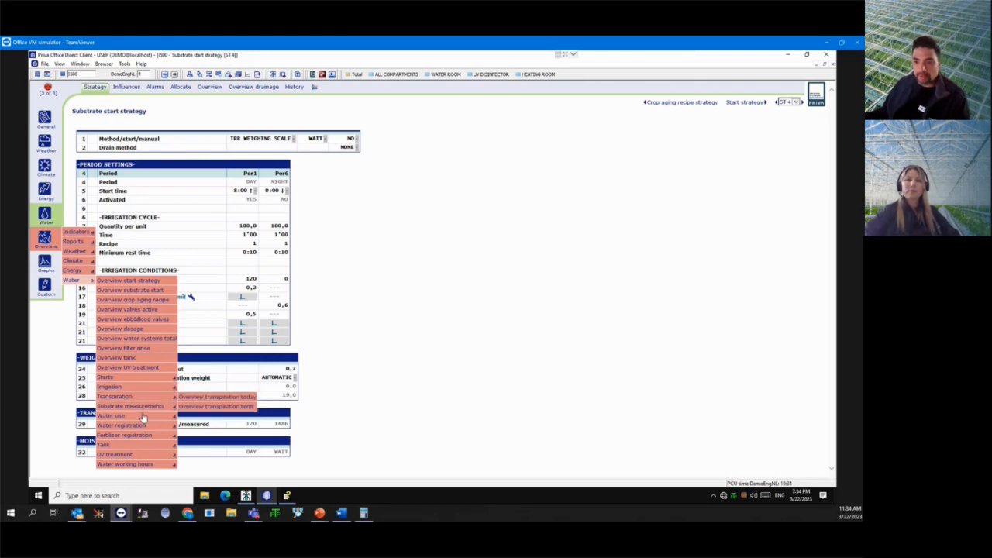
pyautogui.moveTo(143, 417)
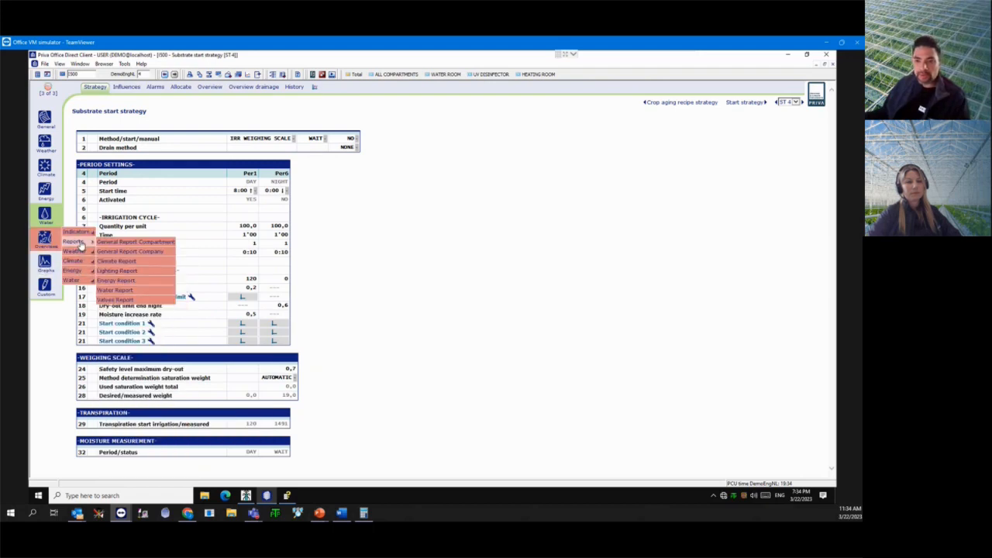
pyautogui.click(132, 291)
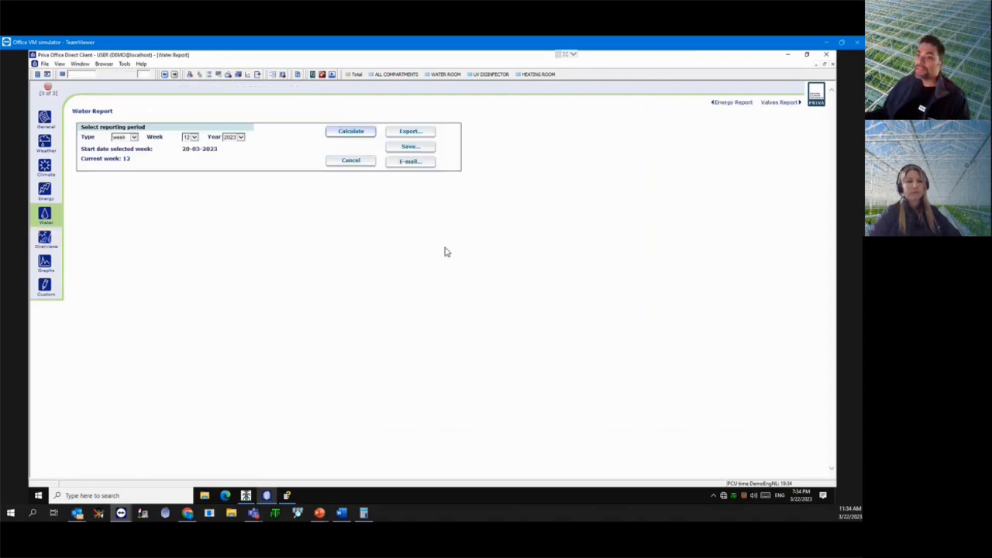
# - Calculate the Water Report for week 7 of 2023 and return to the reporting period selection
pyautogui.click(194, 136)
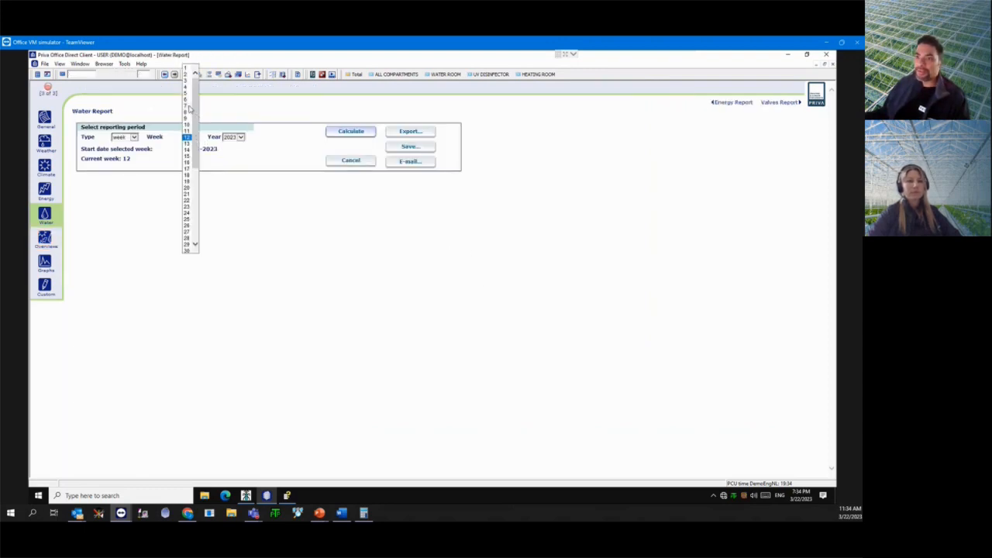
pyautogui.click(188, 107)
pyautogui.click(342, 130)
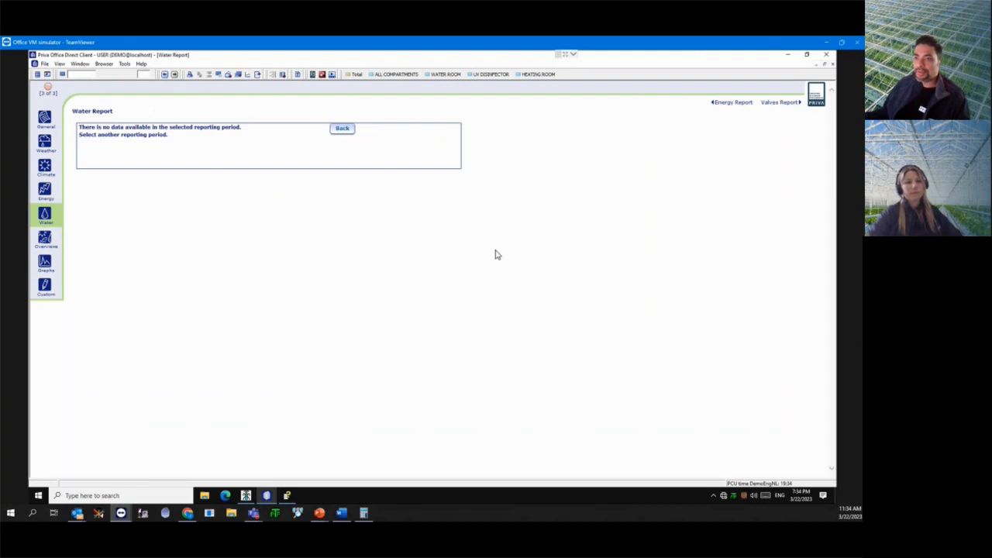
pyautogui.click(343, 129)
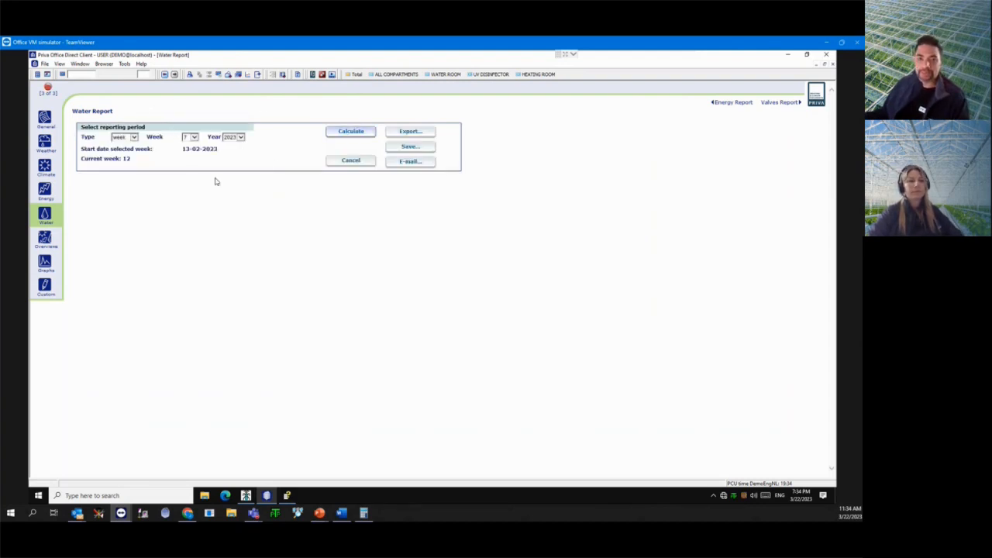
pyautogui.click(46, 240)
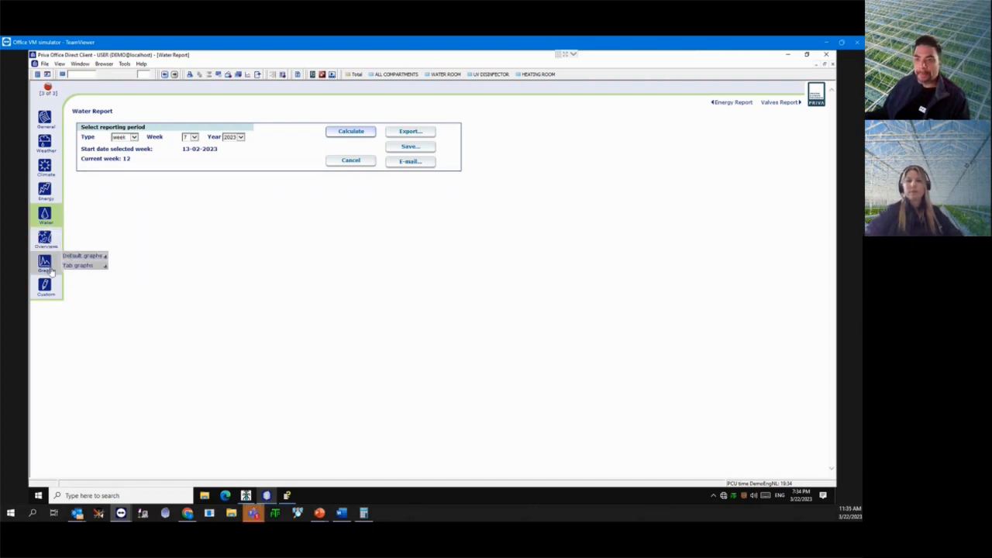
pyautogui.click(47, 240)
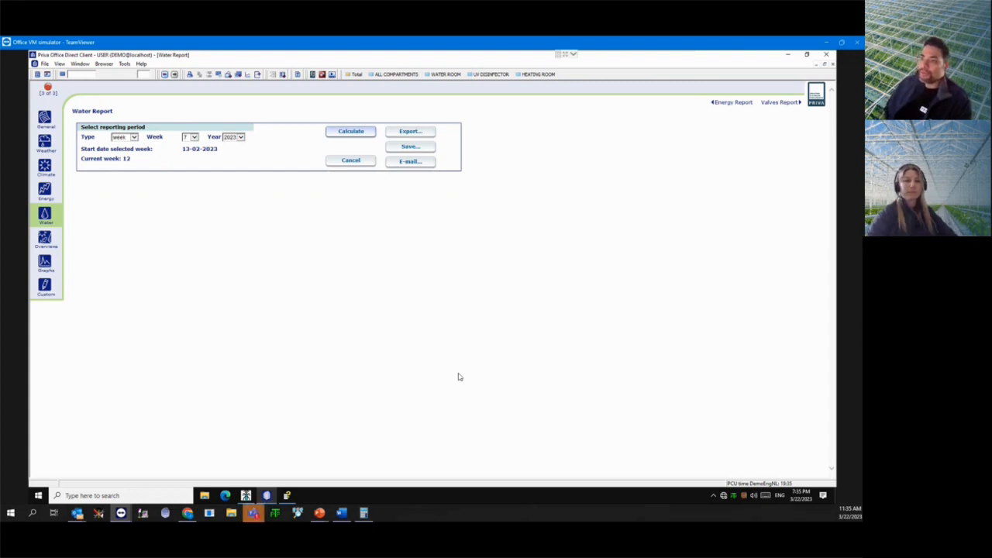
# - Go to screen I403, open the influences of recipe RC 4 and view the extra influence table for EC adjustment without changing it
pyautogui.write('I')
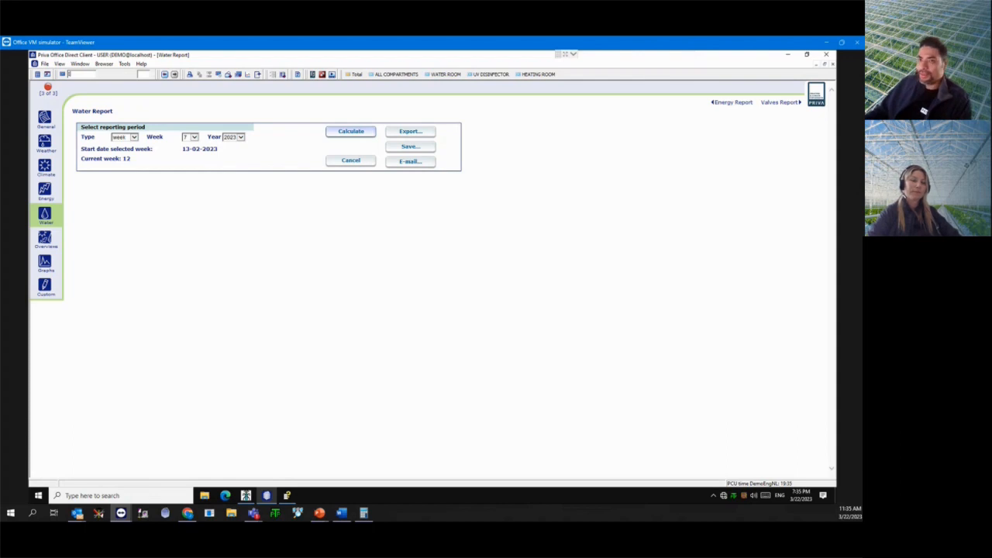
pyautogui.write('403')
pyautogui.press('Return')
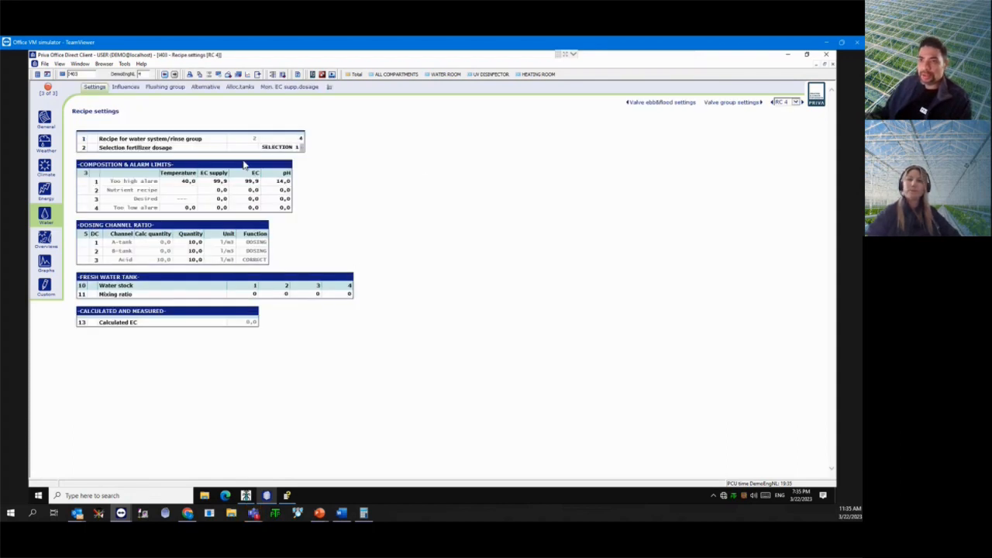
pyautogui.click(133, 89)
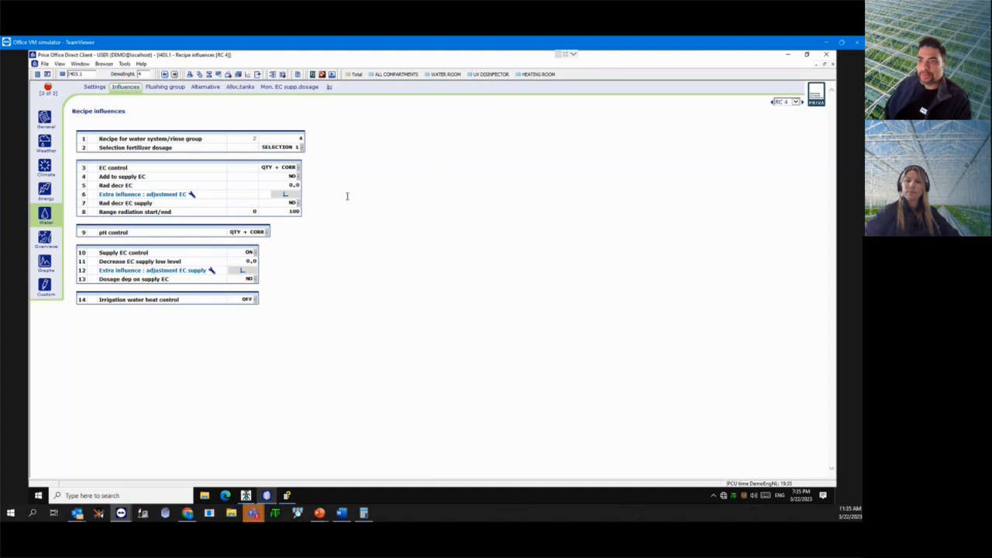
pyautogui.click(285, 196)
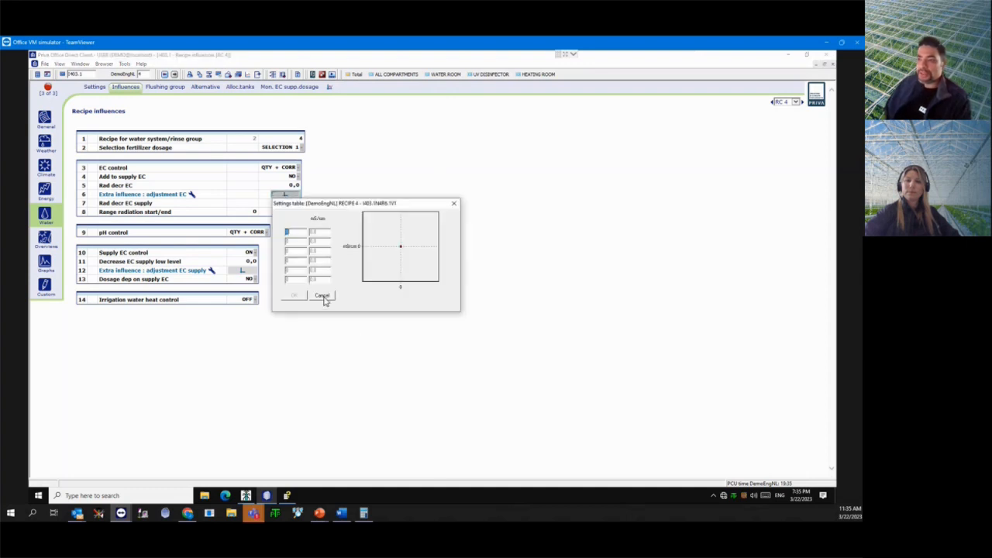
pyautogui.click(322, 297)
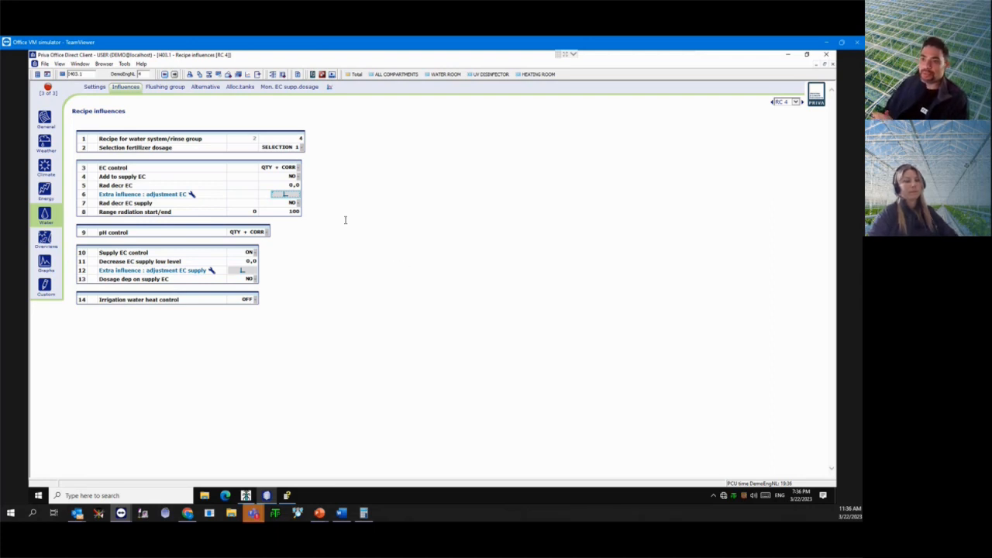
# - Set the radiation decrease of EC for recipe RC 4 to 0,5 and check the allowed range of the radiation start and end
pyautogui.click(294, 186)
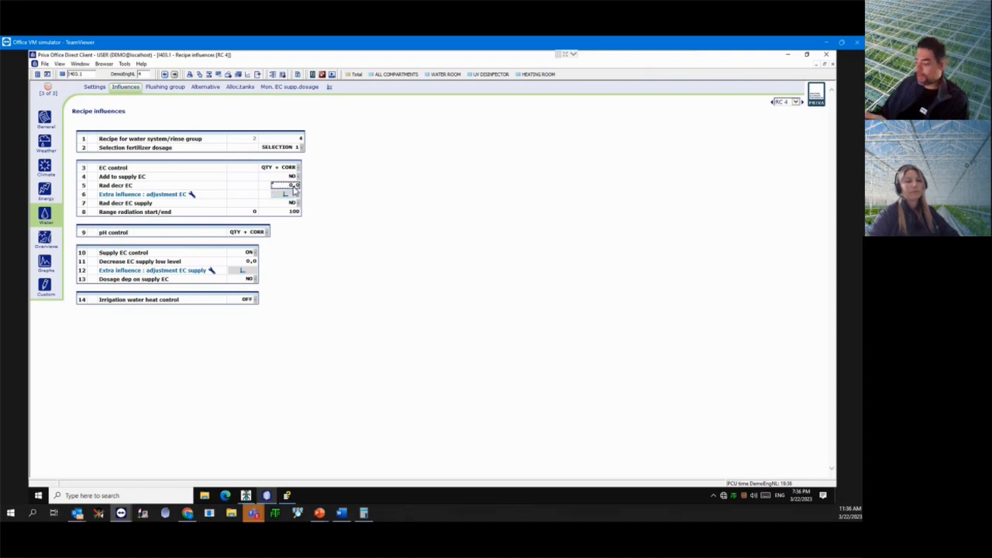
pyautogui.write('0,5')
pyautogui.click(323, 195)
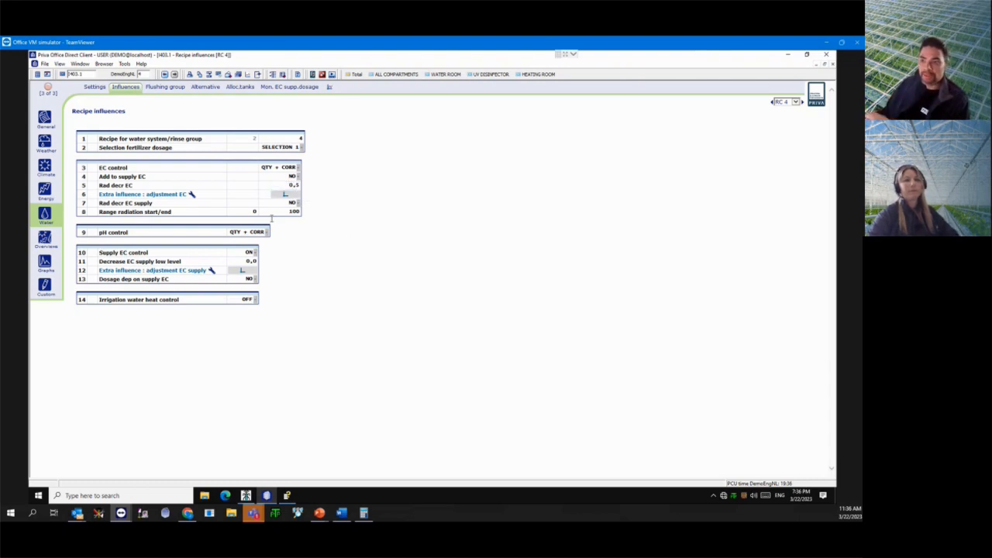
pyautogui.click(250, 214)
pyautogui.click(293, 214)
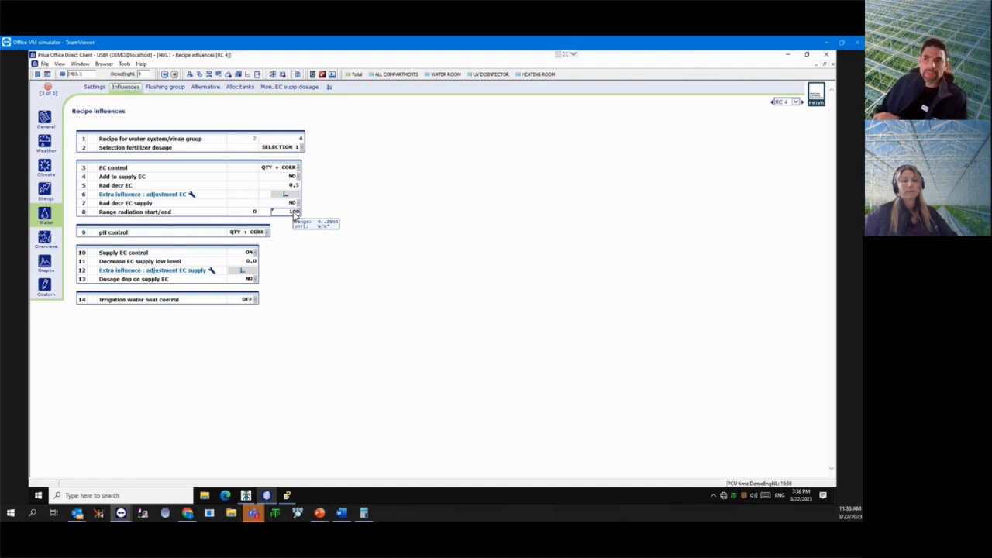
# - Return to the recipe settings, switch to recipe RC 1 and check its desired EC supply and EC entries
pyautogui.click(165, 75)
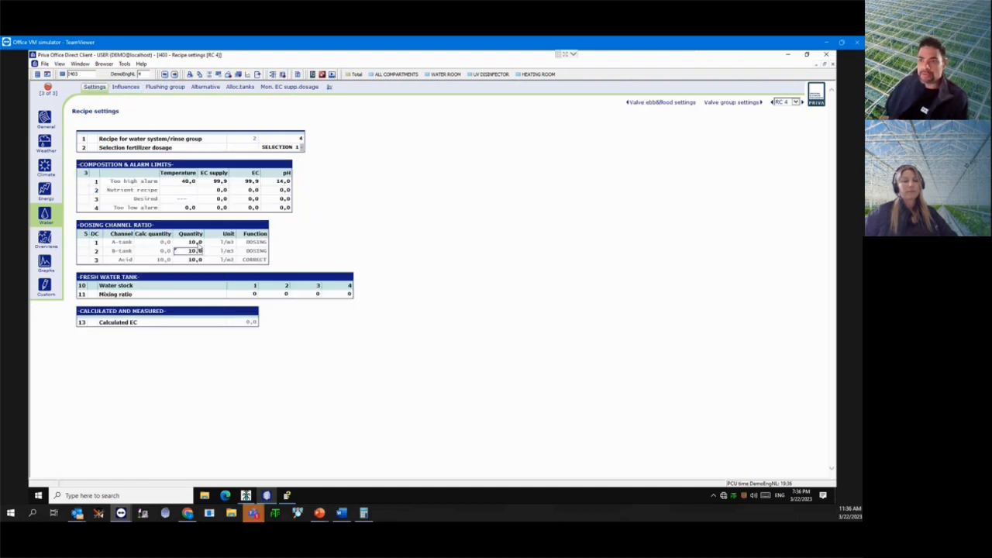
pyautogui.click(794, 101)
pyautogui.click(783, 85)
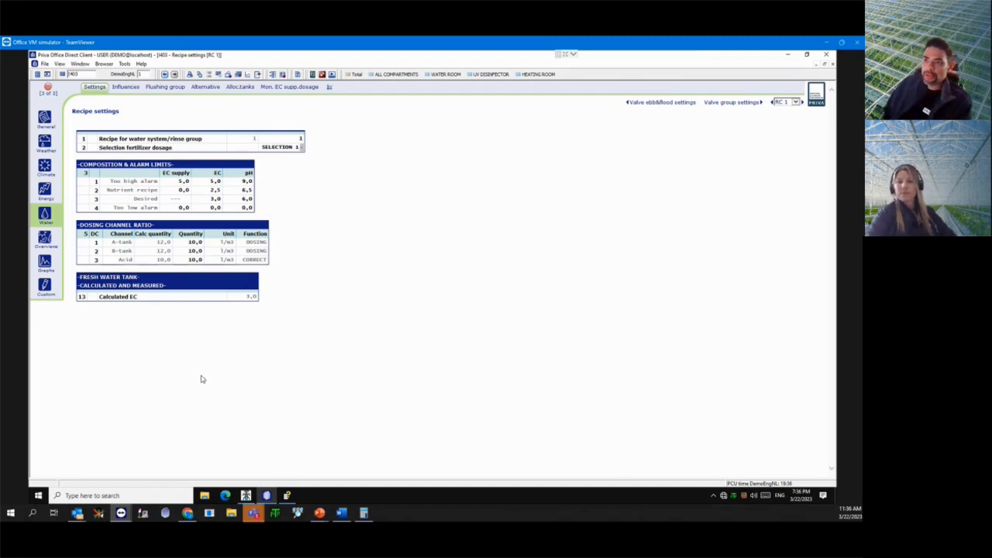
pyautogui.click(181, 200)
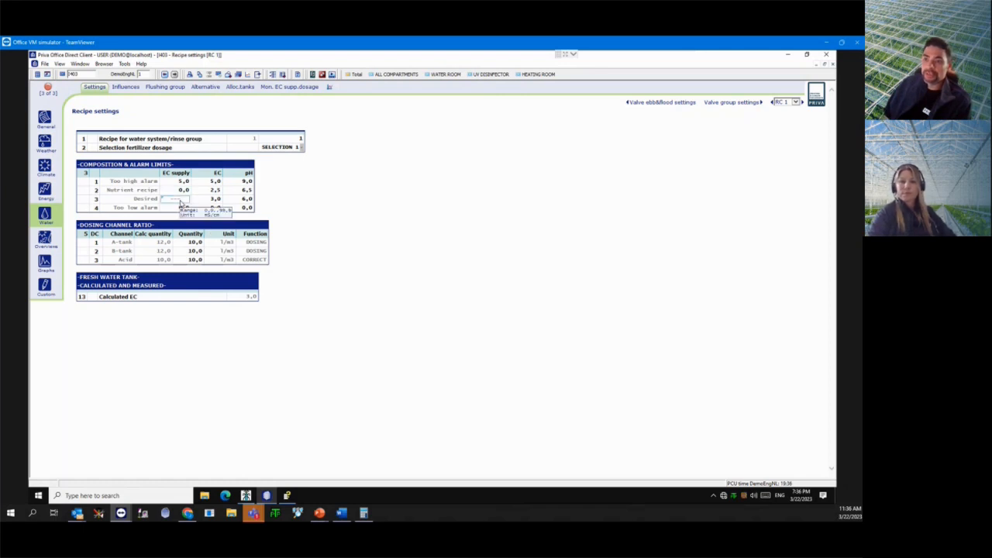
pyautogui.click(207, 190)
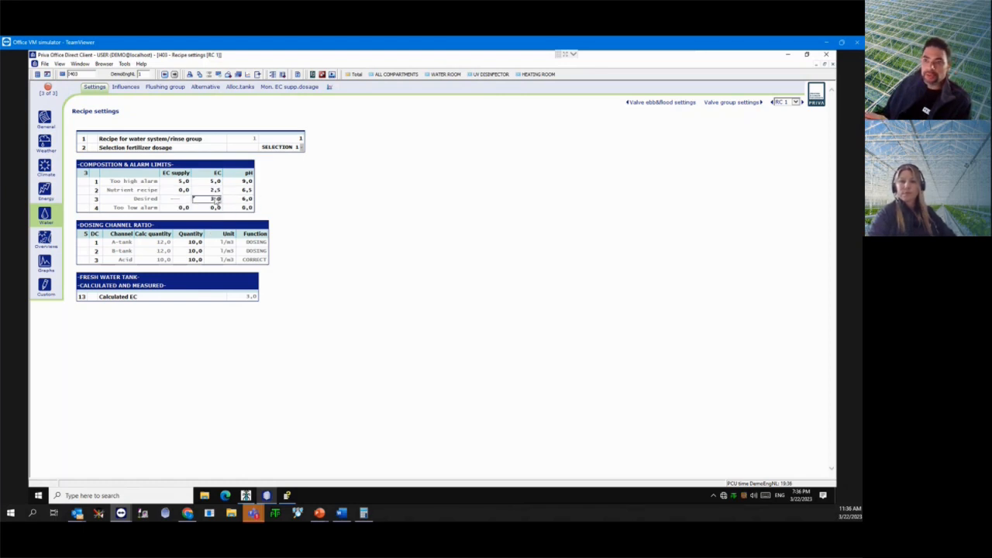
pyautogui.click(178, 201)
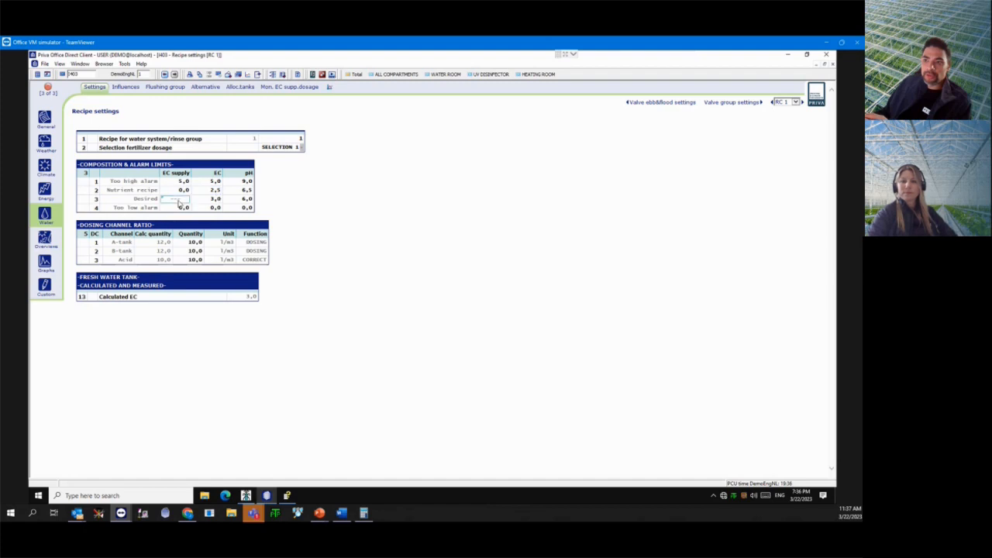
# - Switch the supply EC control of recipe RC 1 to ON in its influences and return to the recipe settings
pyautogui.click(125, 86)
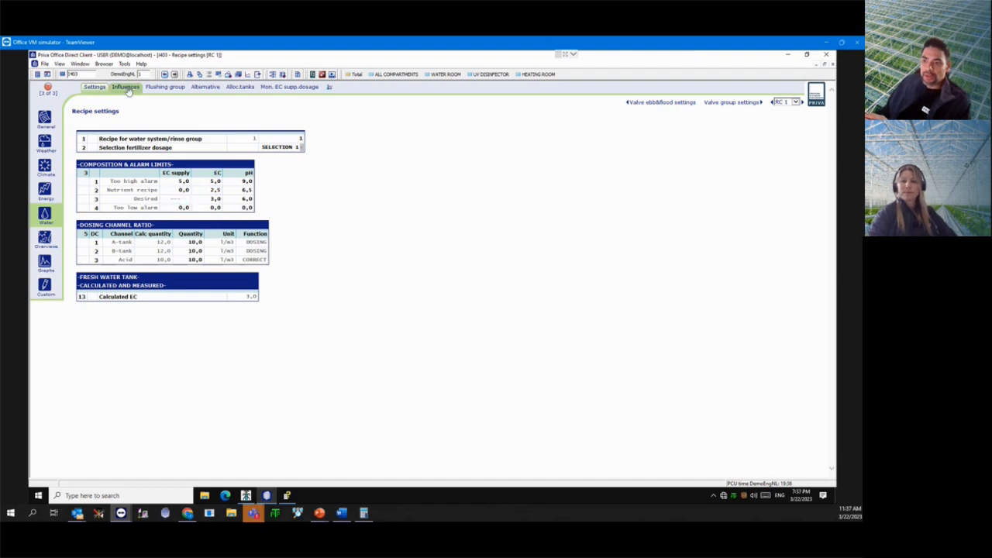
pyautogui.click(254, 245)
pyautogui.click(244, 258)
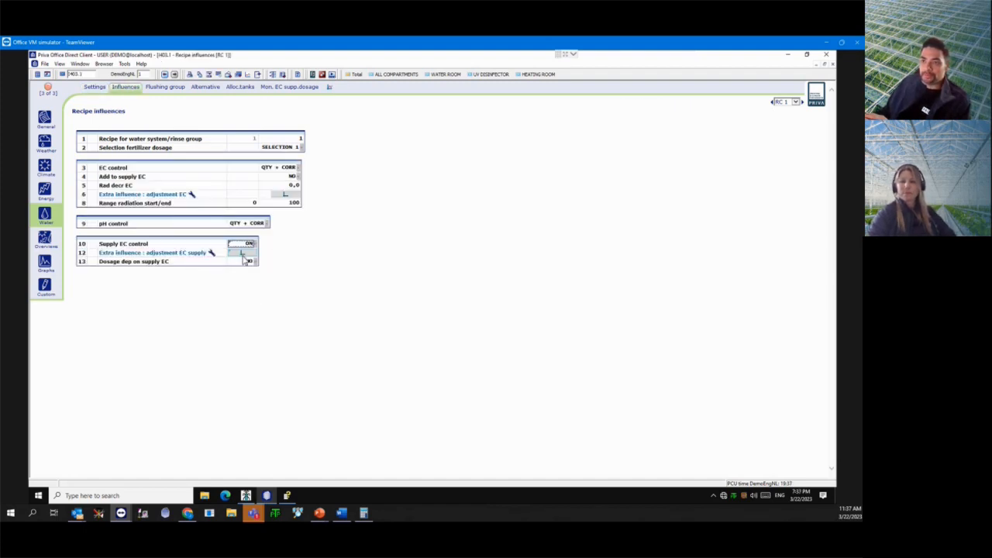
pyautogui.click(93, 86)
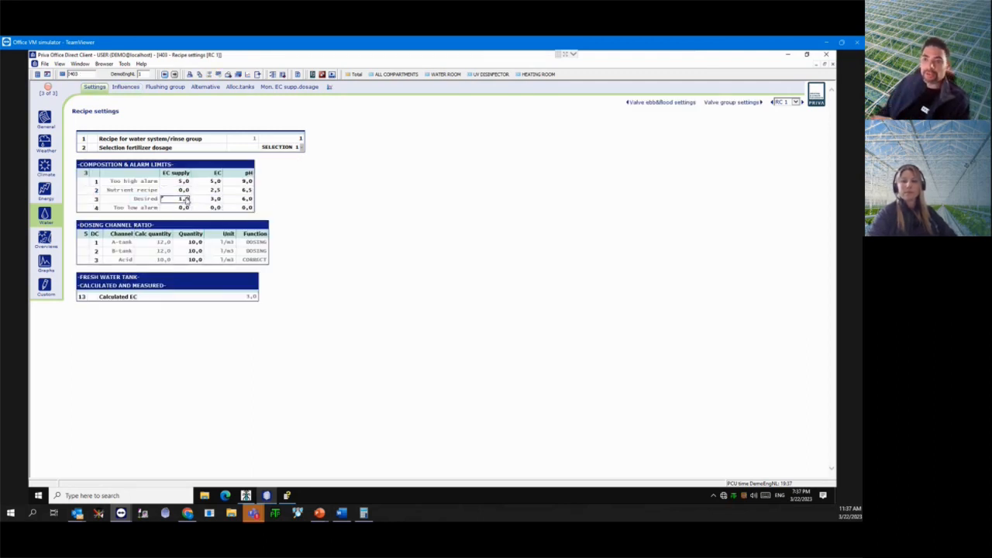
# - Check the desired EC, nutrient recipe EC supply and desired EC supply entries of recipe RC 1
pyautogui.click(194, 203)
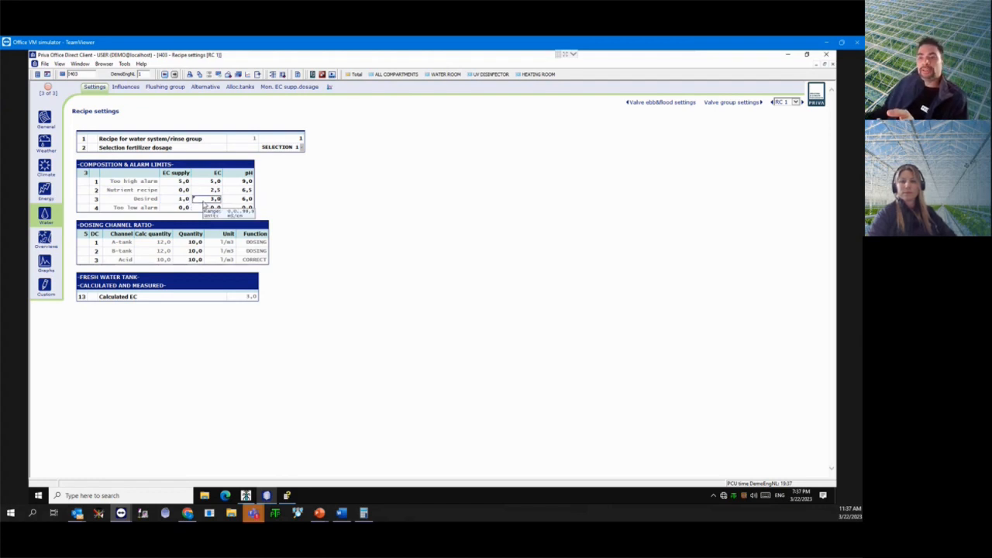
pyautogui.click(165, 191)
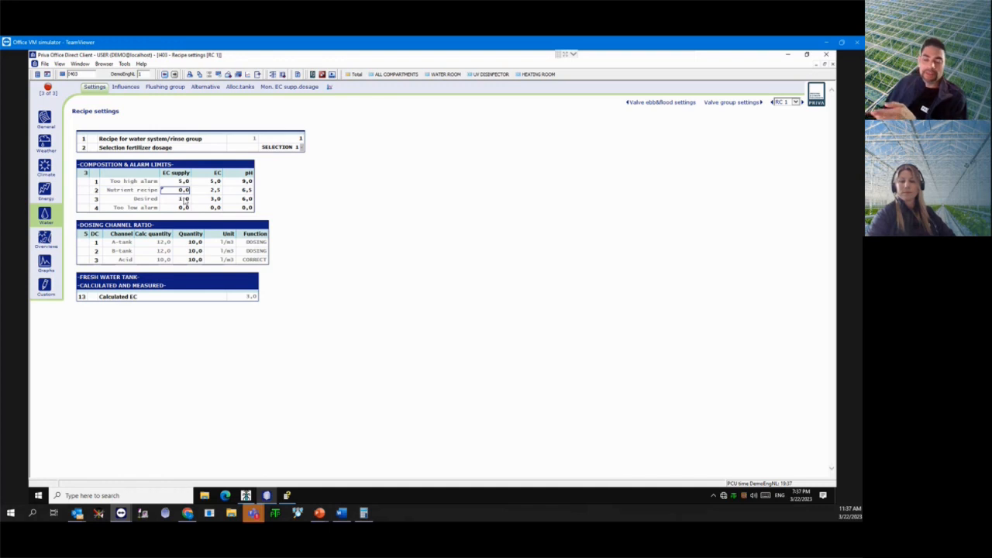
pyautogui.click(184, 200)
pyautogui.click(181, 207)
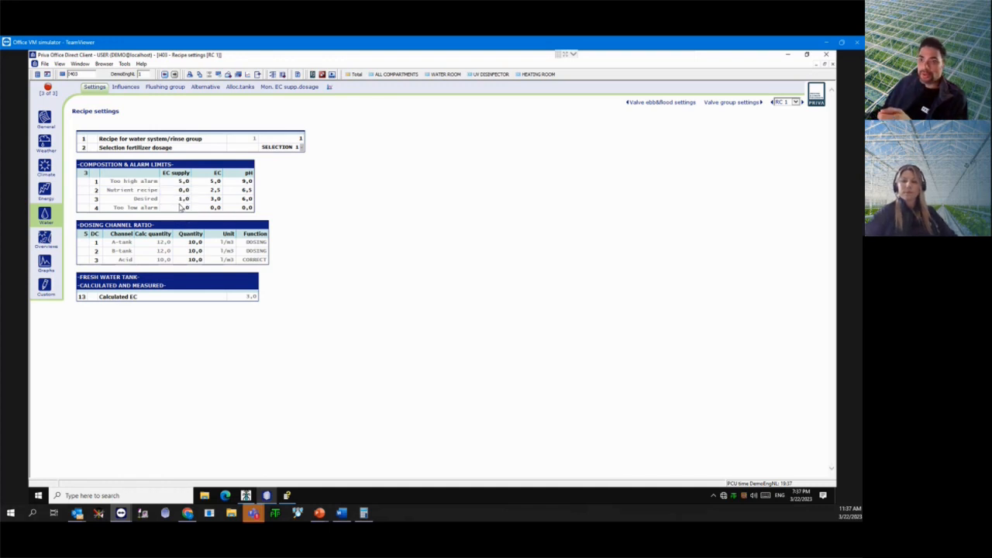
# - Set the nutrient recipe's EC supply for RC 1 to 4,0 and check its allowed range and the dosing channel quantities
pyautogui.click(182, 192)
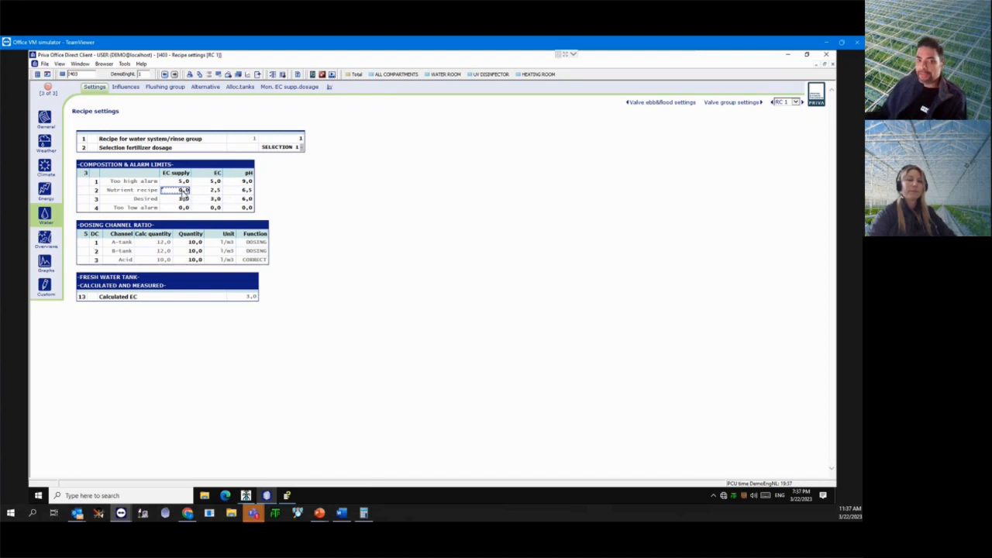
pyautogui.click(185, 191)
pyautogui.write('4')
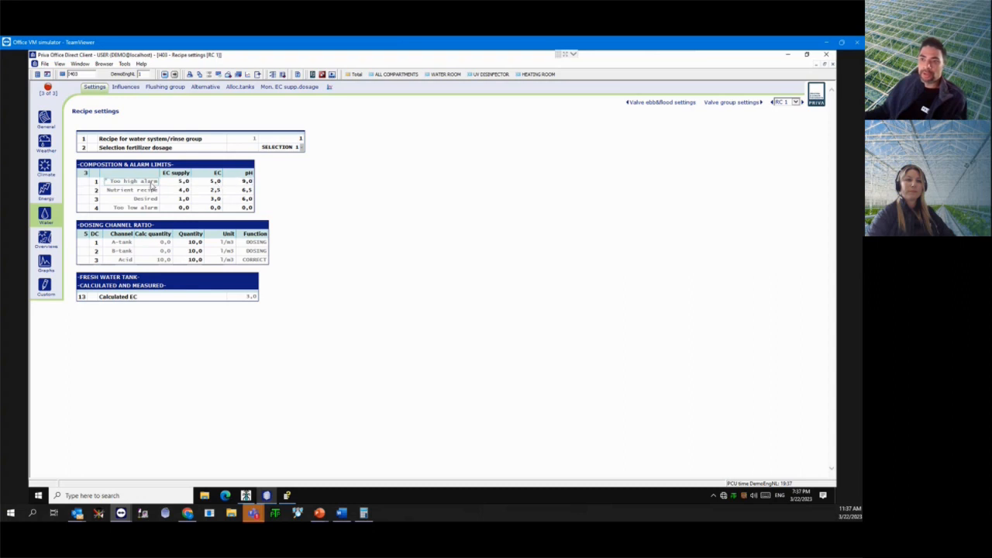
pyautogui.click(181, 183)
pyautogui.press('Down')
pyautogui.press('Down')
pyautogui.press('Down')
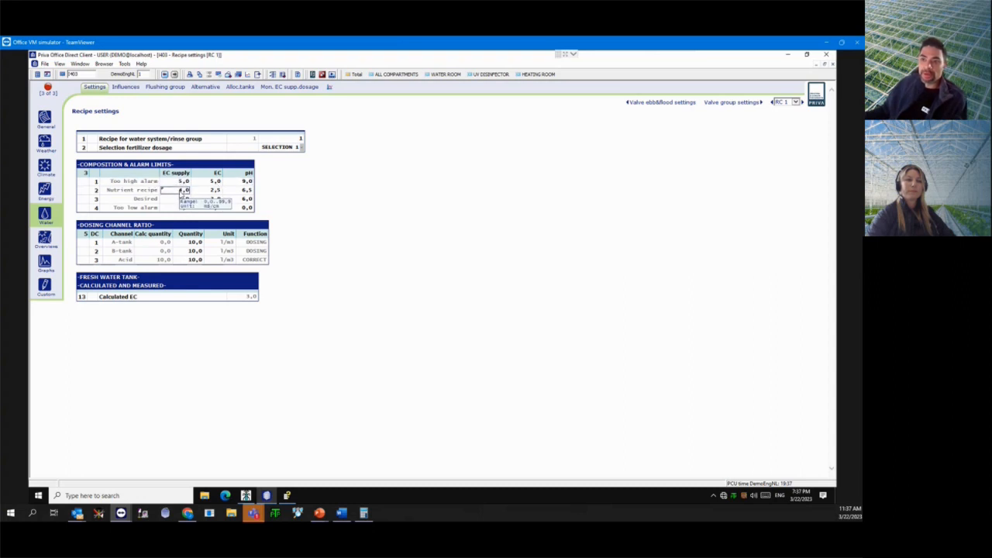
pyautogui.click(190, 256)
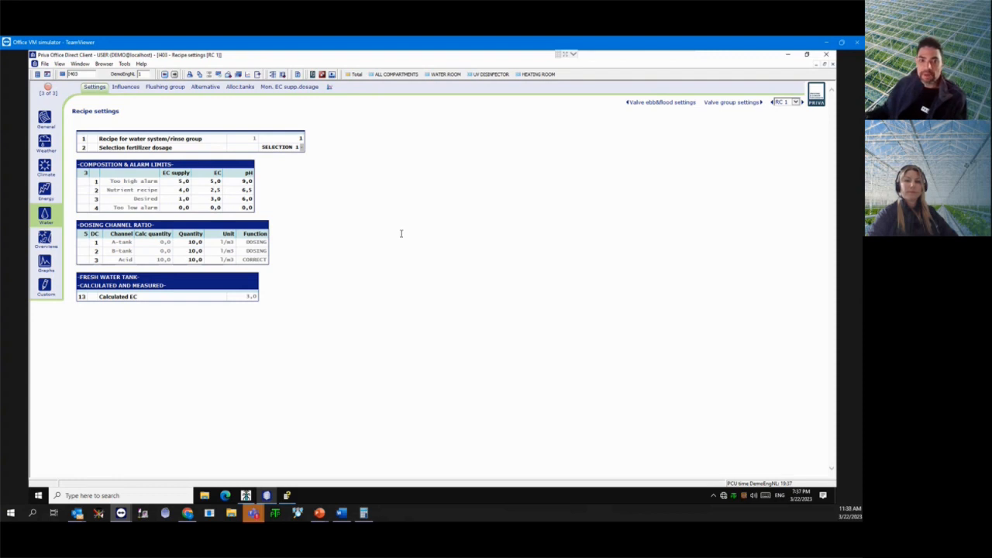
pyautogui.click(183, 200)
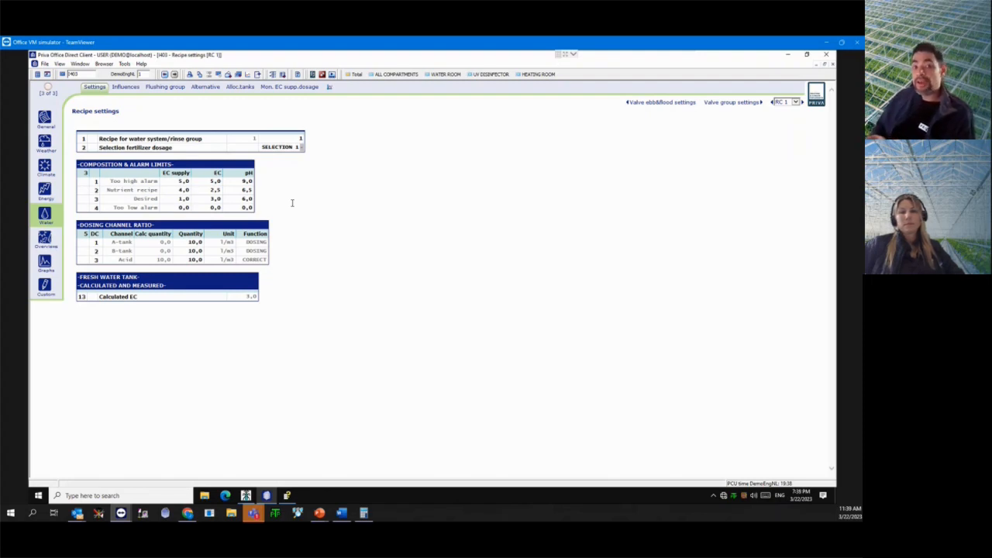
pyautogui.click(183, 199)
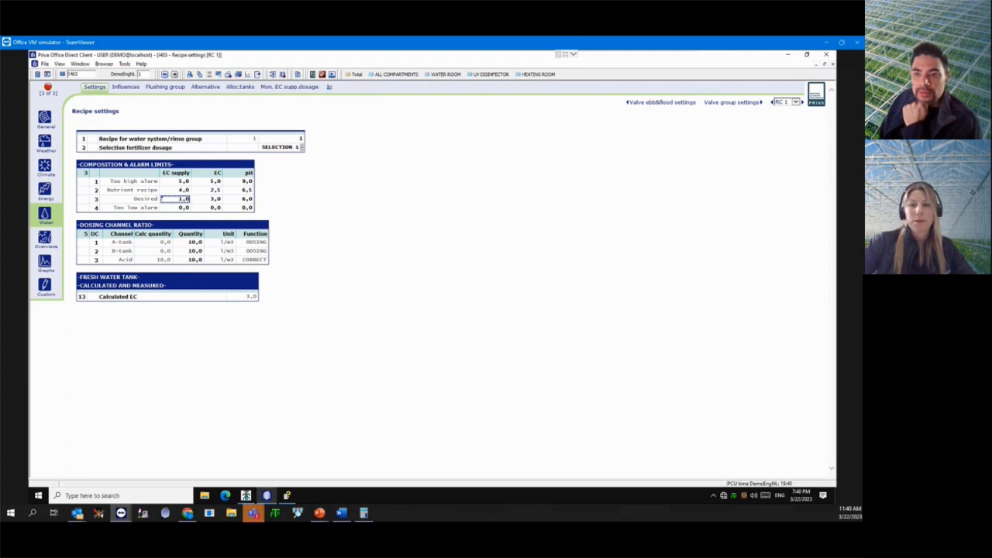
pyautogui.click(362, 365)
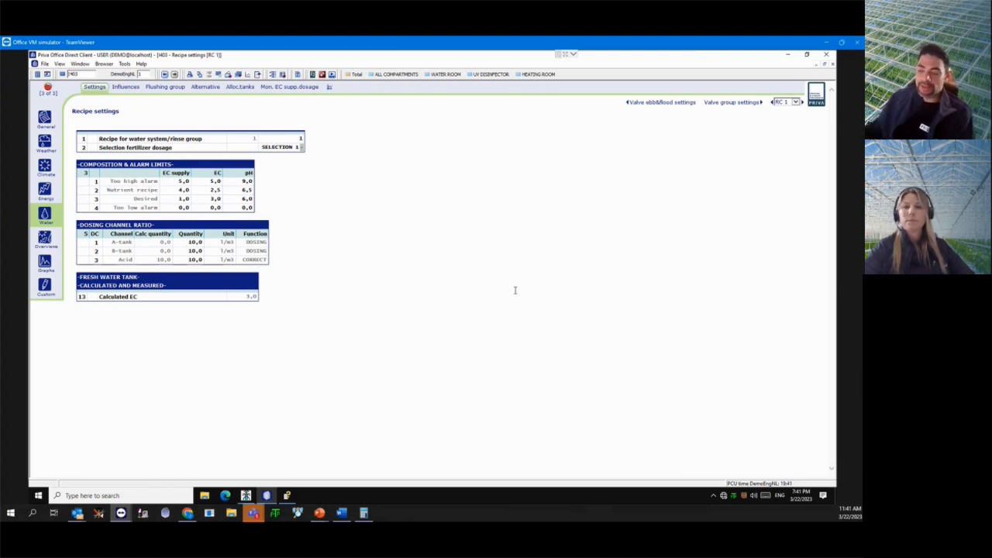
# - Go to screen I411 and open the valve start, stop and reset overview
pyautogui.write('I411')
pyautogui.press('Return')
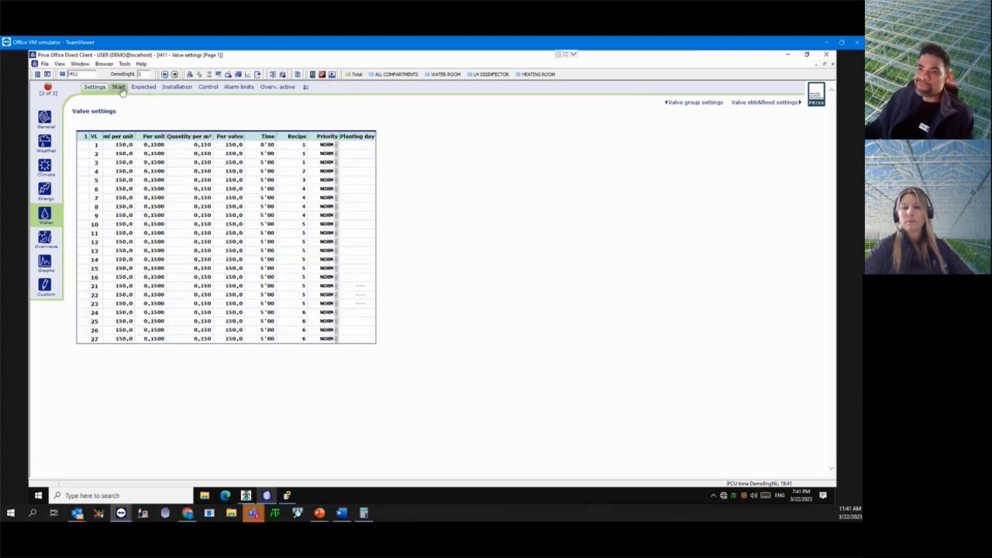
pyautogui.click(118, 87)
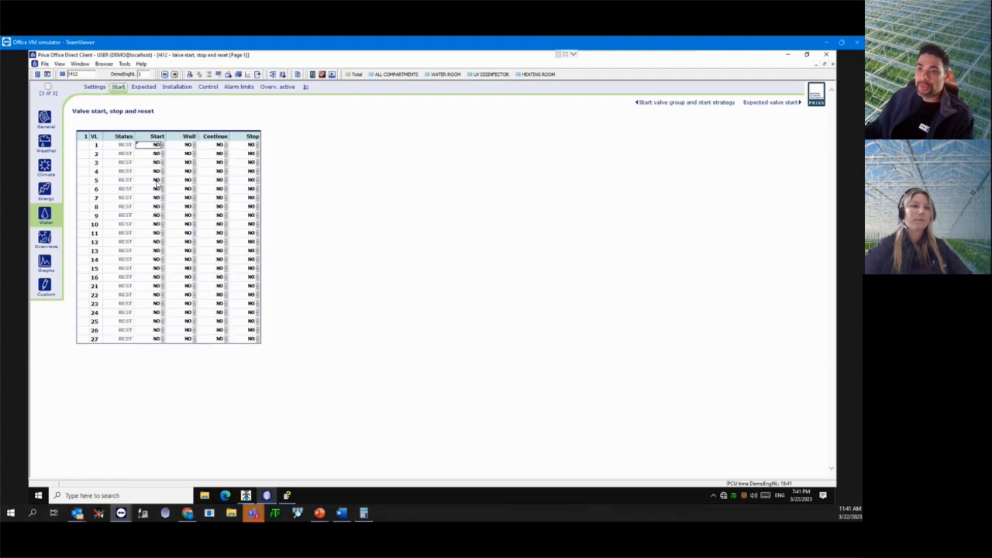
# - View the properties of valve 1's status and close them without changing anything
pyautogui.rightClick(126, 147)
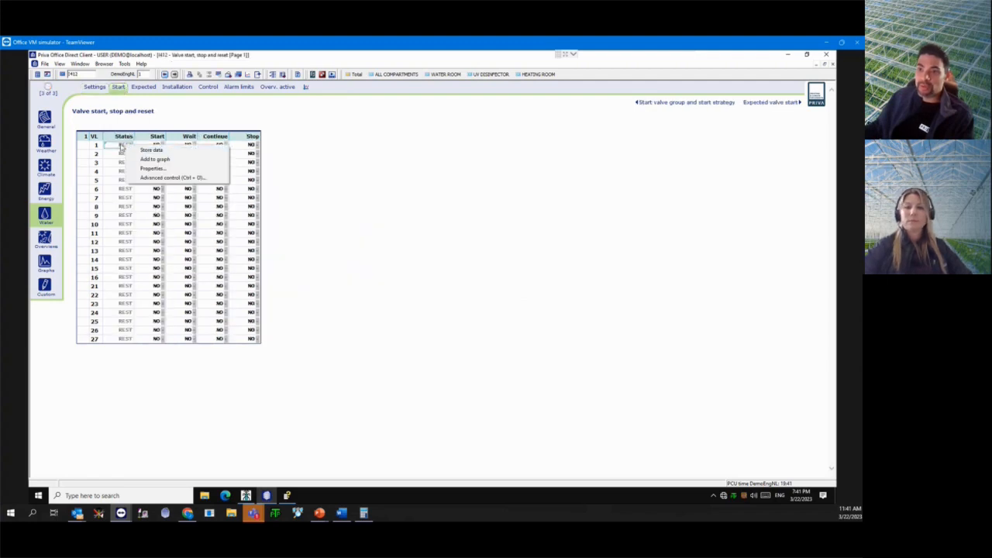
pyautogui.rightClick(121, 146)
pyautogui.click(147, 168)
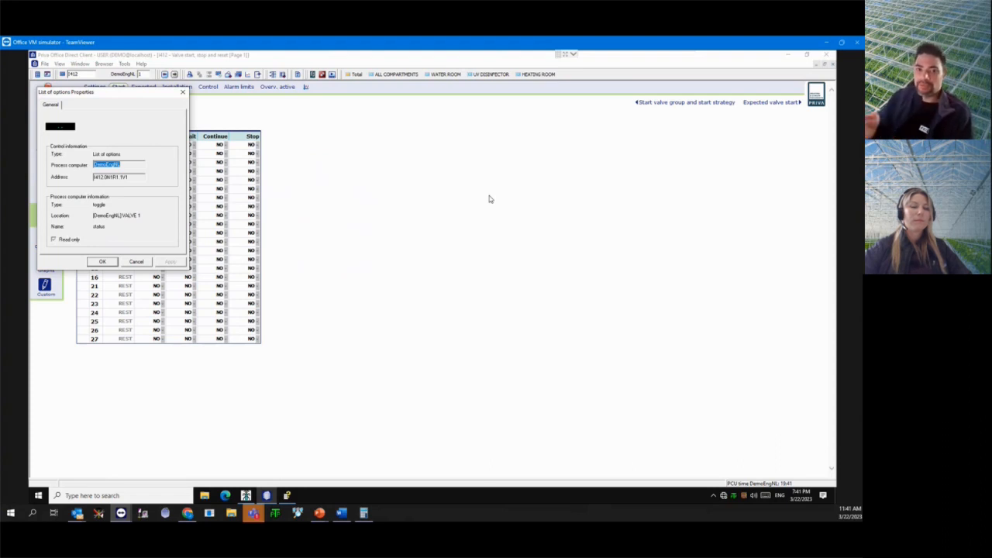
pyautogui.click(137, 262)
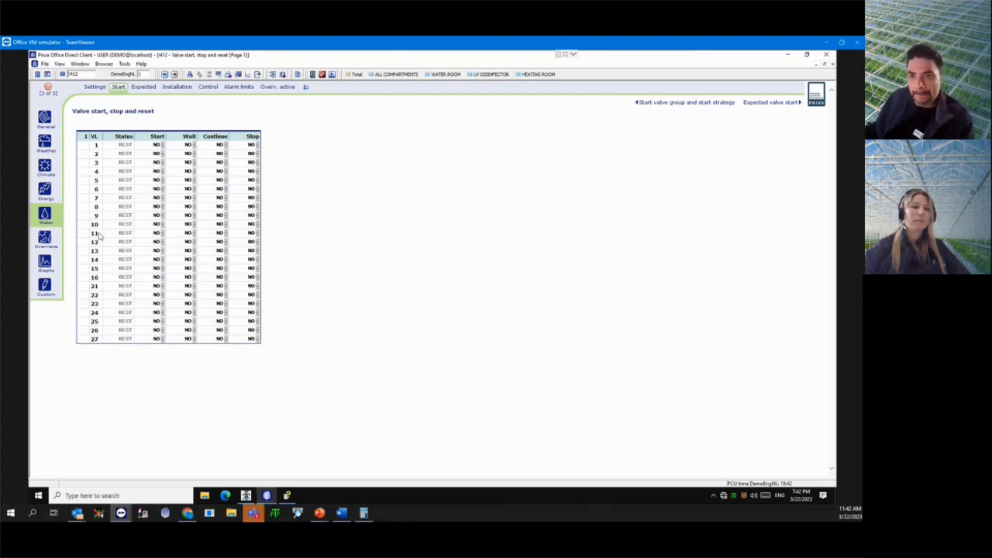
# - Open the Water Report and calculate it for week 12 of 2023
pyautogui.moveTo(46, 217)
pyautogui.moveTo(48, 267)
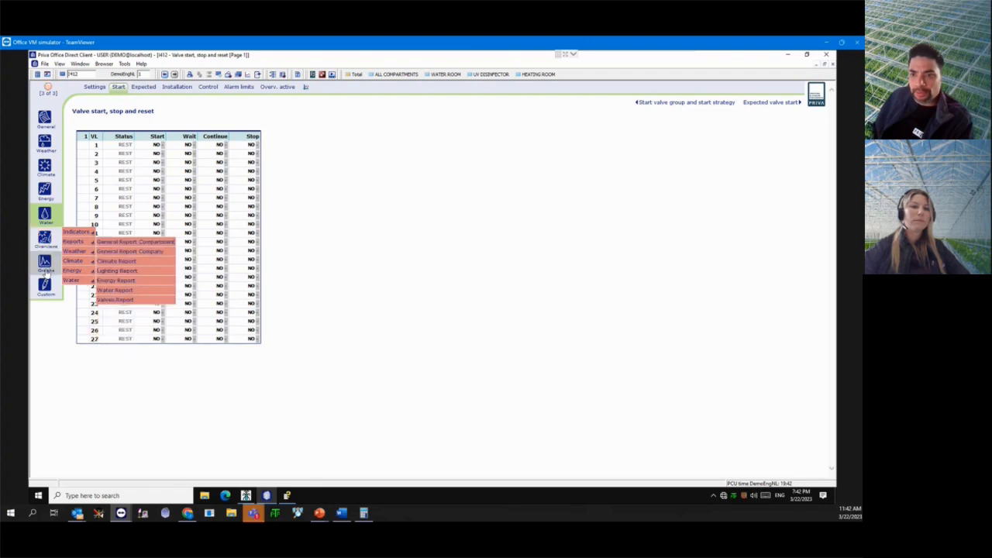
pyautogui.moveTo(45, 236)
pyautogui.moveTo(73, 241)
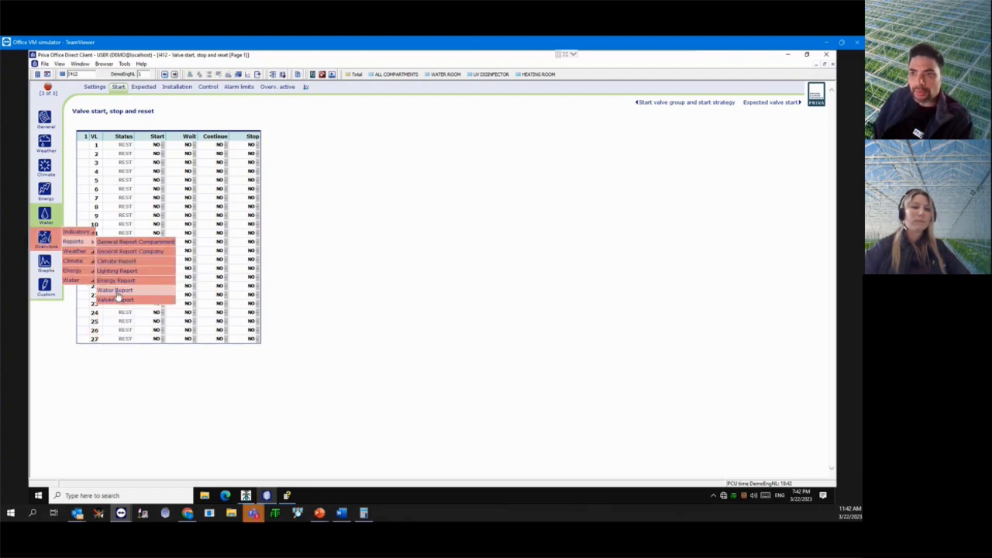
pyautogui.click(123, 290)
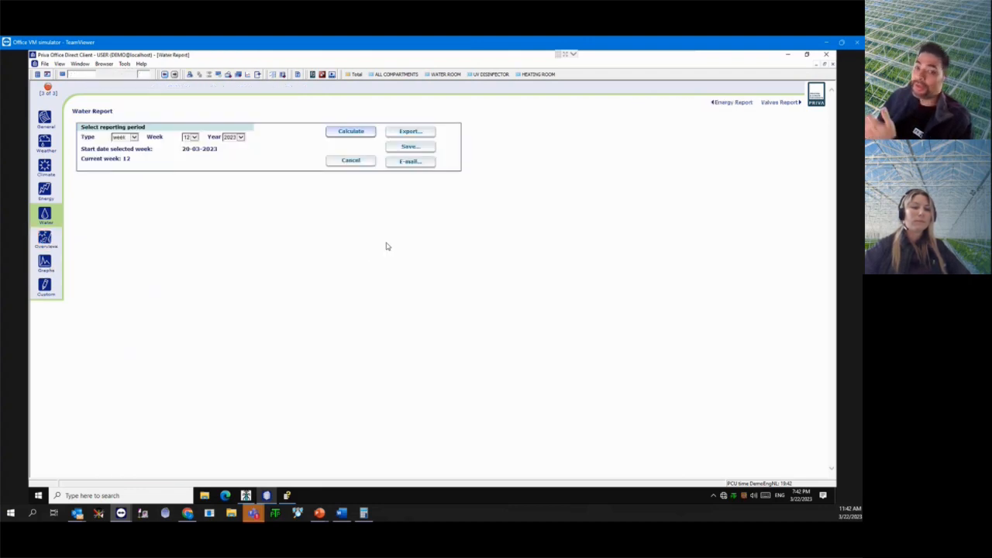
pyautogui.click(351, 134)
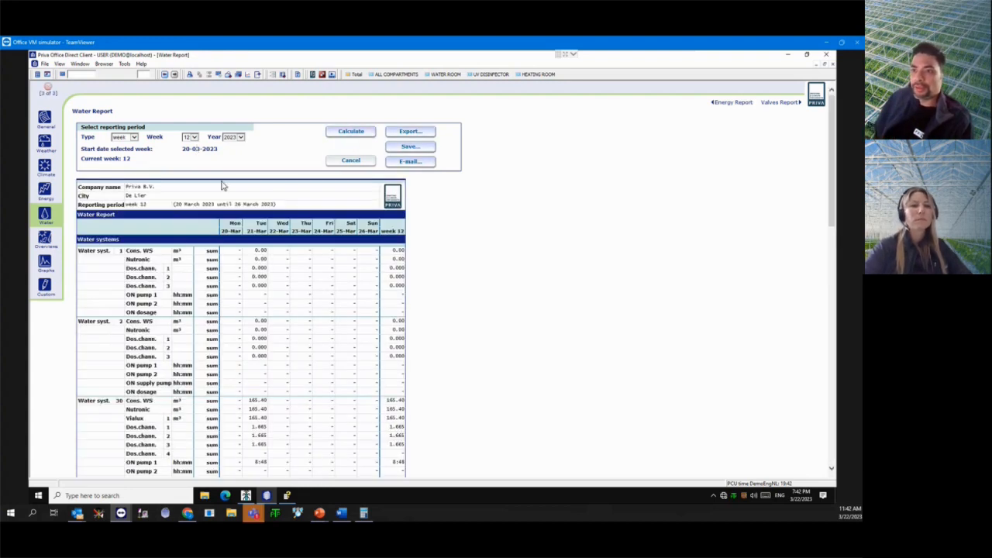
# - Check the available weeks and period types of the Water Report, keep the current selection and recalculate it
pyautogui.click(194, 139)
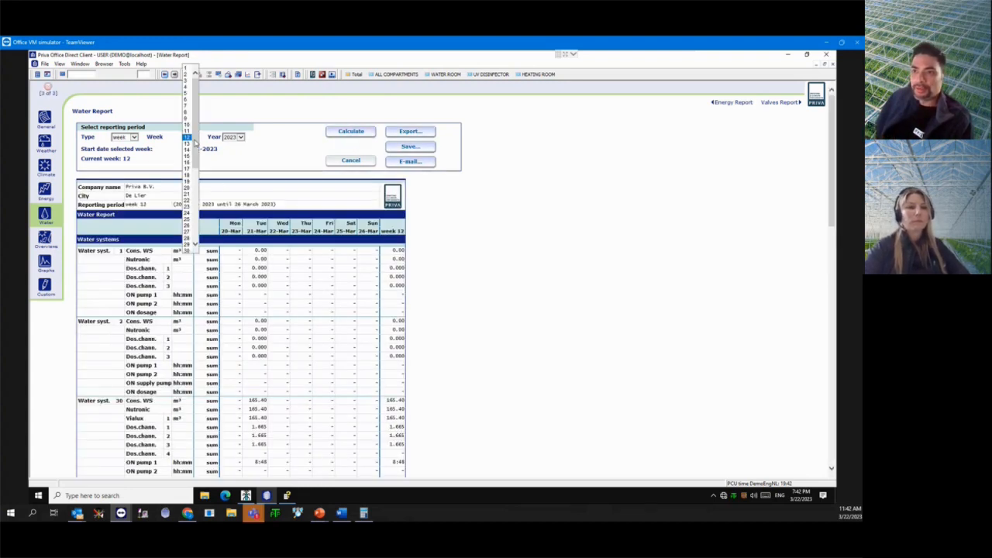
pyautogui.click(133, 138)
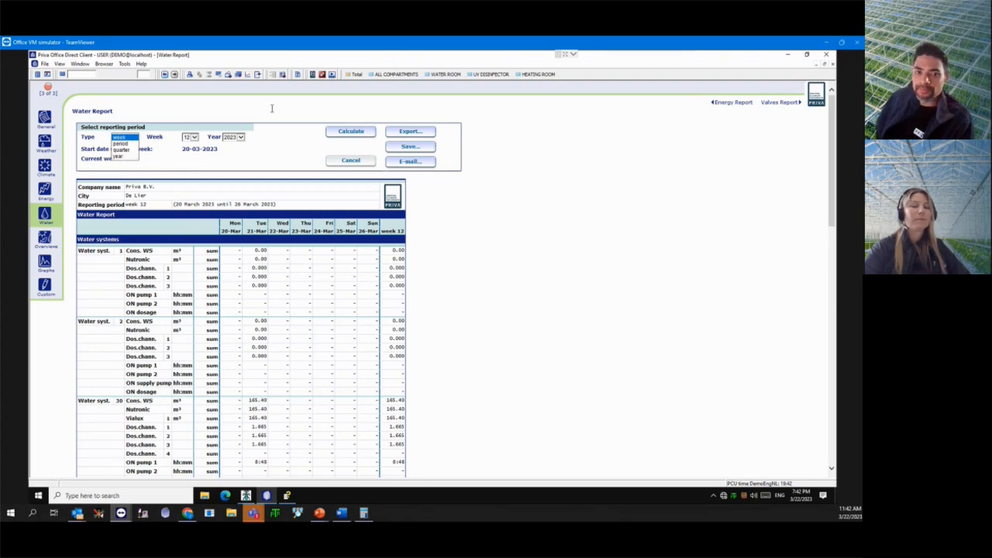
pyautogui.click(522, 227)
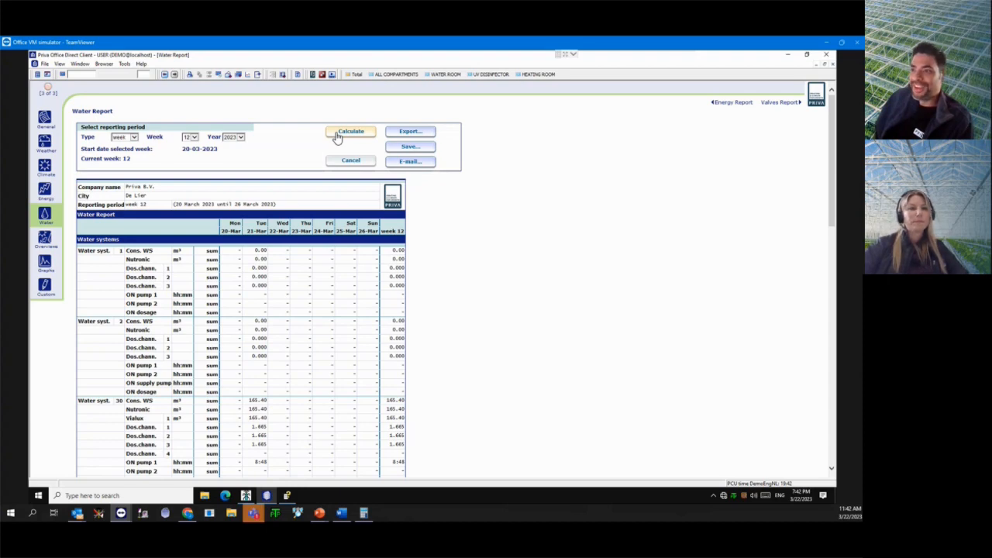
pyautogui.click(337, 133)
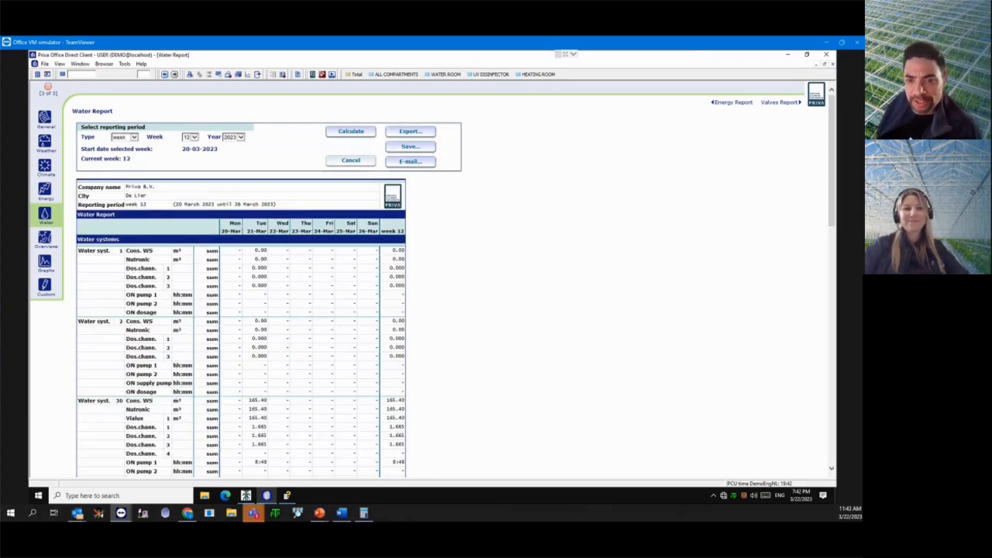